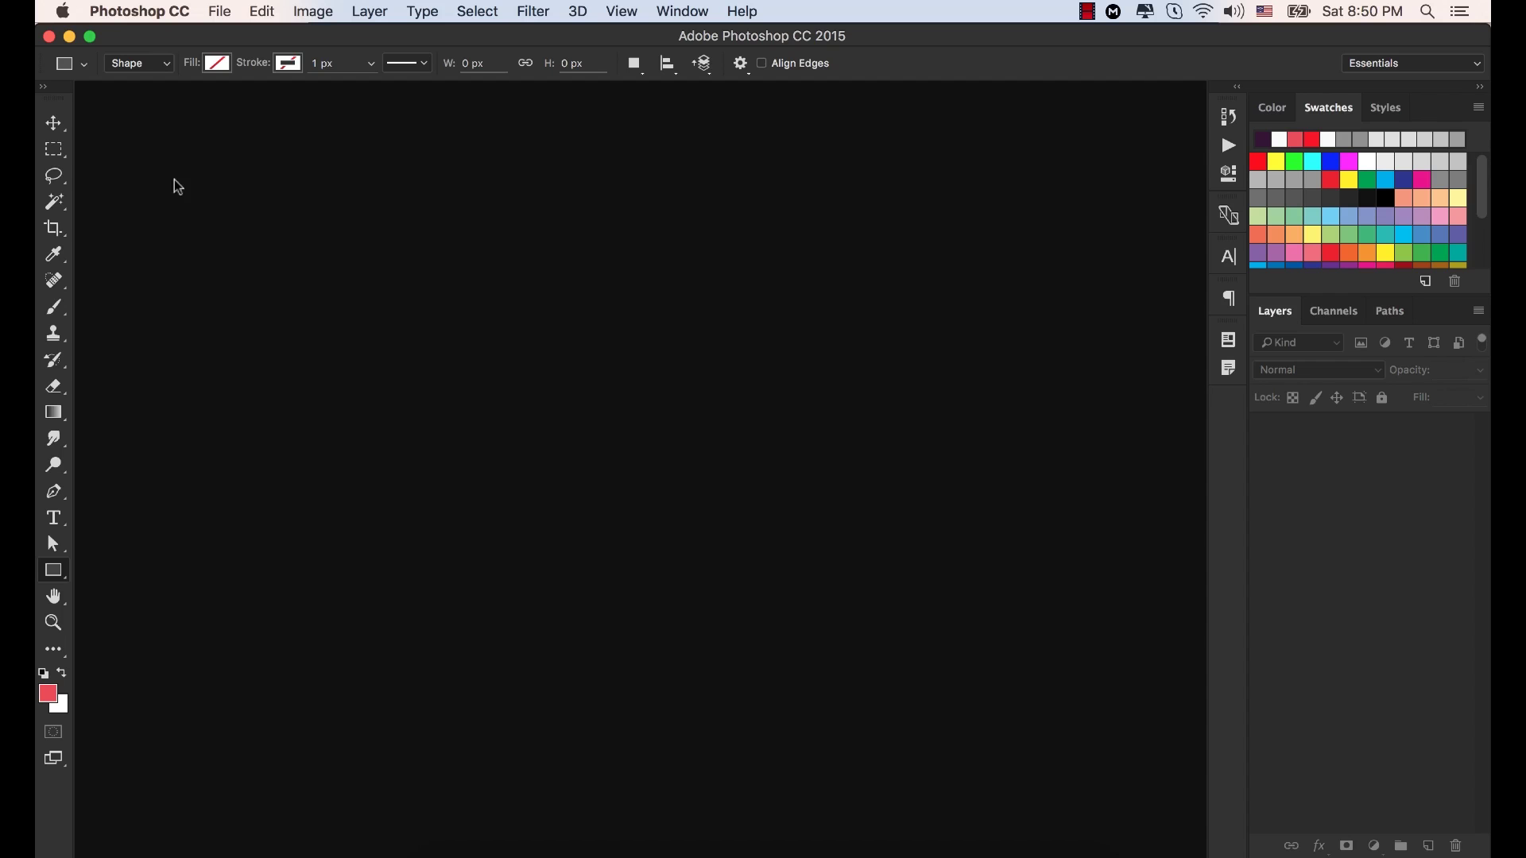
- Create a new 750 × 1334 px, 72 ppi document named 'Instagram Profile'
click(220, 11)
click(276, 39)
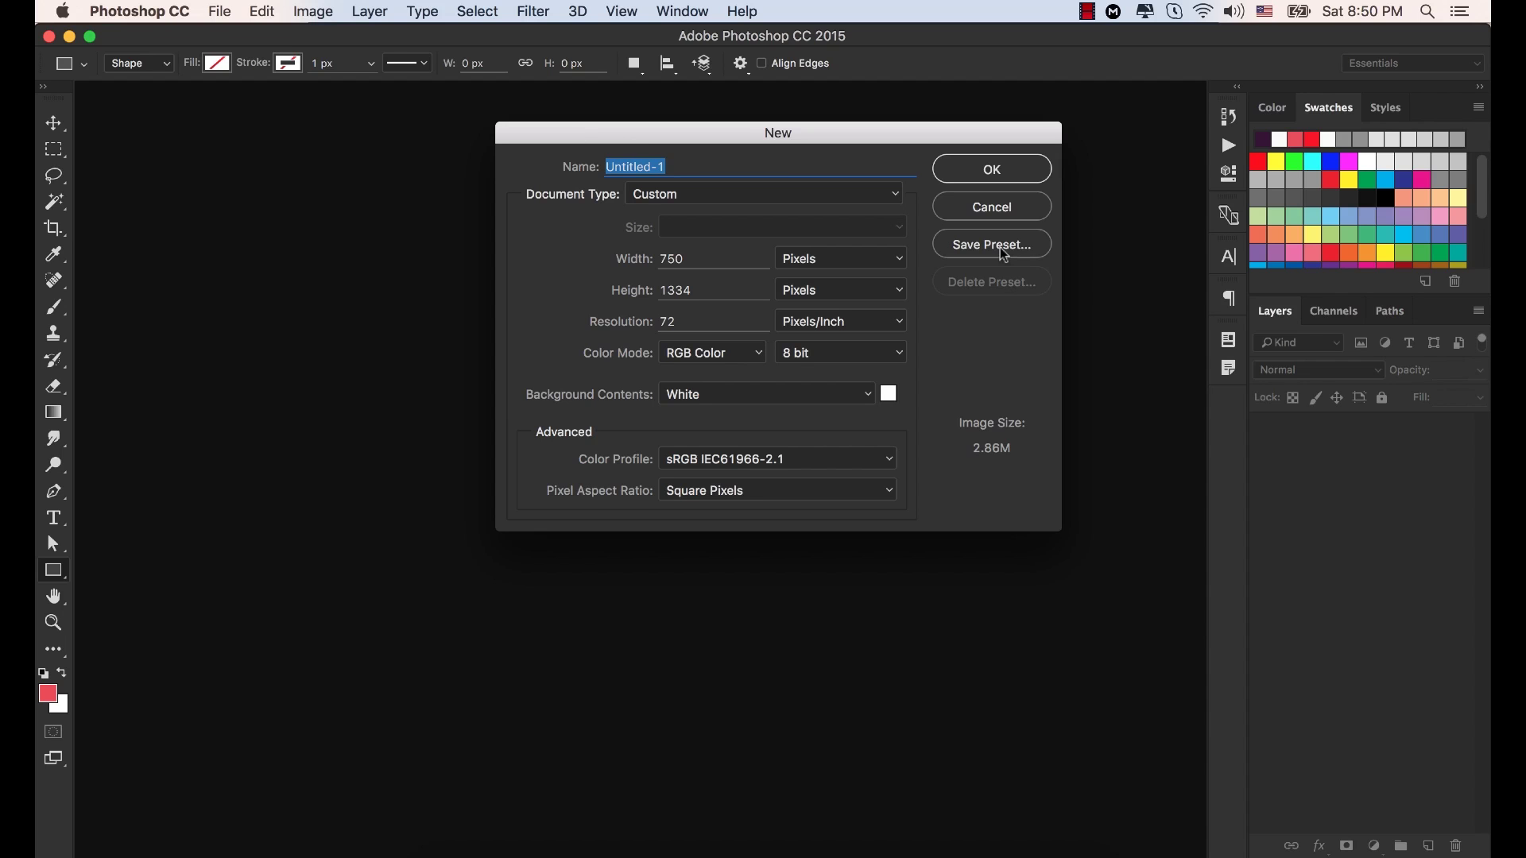
text(Instagram)
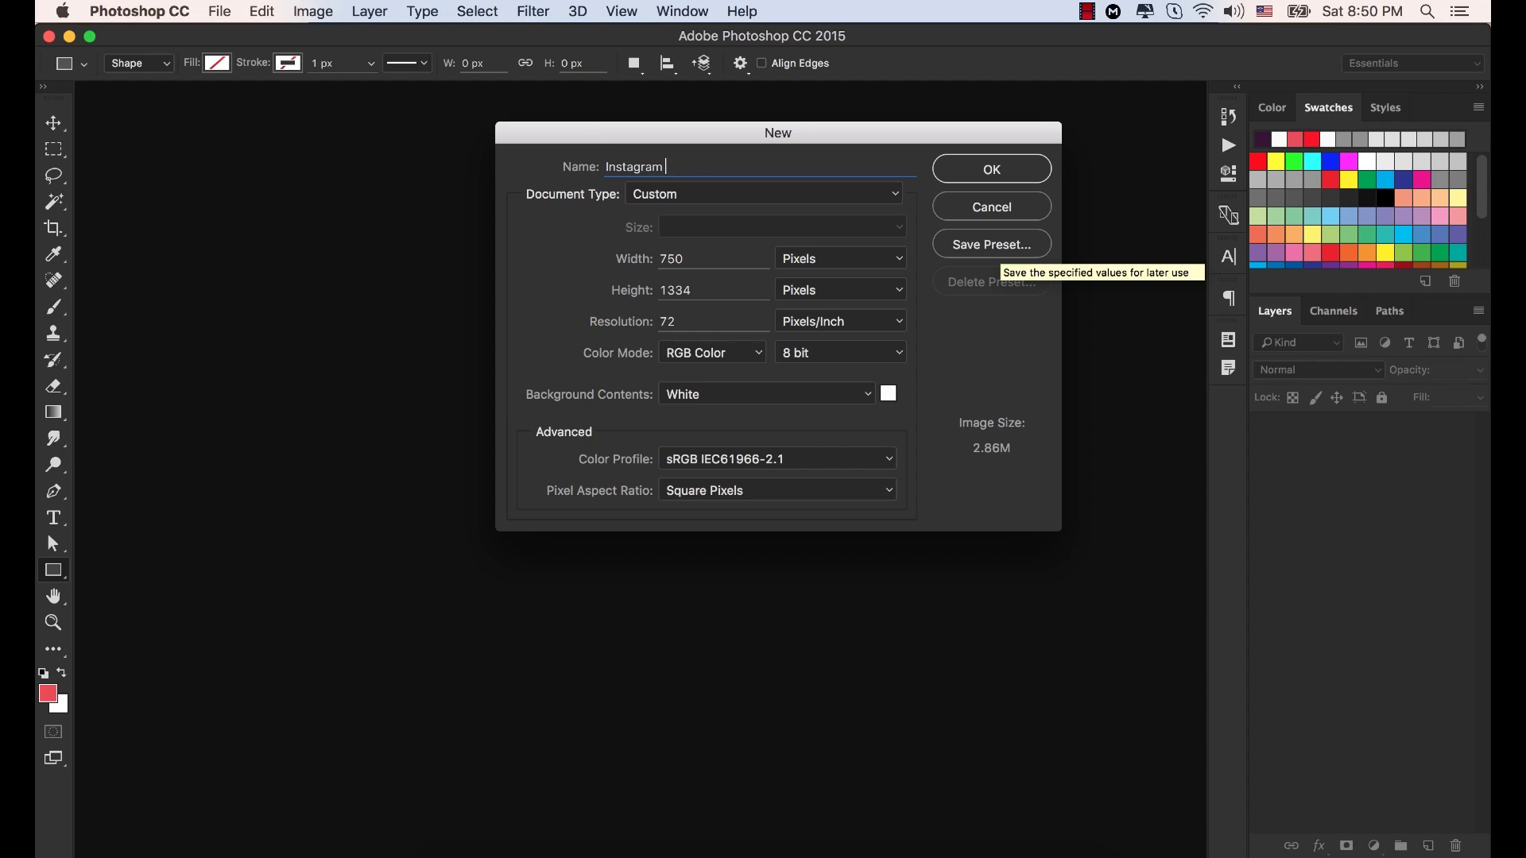
text( Profile)
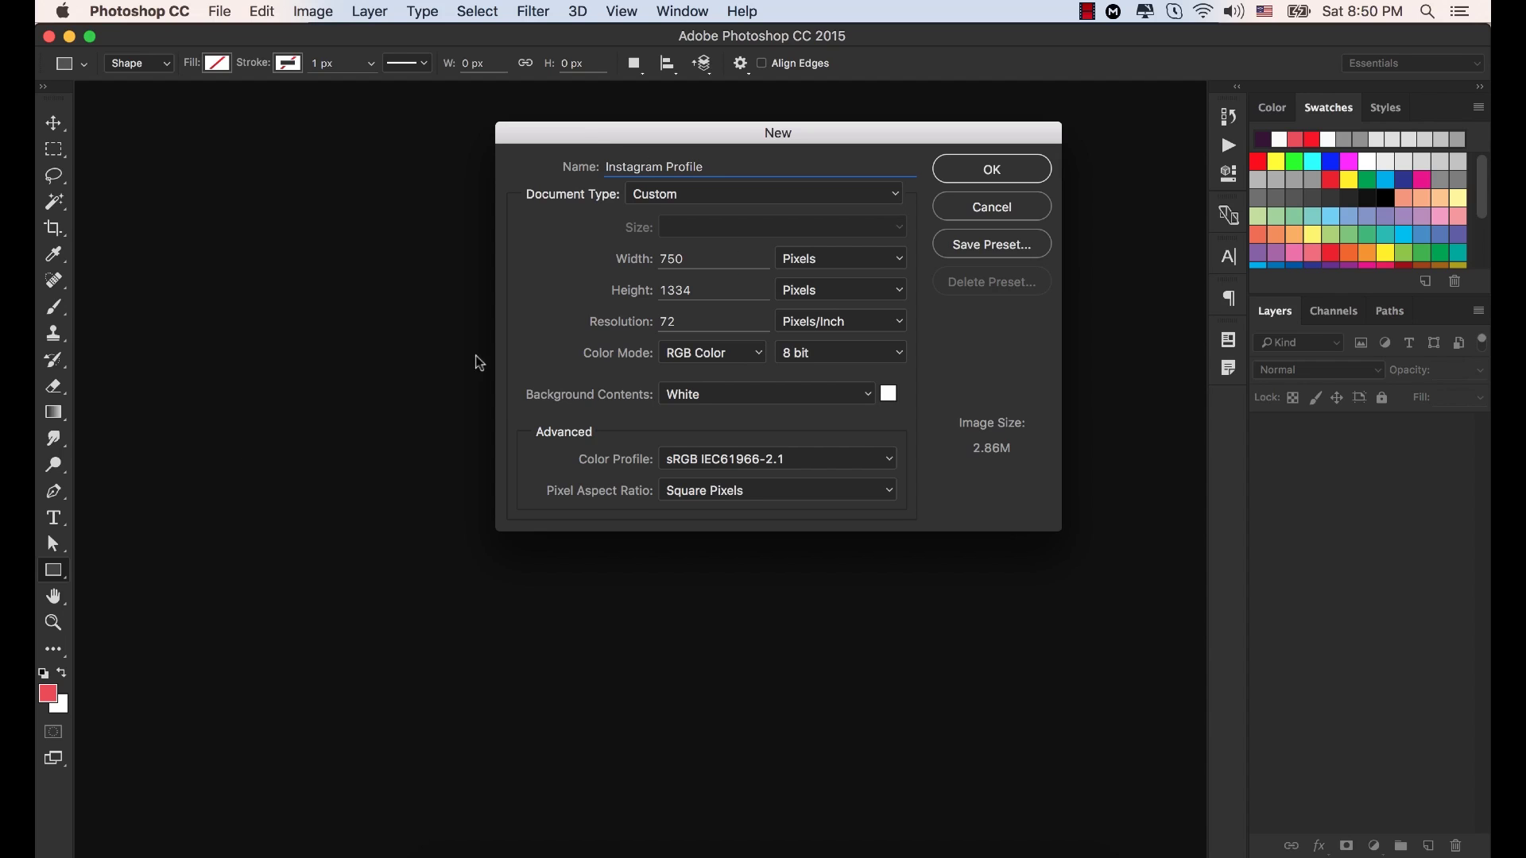
double_click(705, 259)
double_click(713, 252)
key(Tab)
key(Tab)
click(992, 166)
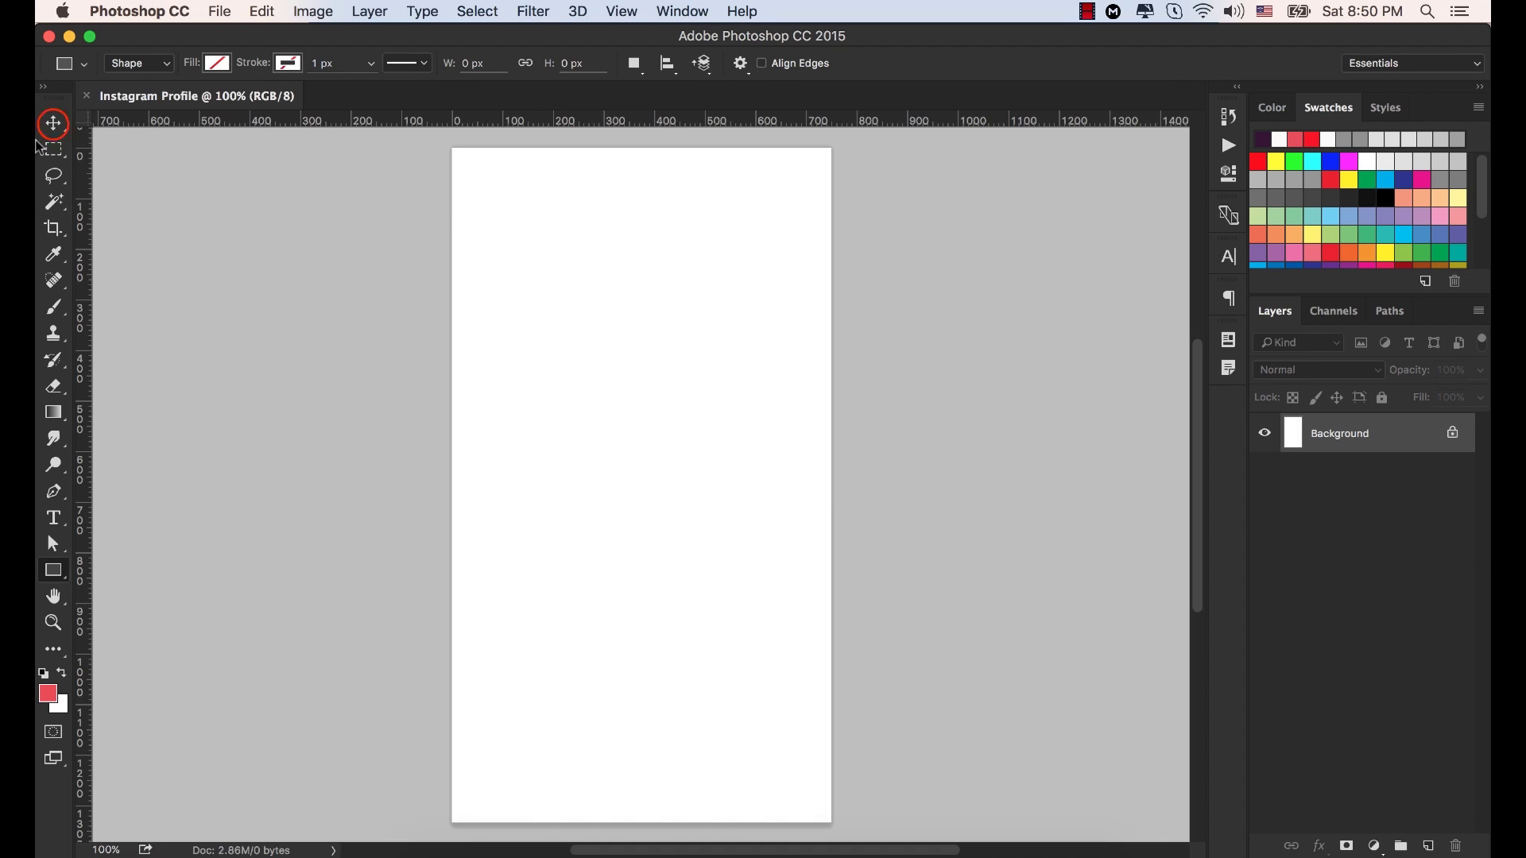
click(53, 123)
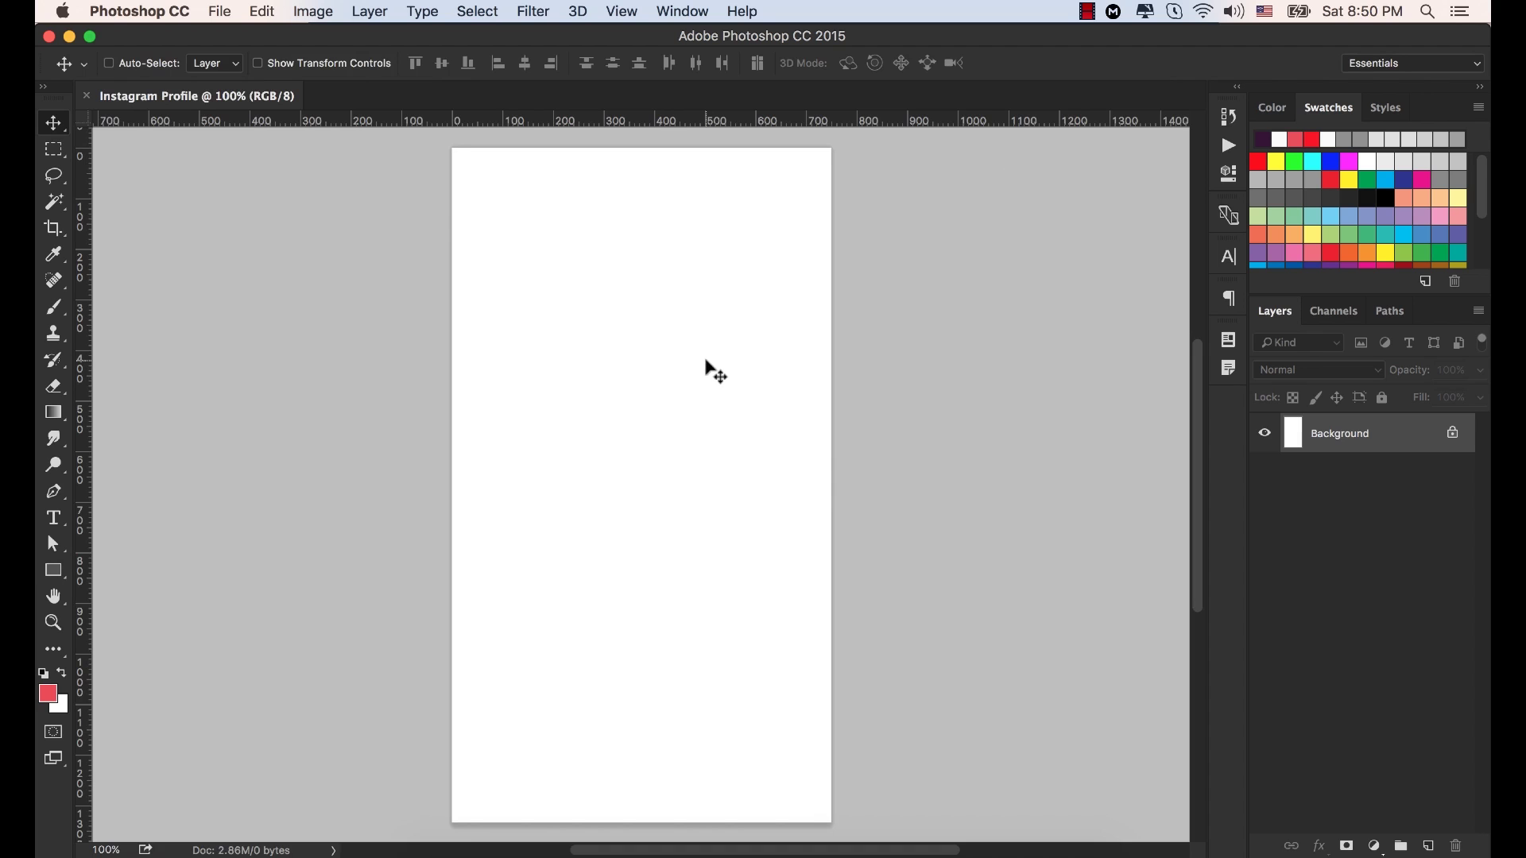
- From Finder's Exercise file folder, open Status bar .png with Adobe Photoshop CC 2015
key(super)
key(super+Tab)
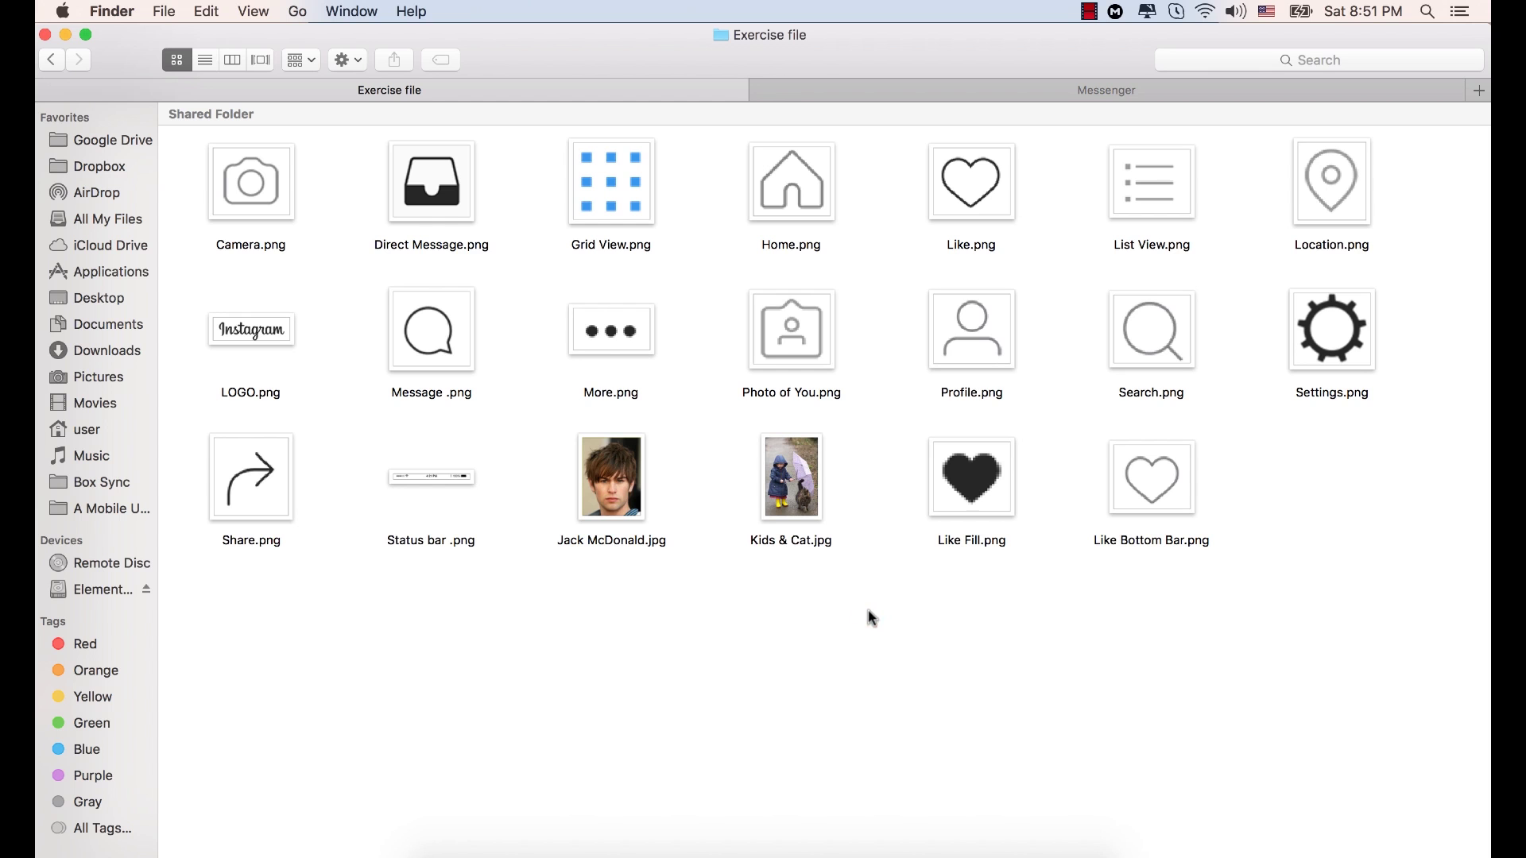
click(435, 477)
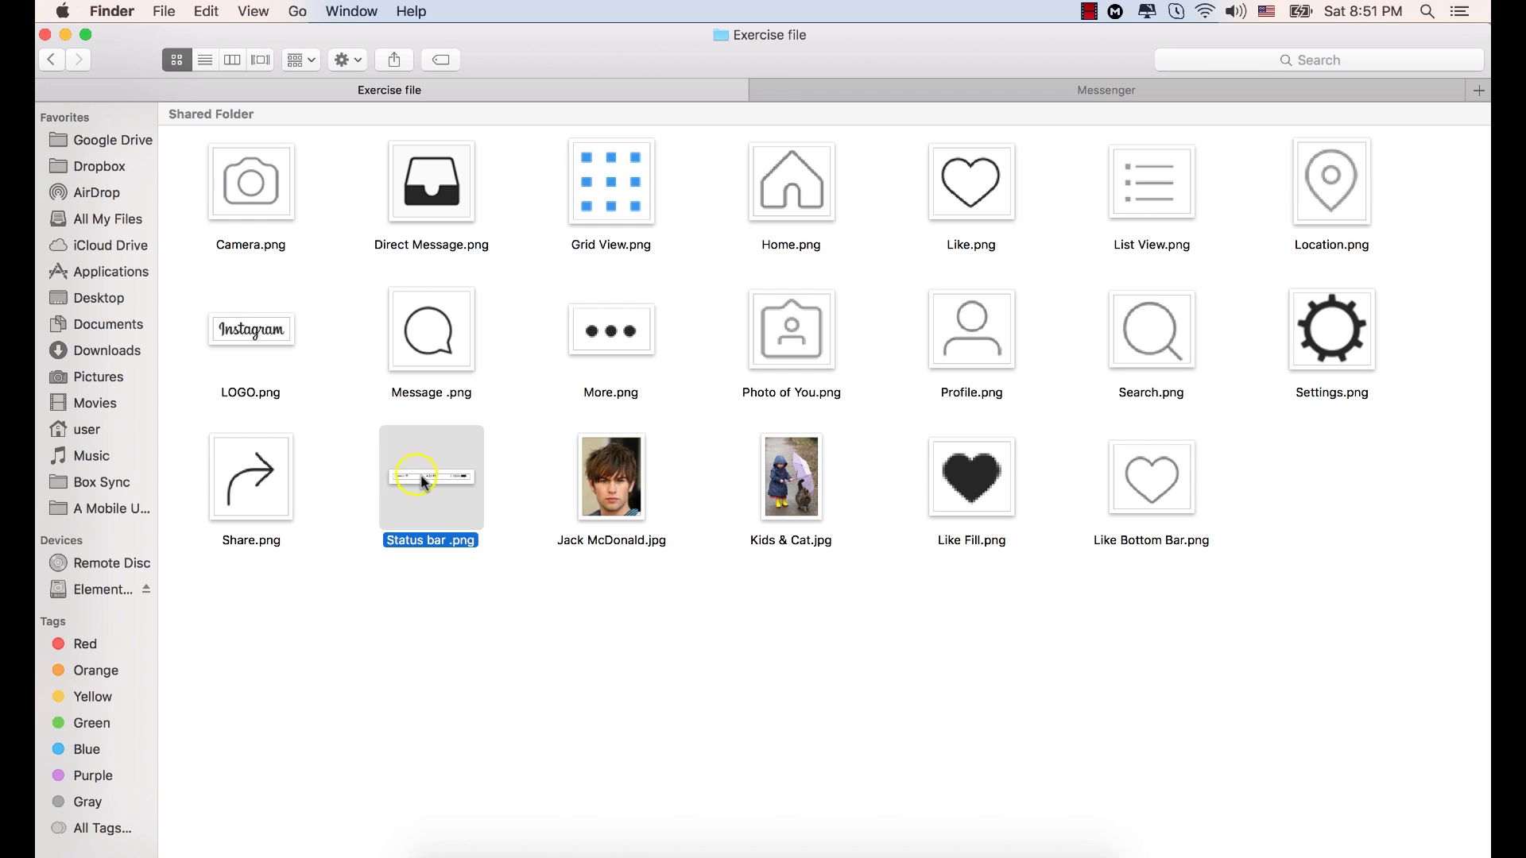
right_click(419, 481)
mouse_move(556, 473)
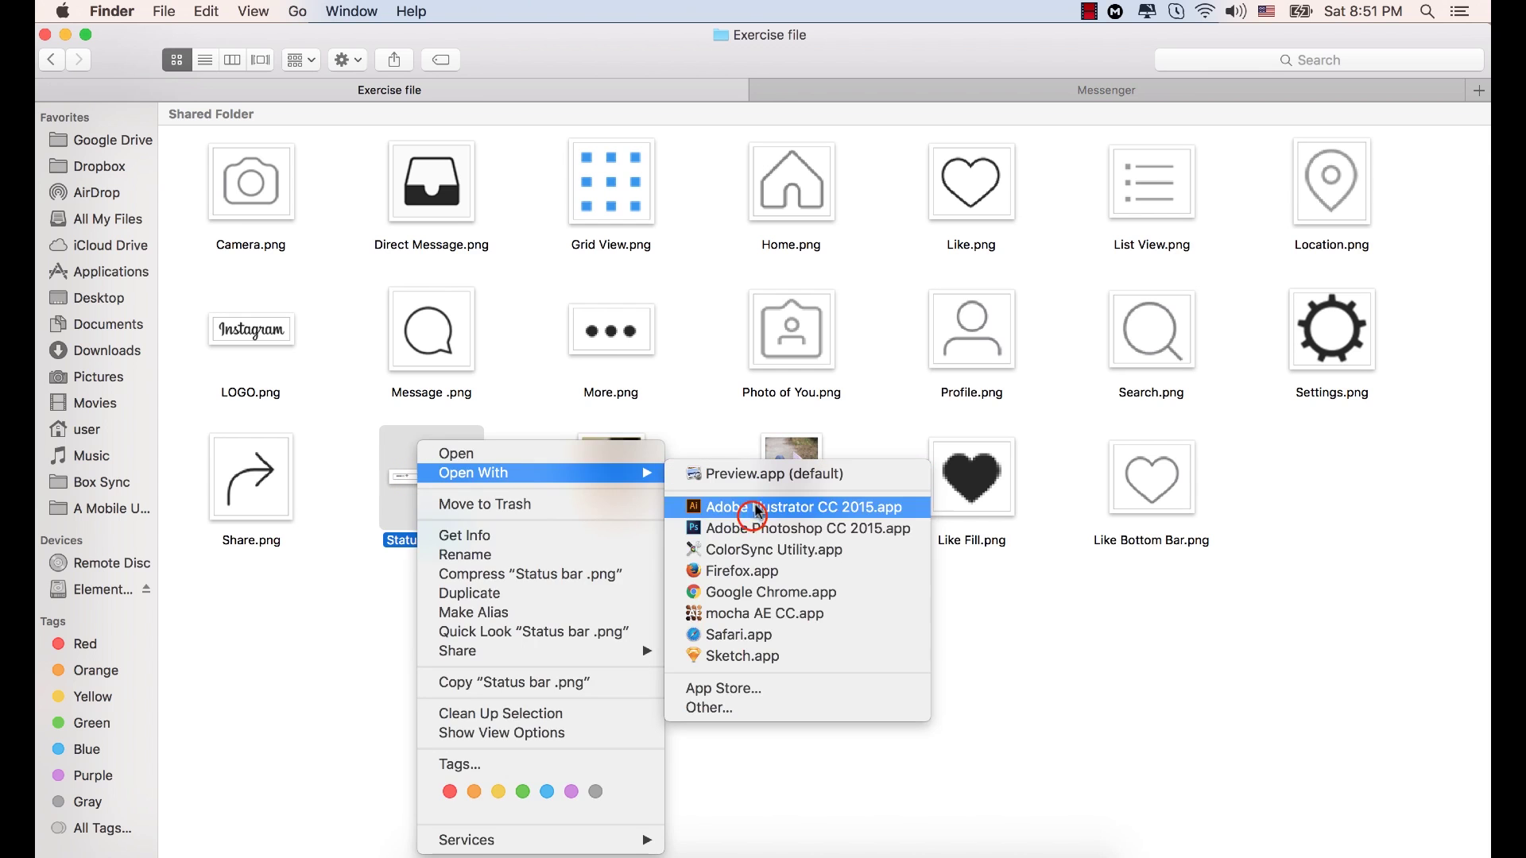
click(757, 529)
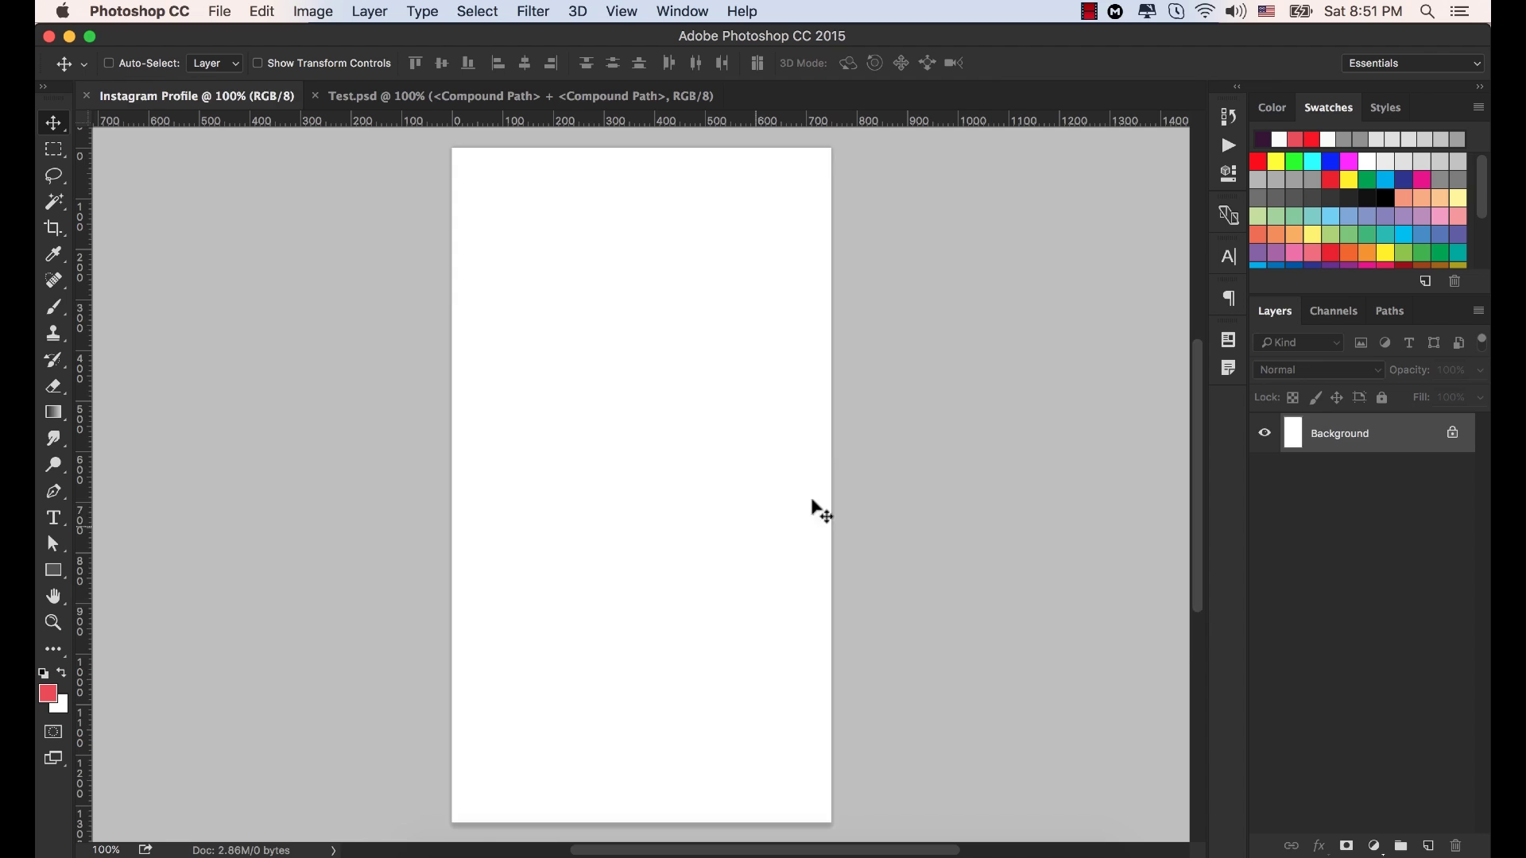
- Drag the status bar image into Instagram Profile and align it along the page's top edge
click(508, 481)
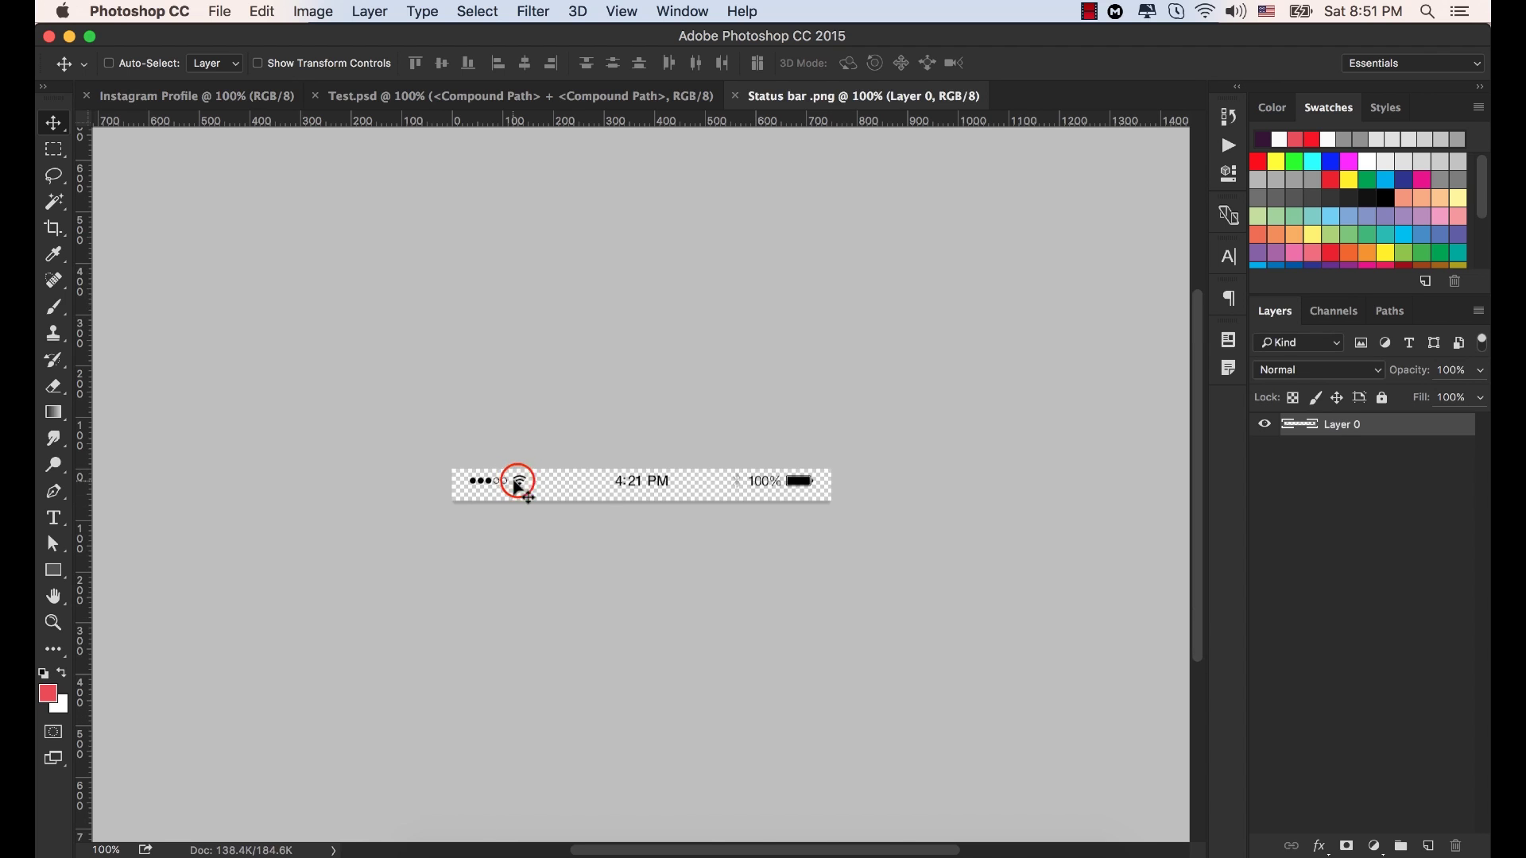
drag(518, 483, 206, 107)
drag(618, 291, 657, 278)
click(640, 487)
drag(640, 487, 644, 156)
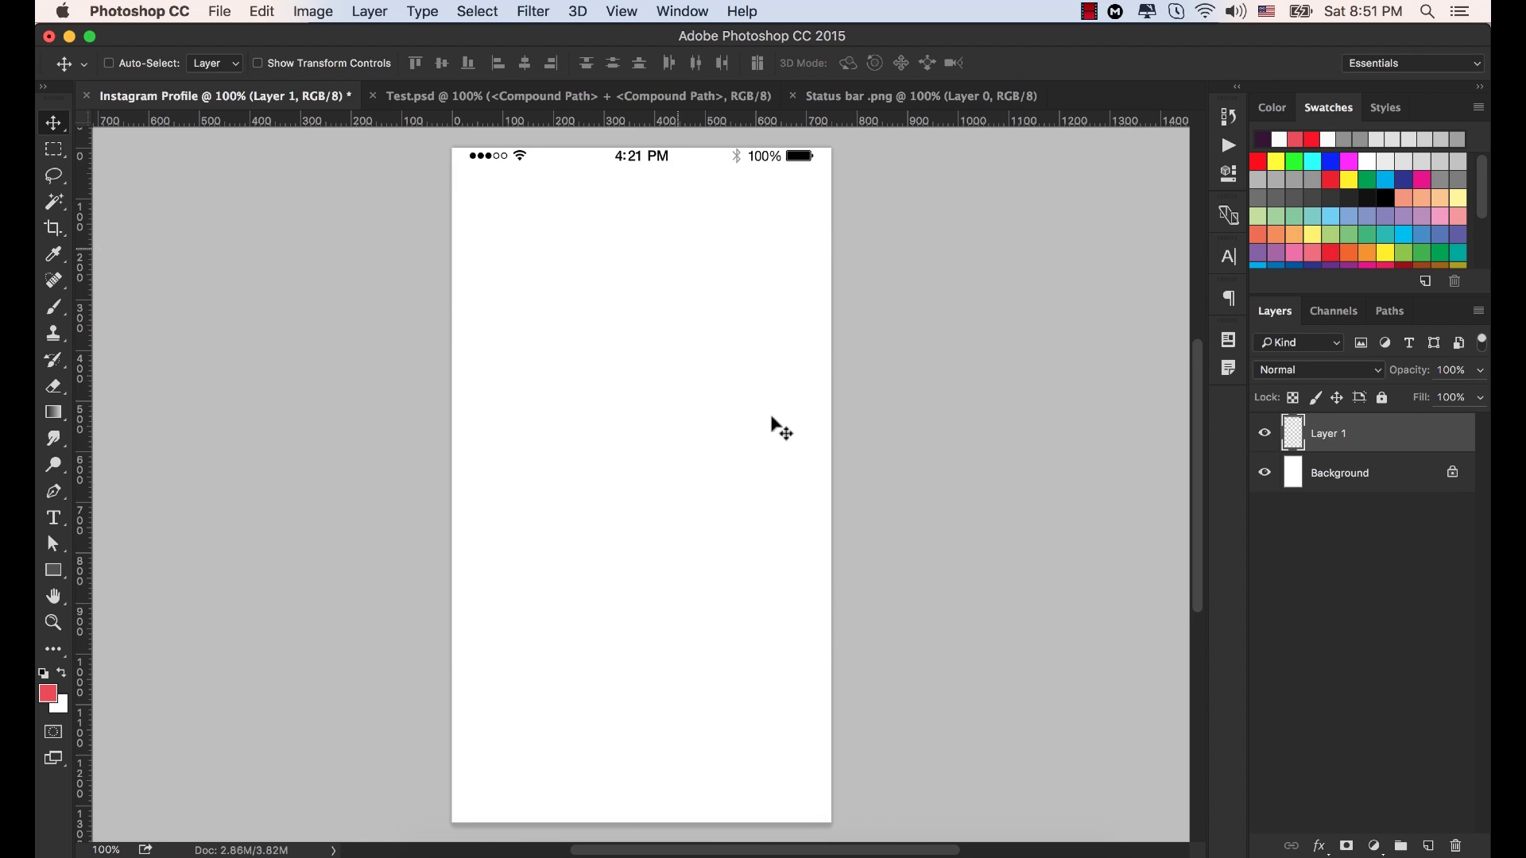
key(Down)
key(Down)
key(Down)
key(Down)
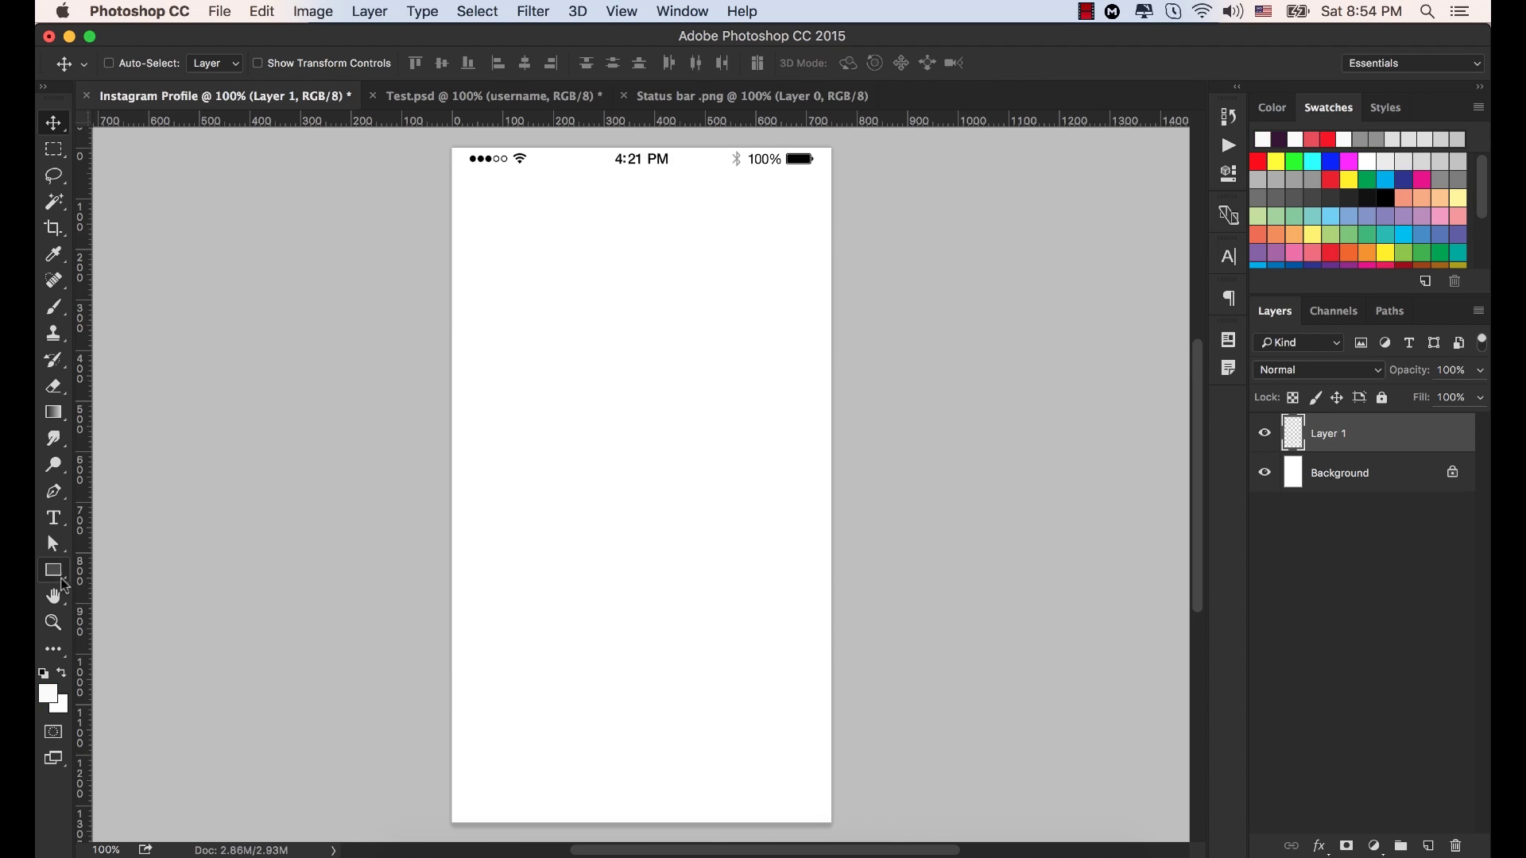
- Draw a 755 × 150 px rectangle across the top of the page with the Rectangle Tool
click(54, 572)
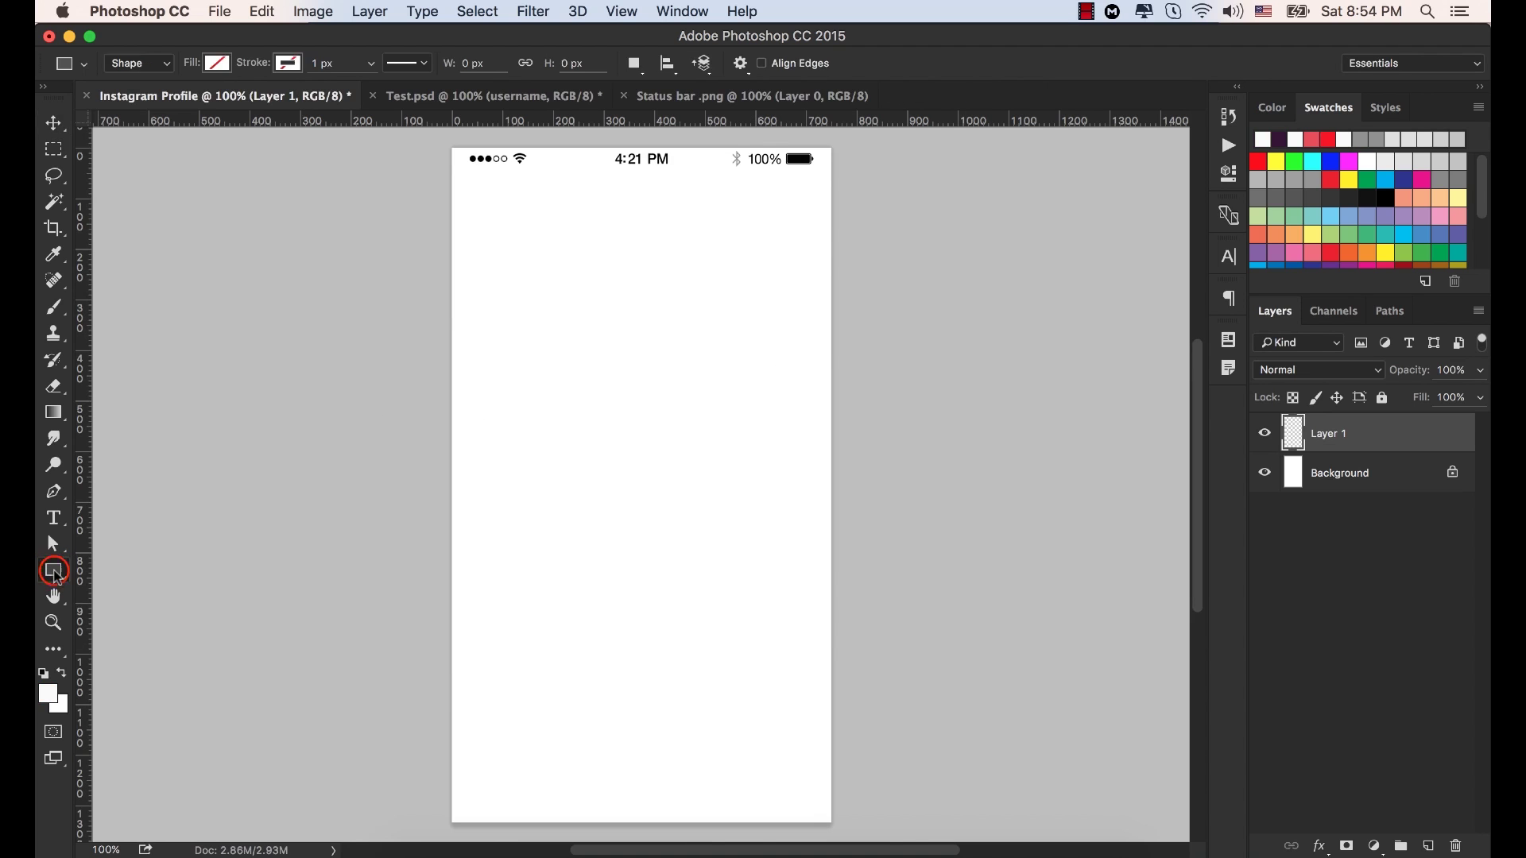
click(56, 574)
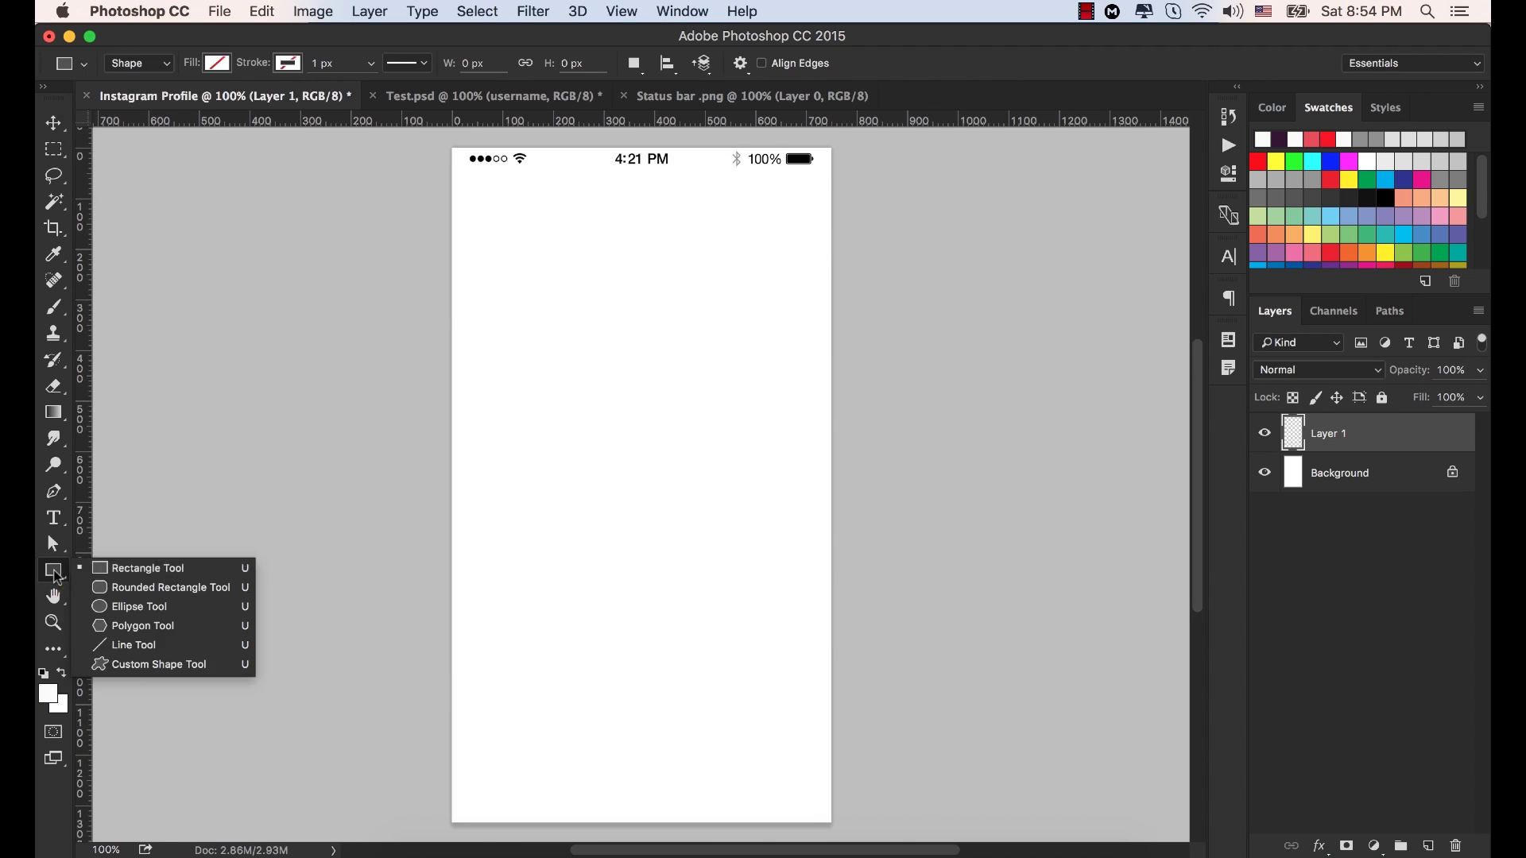
click(129, 570)
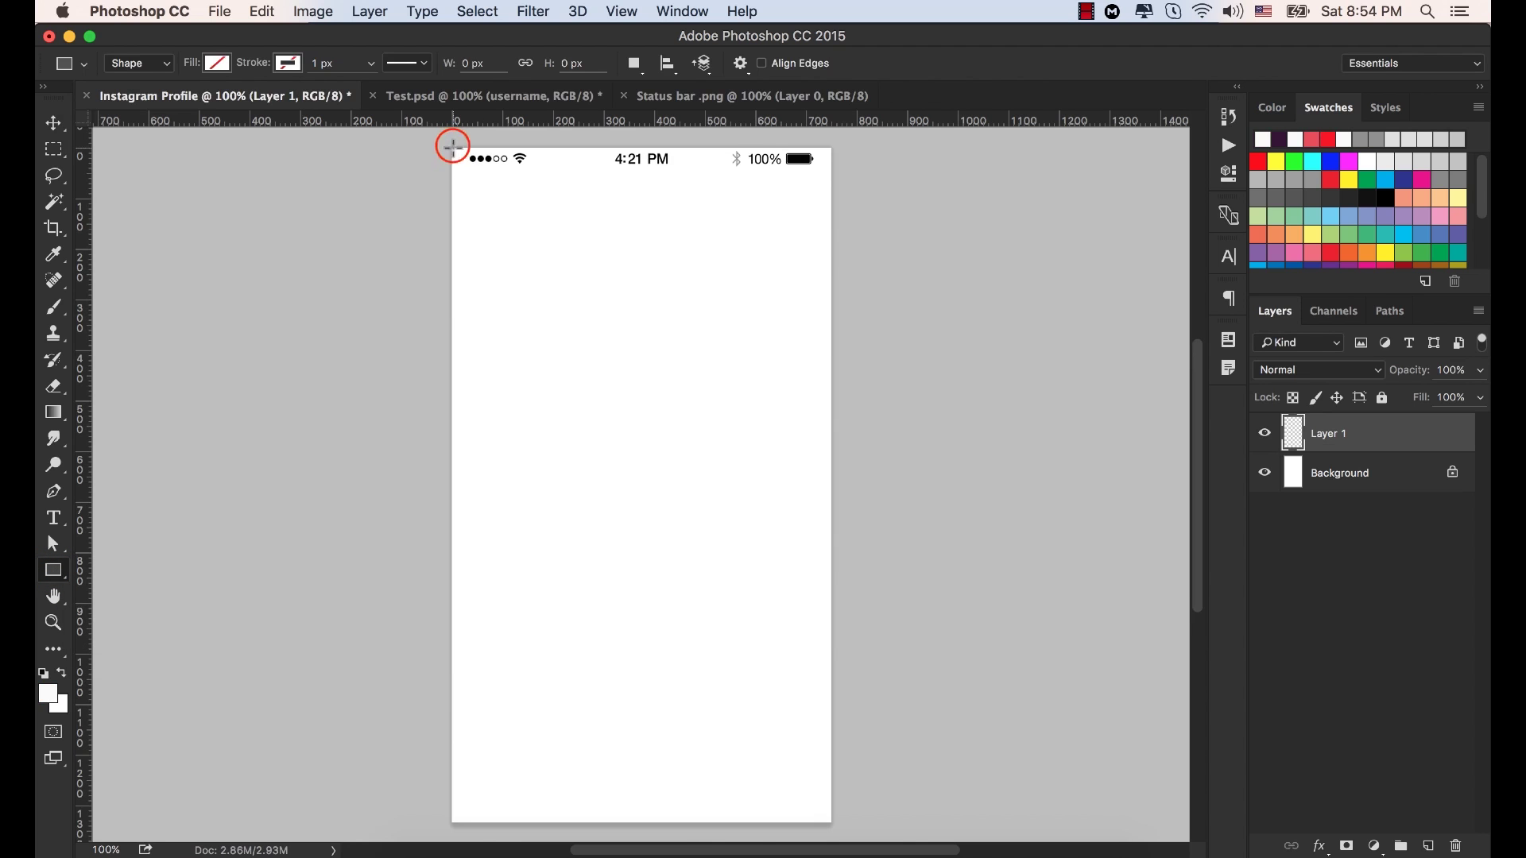
drag(453, 145, 833, 224)
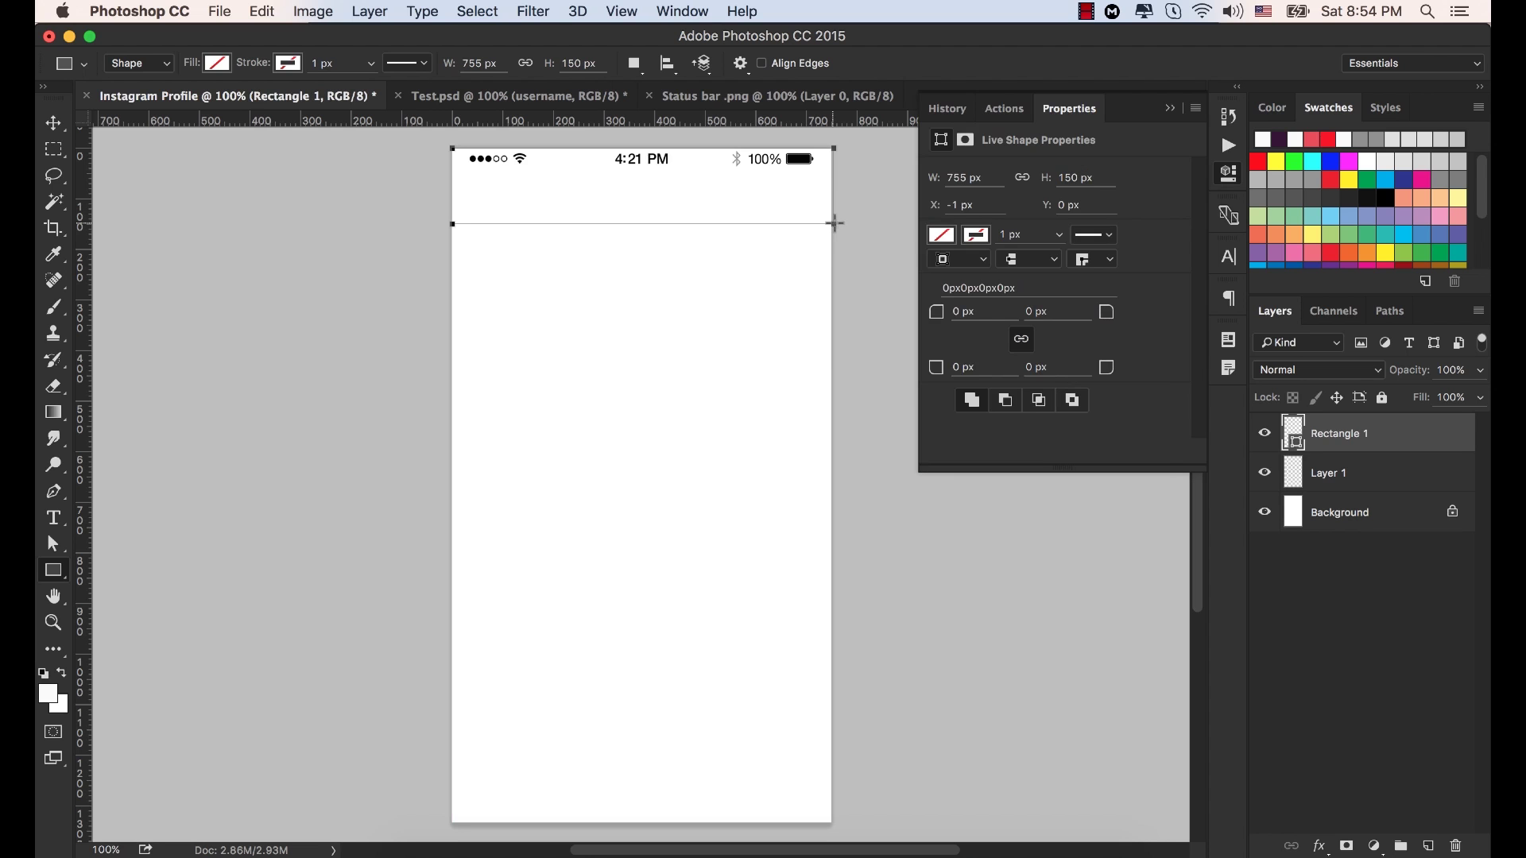
- Set Rectangle 1's fill colour to #fafafa in the Properties panel
click(941, 234)
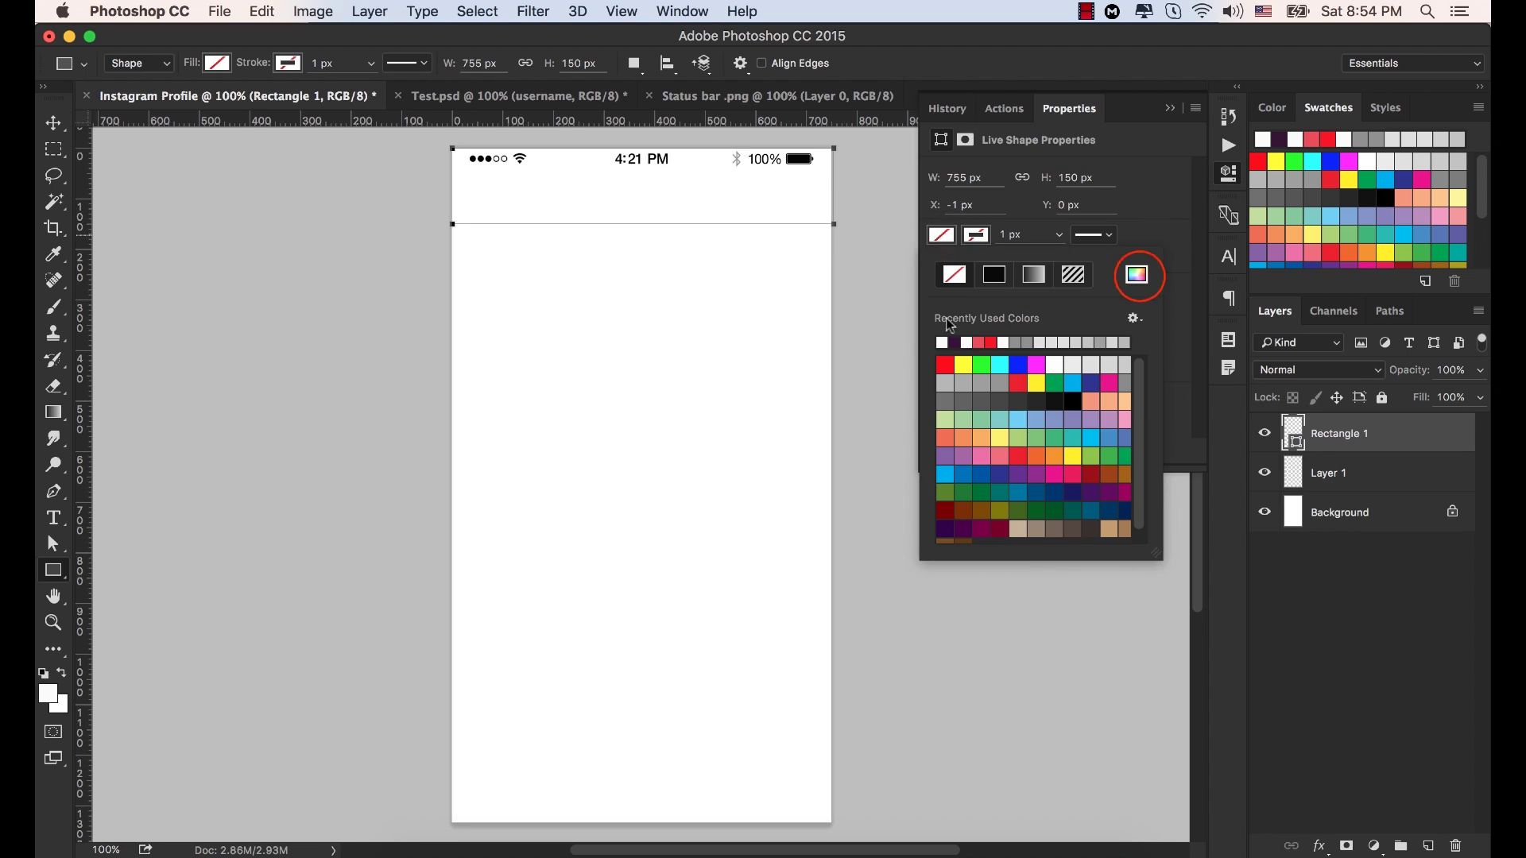
click(1137, 274)
double_click(1033, 546)
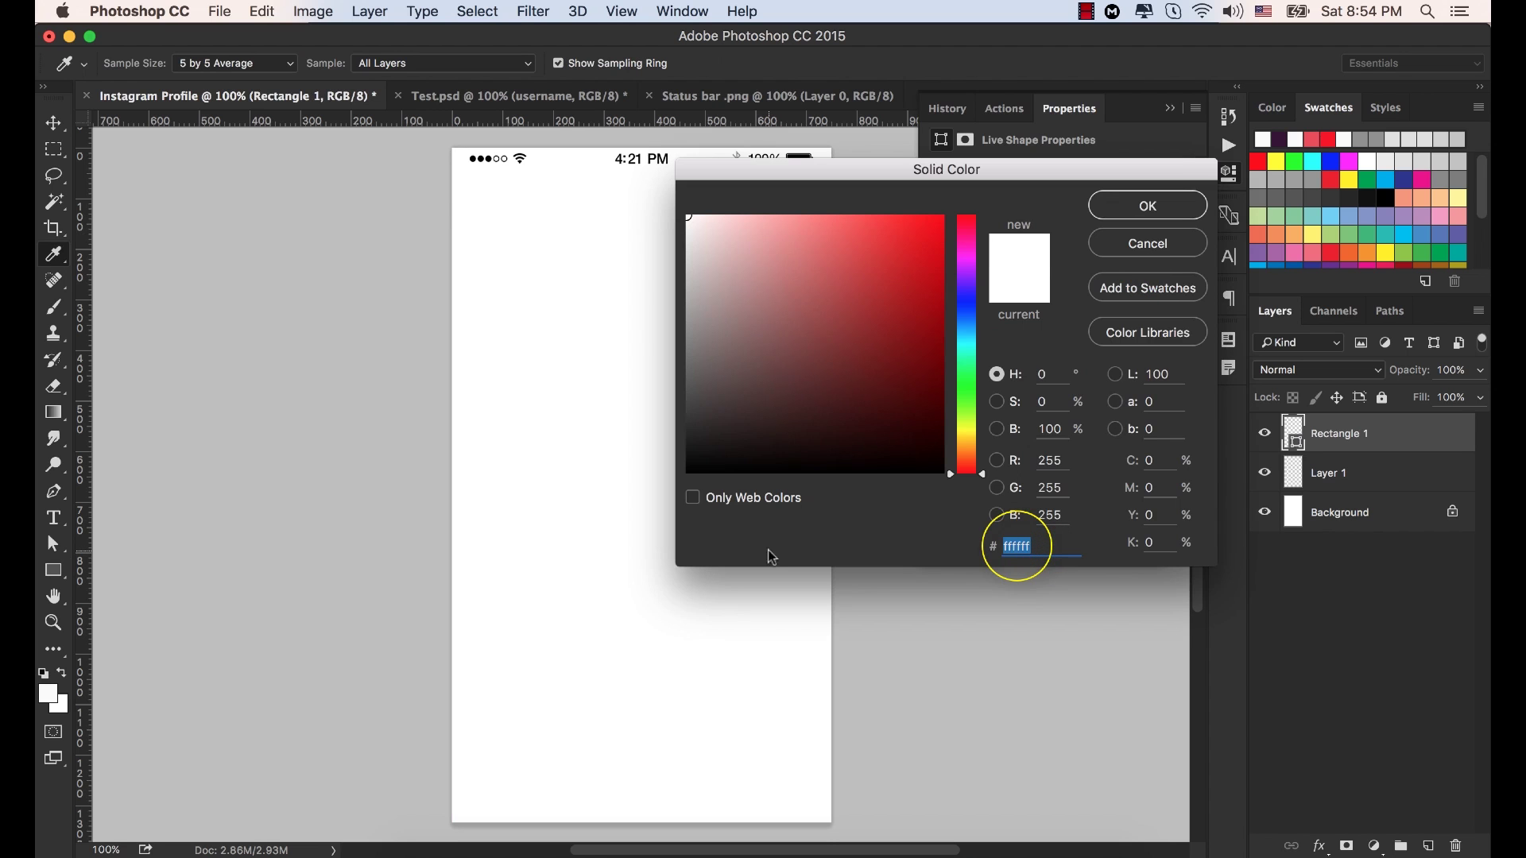
text(0fafaf)
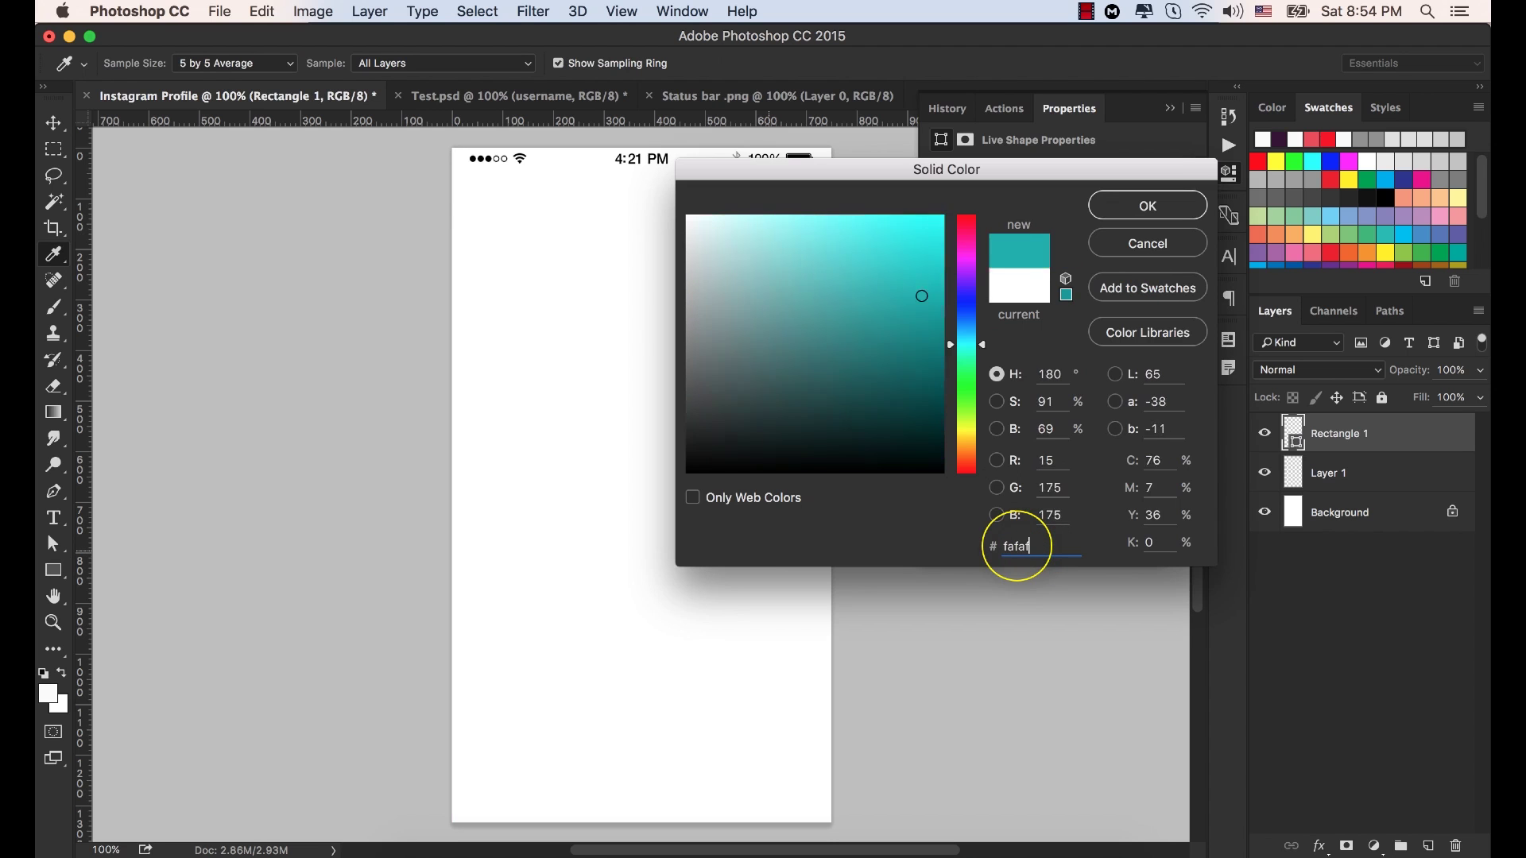
text(a)
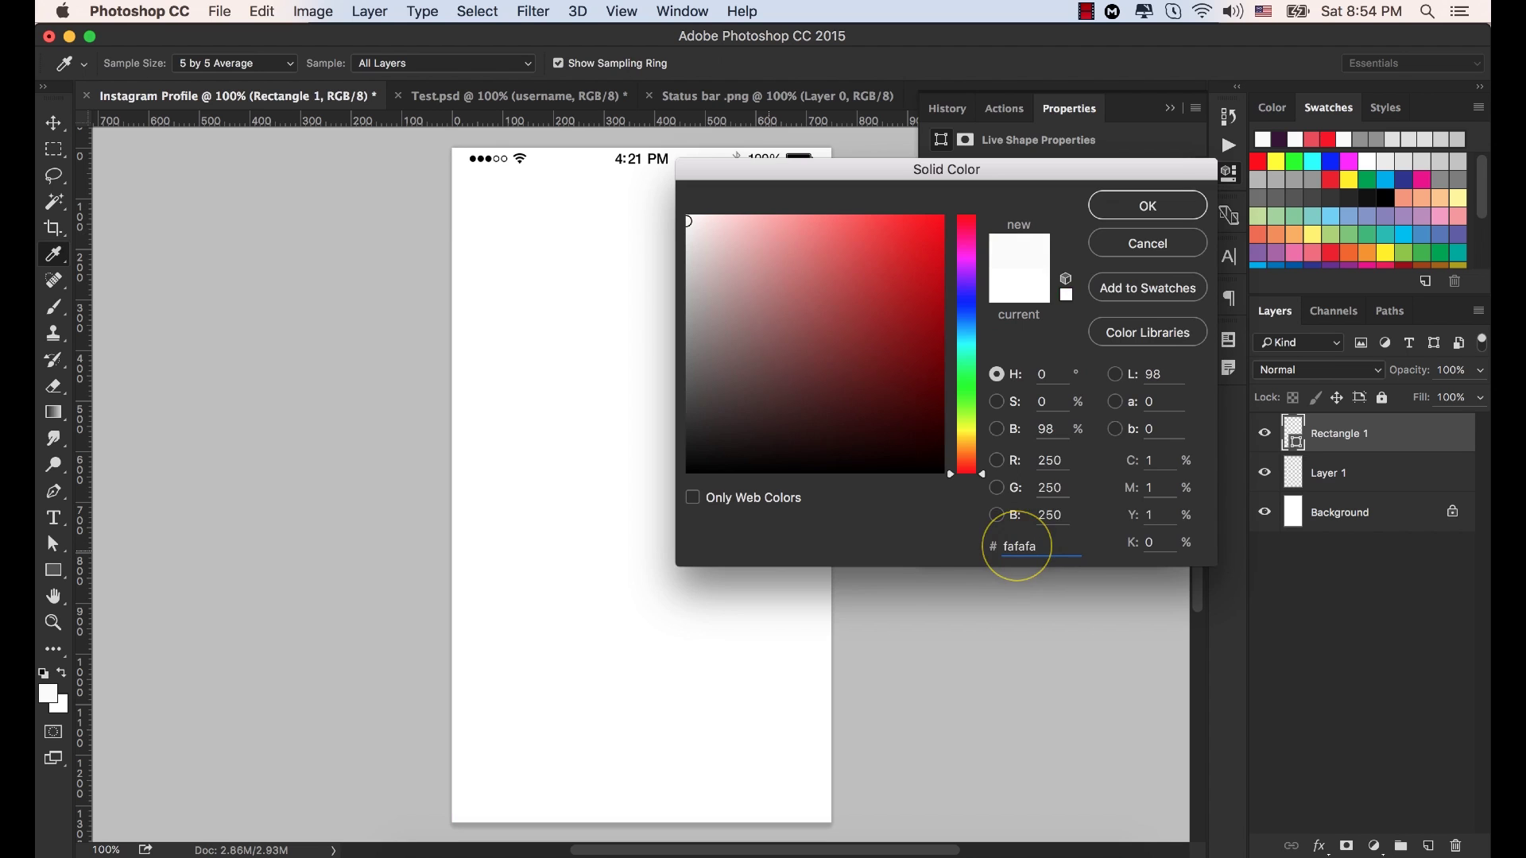
key(Return)
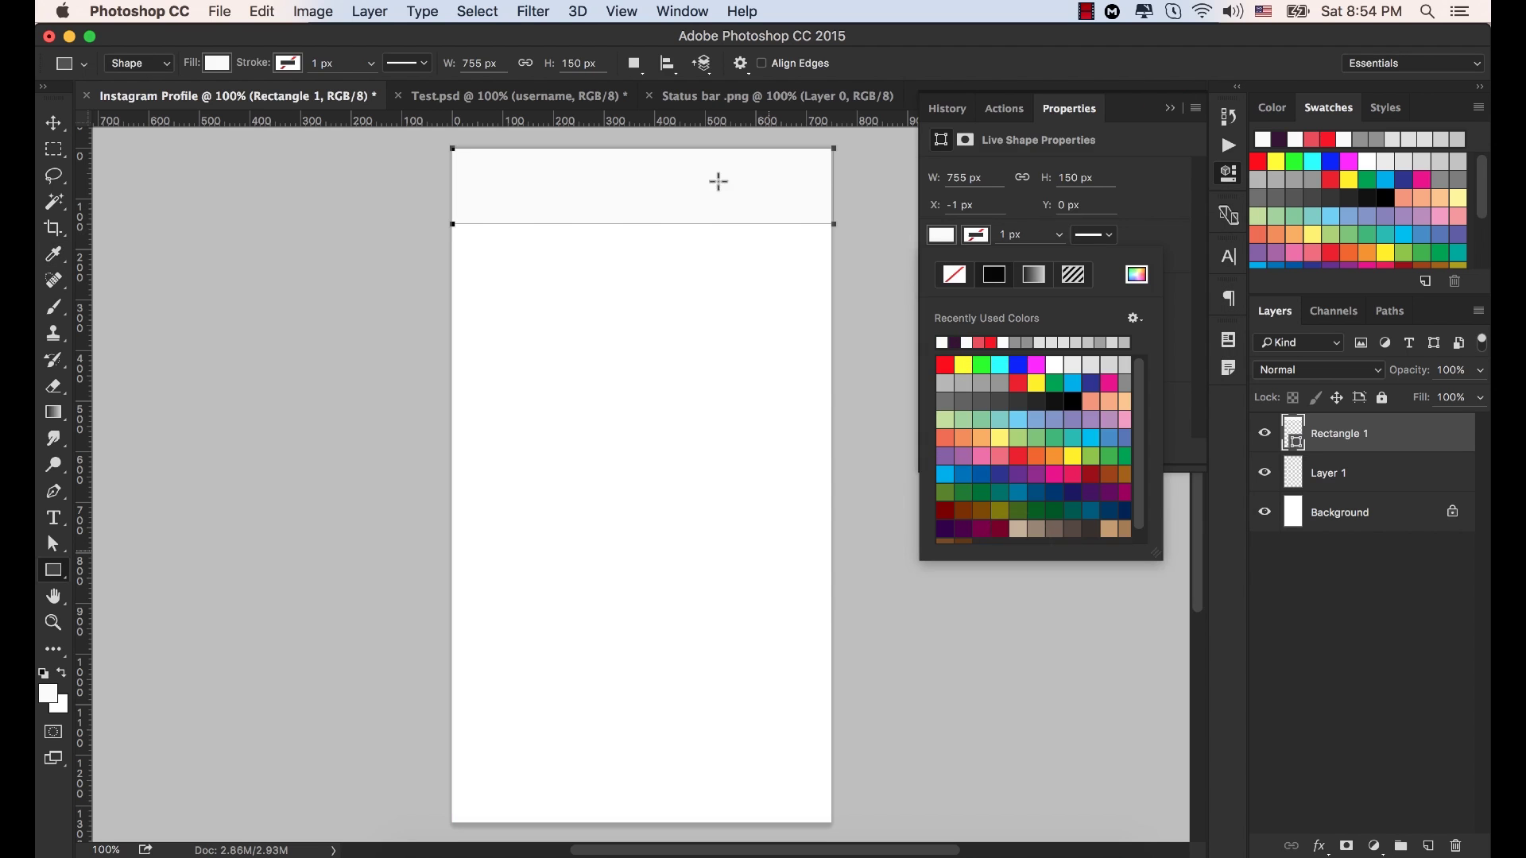
click(1171, 108)
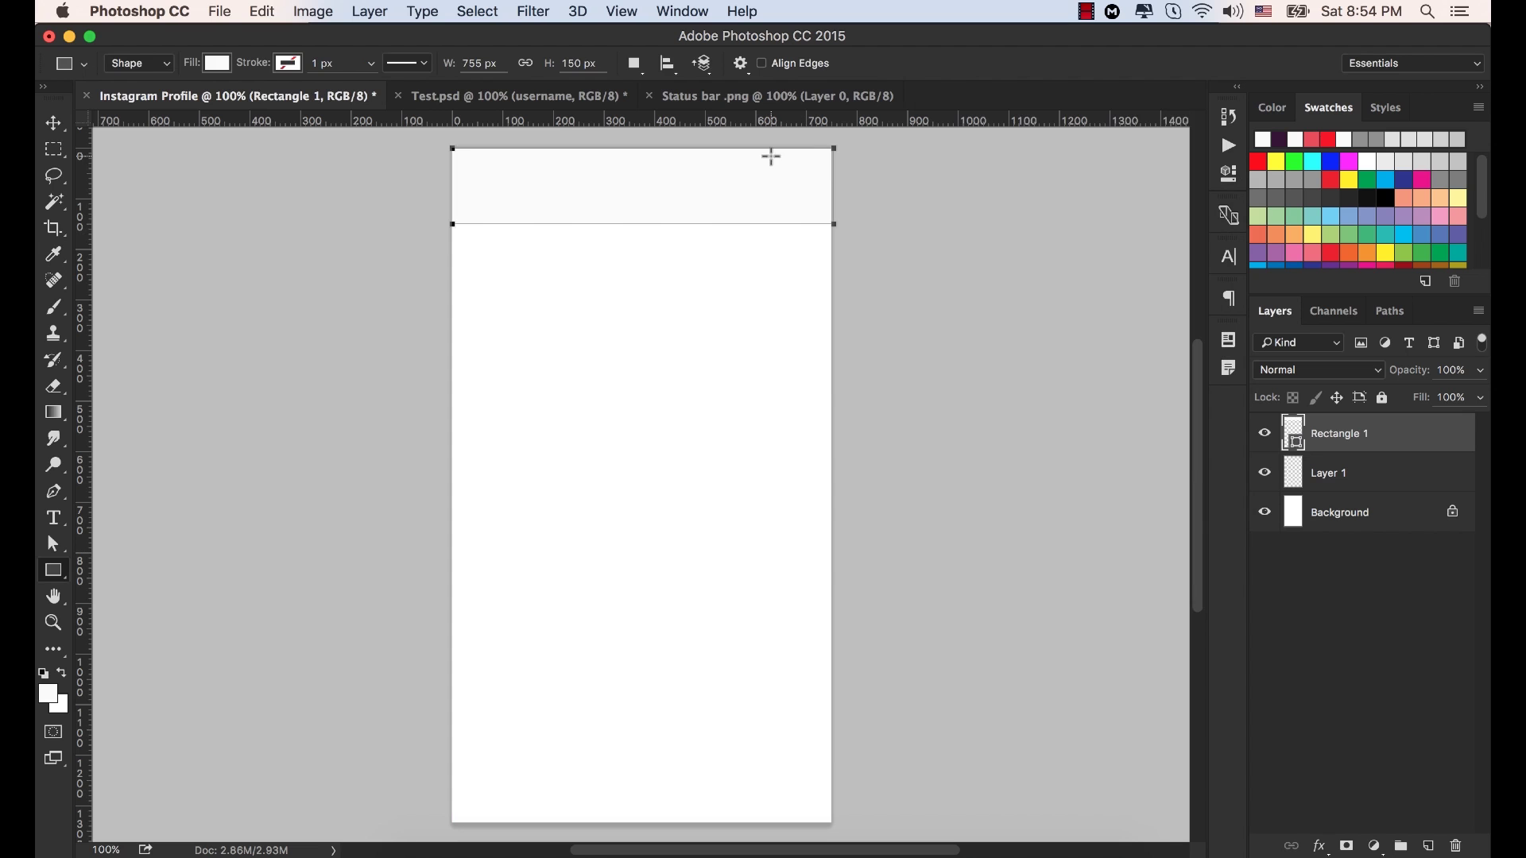
- Widen Rectangle 1 evenly to 878 × 150 px with Free Transform, overhanging both page edges
key(v)
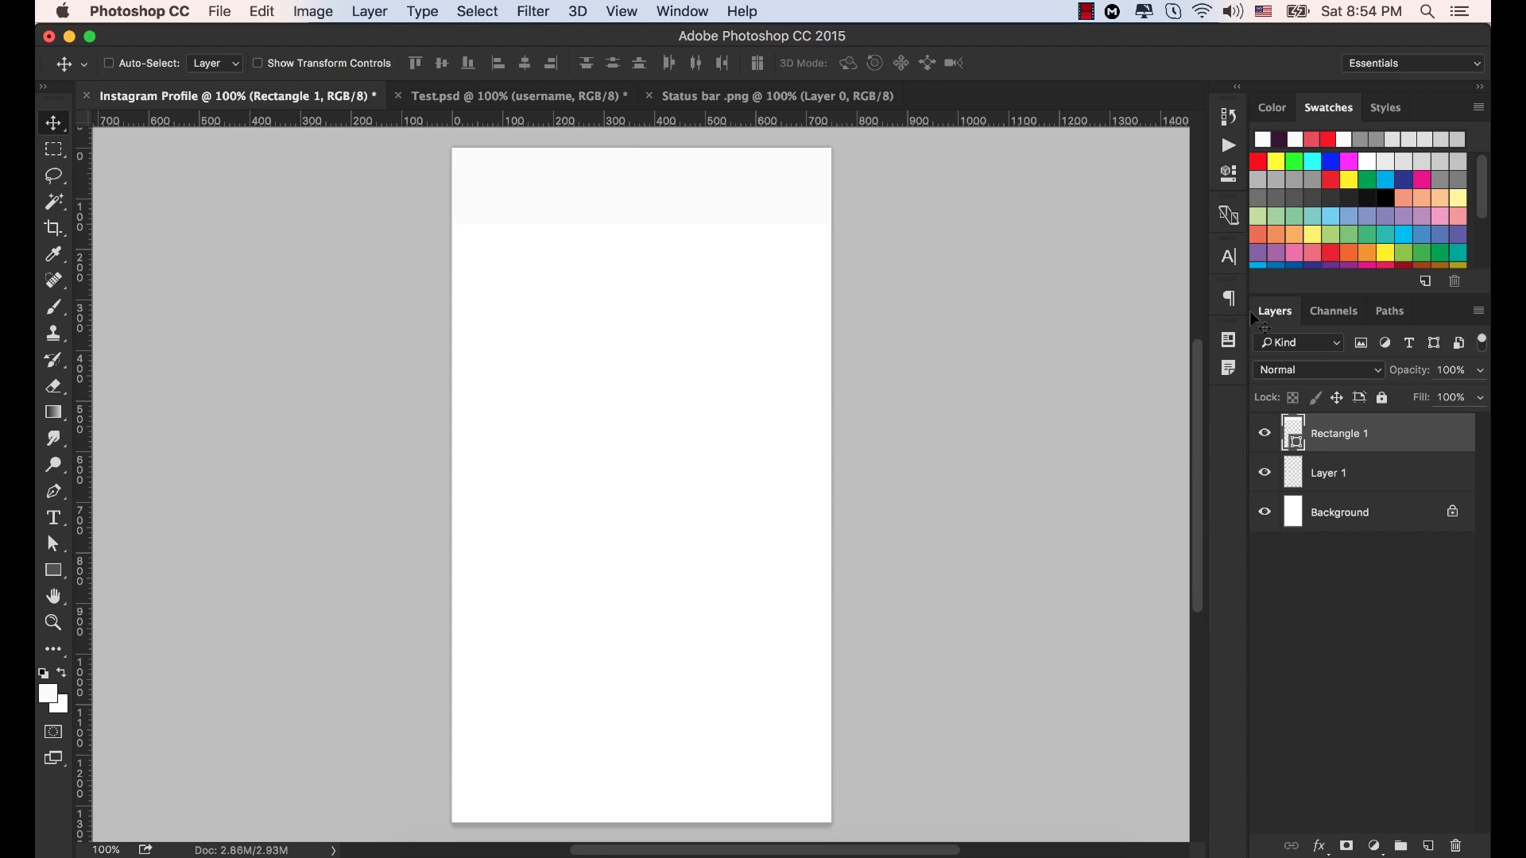
drag(650, 188, 647, 427)
click(647, 426)
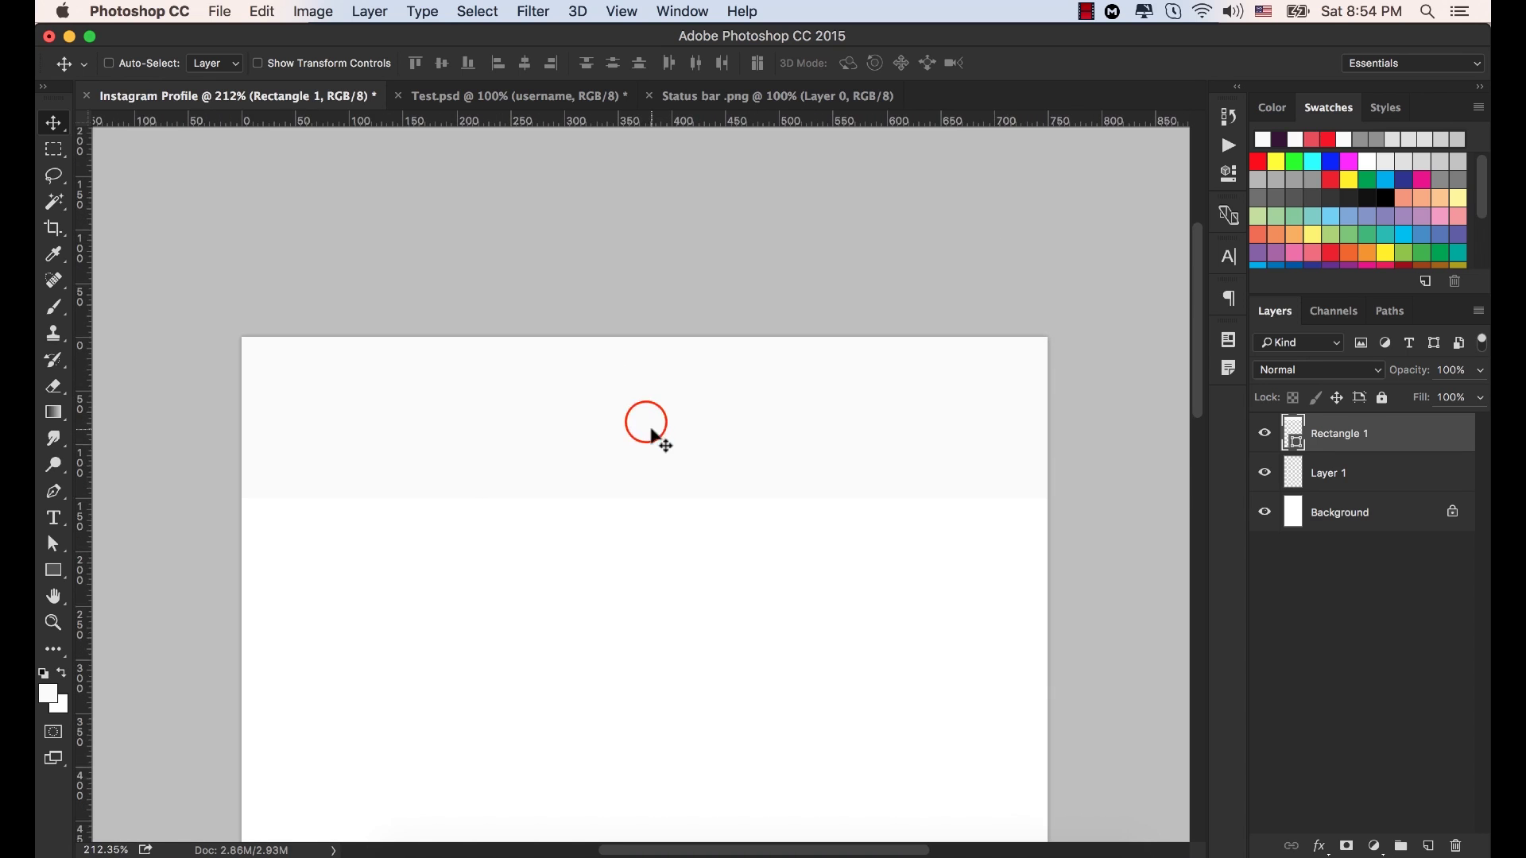
click(1331, 430)
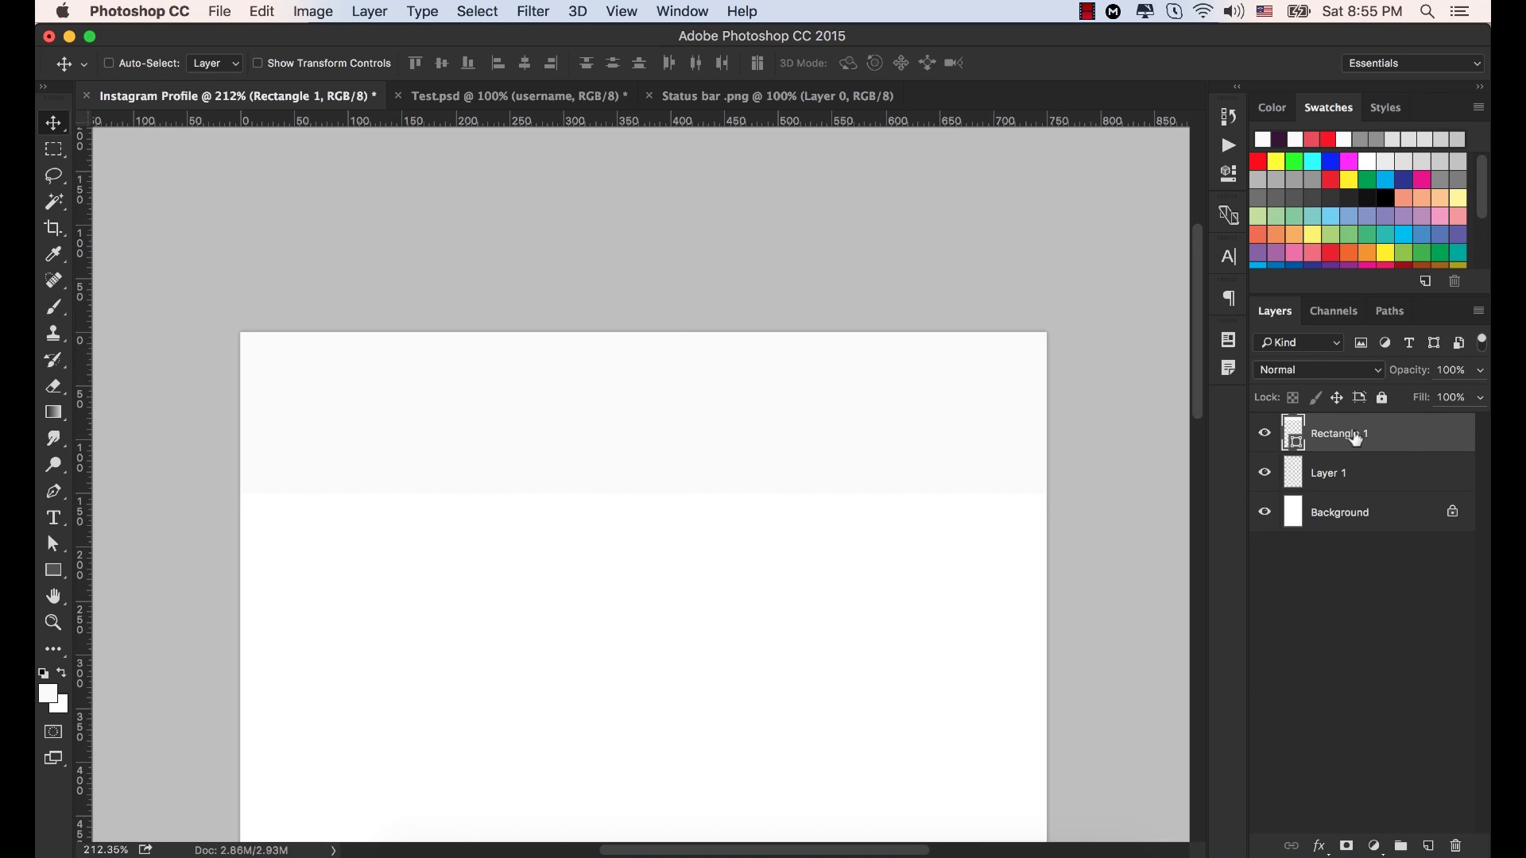
click(53, 573)
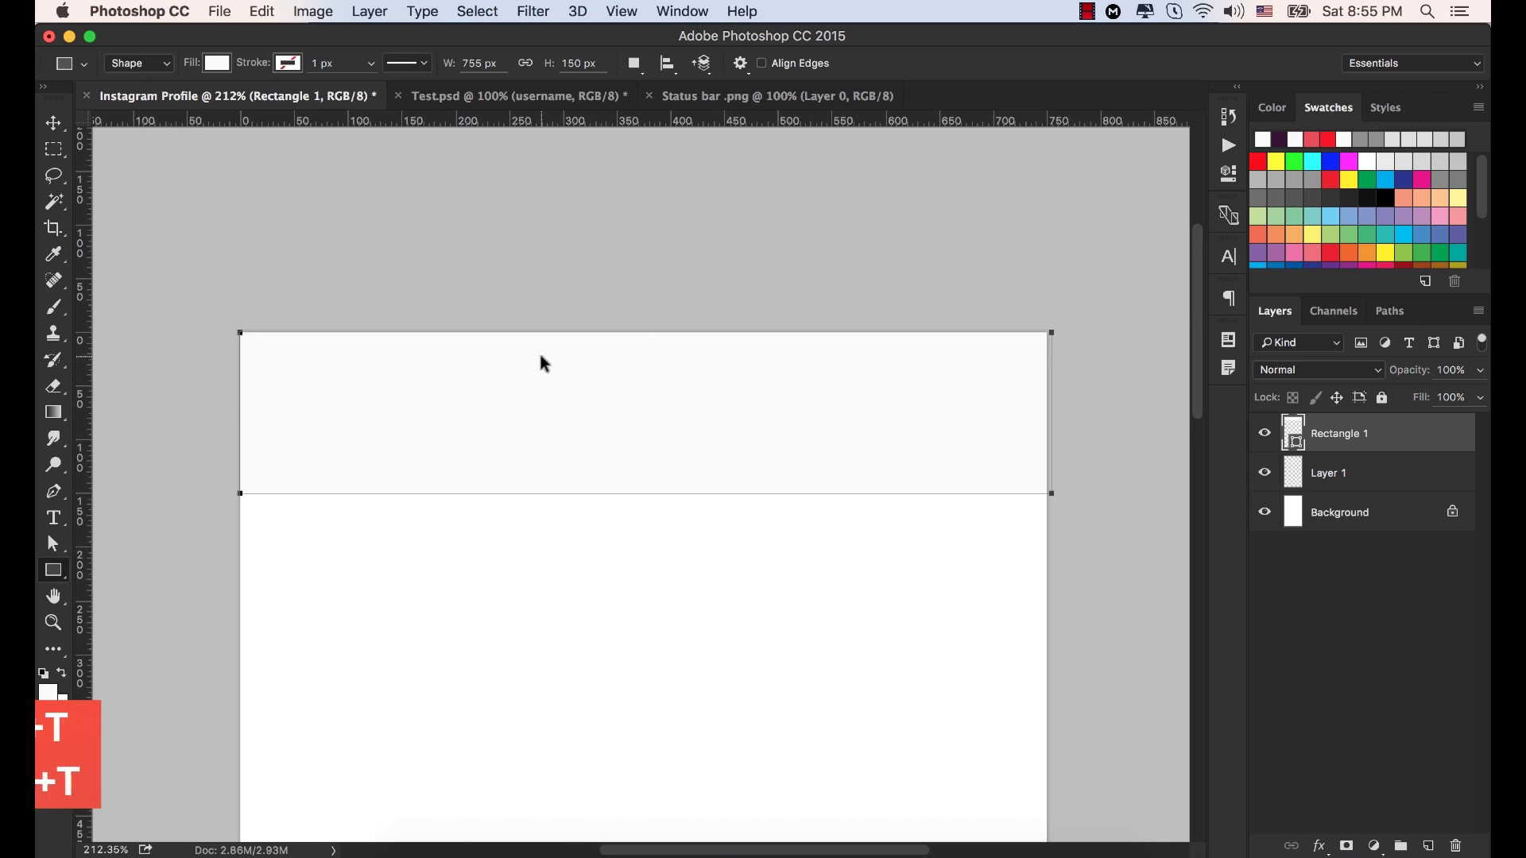
key(super+t)
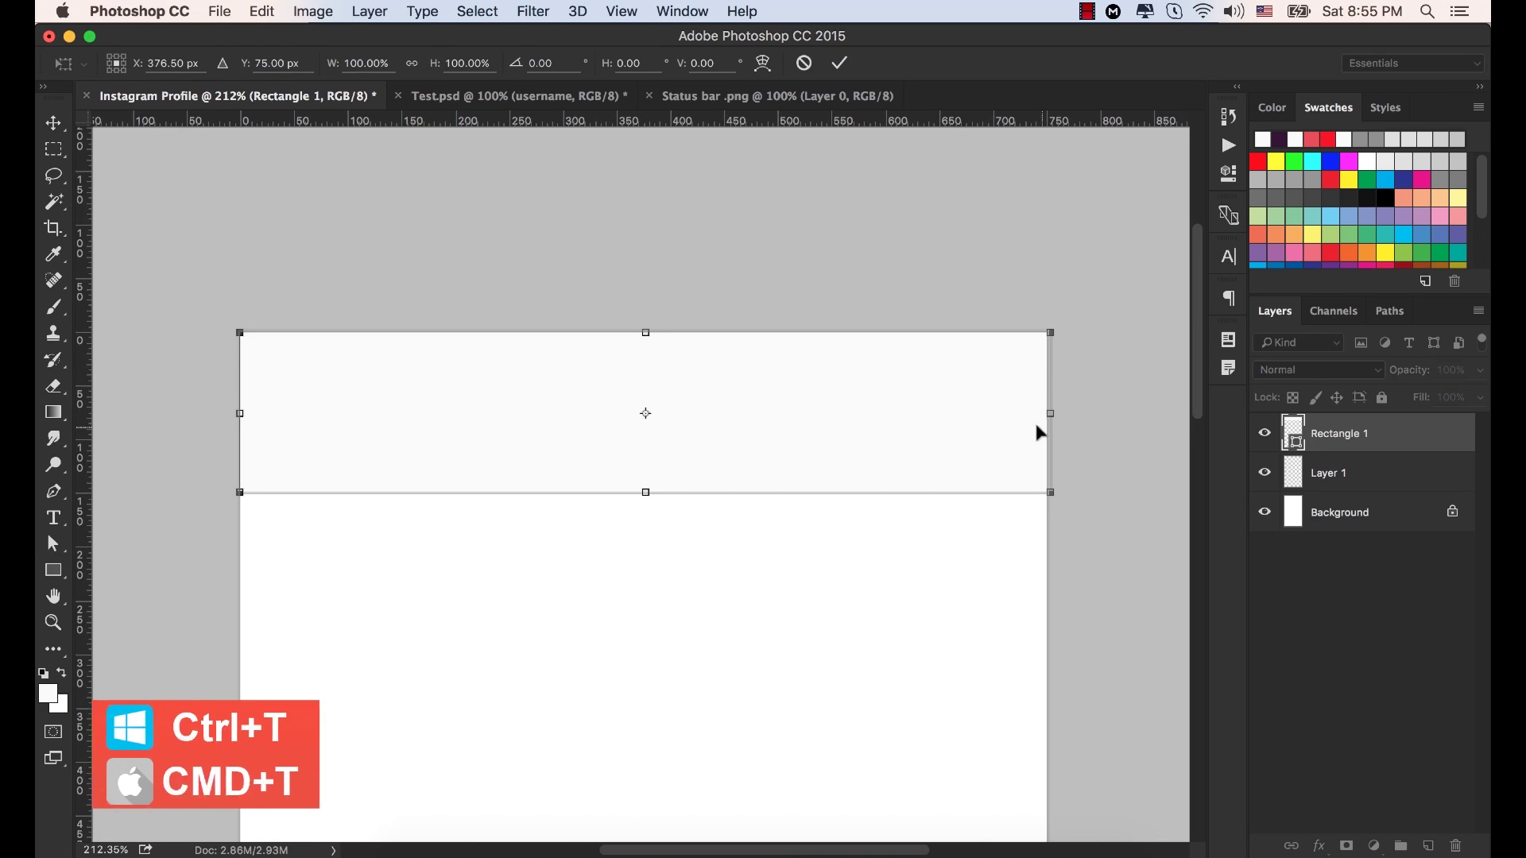
drag(1051, 414, 1053, 413)
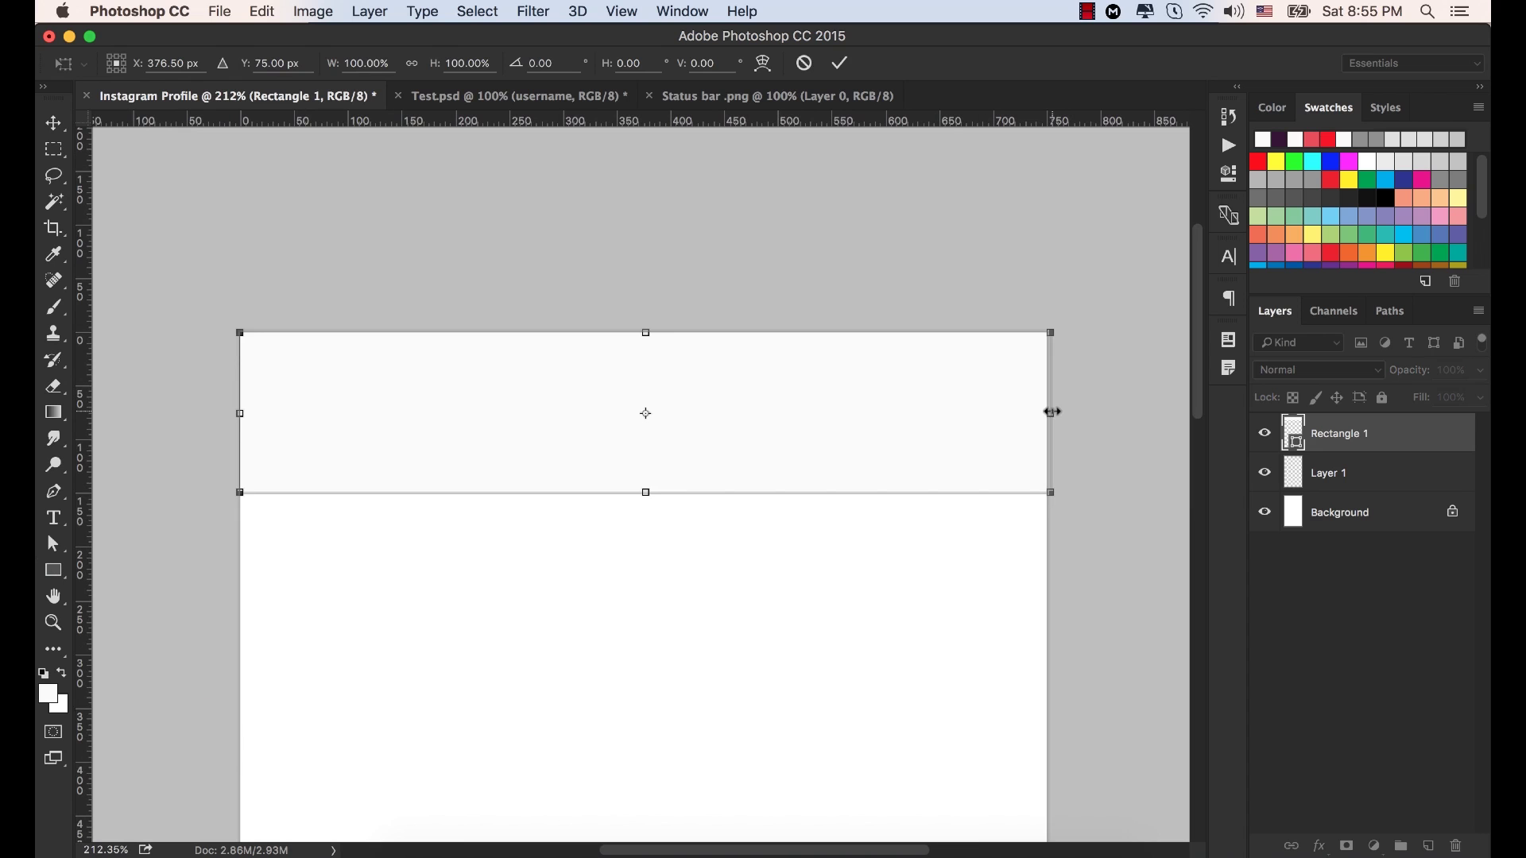
drag(1053, 412, 1118, 390)
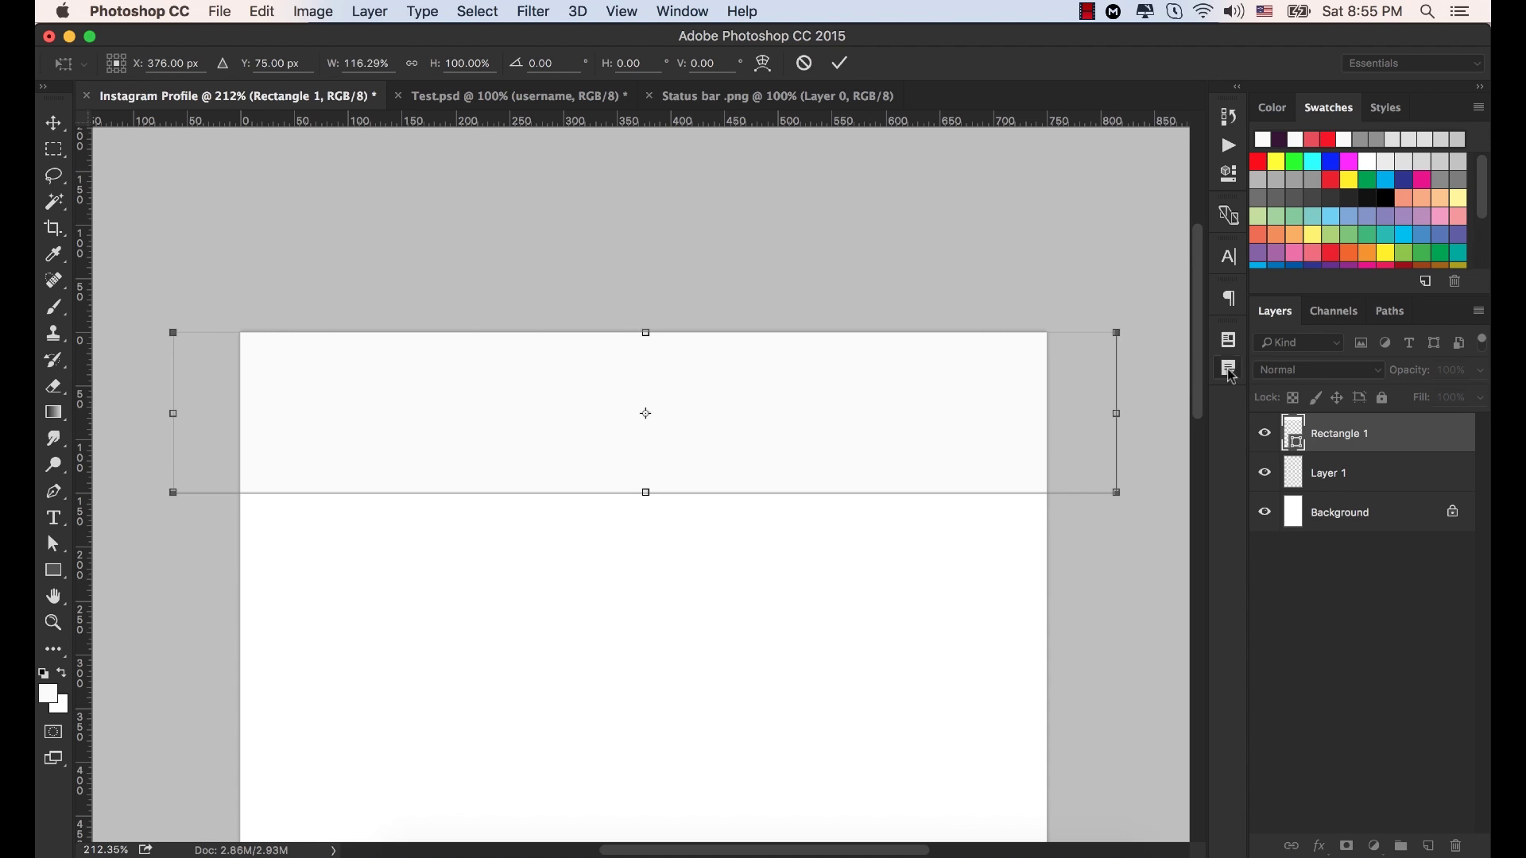
click(841, 63)
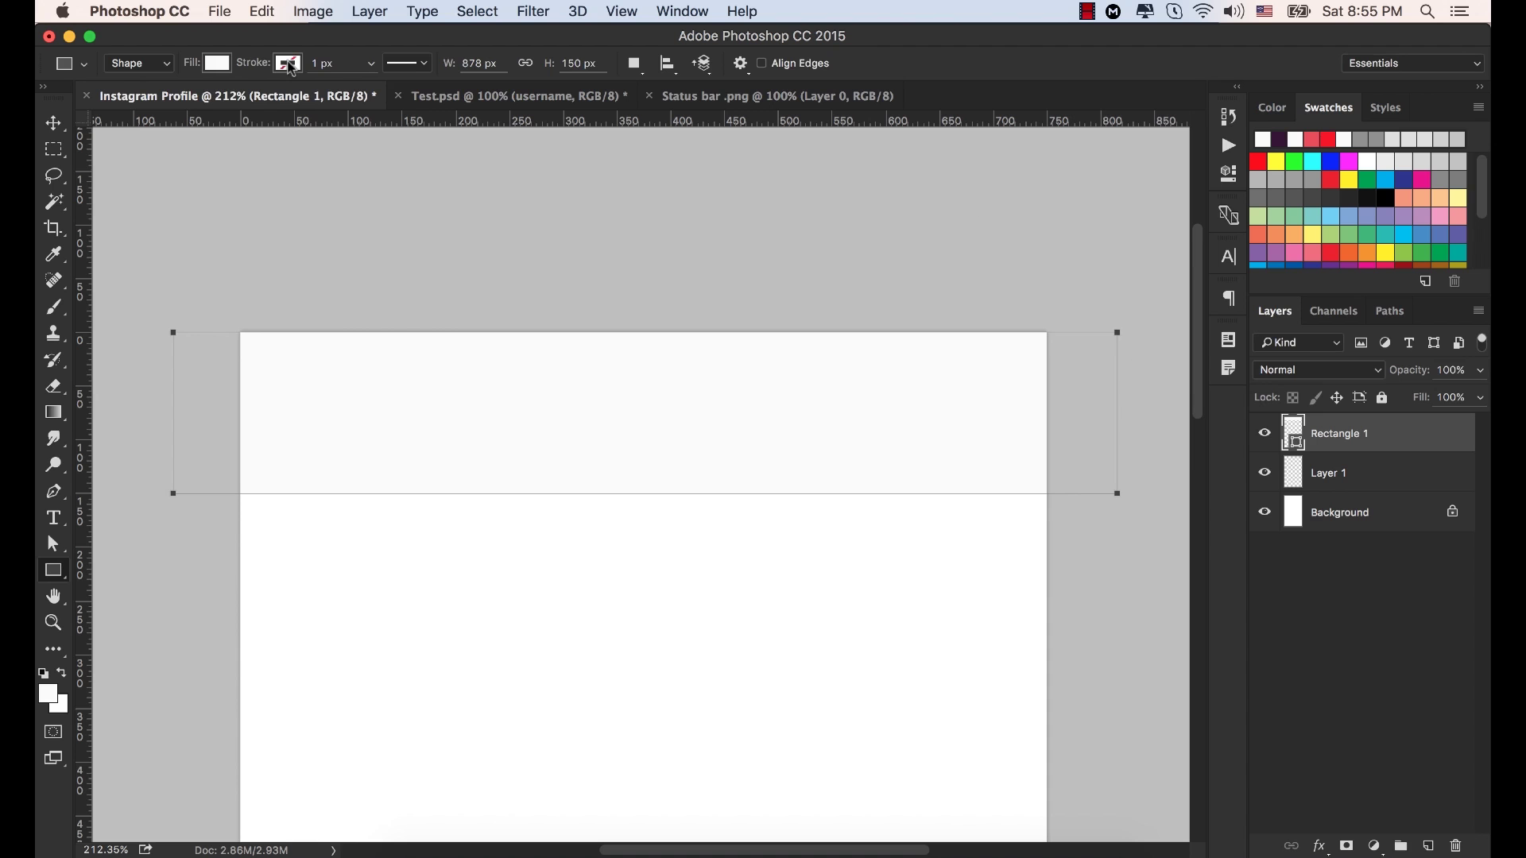
- Give Rectangle 1 a 2 px stroke in the Properties panel
click(1231, 177)
click(977, 234)
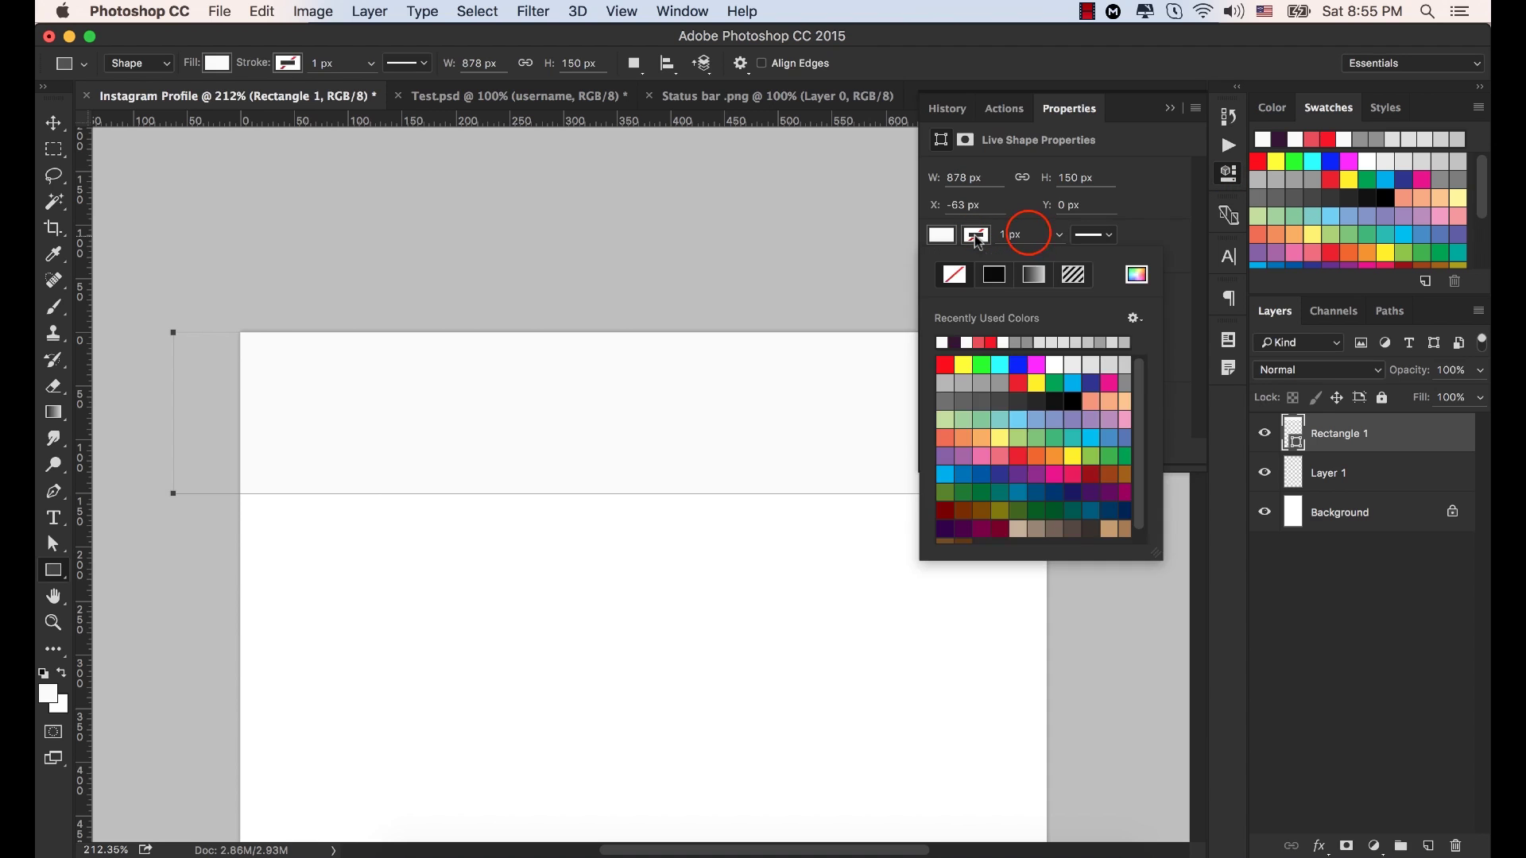
click(1029, 235)
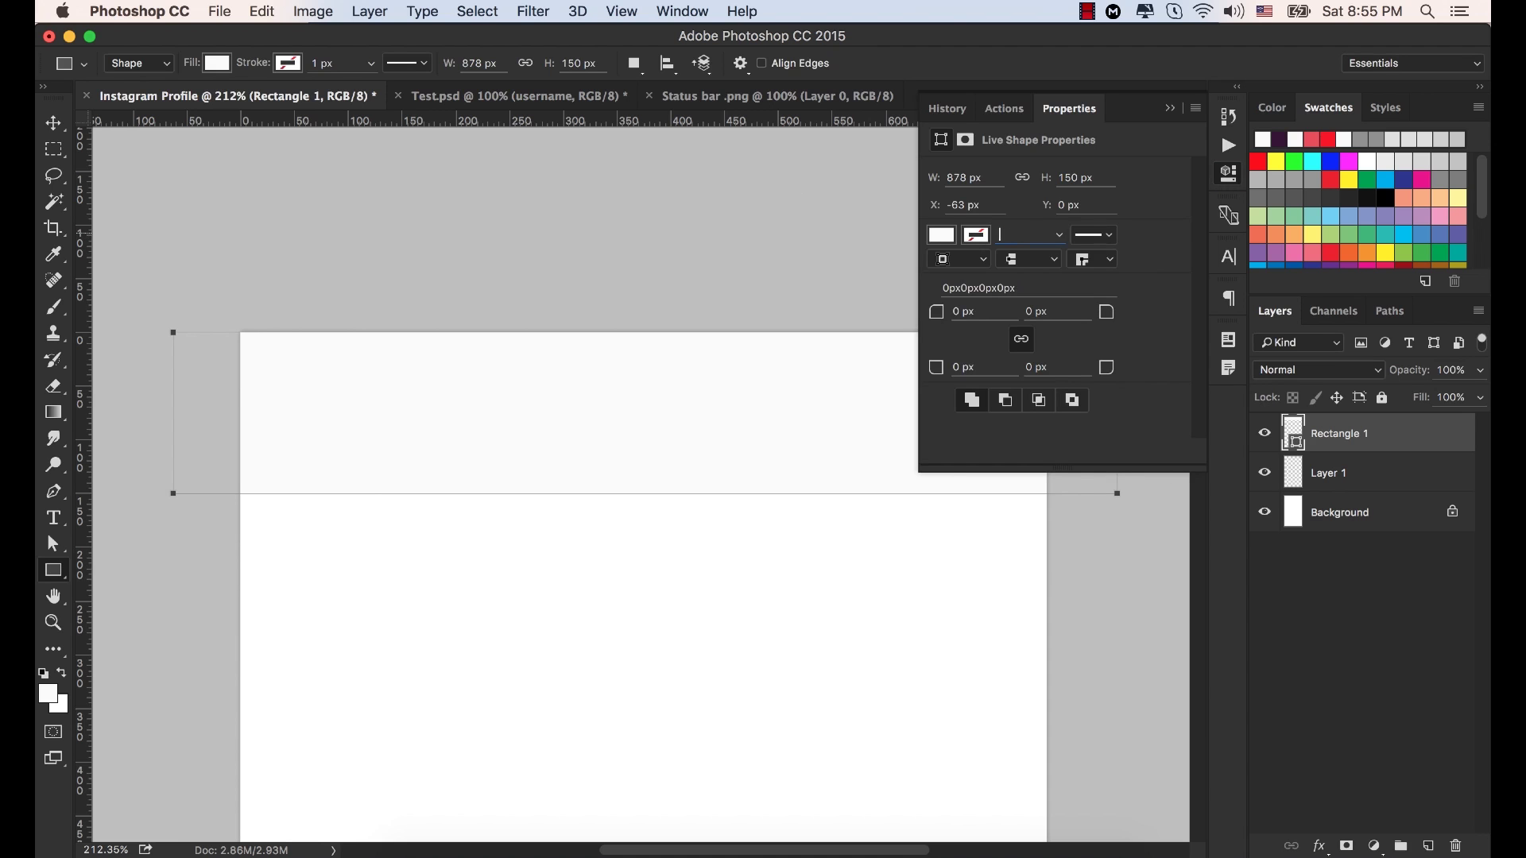
key(Return)
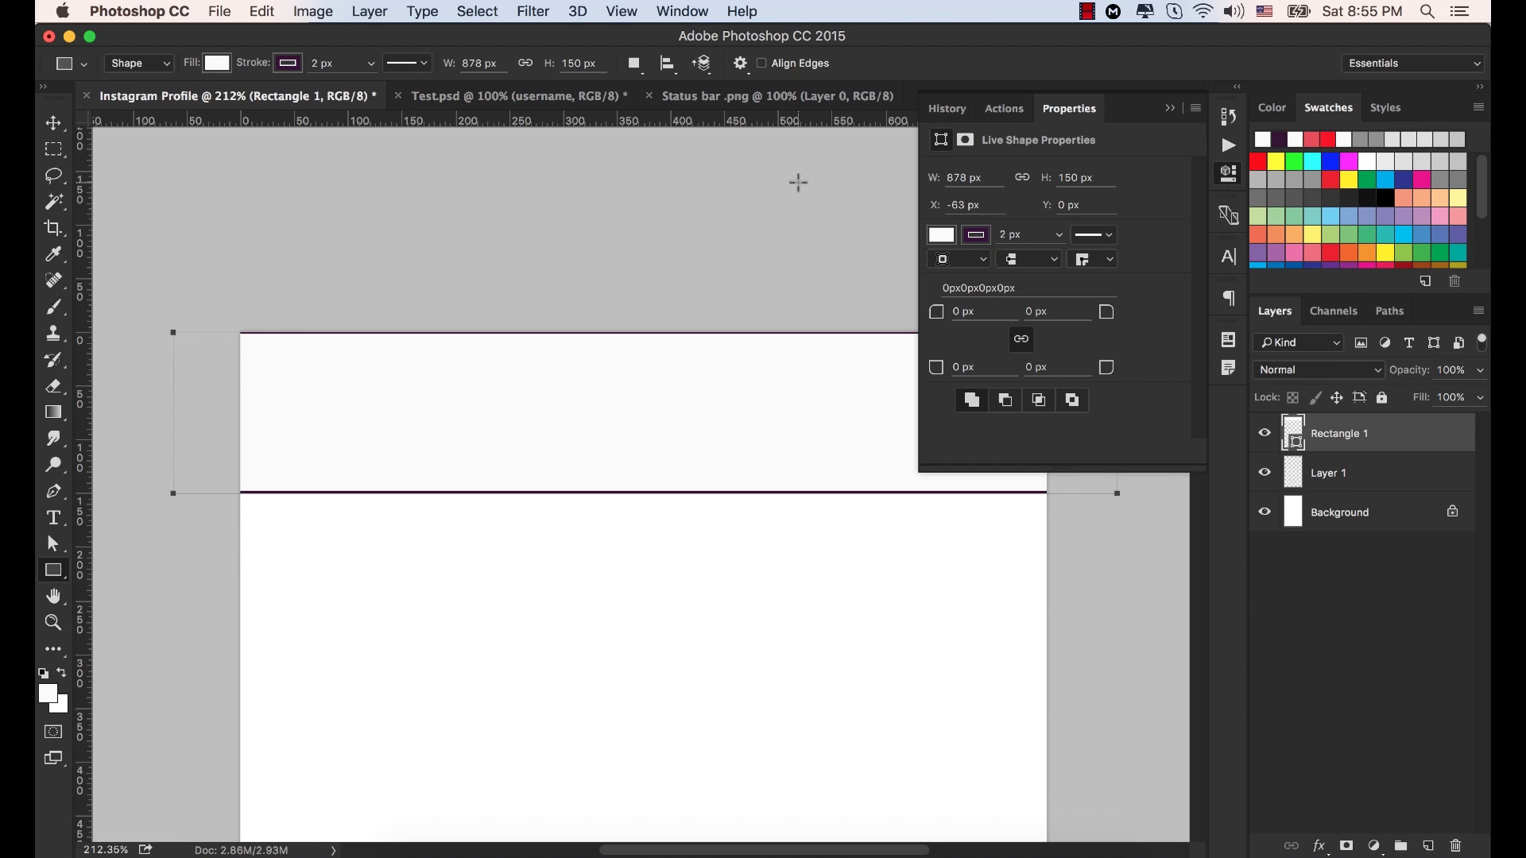
- Set the stroke colour to light grey #bbbbbb using the colour picker
click(976, 234)
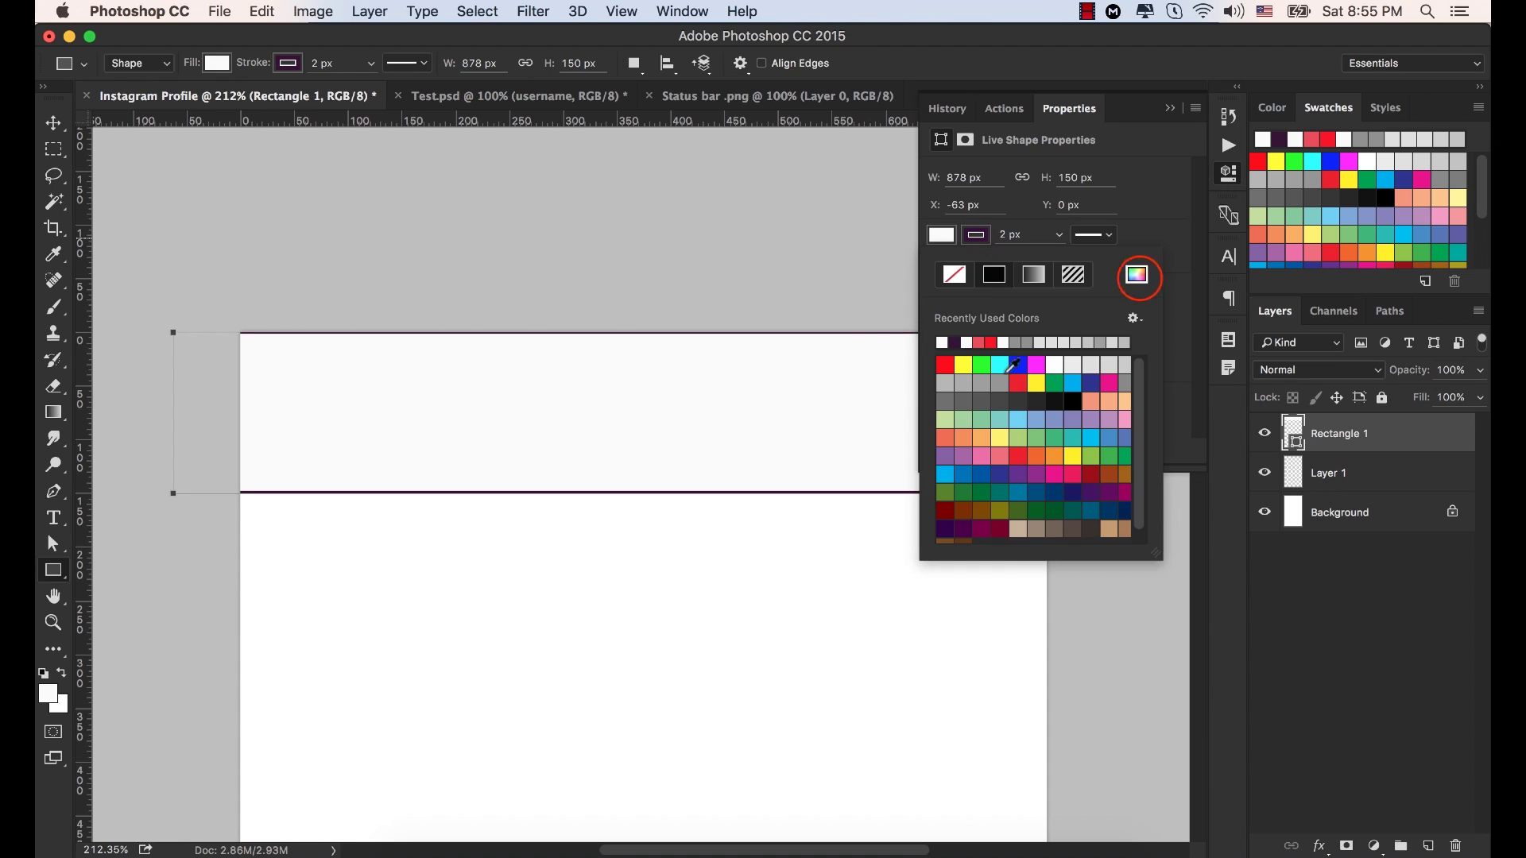
click(1137, 274)
click(581, 291)
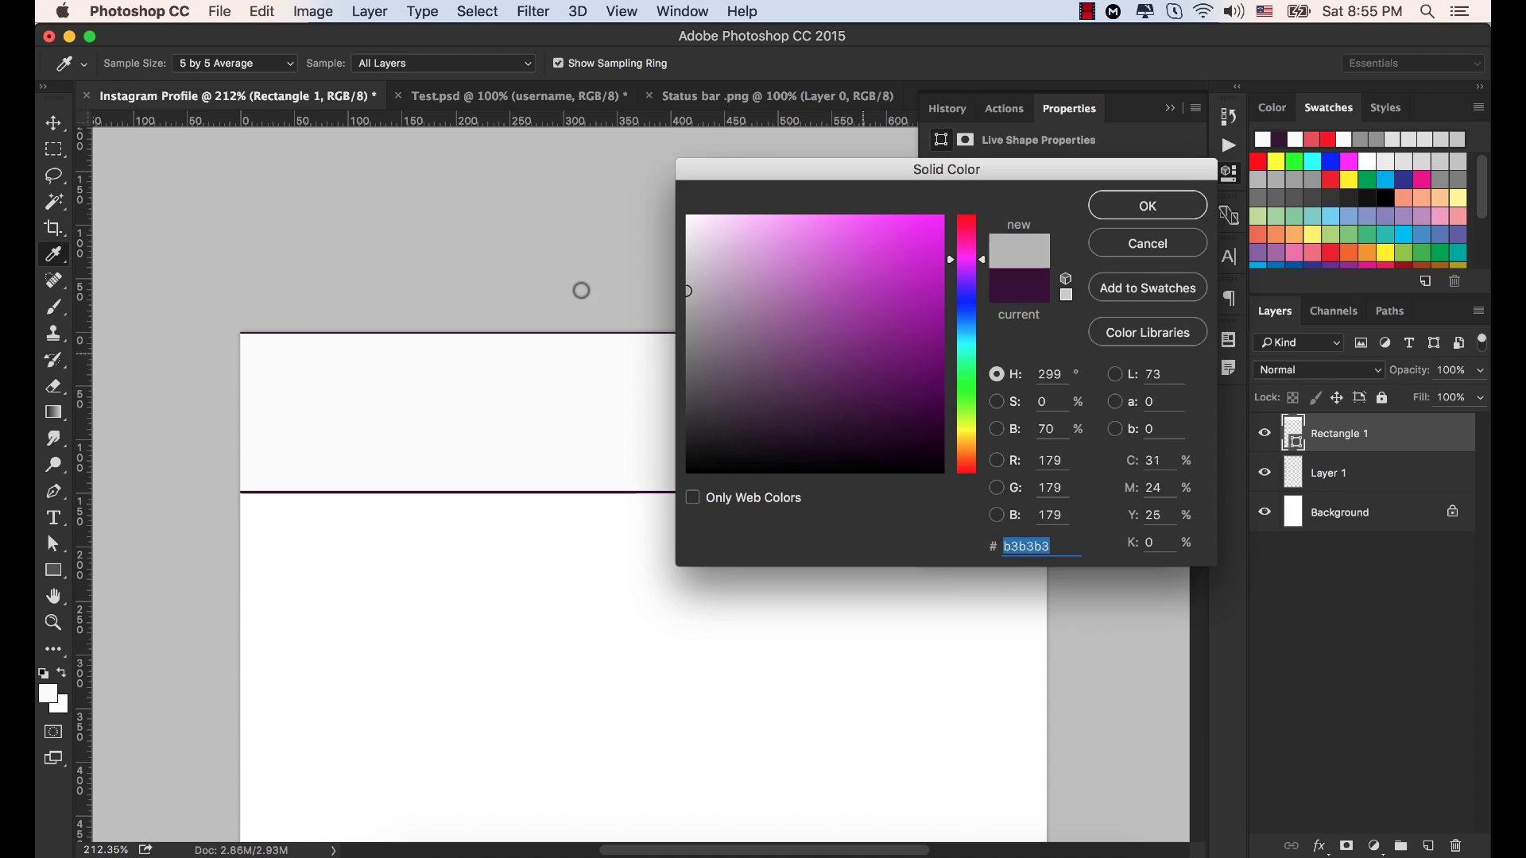
drag(581, 290, 542, 284)
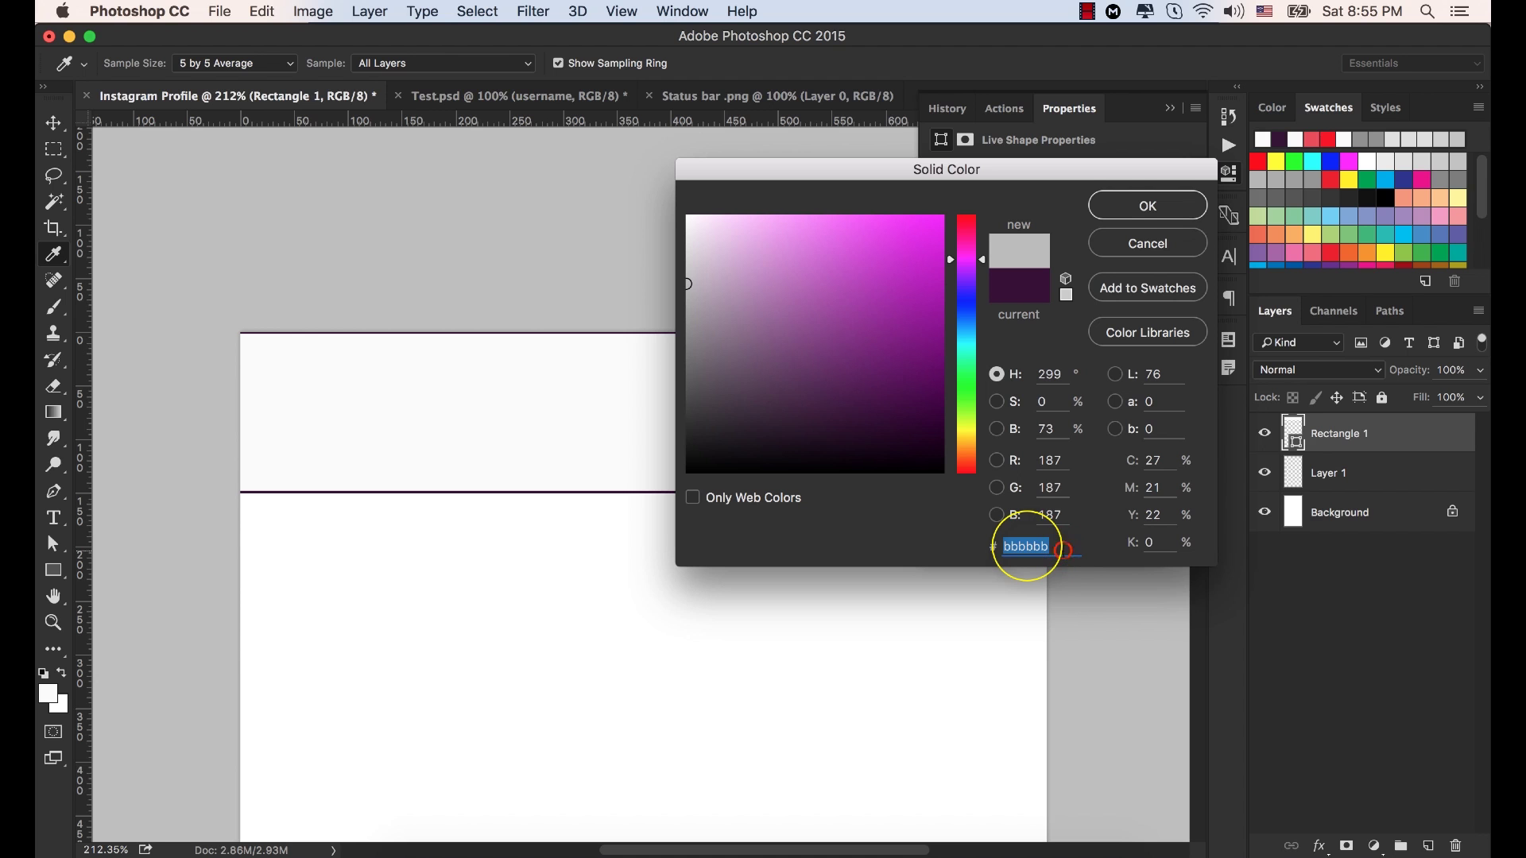
click(1147, 206)
click(53, 123)
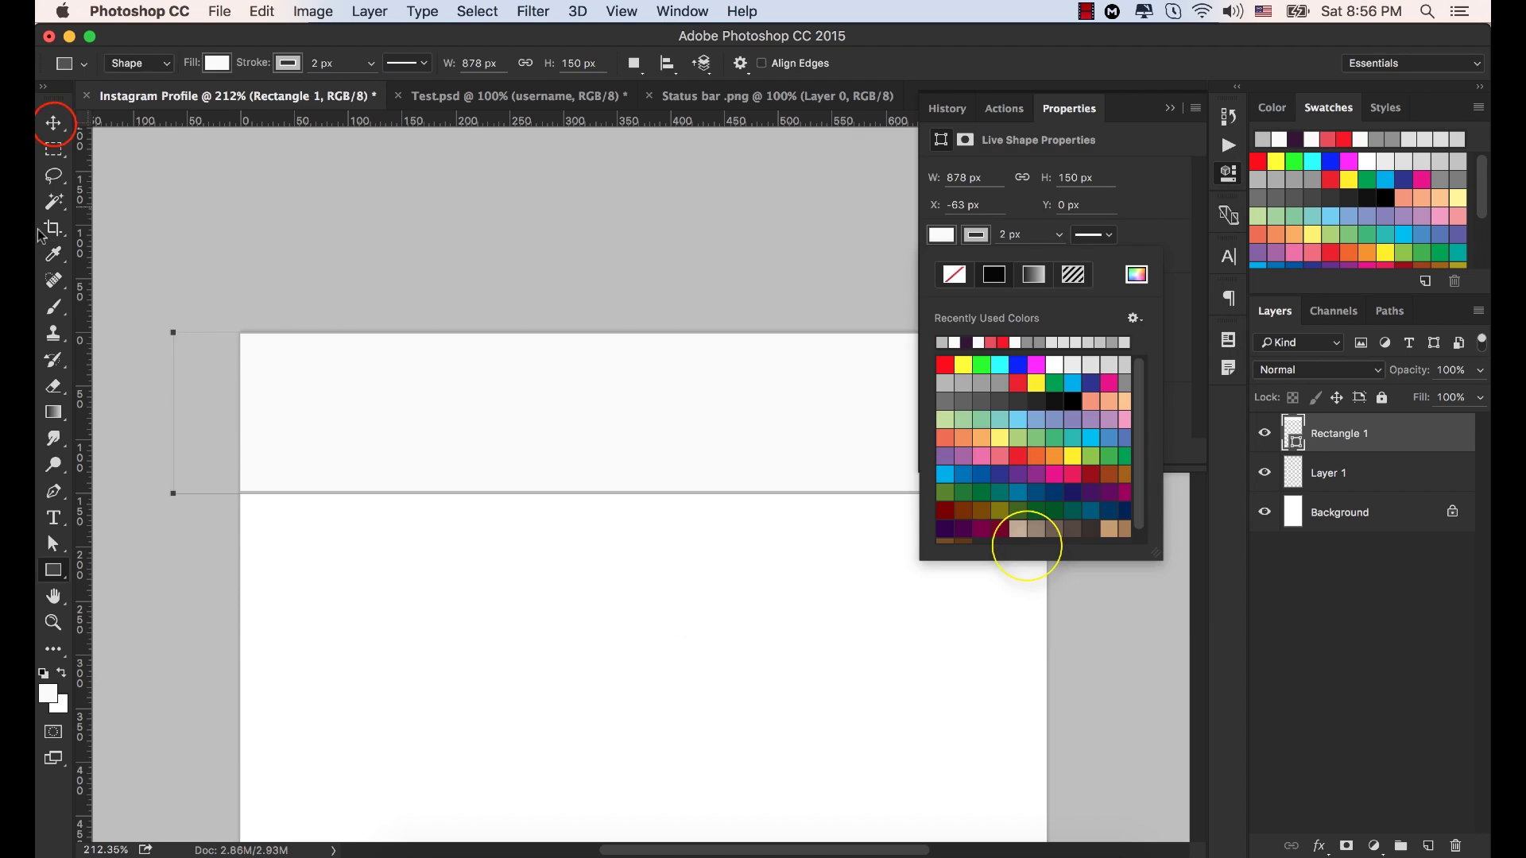
click(1169, 108)
scroll(811, 389, down, 5)
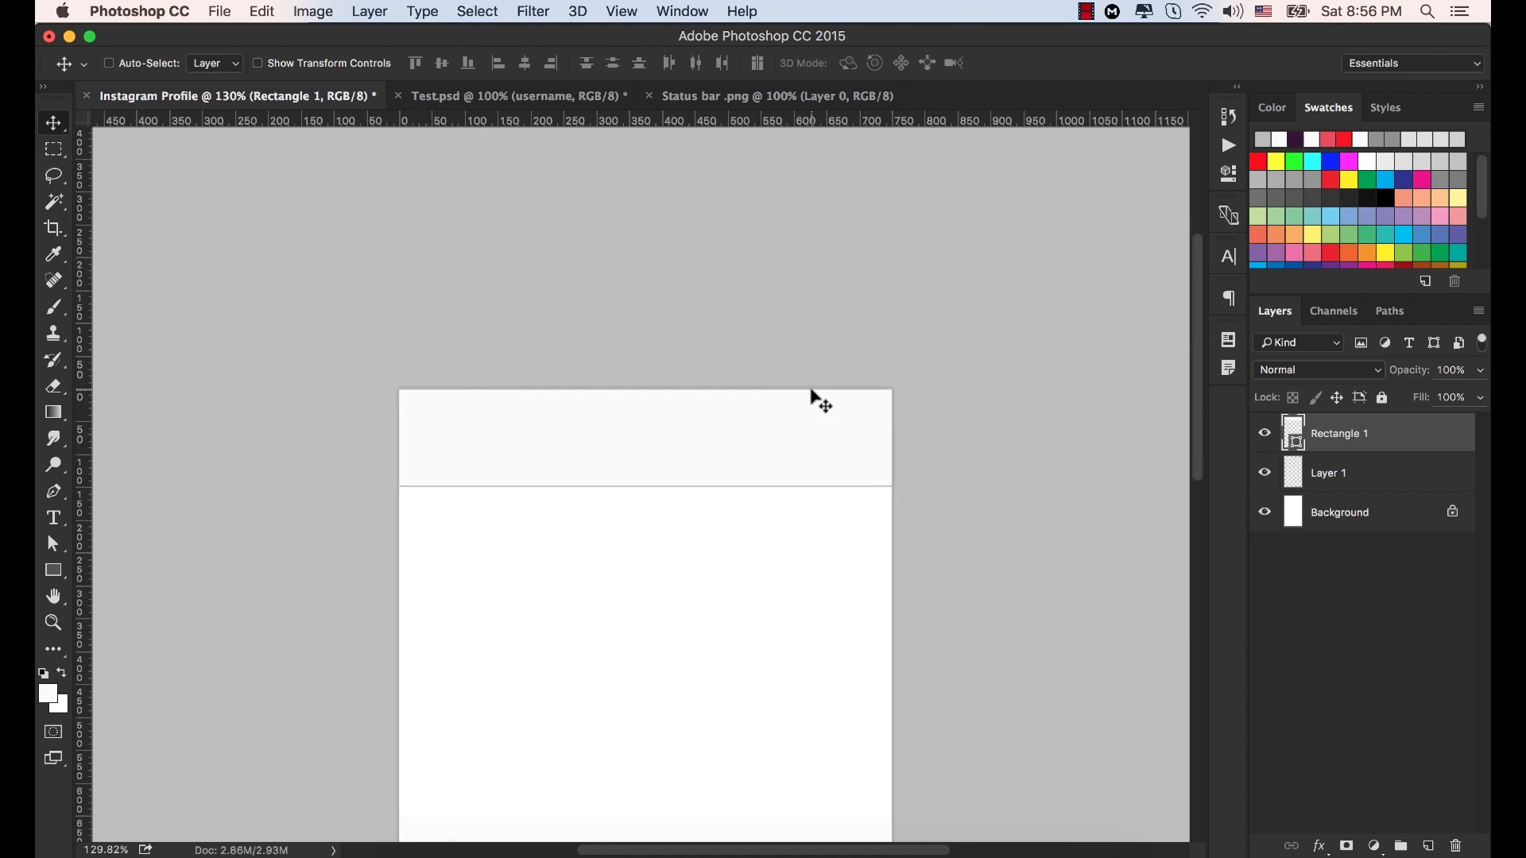
scroll(821, 434, up, 6)
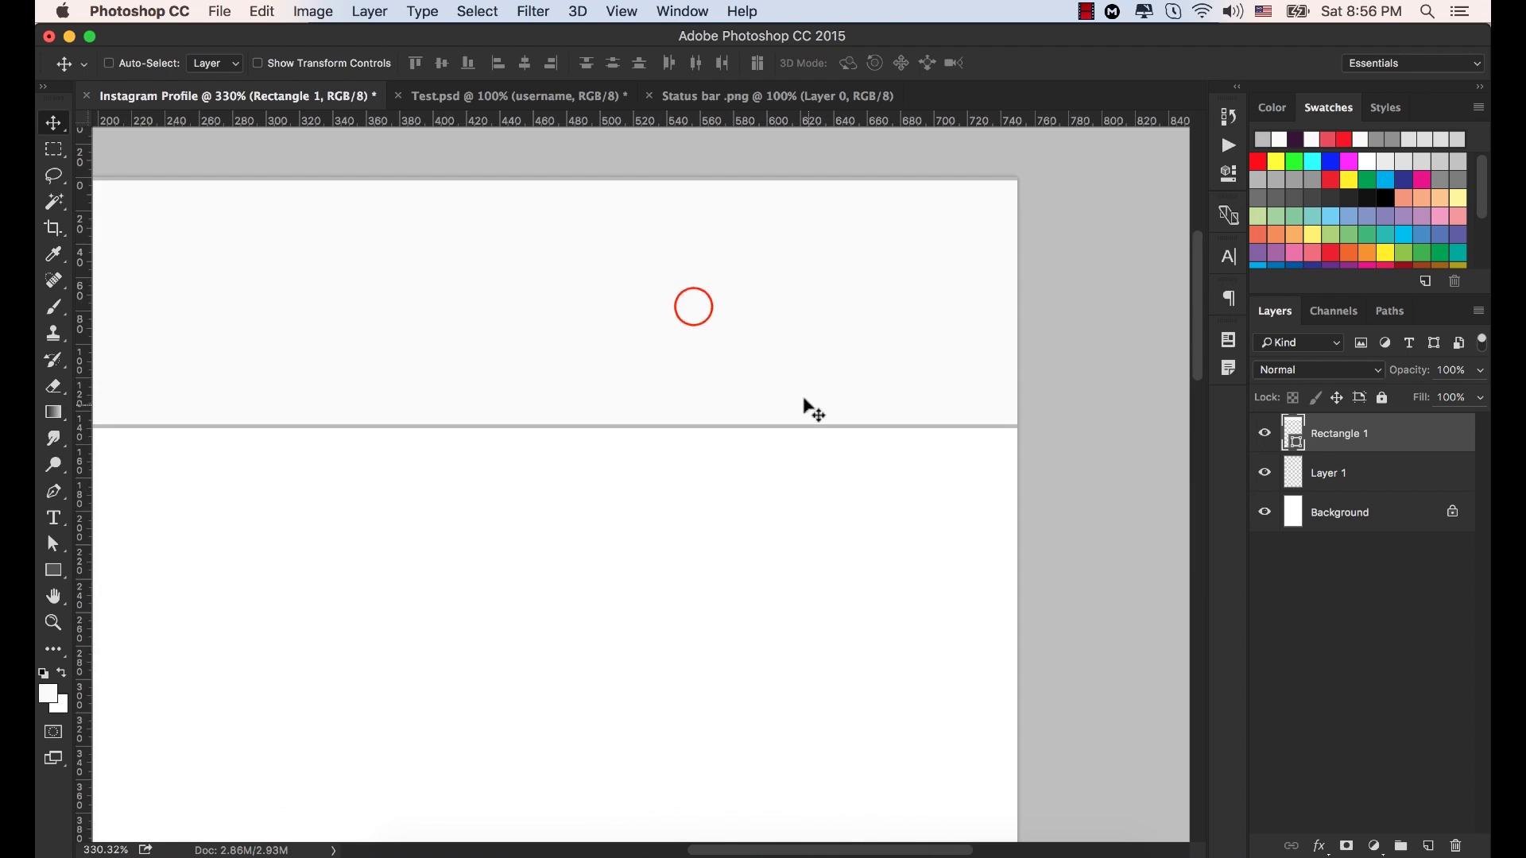
drag(691, 307, 744, 321)
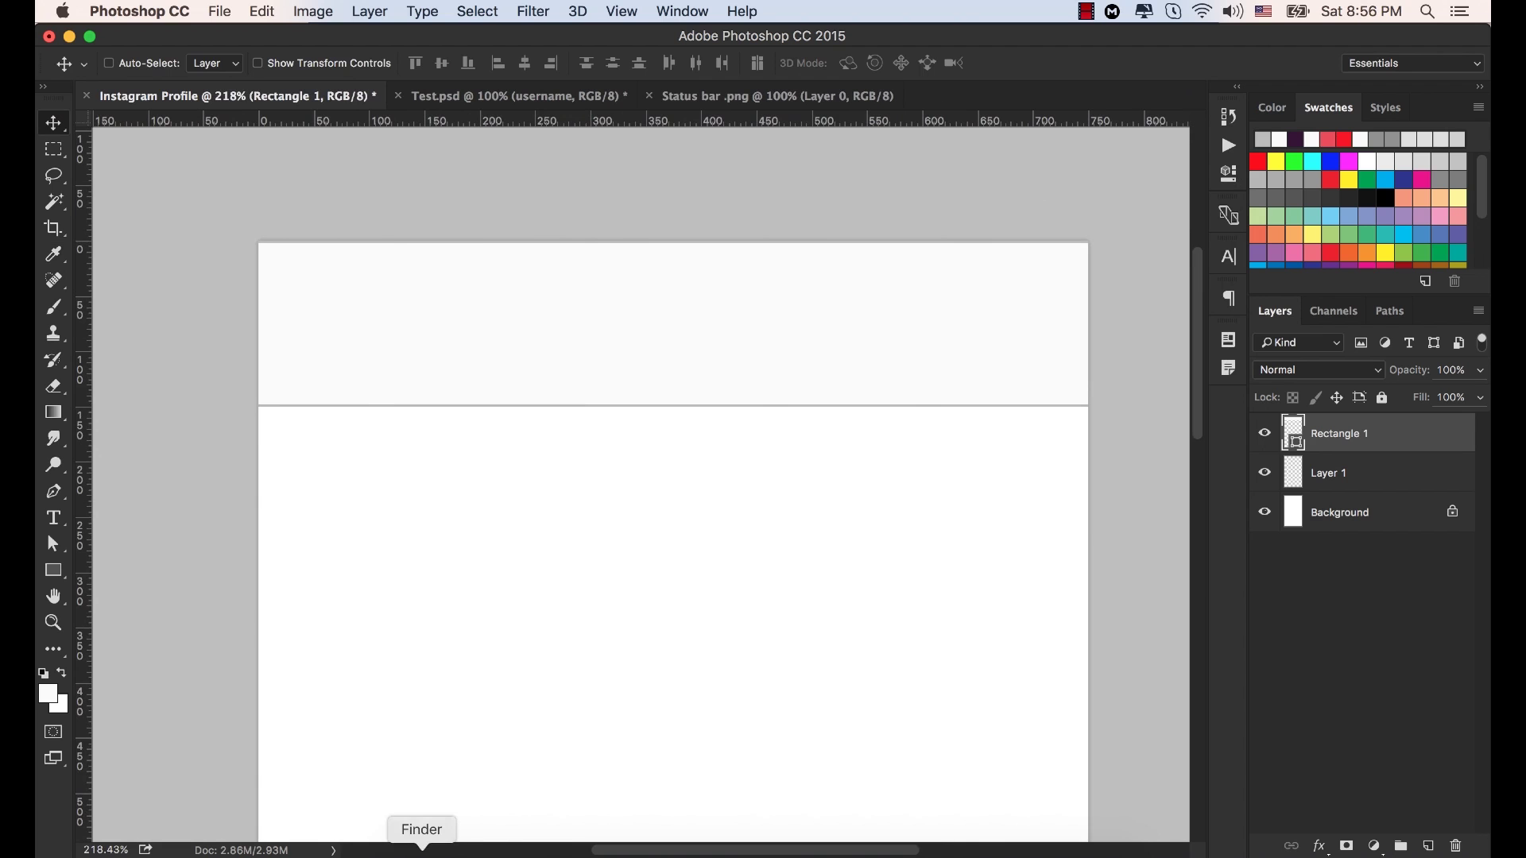
- Open Settings.png from Finder in Photoshop and drag its gear layer toward Instagram Profile
click(422, 855)
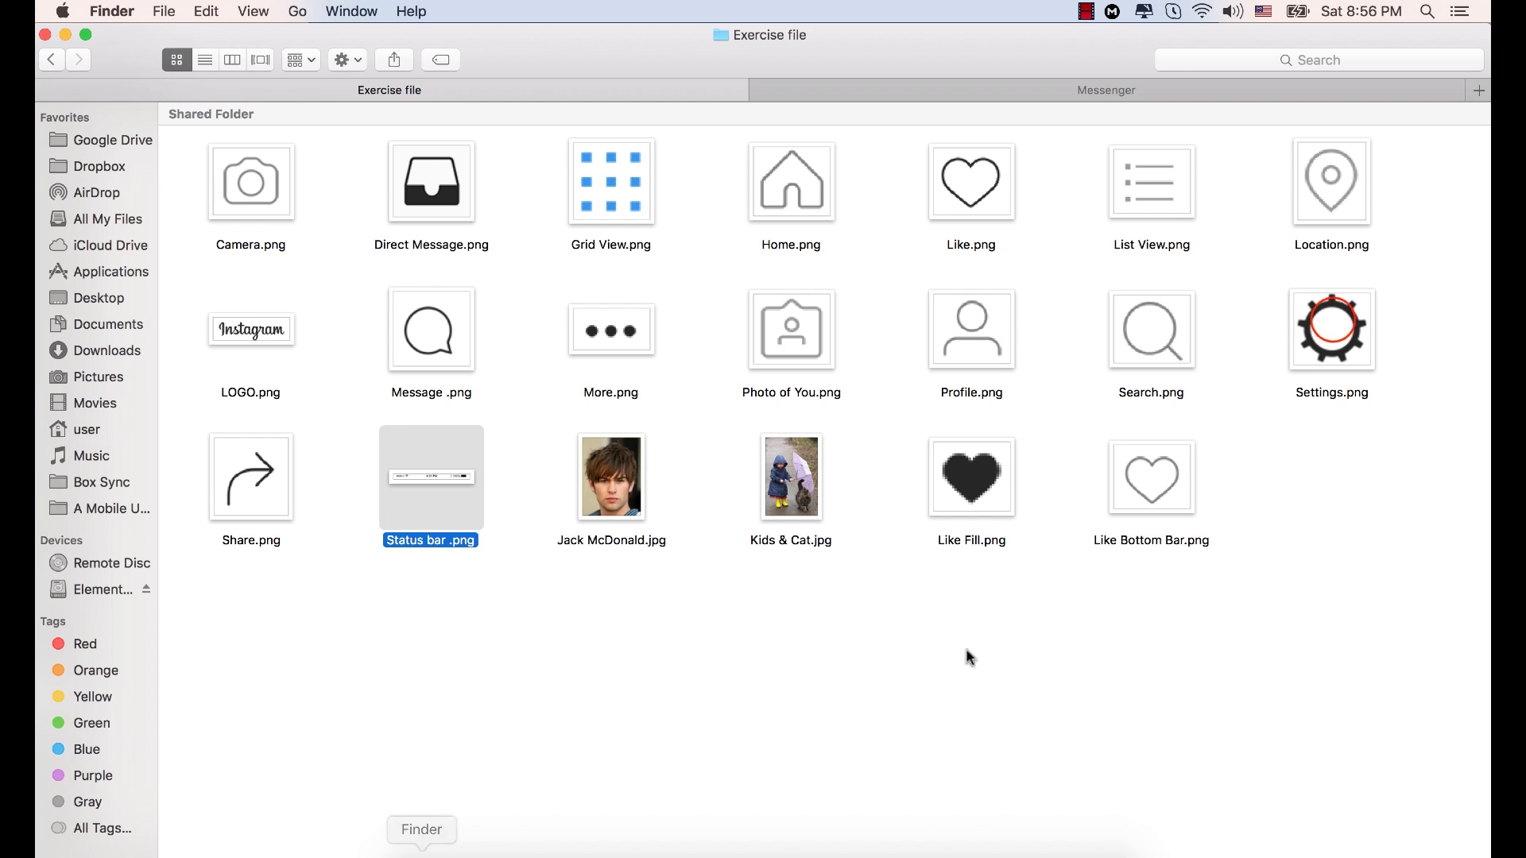
click(1336, 326)
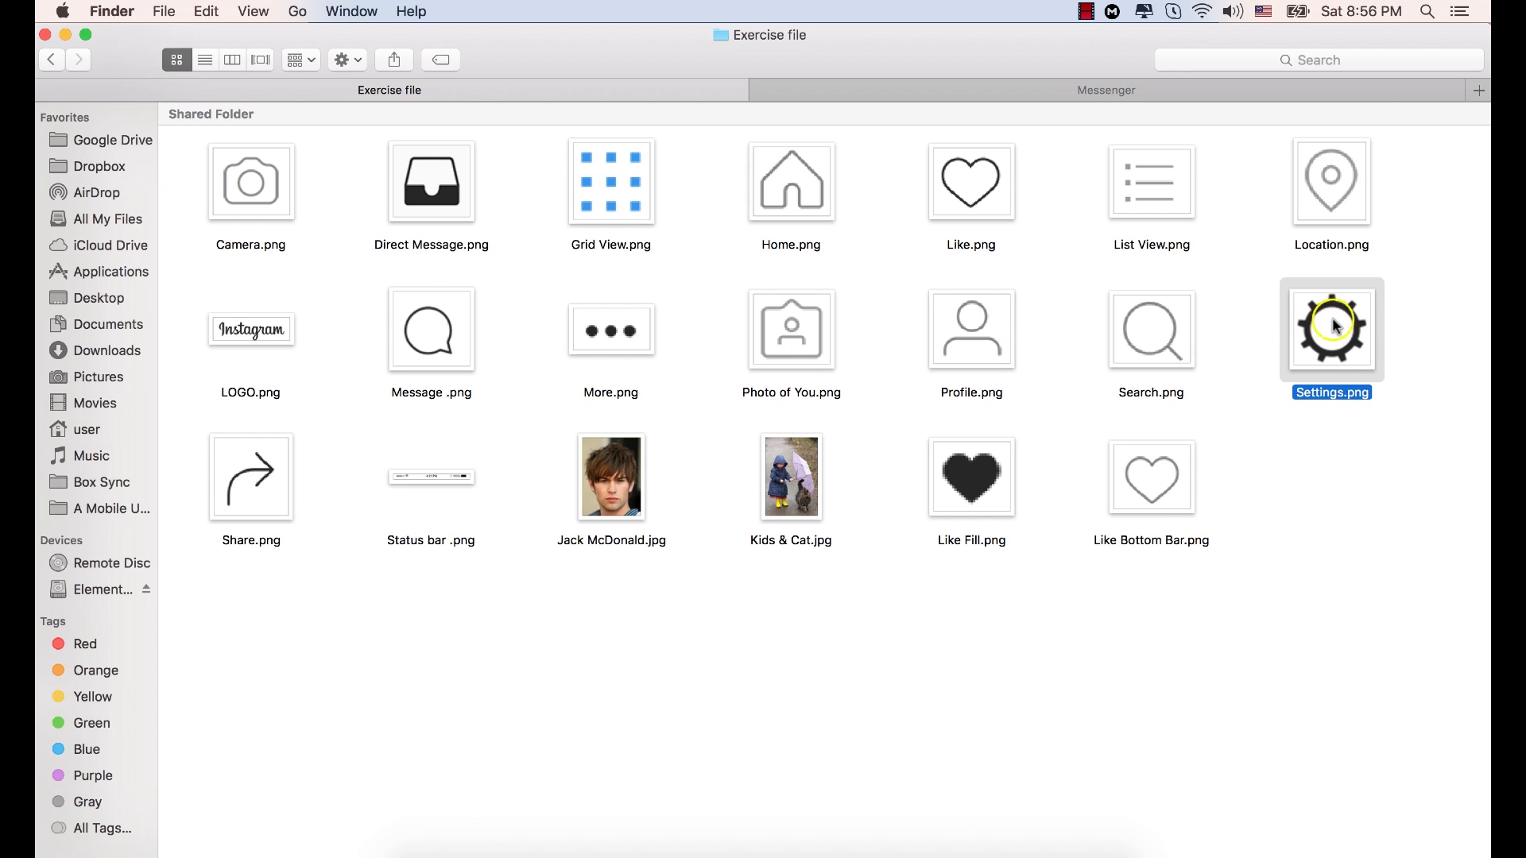
right_click(1335, 322)
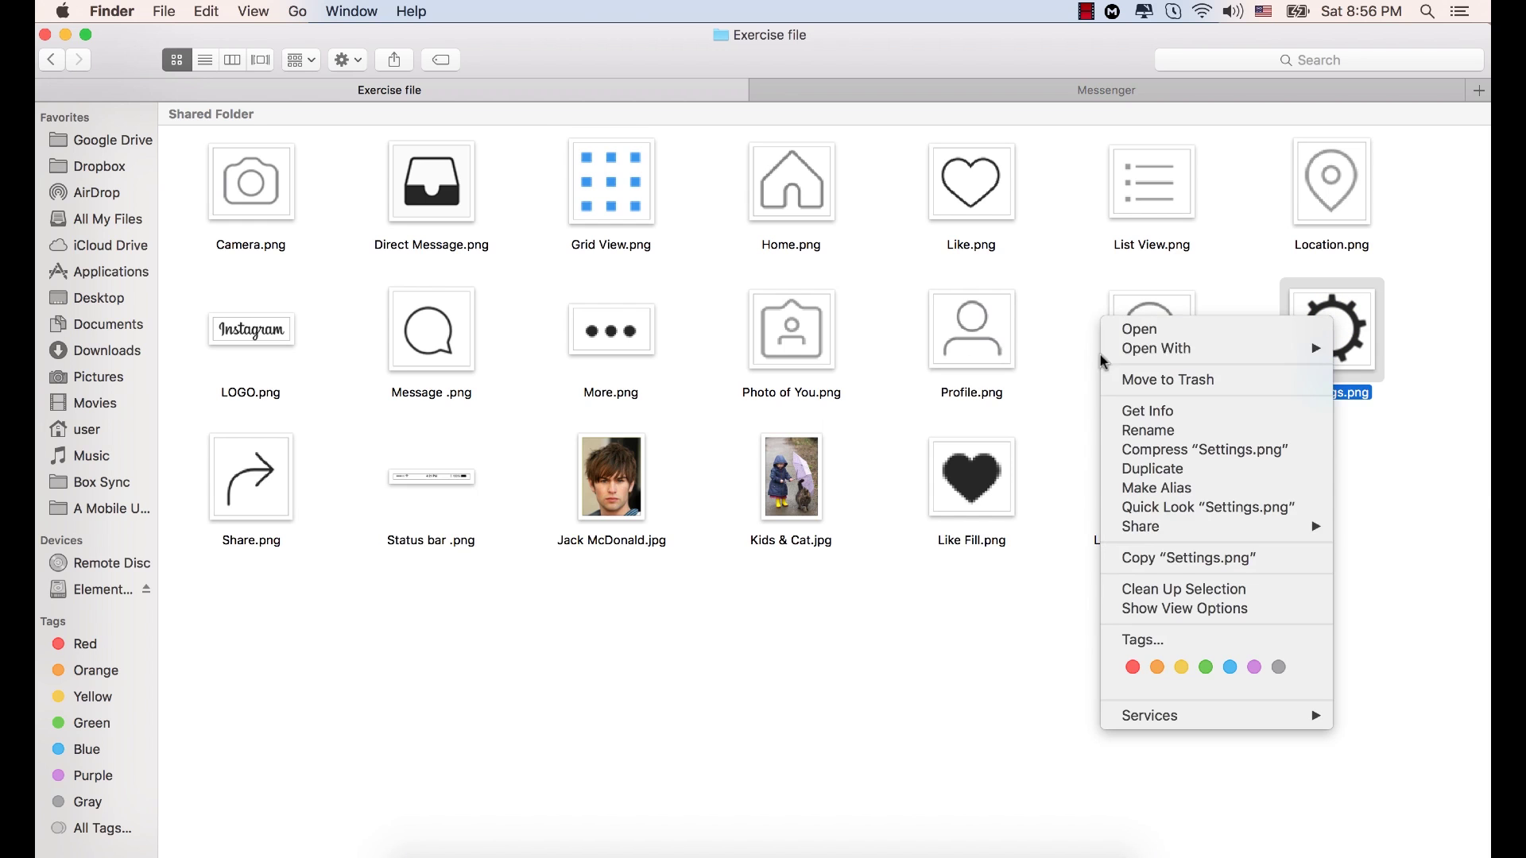
mouse_move(1258, 349)
click(966, 403)
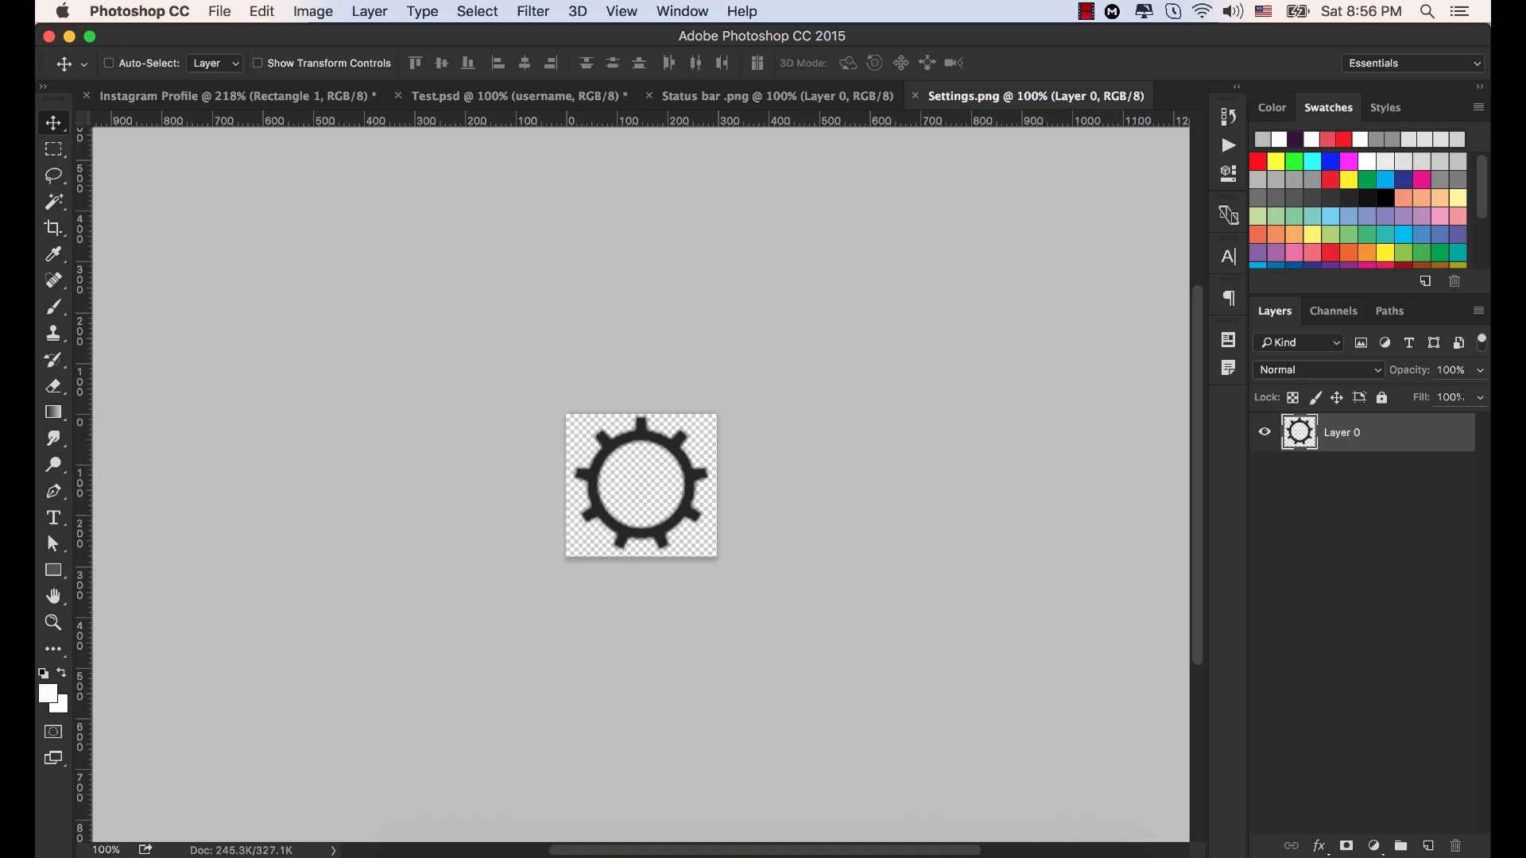
drag(641, 426, 258, 96)
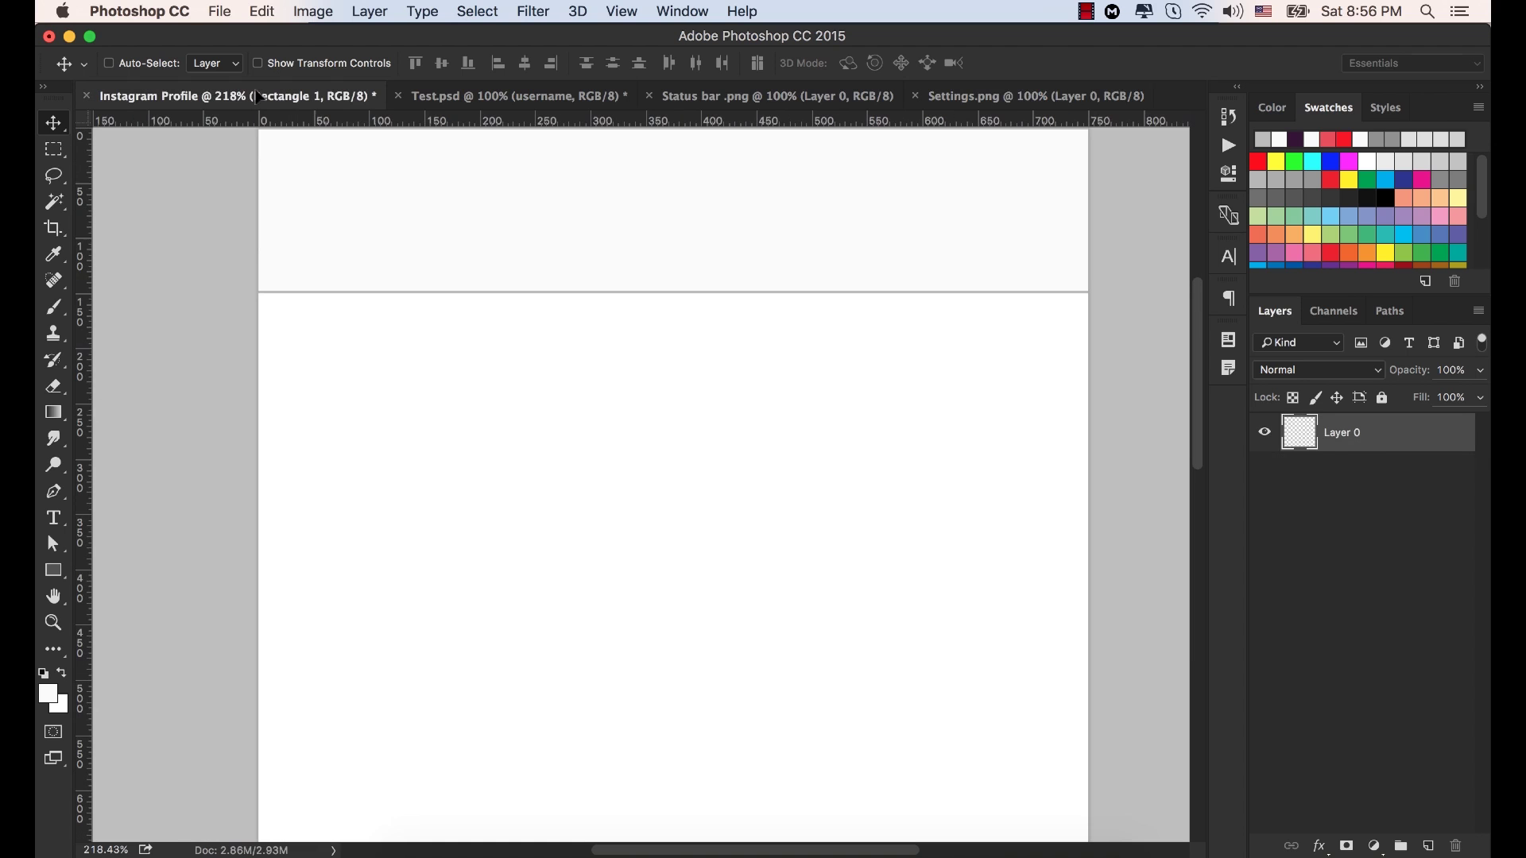
- Drop the gear into Instagram Profile as Layer 2 and move it to the header's right side
drag(900, 212, 908, 207)
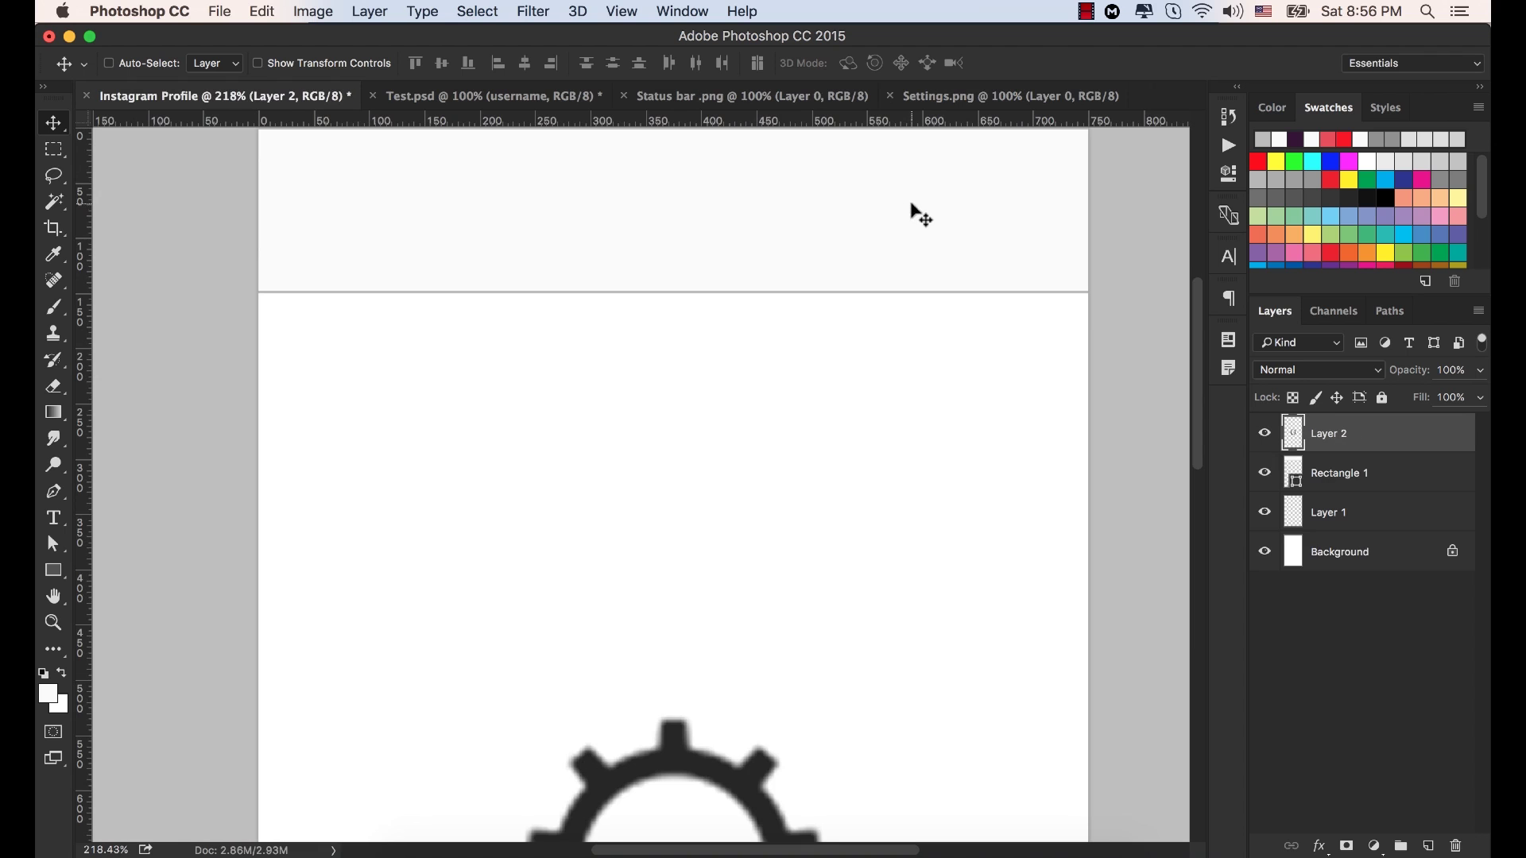
drag(892, 339, 886, 389)
click(673, 787)
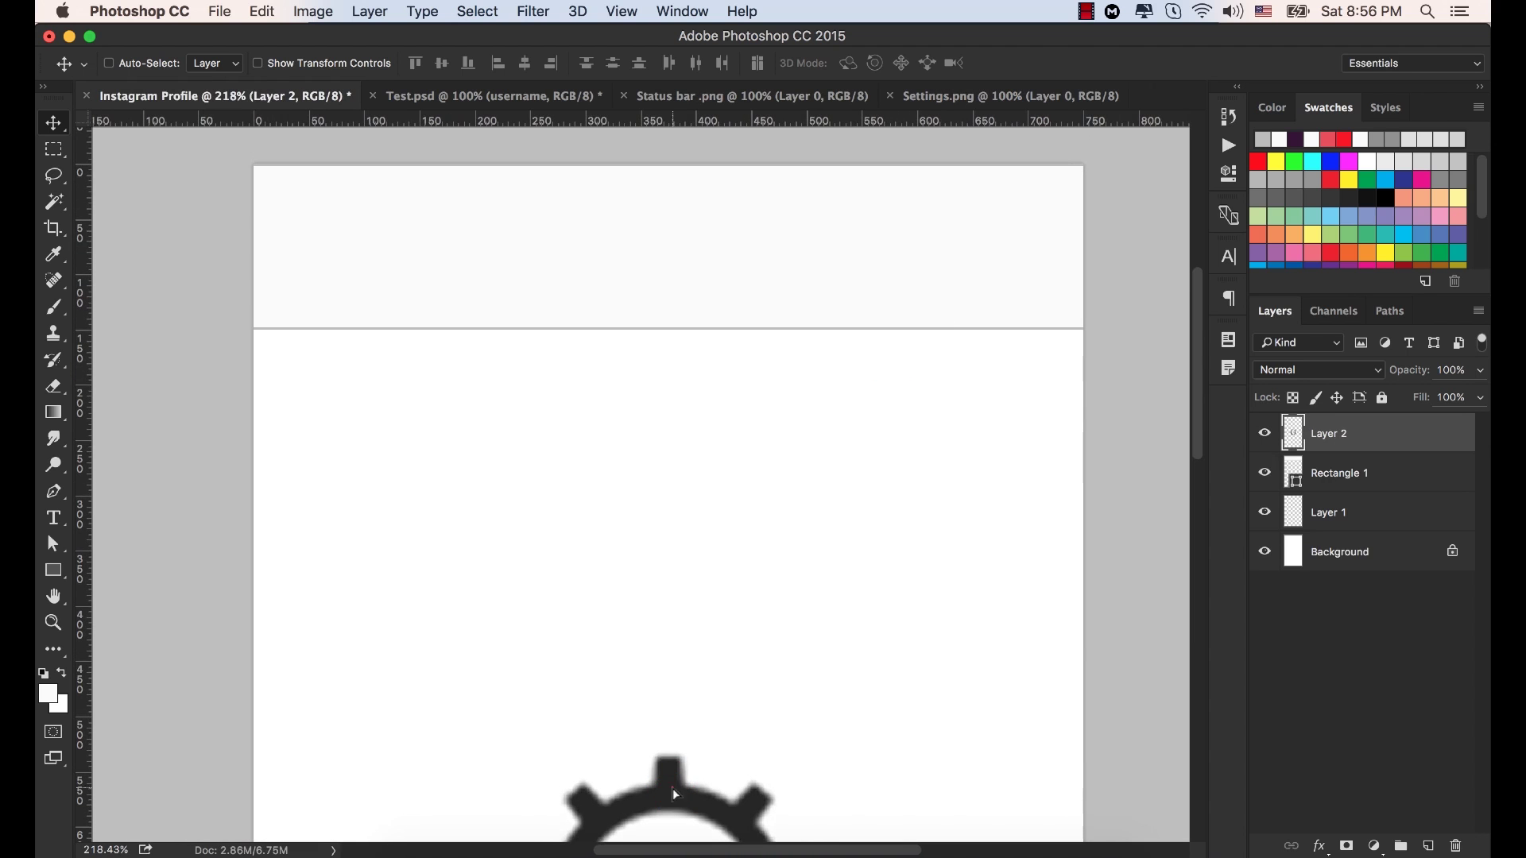
drag(672, 786, 869, 252)
click(922, 201)
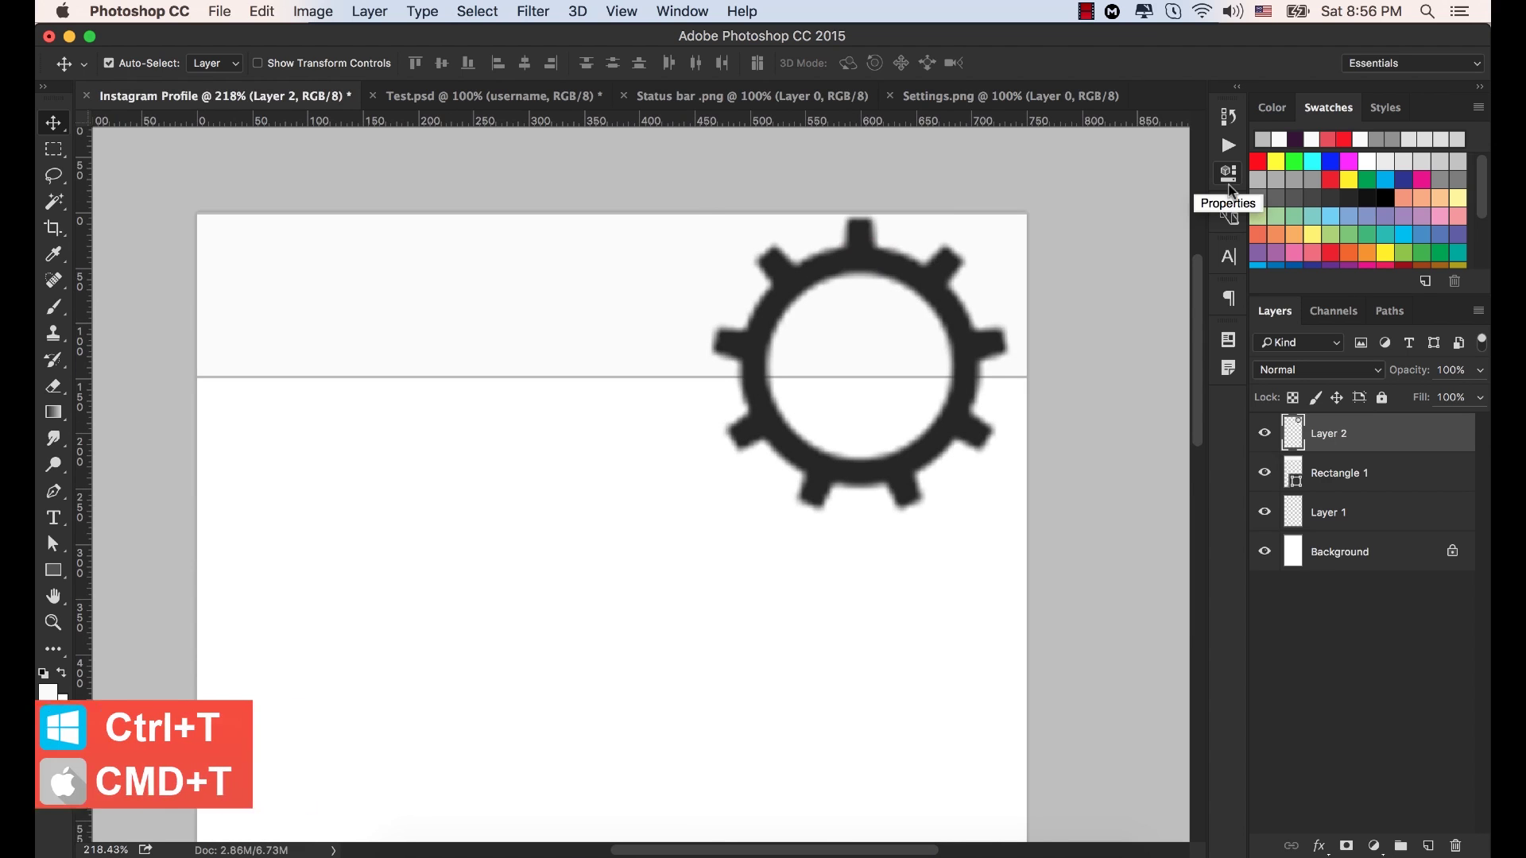
key(super+t)
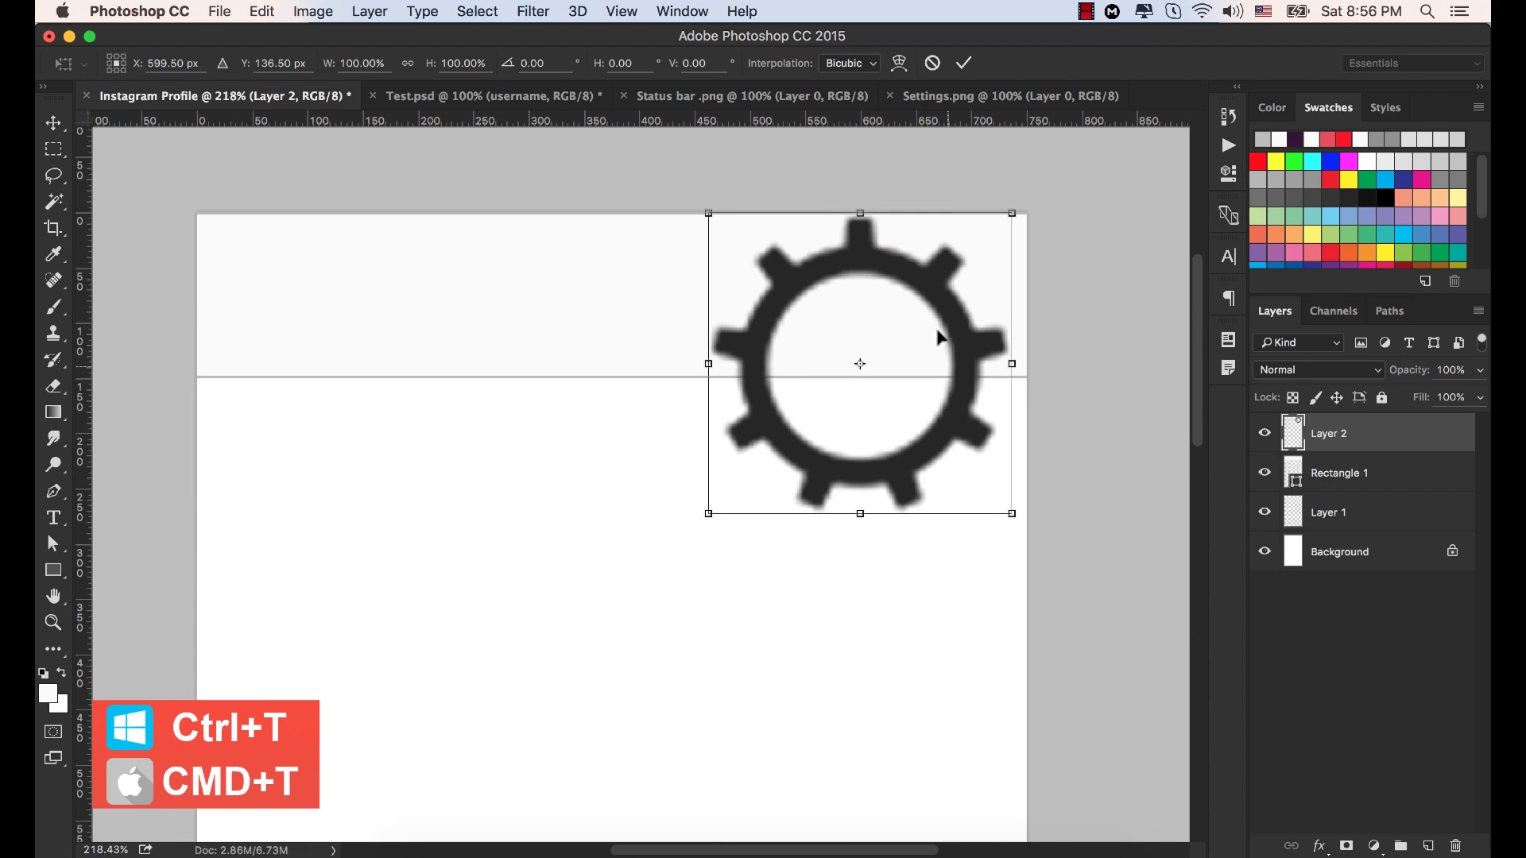
click(932, 63)
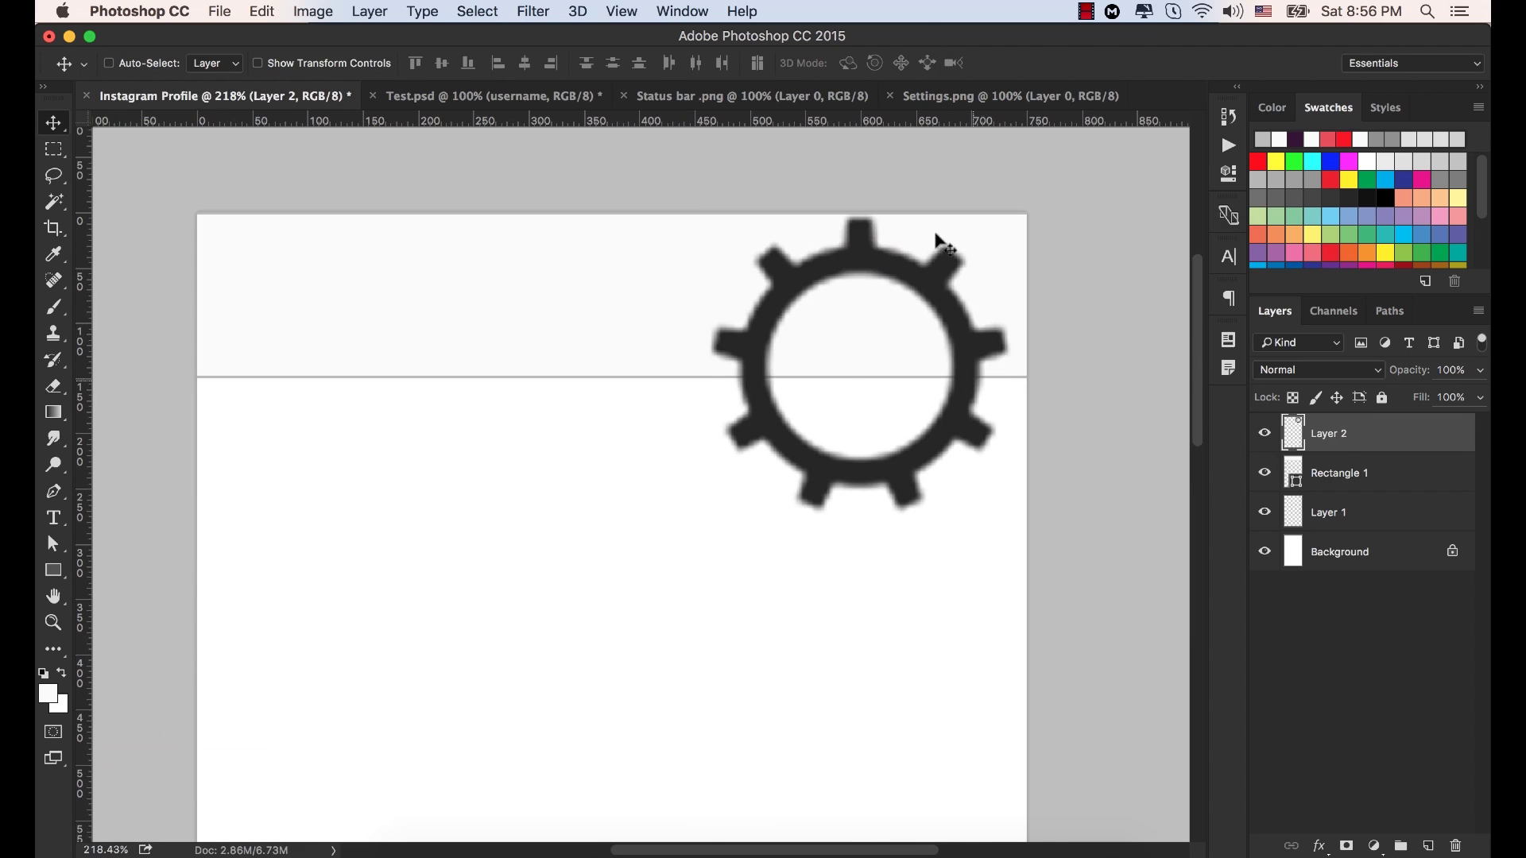
- Convert the gear to a Smart Object, shrink it to about a quarter, and move it into the header
right_click(1346, 436)
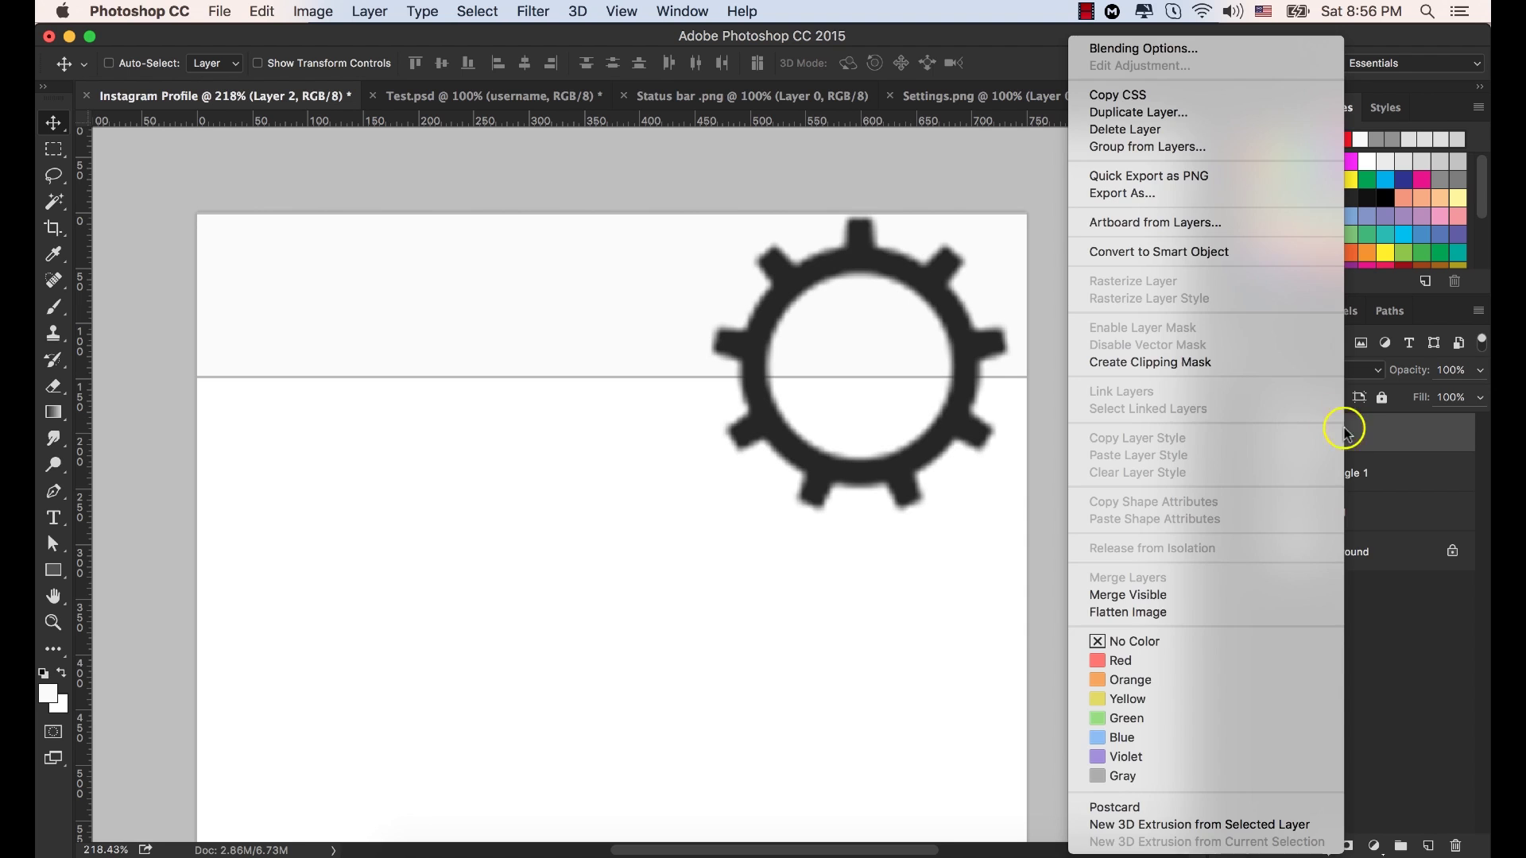
click(1177, 249)
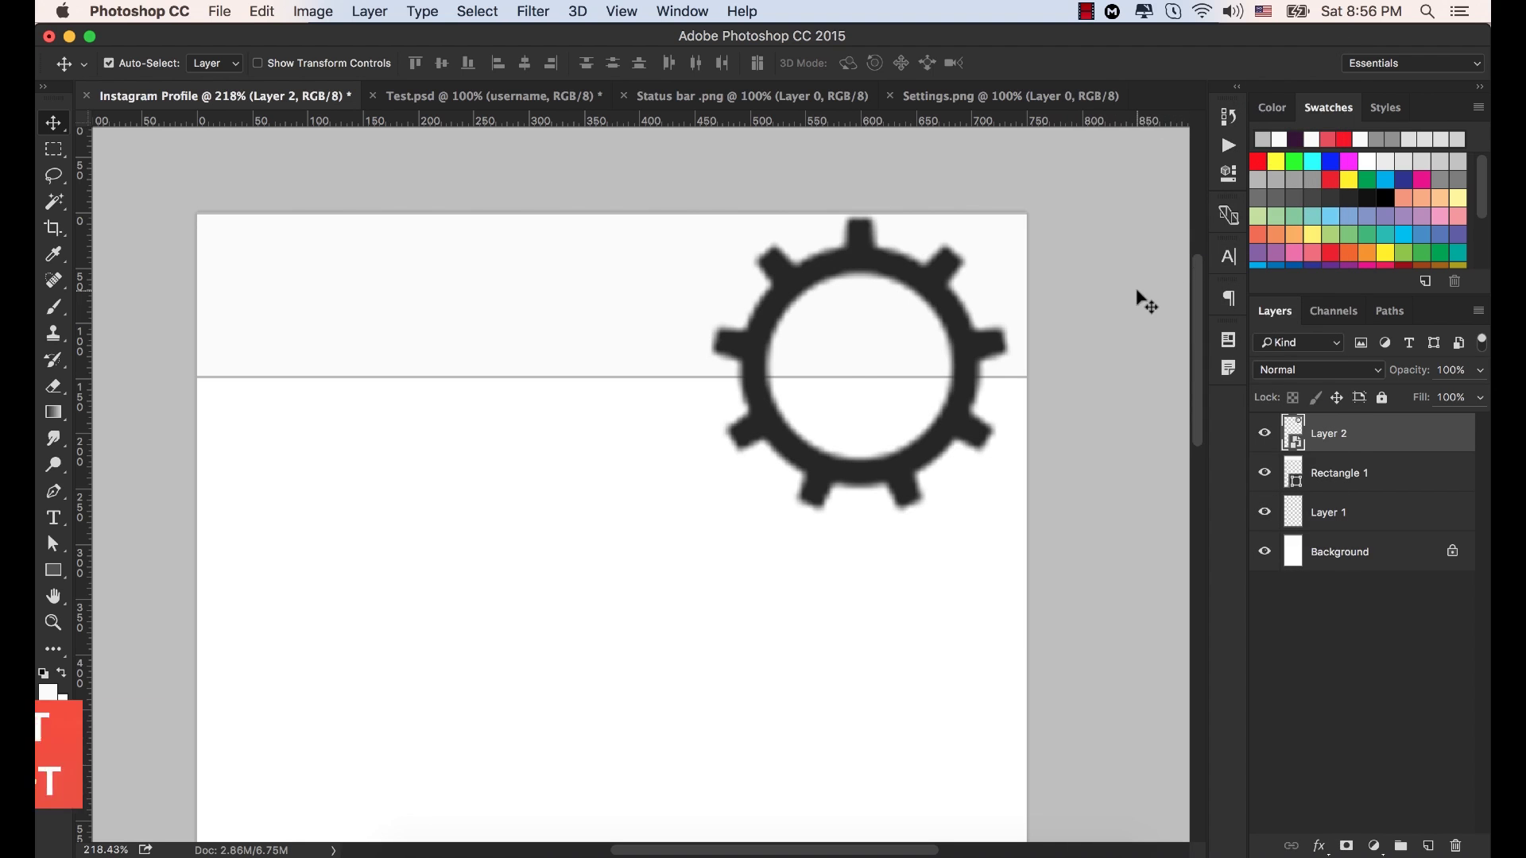
key(super+t)
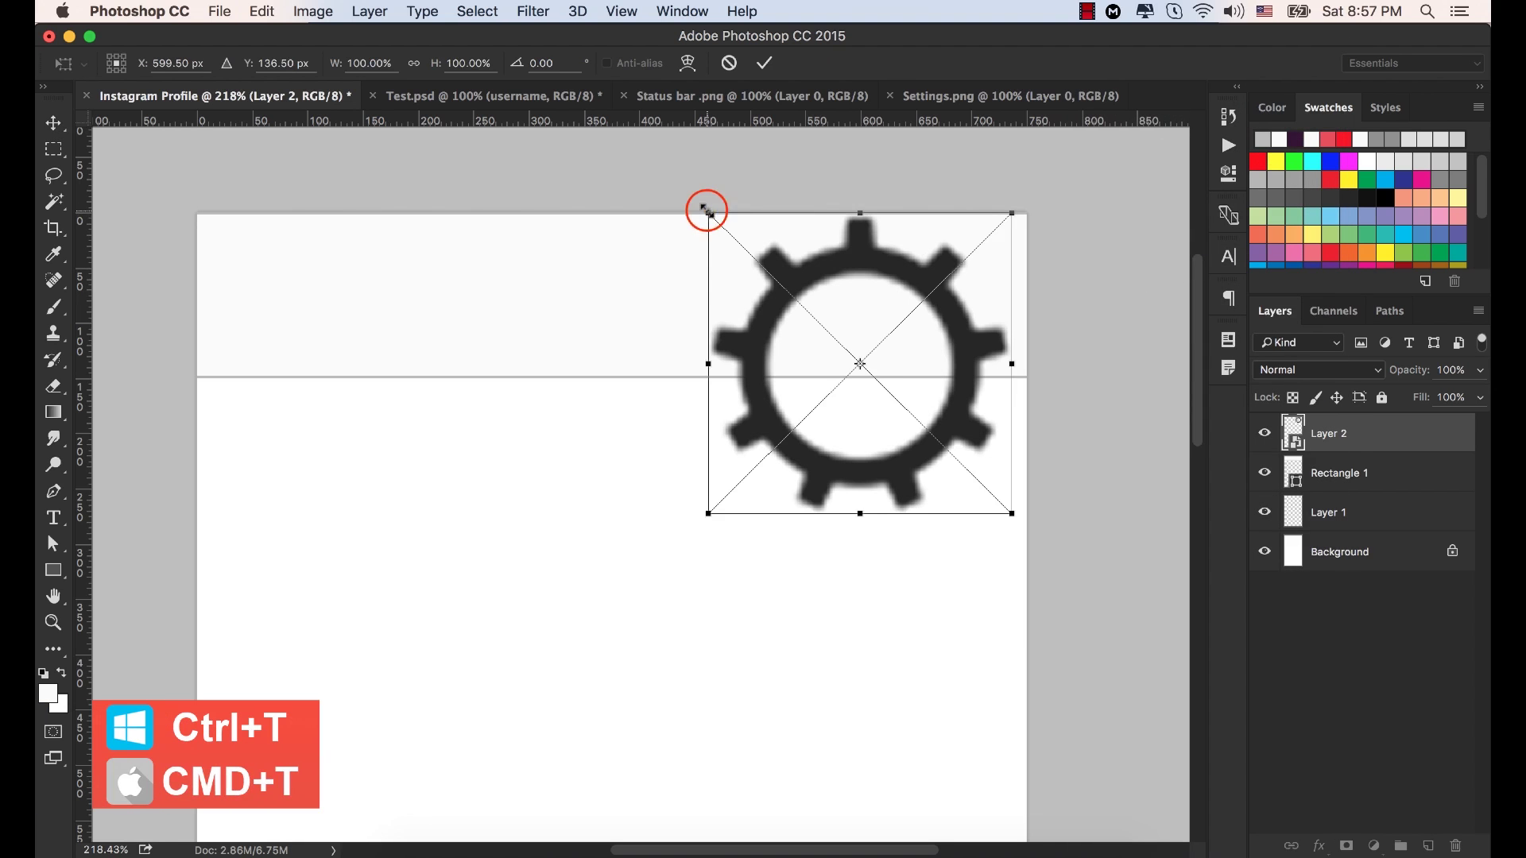
drag(707, 210, 948, 432)
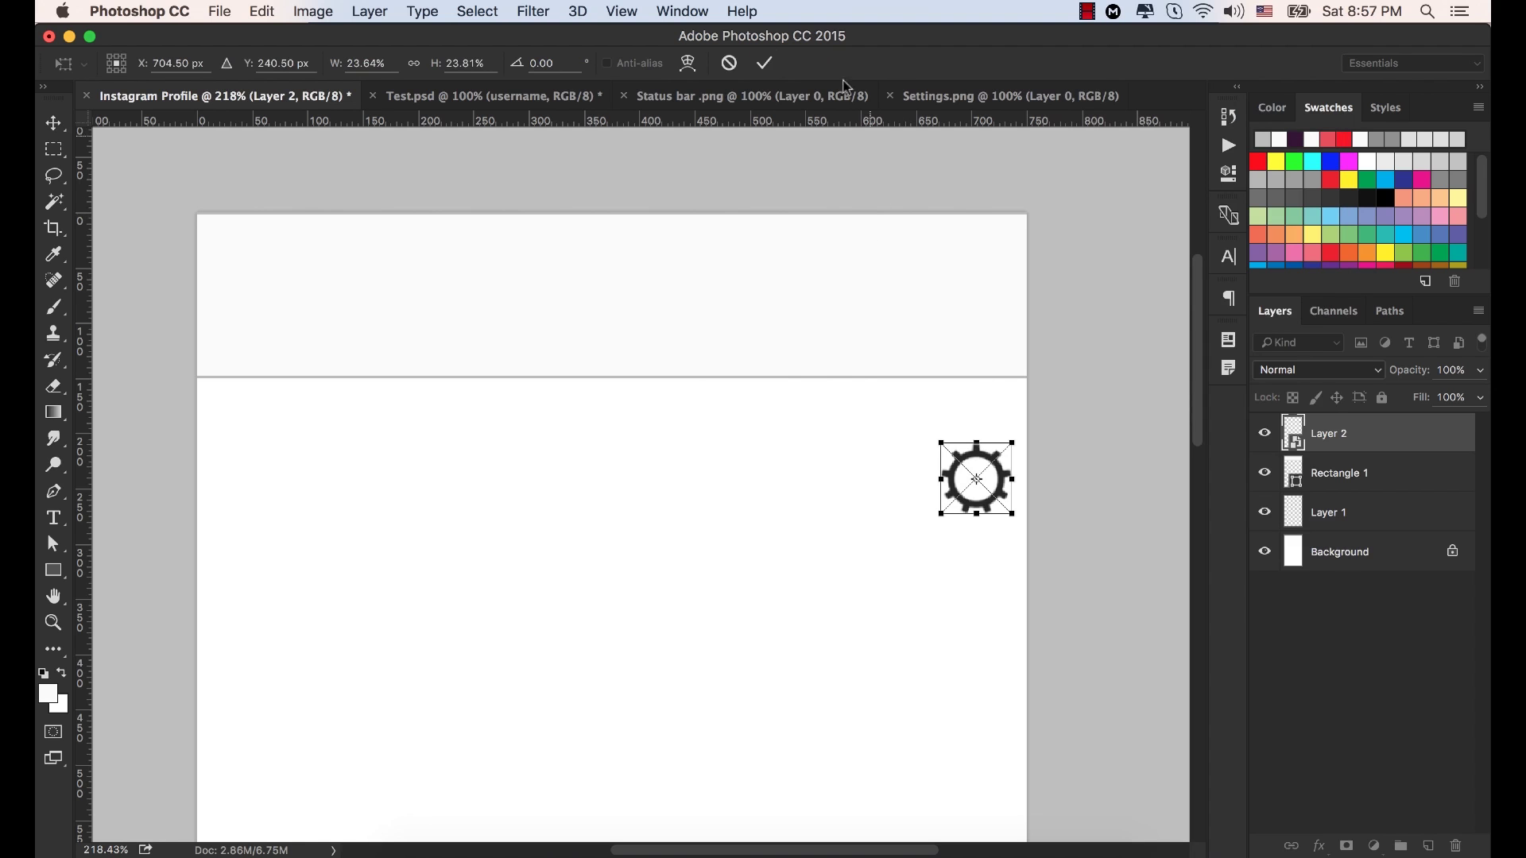
click(765, 62)
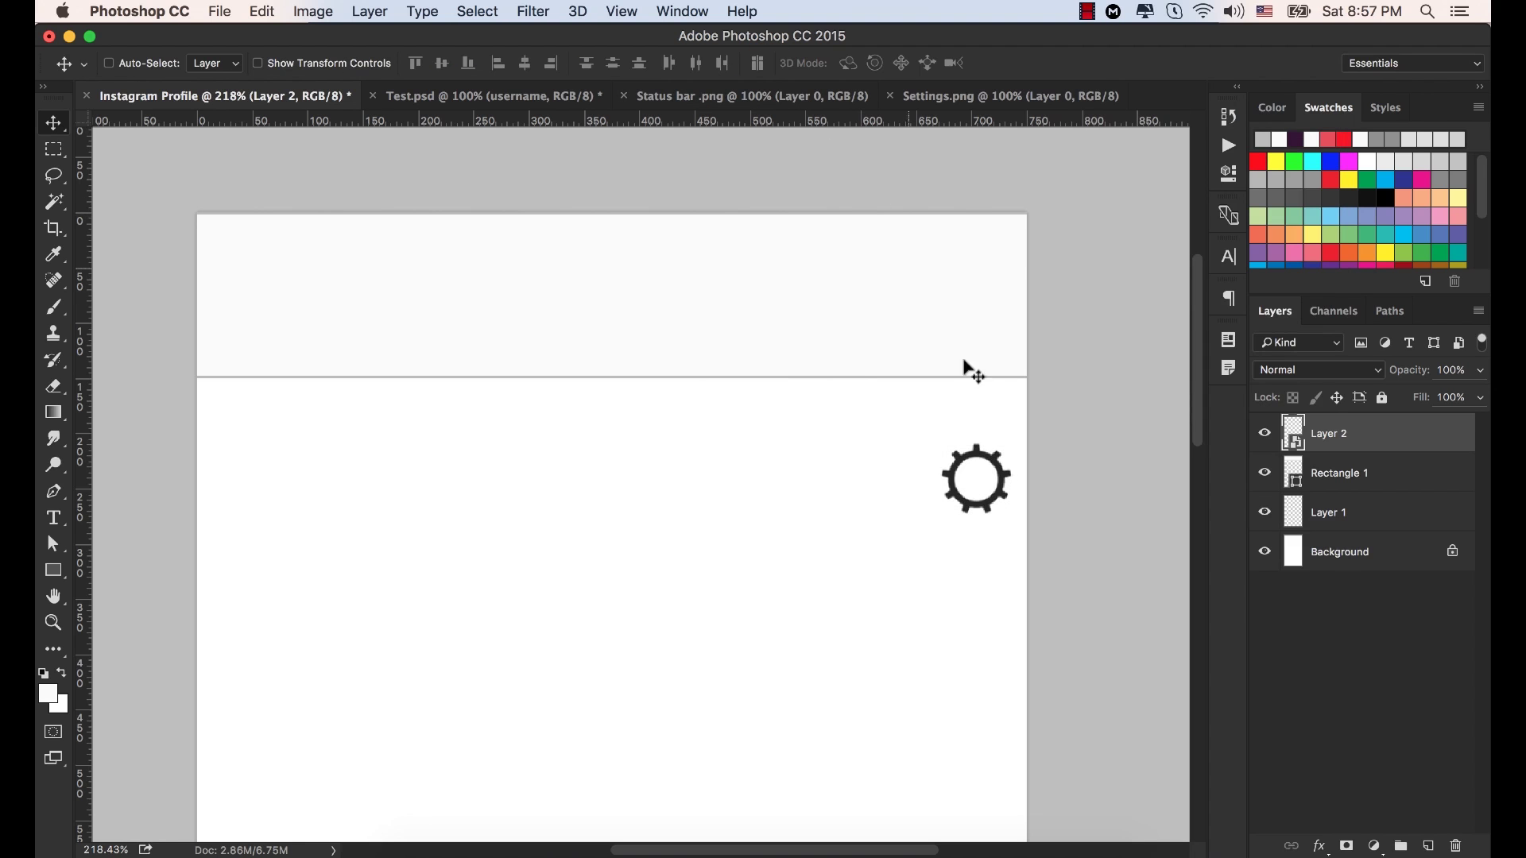
drag(974, 443, 976, 306)
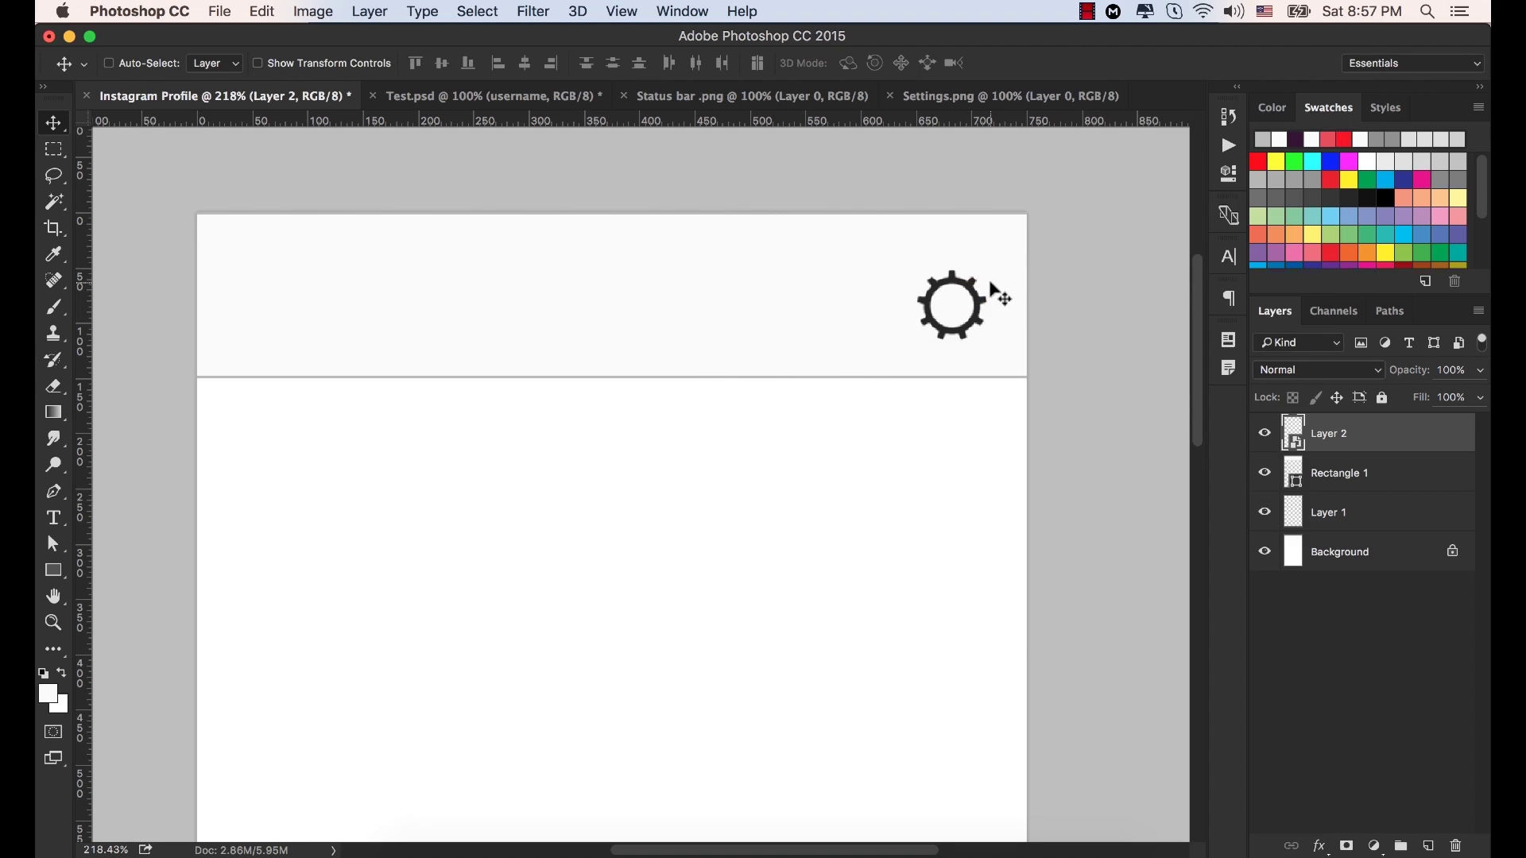
scroll(799, 379, down, 3)
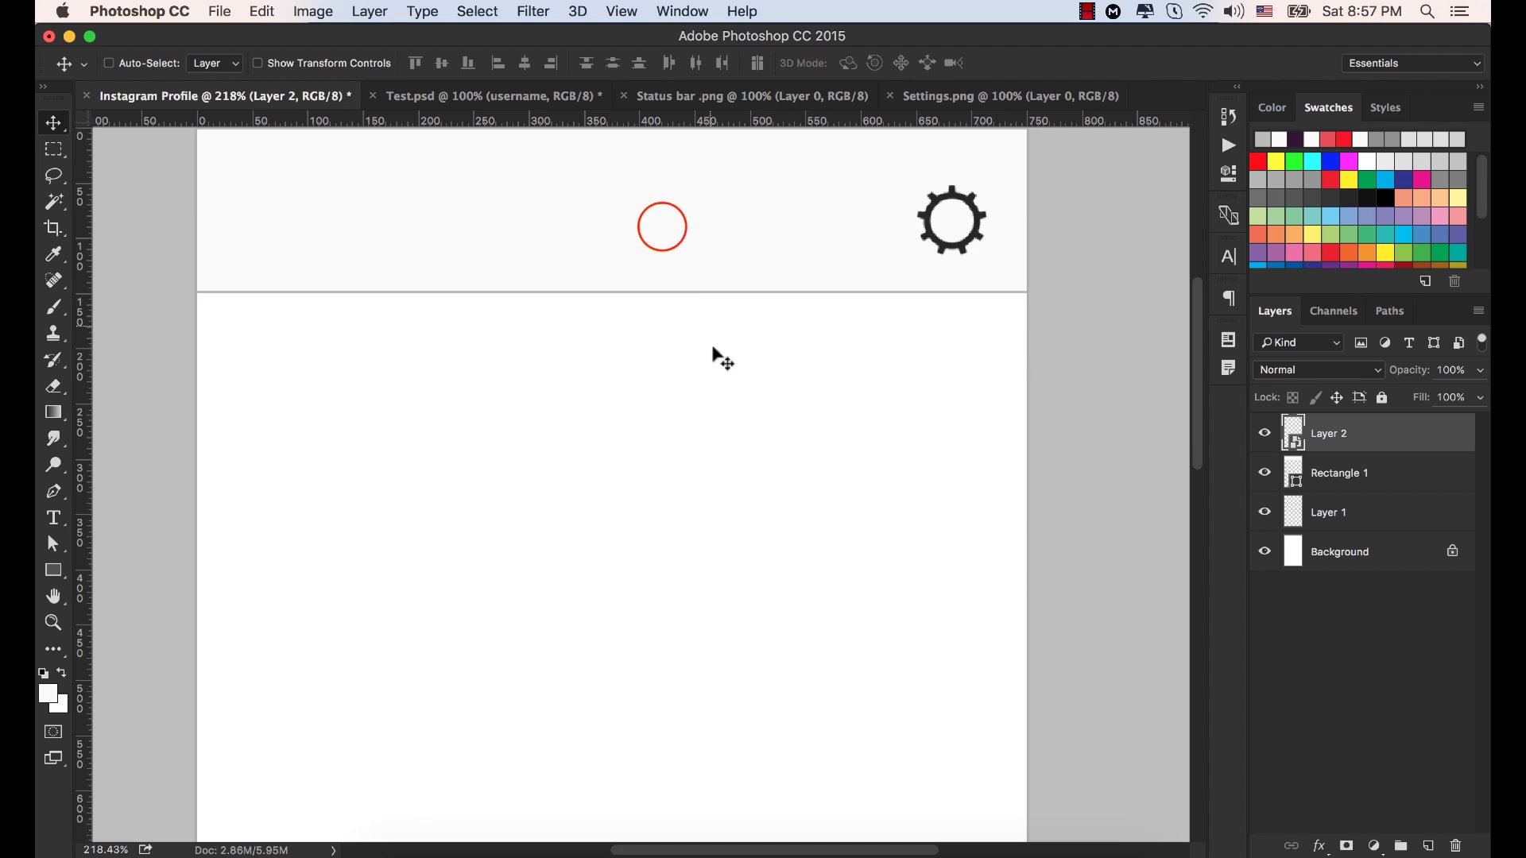
drag(661, 239, 674, 342)
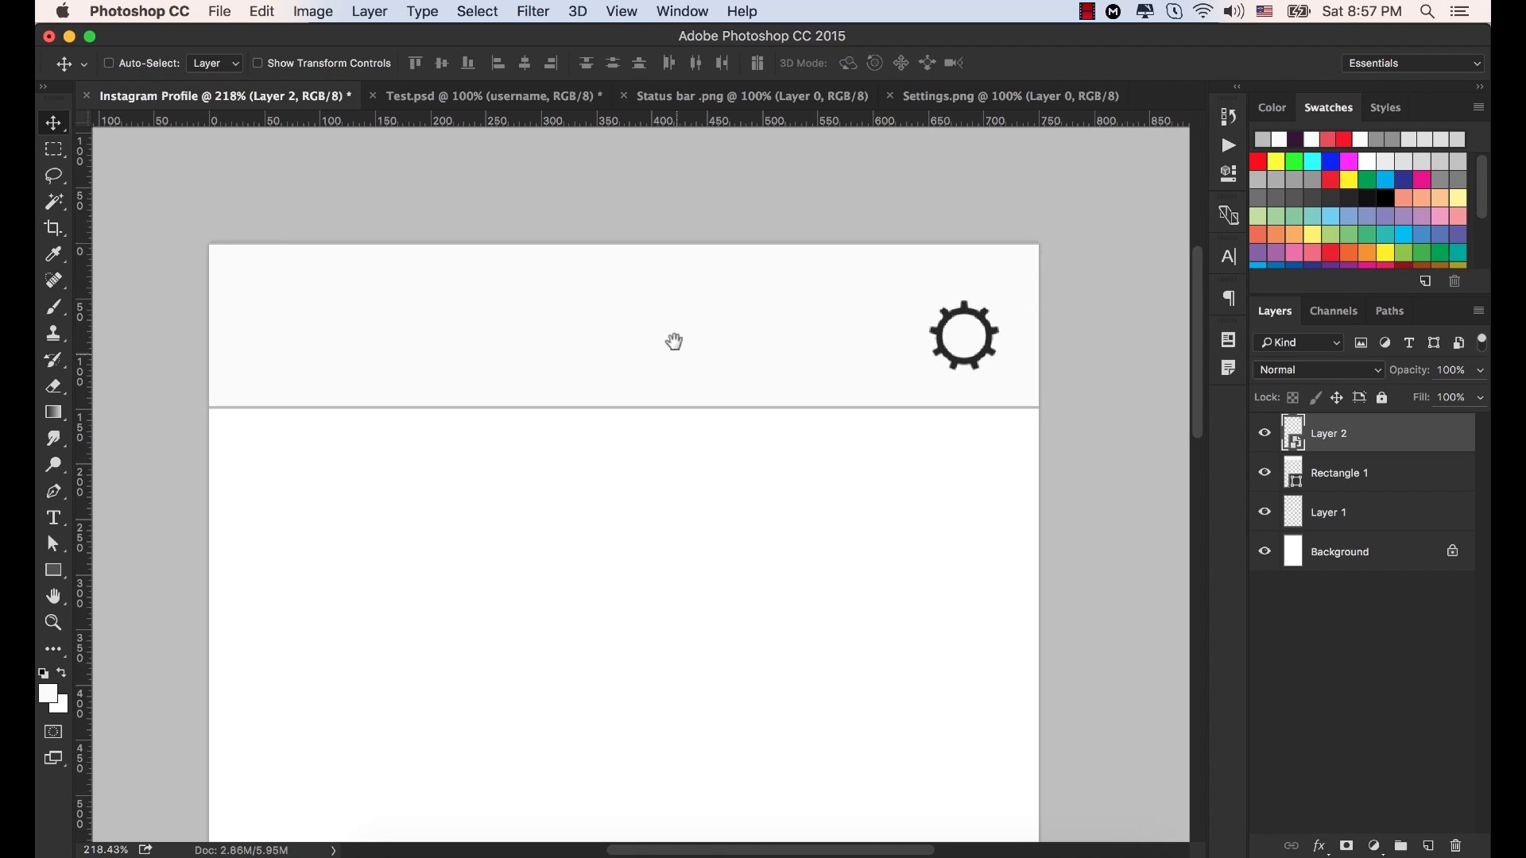
- Move Layer 1, the status bar, above Layer 2 to the top of the layer stack
click(1319, 513)
drag(1392, 517, 1392, 422)
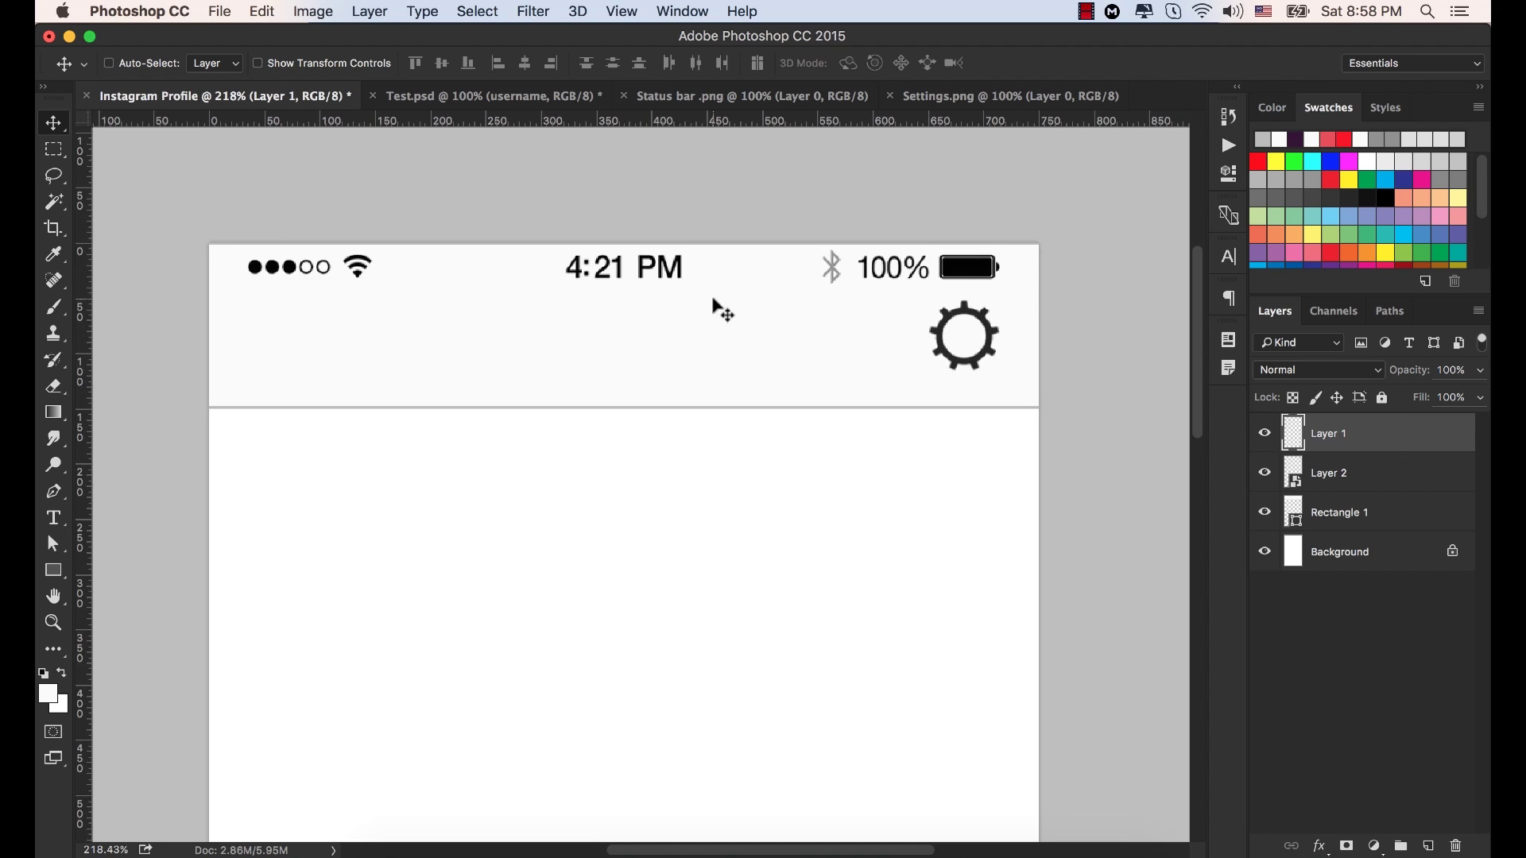
- Add a guide layout with 2 columns, 20 px top/bottom and 28 px left/right margins
click(623, 15)
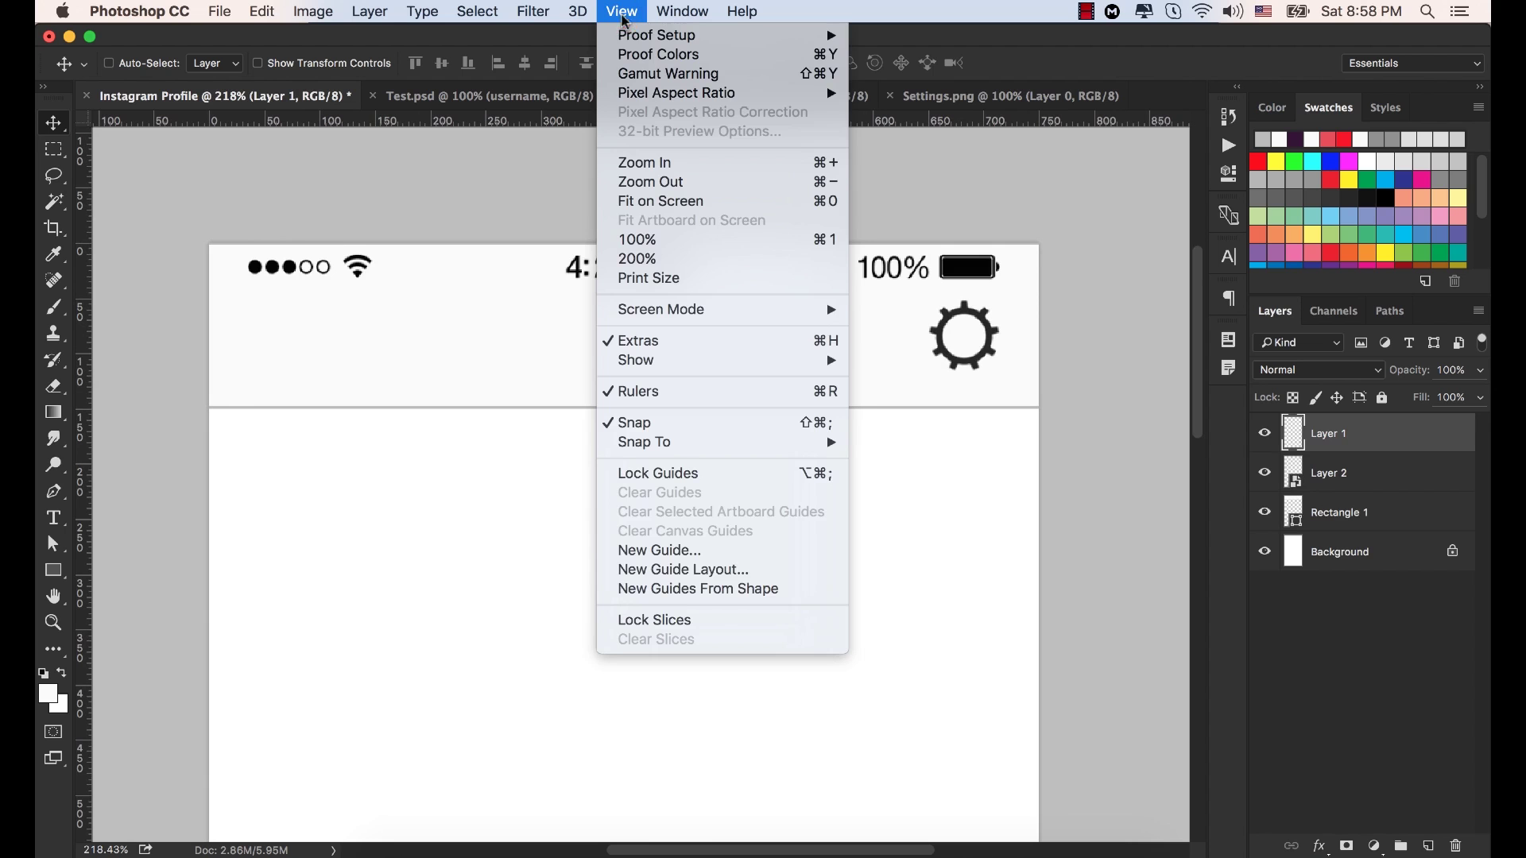
click(732, 573)
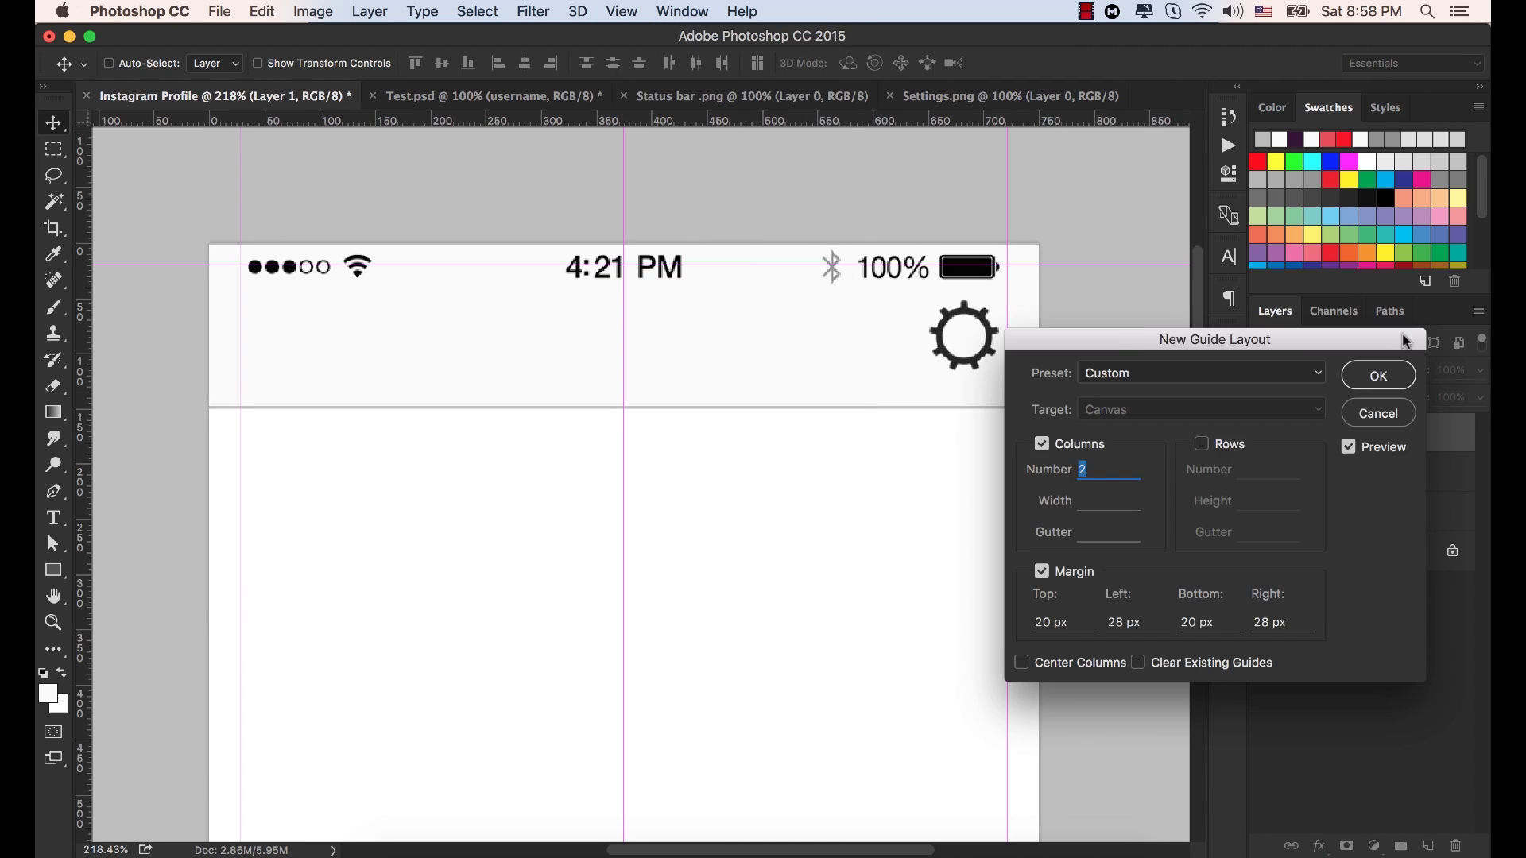
drag(1154, 338, 1103, 154)
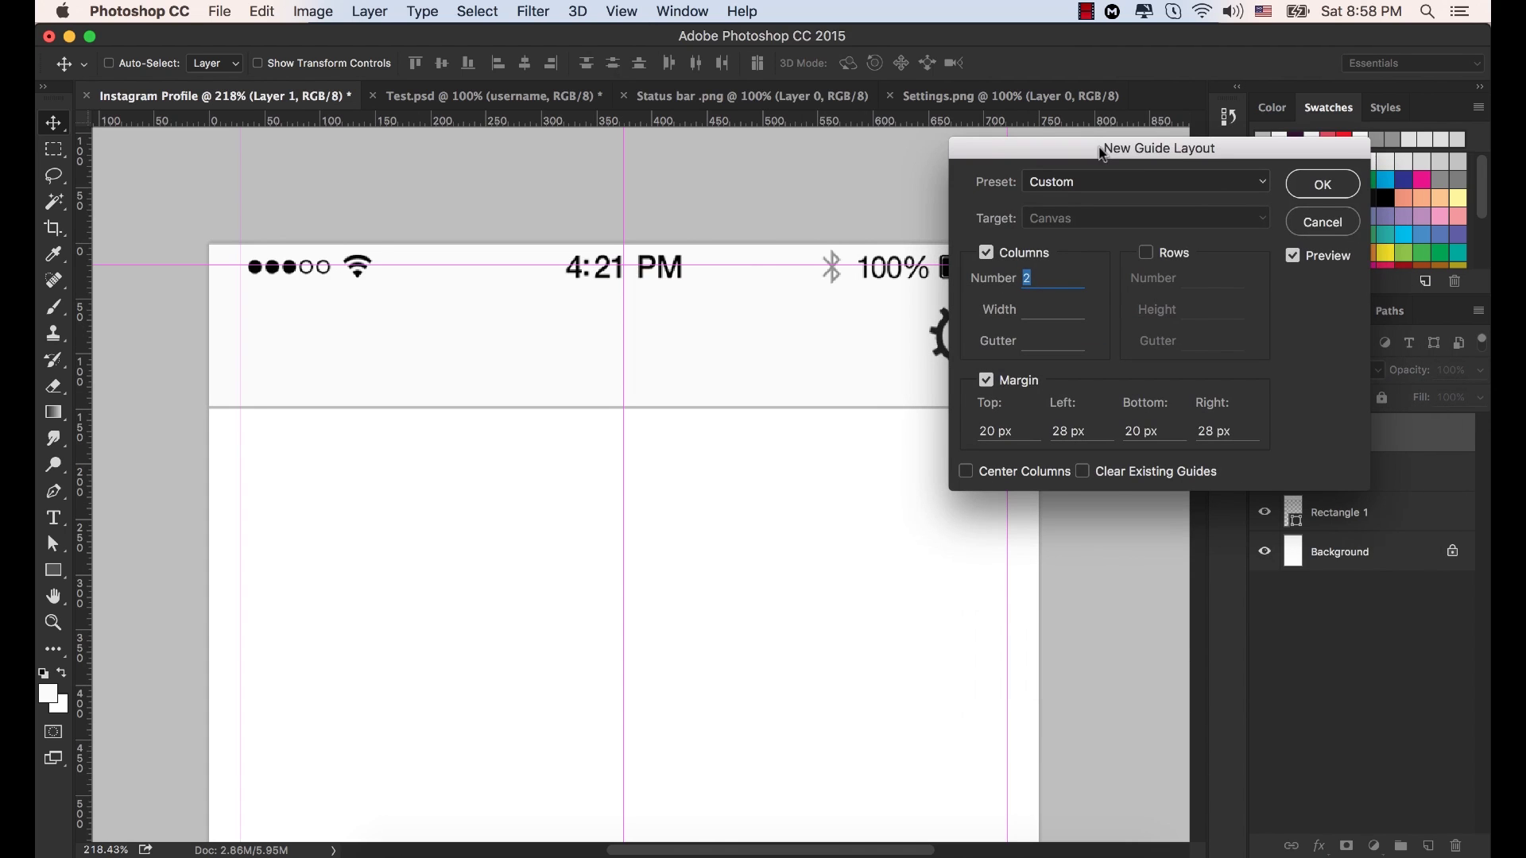
click(1041, 274)
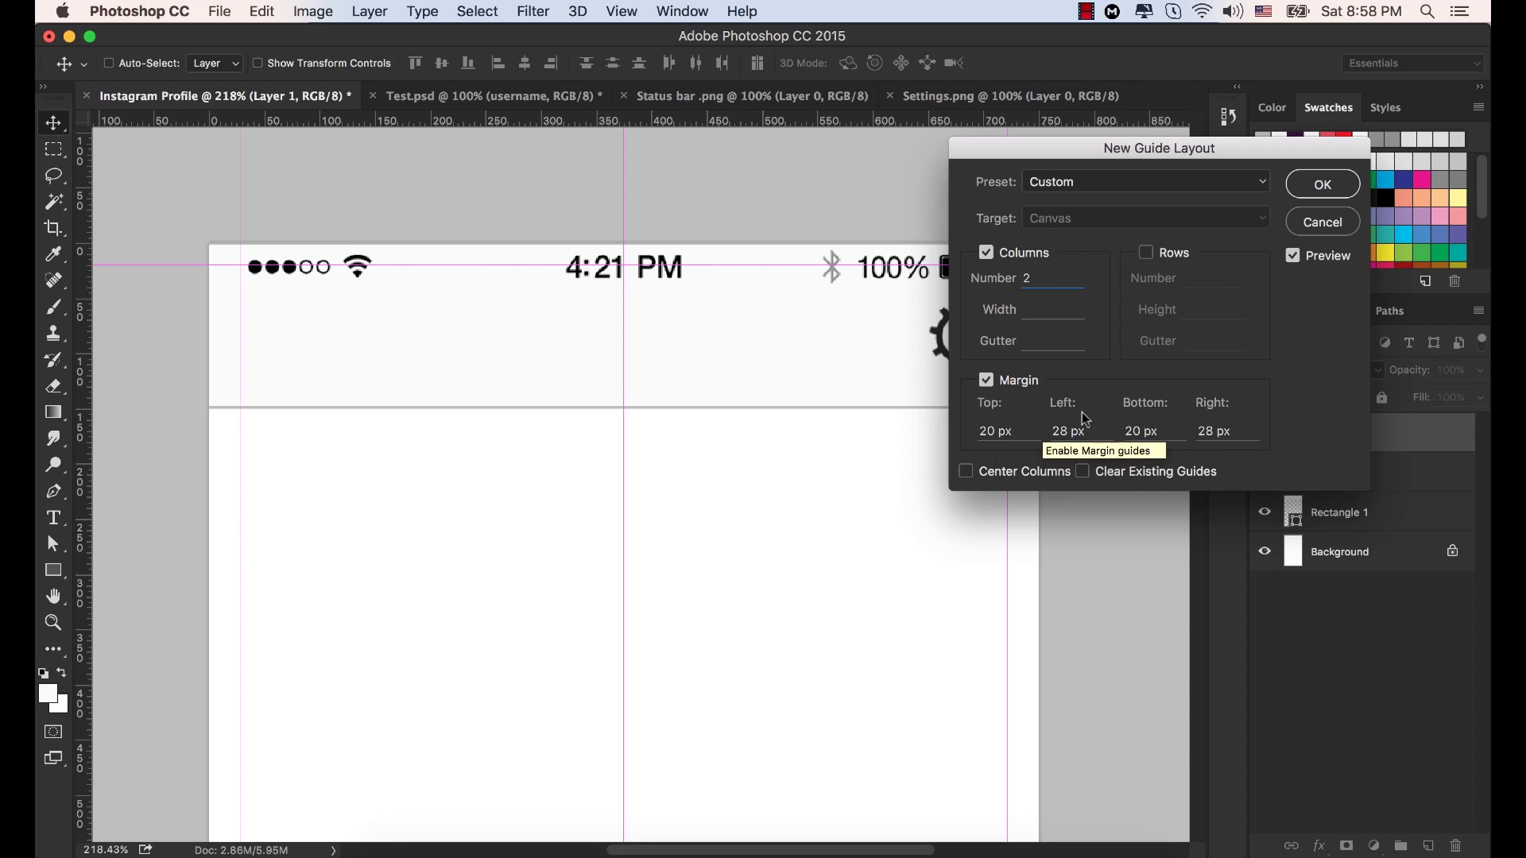
click(1095, 431)
click(1094, 432)
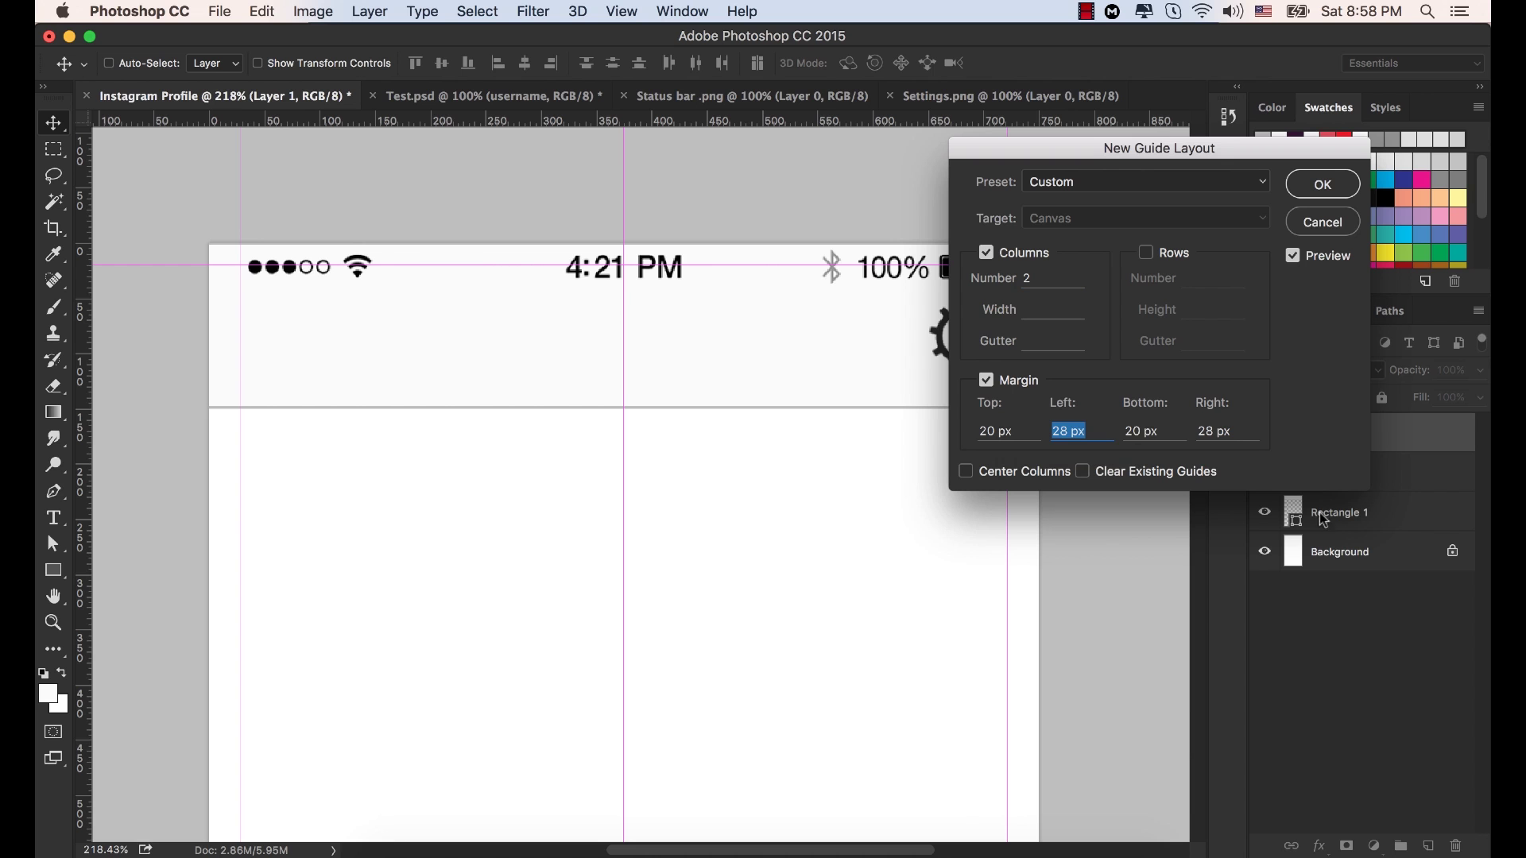
click(1232, 429)
drag(1133, 154, 1324, 116)
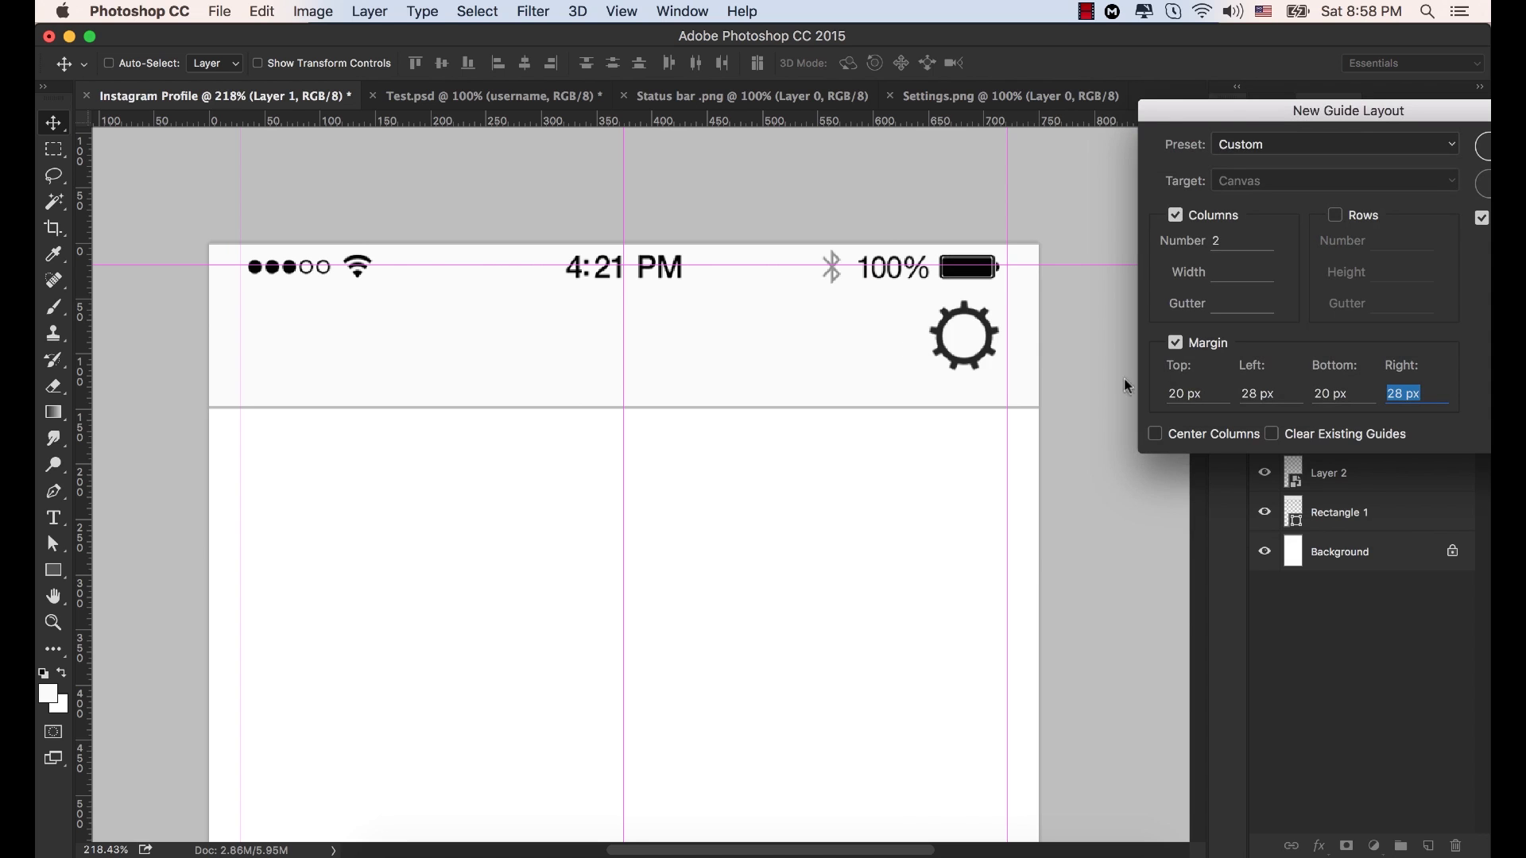
drag(1204, 109, 562, 395)
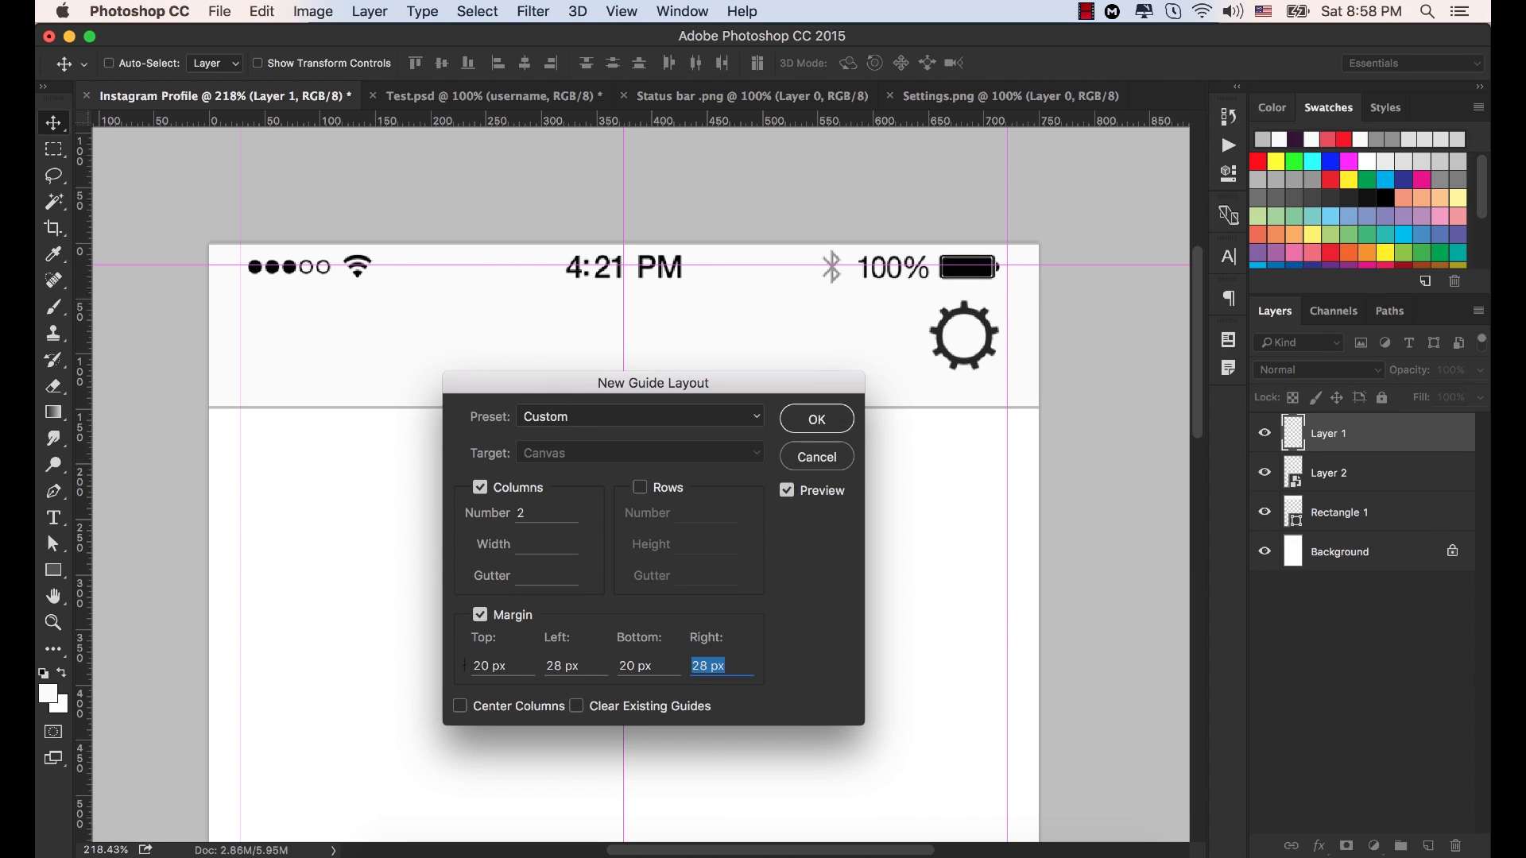
drag(654, 386, 662, 326)
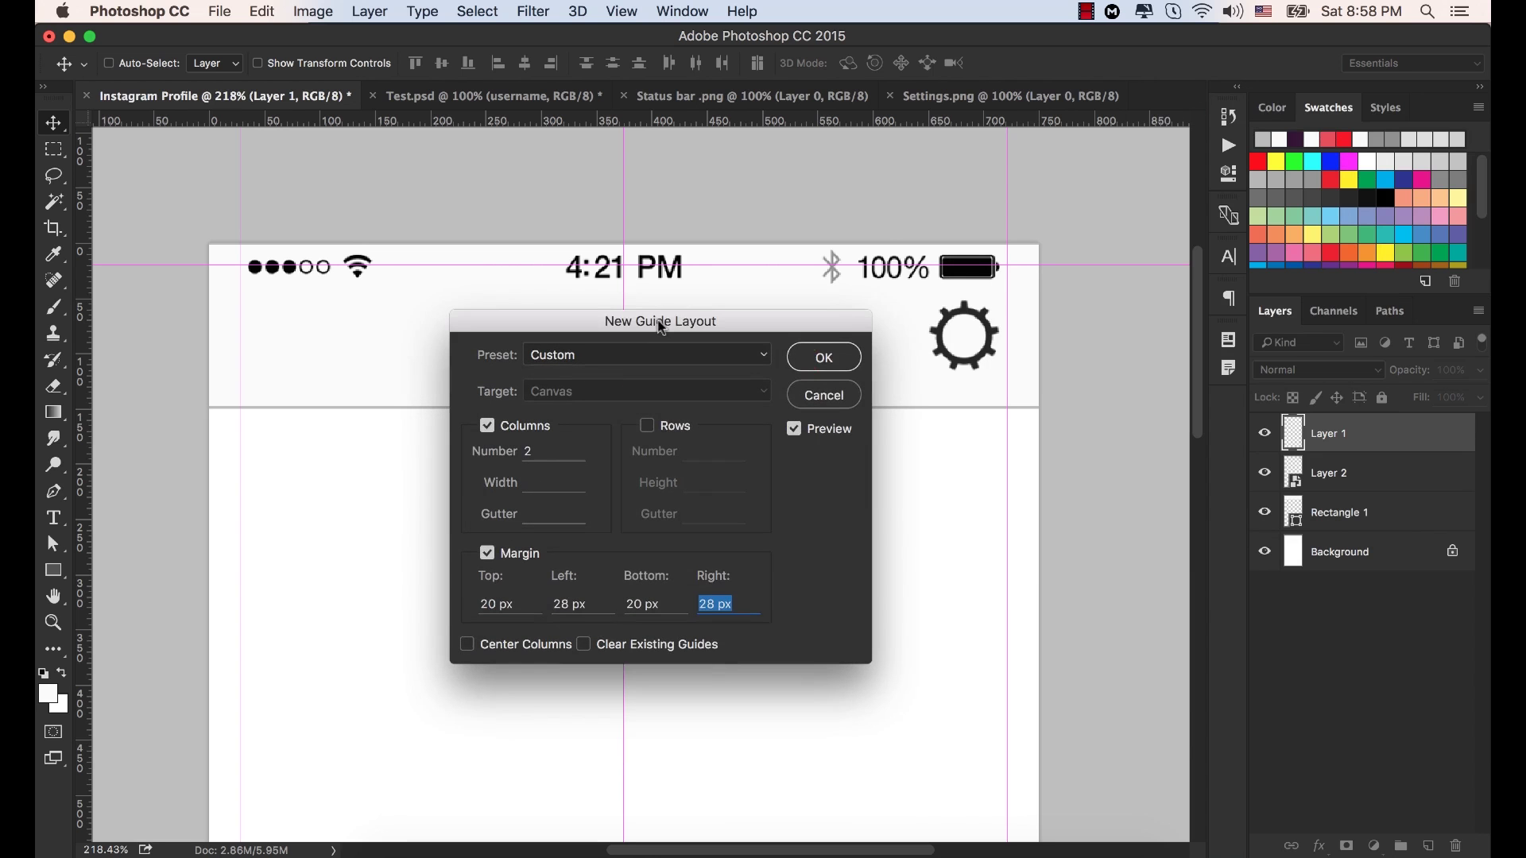
click(825, 358)
scroll(770, 462, down, 2)
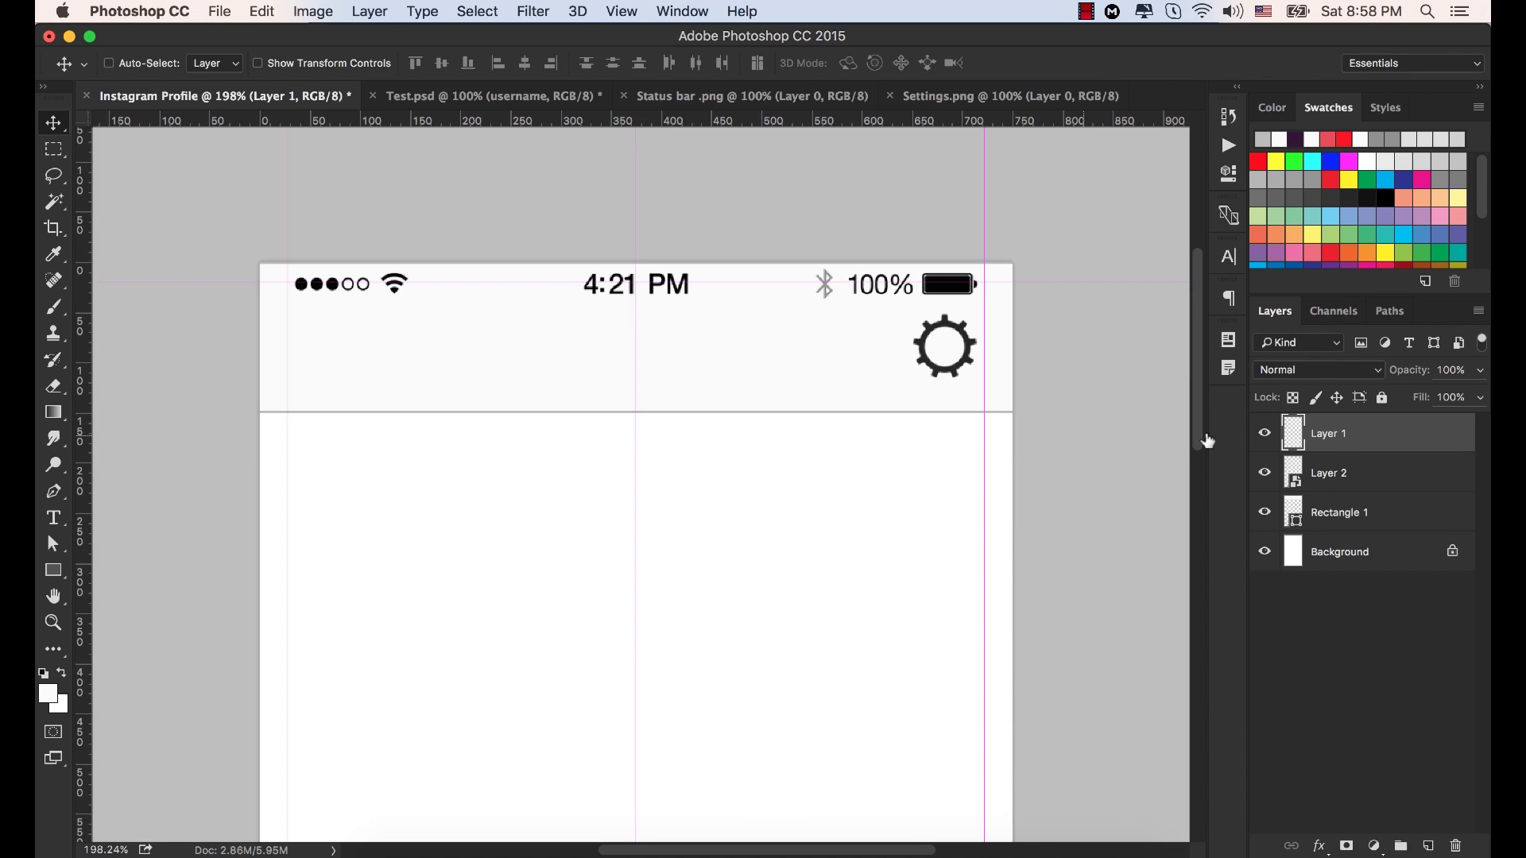
- Nudge the Layer 2 gear icon a few pixels right onto the right margin guide
click(1296, 479)
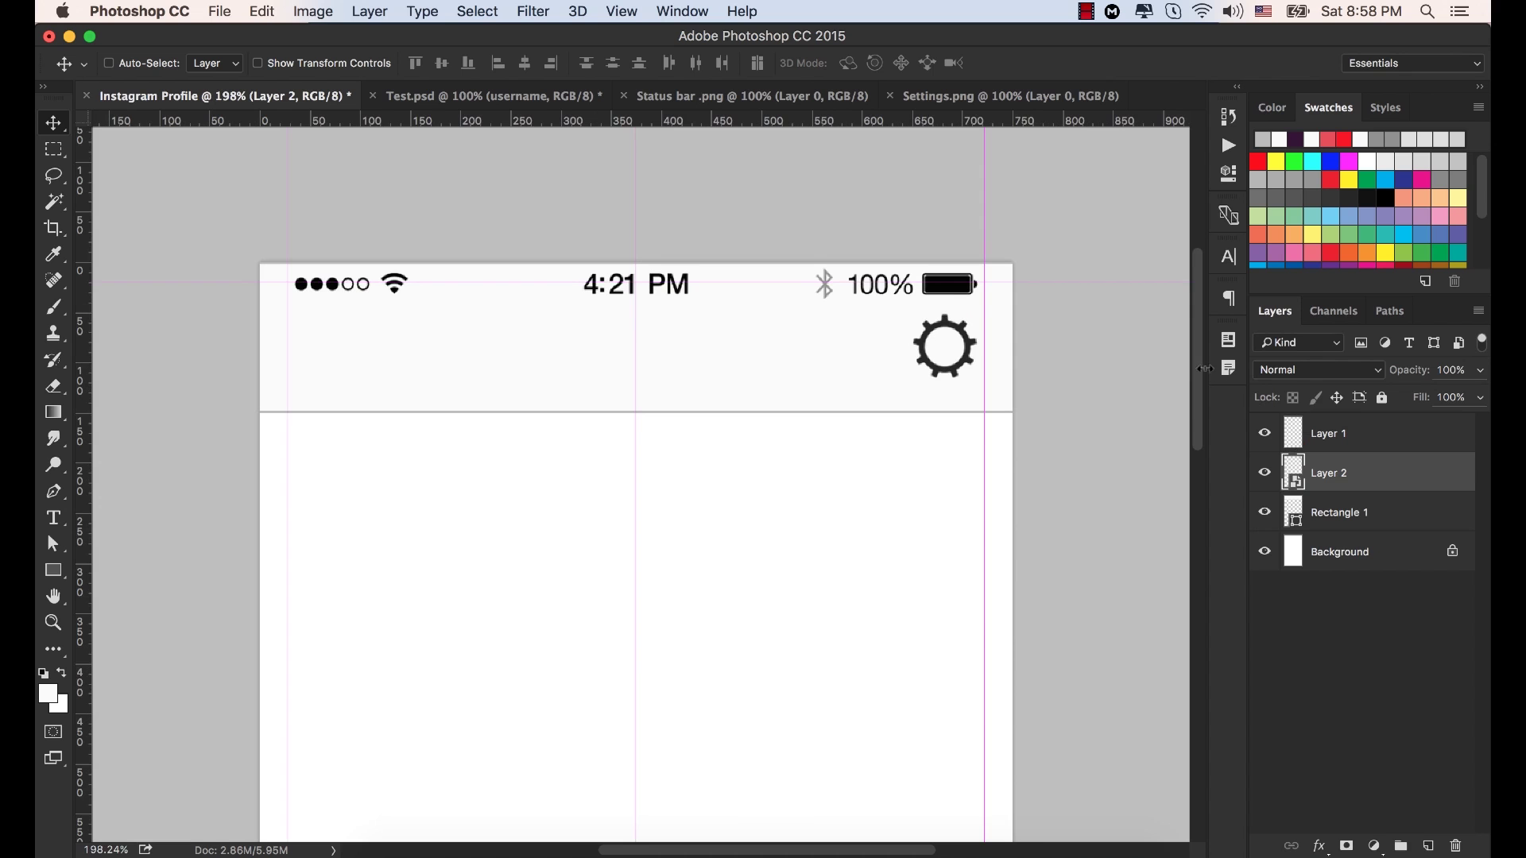
click(944, 322)
drag(945, 322, 950, 326)
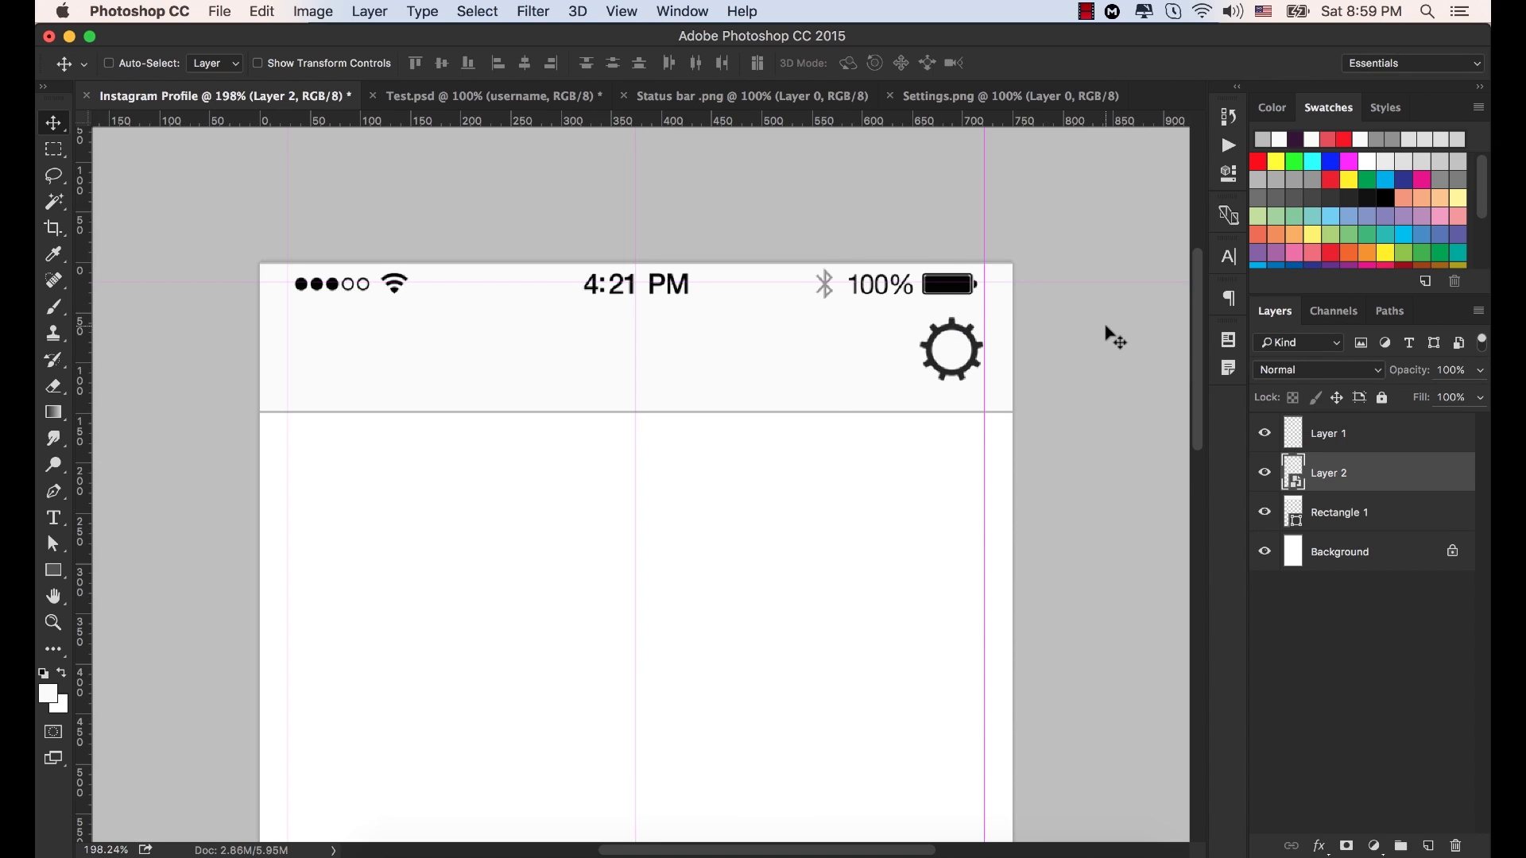
scroll(839, 397, down, 3)
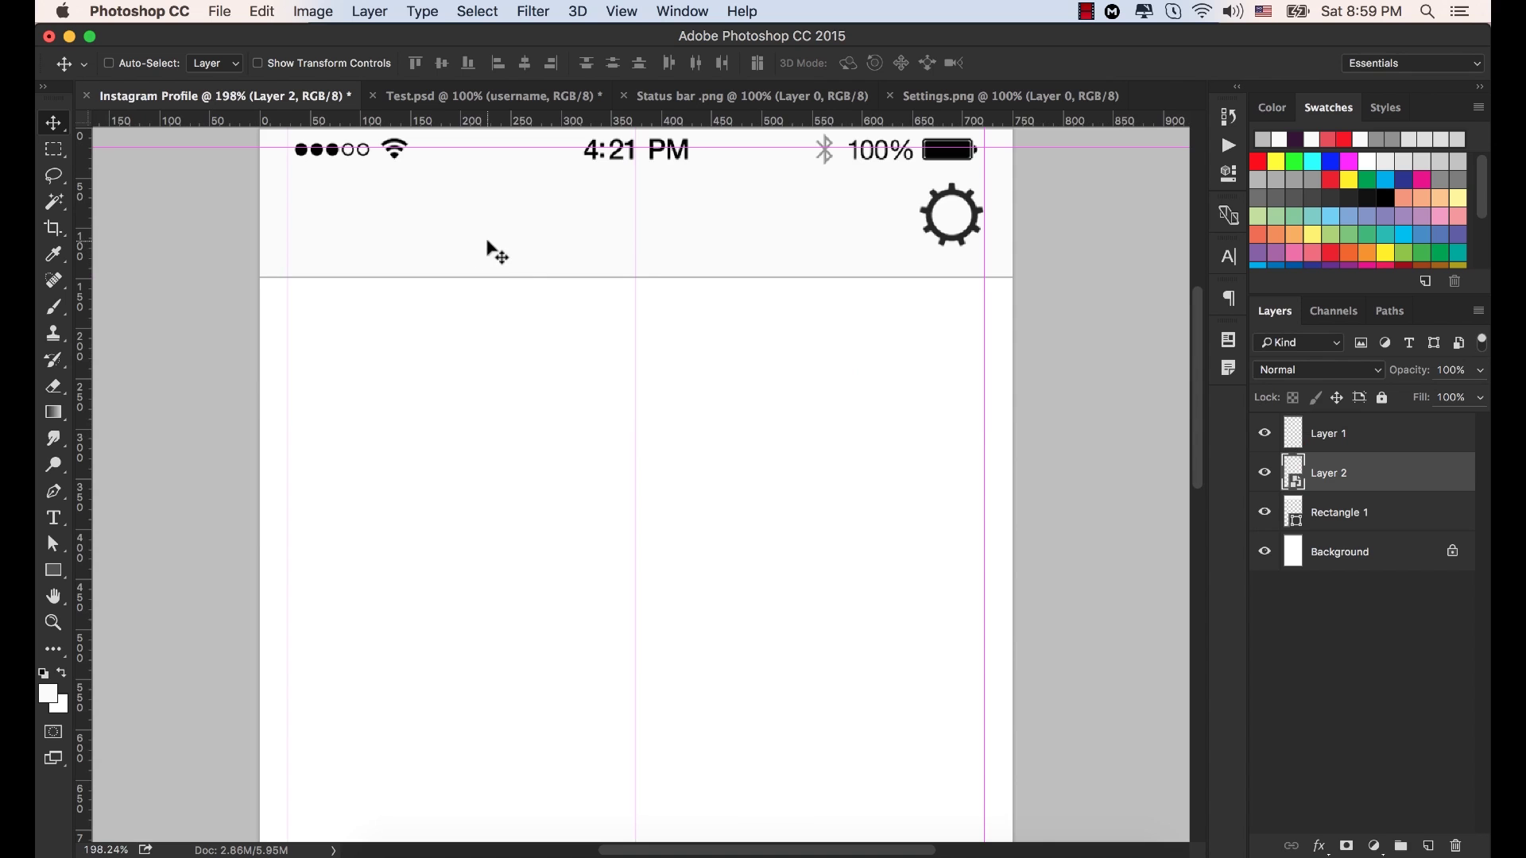
- Paste the copied profile name as a new text layer in the header
click(52, 521)
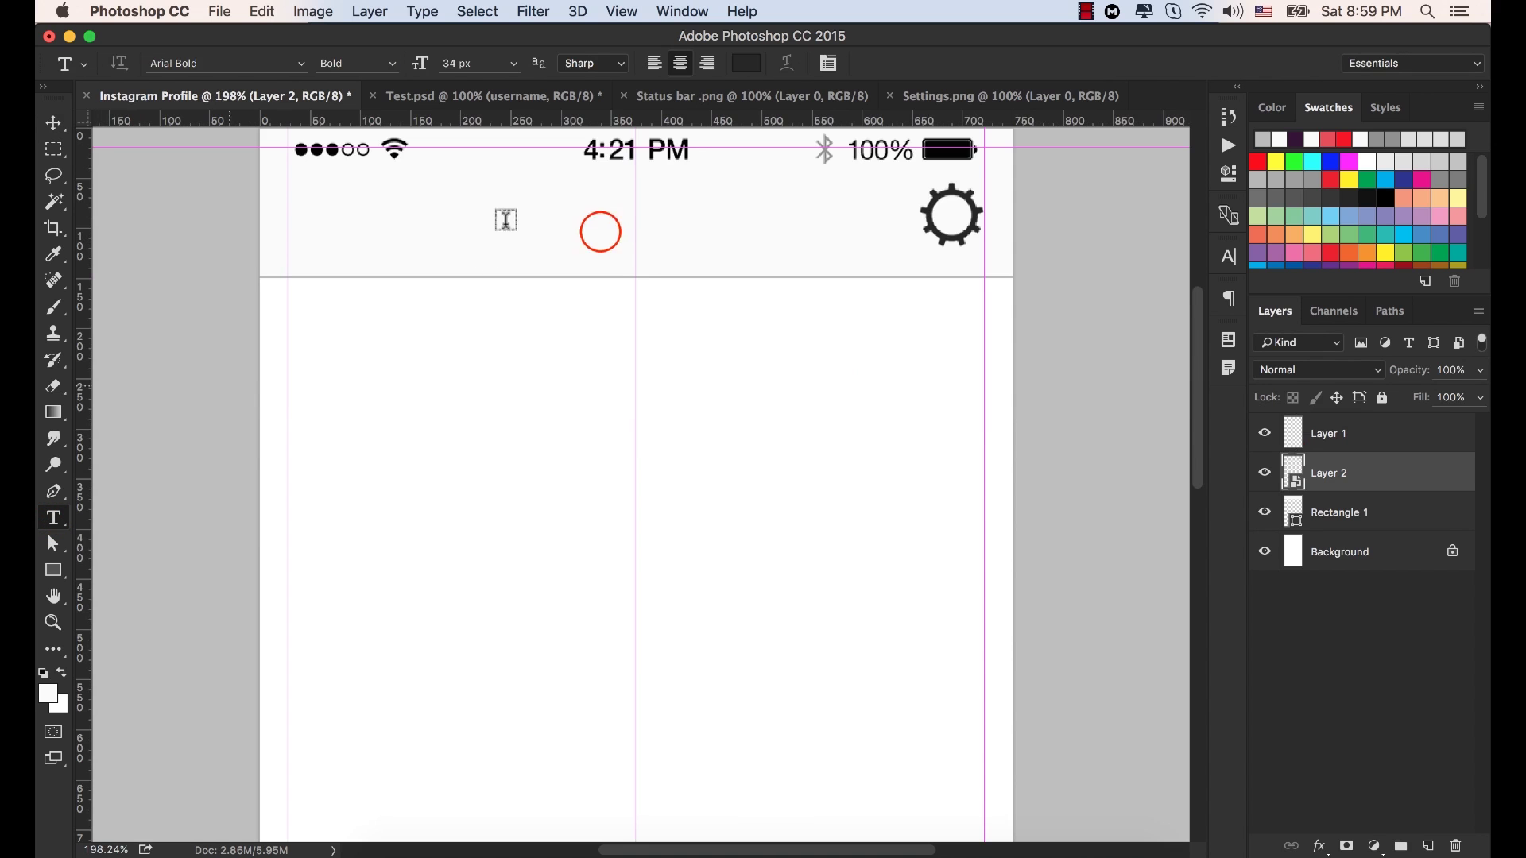
click(600, 231)
key(super)
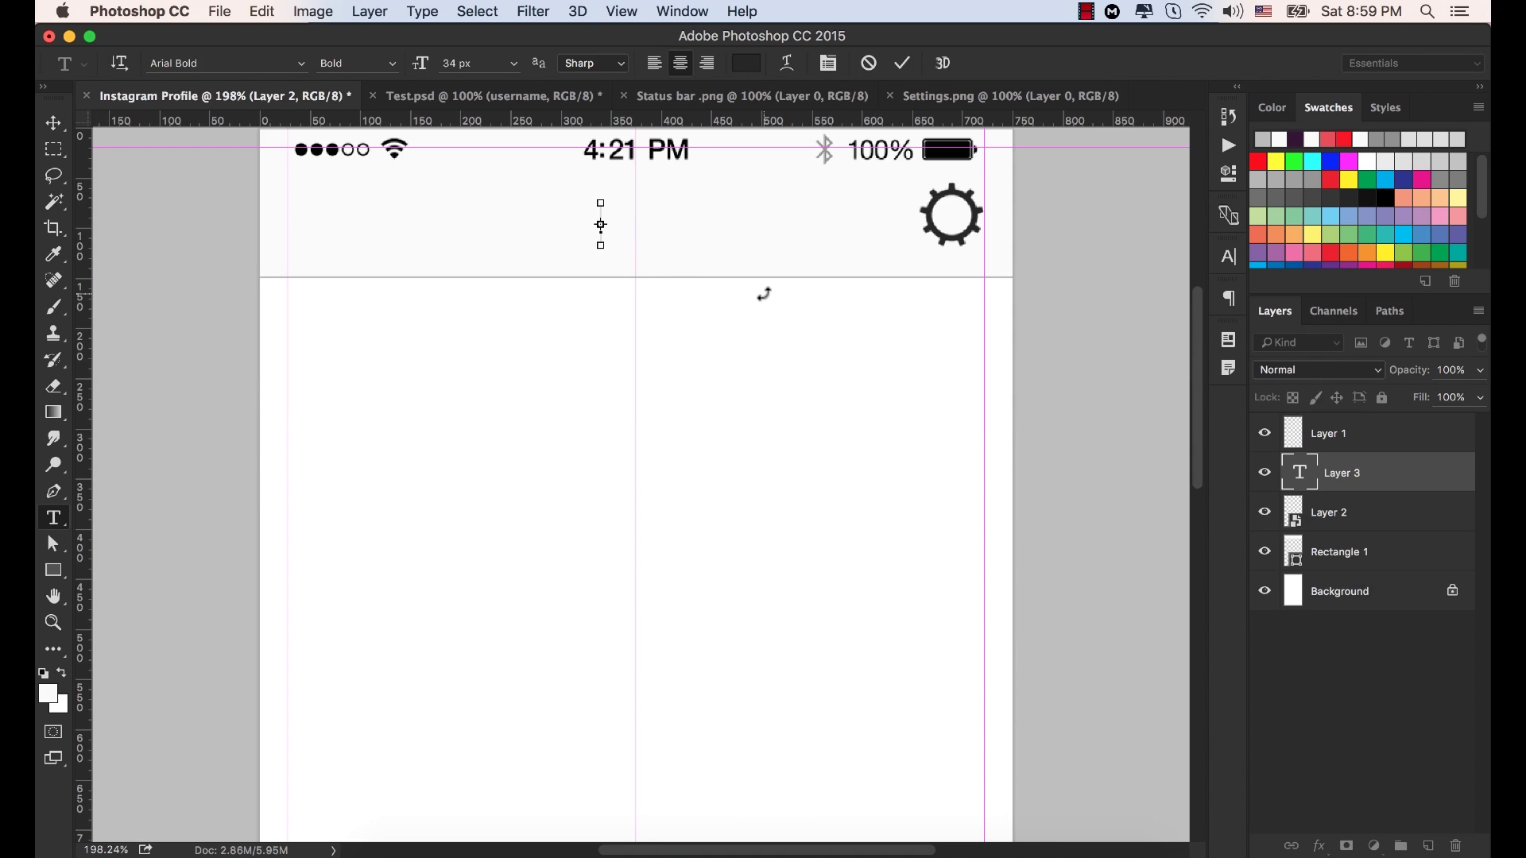
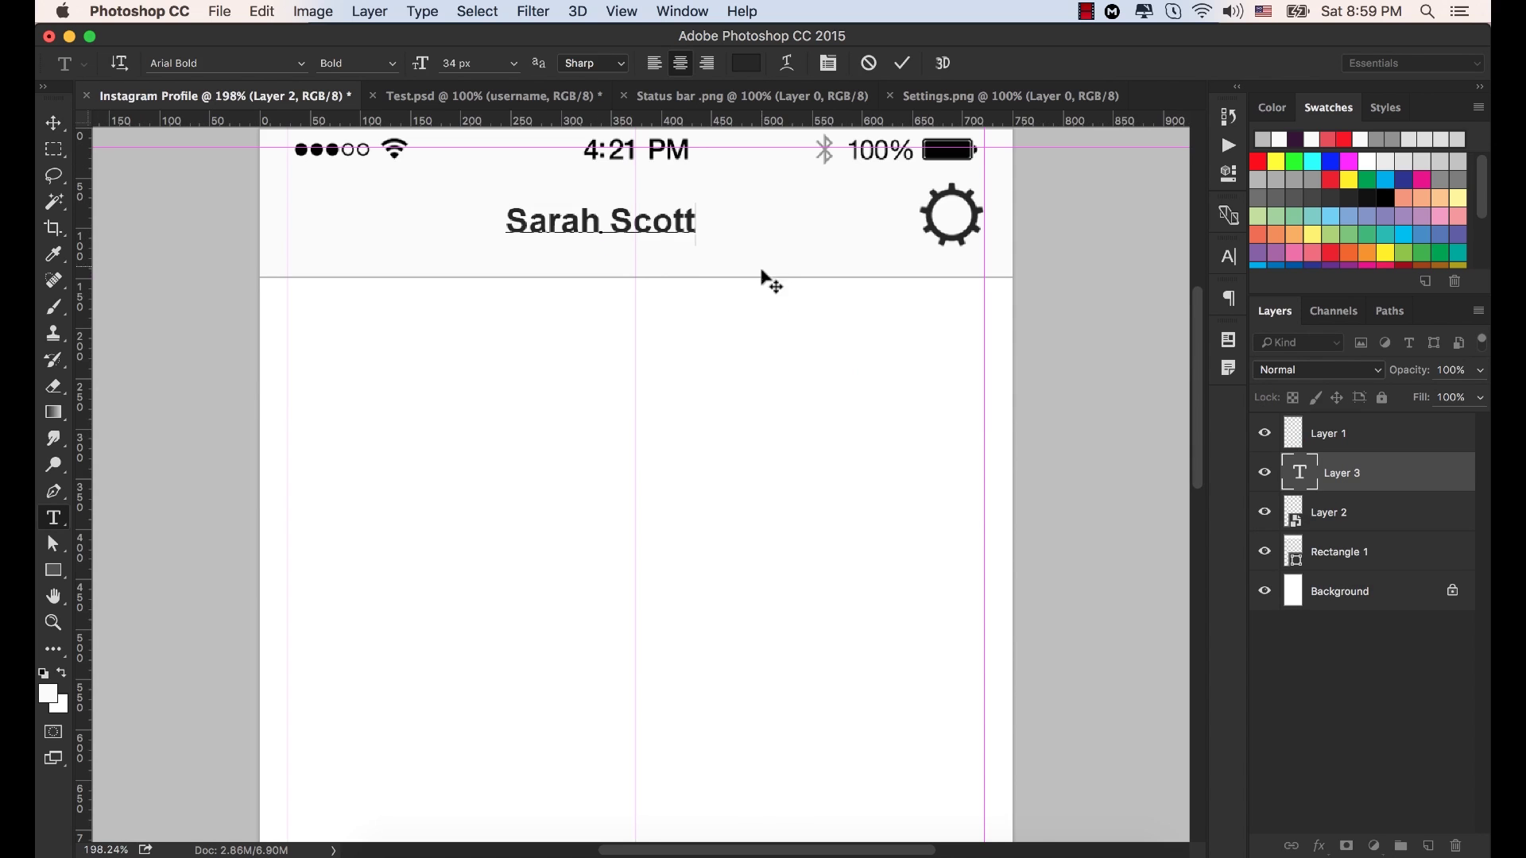
click(911, 68)
- Centre the name horizontally in the header and pull a horizontal guide near the header top
click(54, 125)
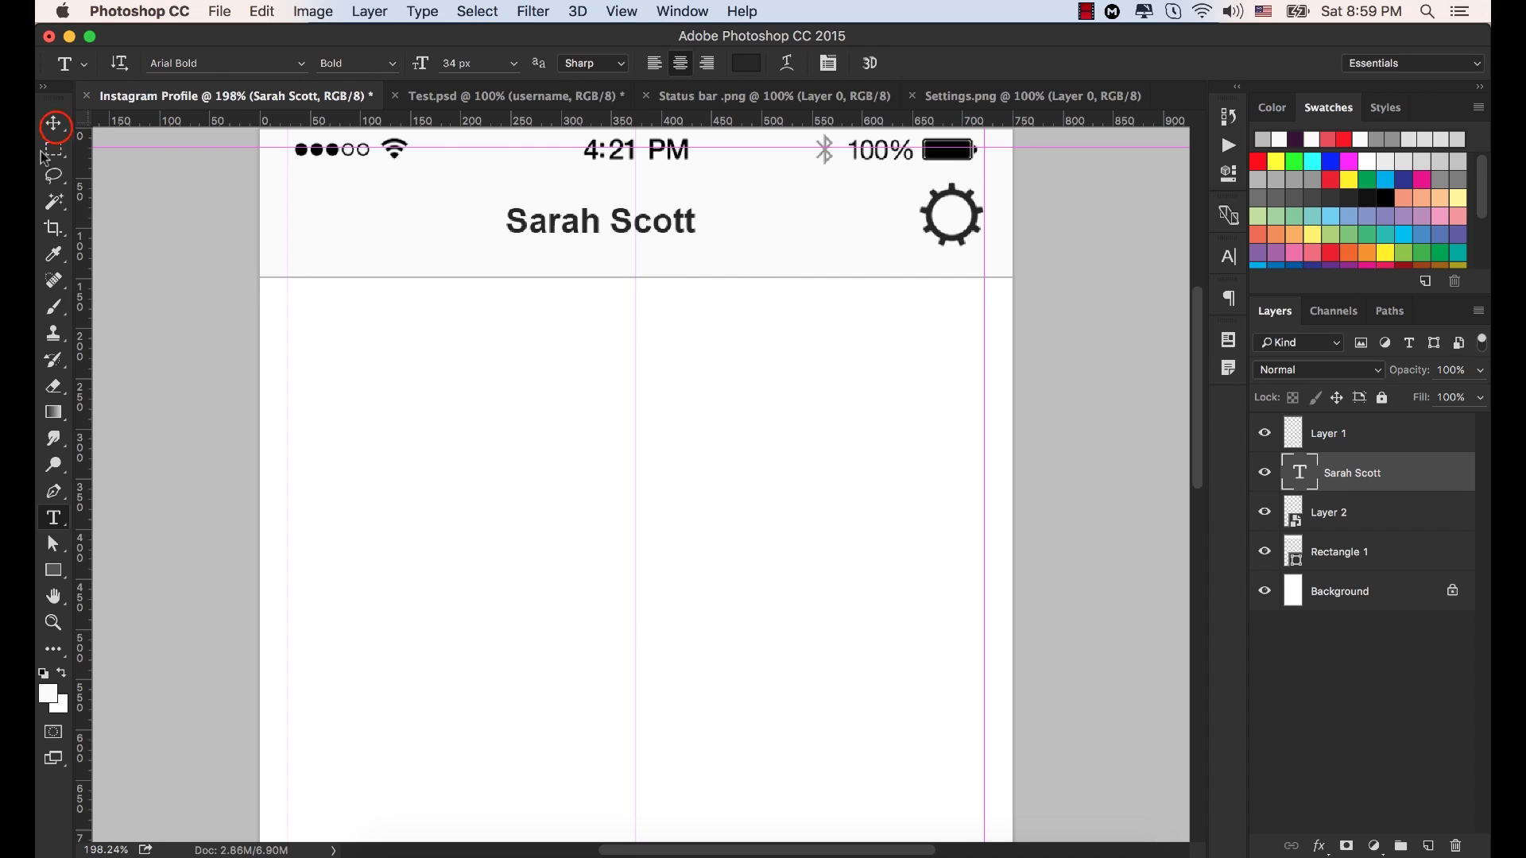
click(586, 223)
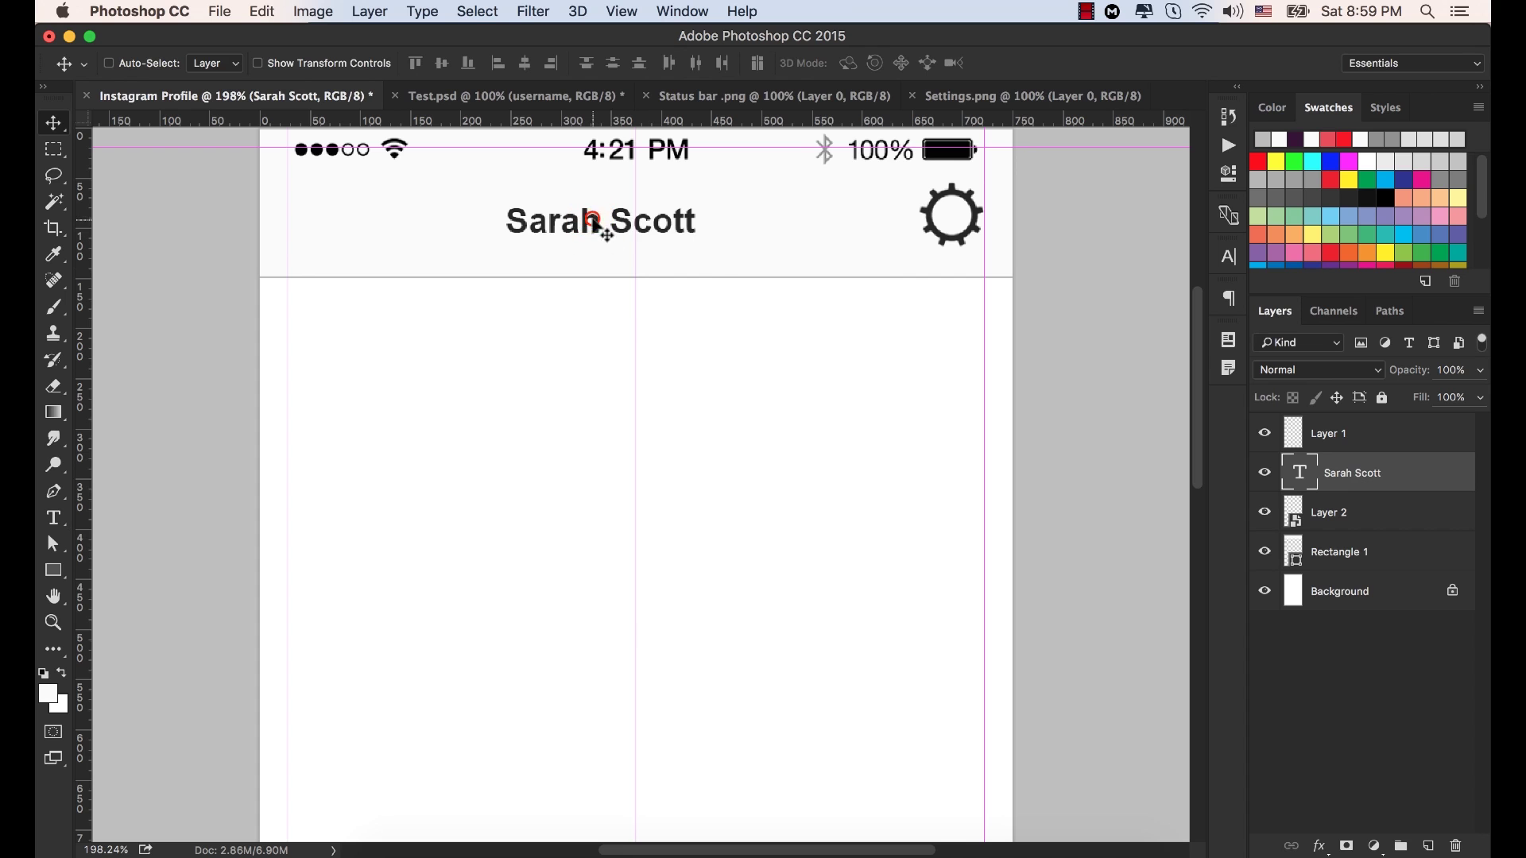
mouse_move(619, 224)
mouse_down()
mouse_move(654, 225)
mouse_move(634, 216)
mouse_up()
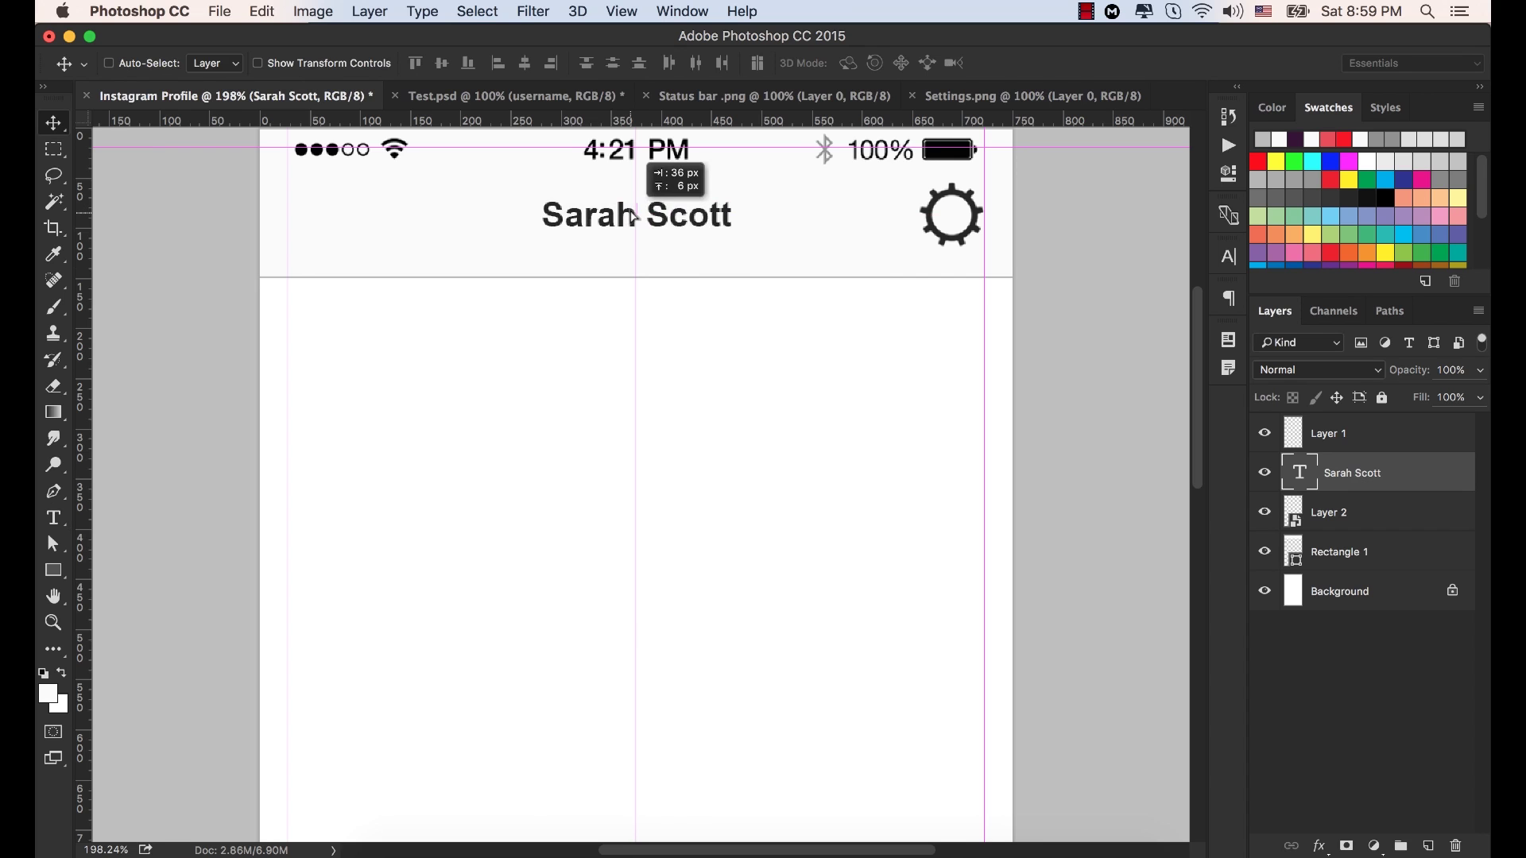
drag(634, 216, 634, 216)
click(147, 119)
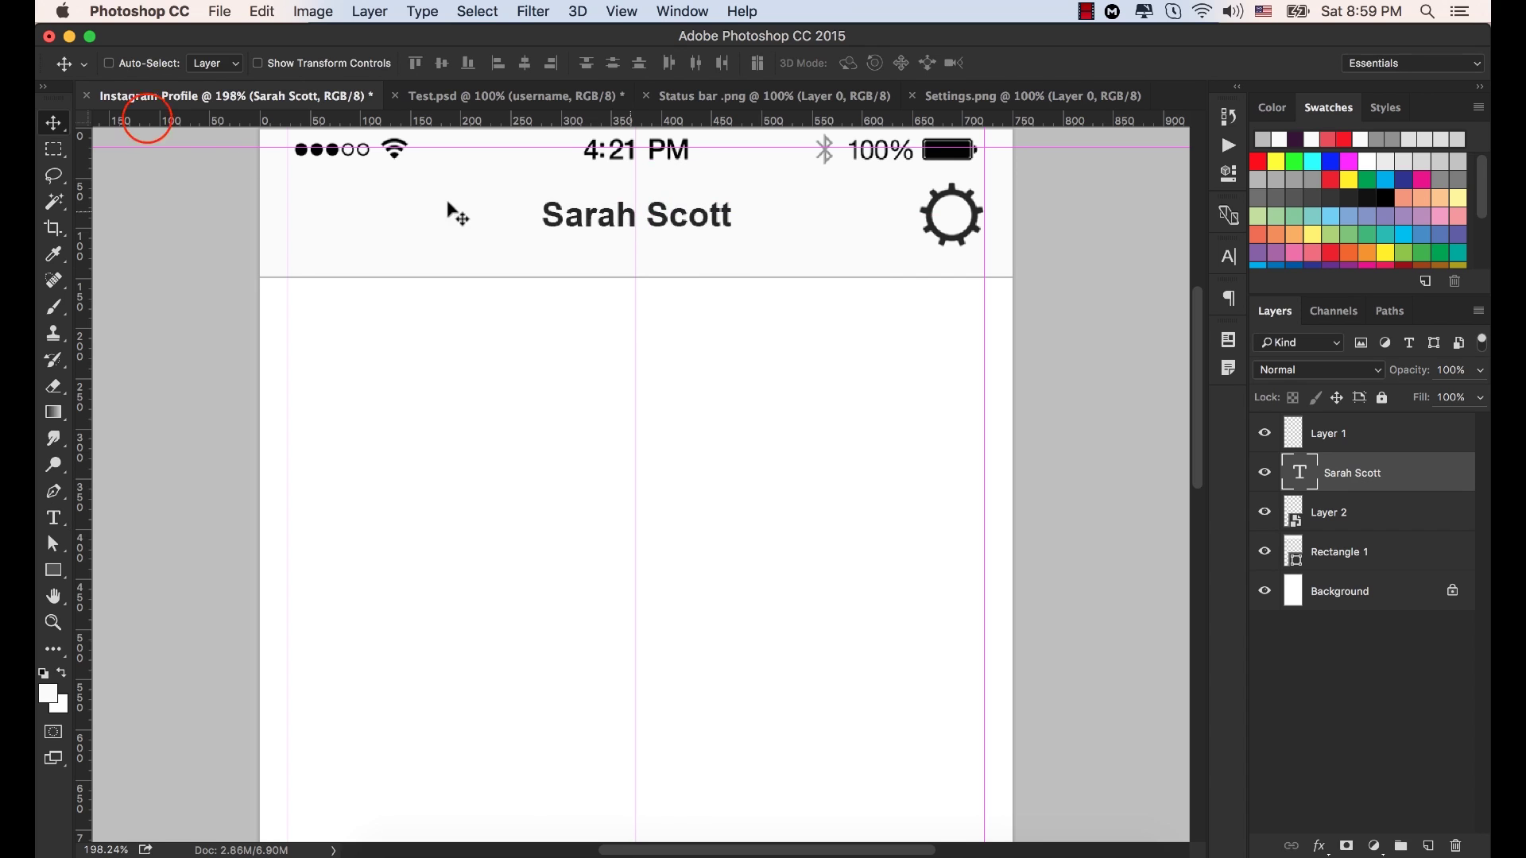
mouse_move(147, 119)
mouse_down()
mouse_move(154, 242)
mouse_move(184, 6)
mouse_up()
scroll(856, 382, up, 1)
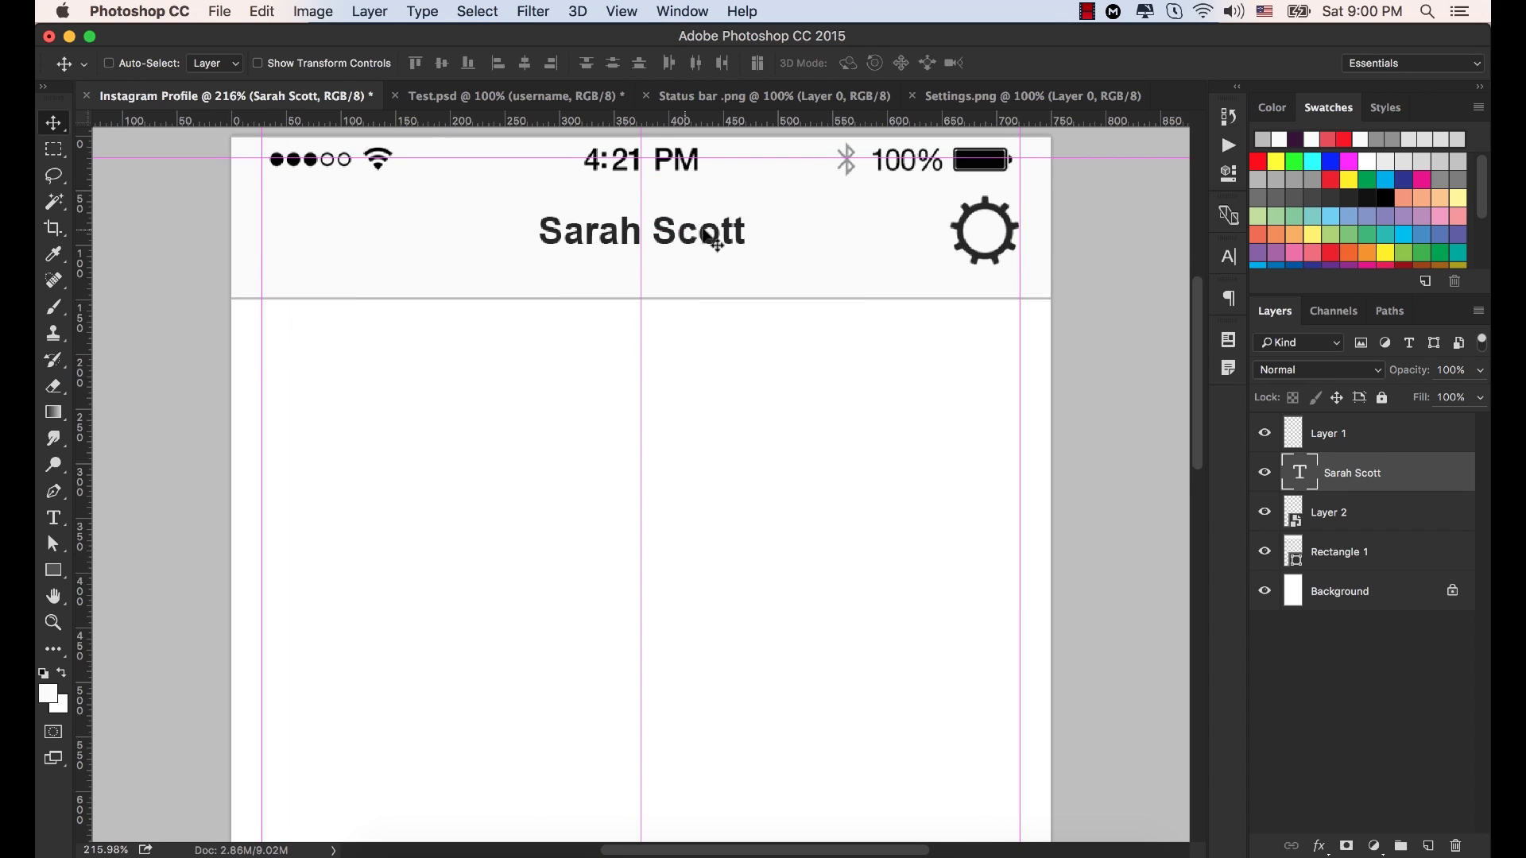
- Confirm the name's Character settings: Arial Bold, 34 px, colour #262626, then collapse the panel
click(1234, 261)
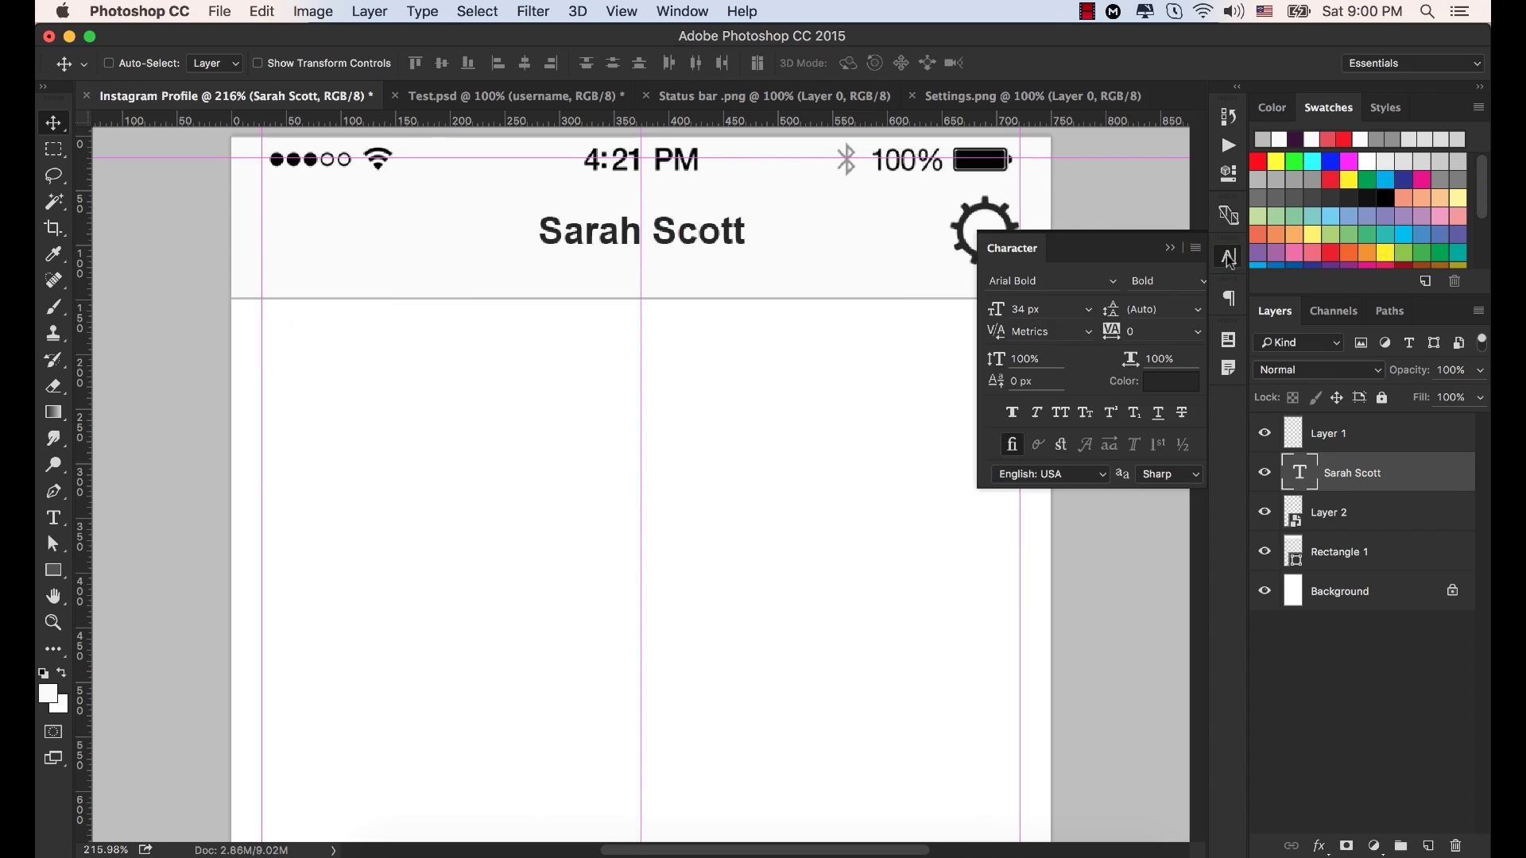
click(1062, 280)
click(1051, 310)
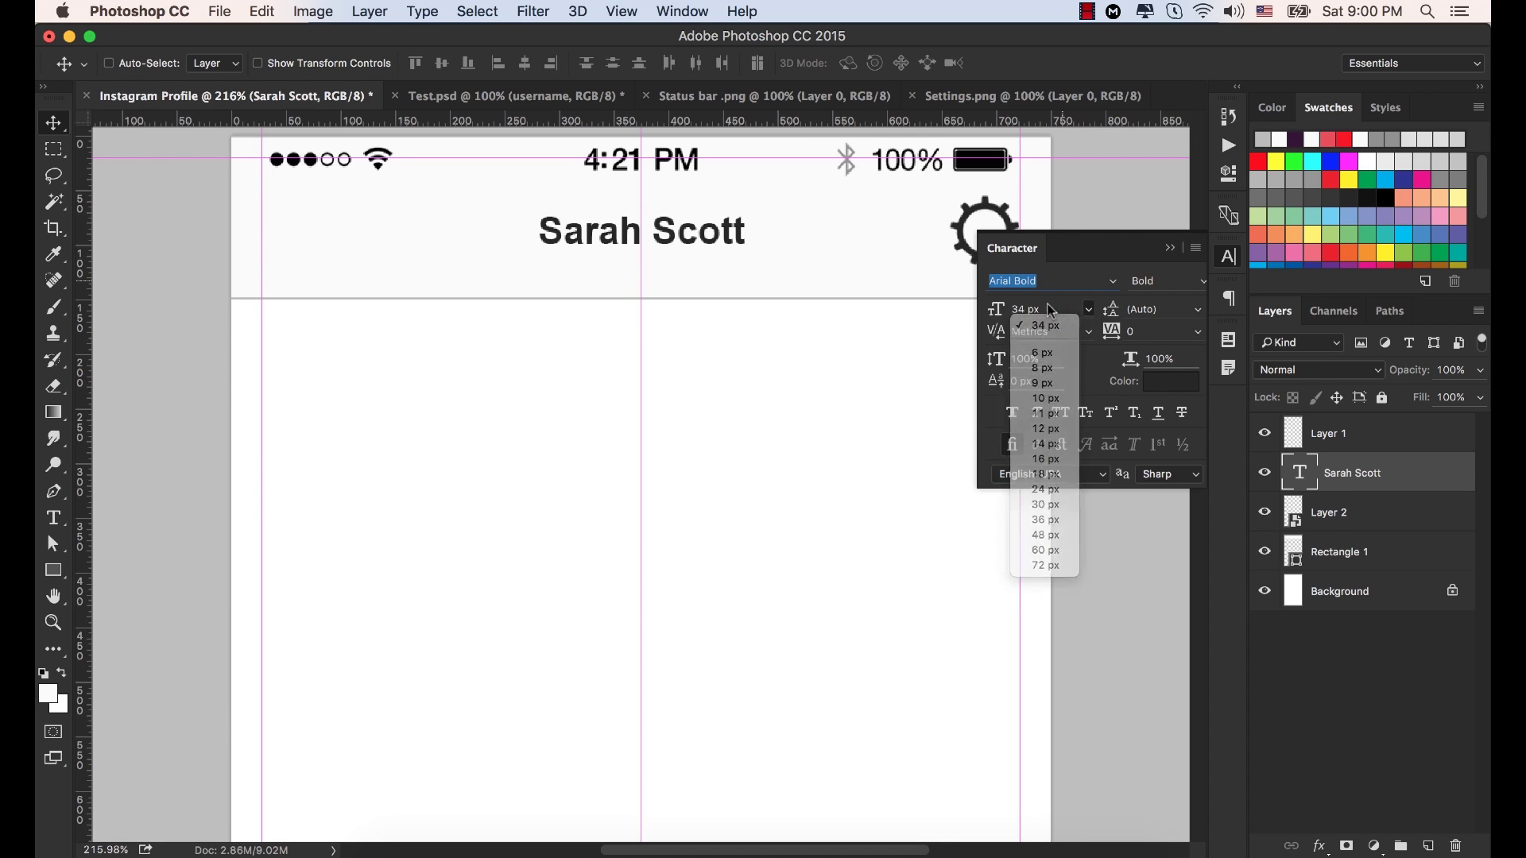
click(1087, 308)
click(1172, 382)
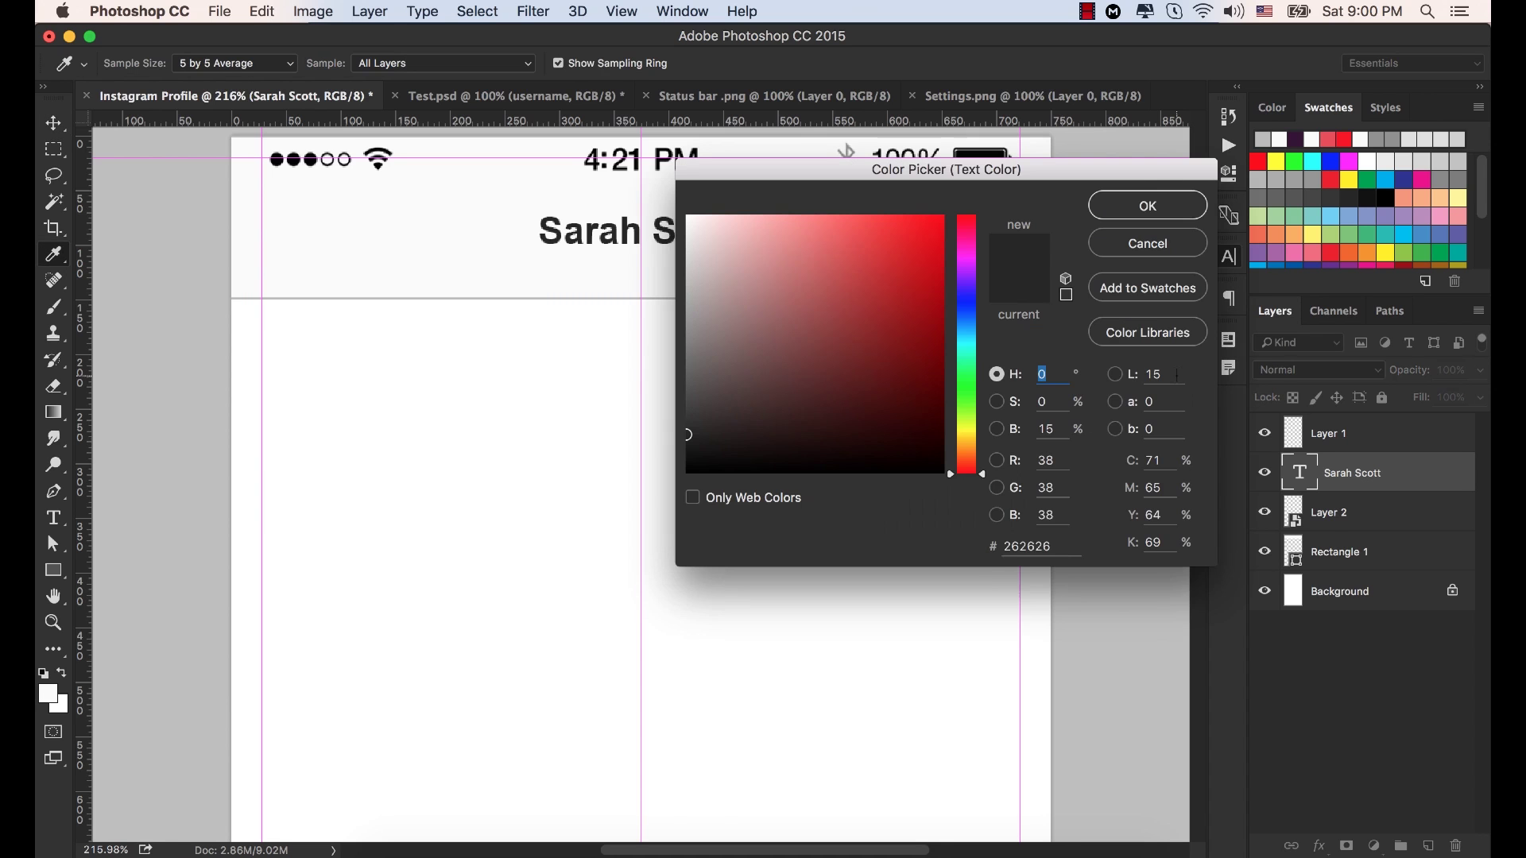
click(1027, 546)
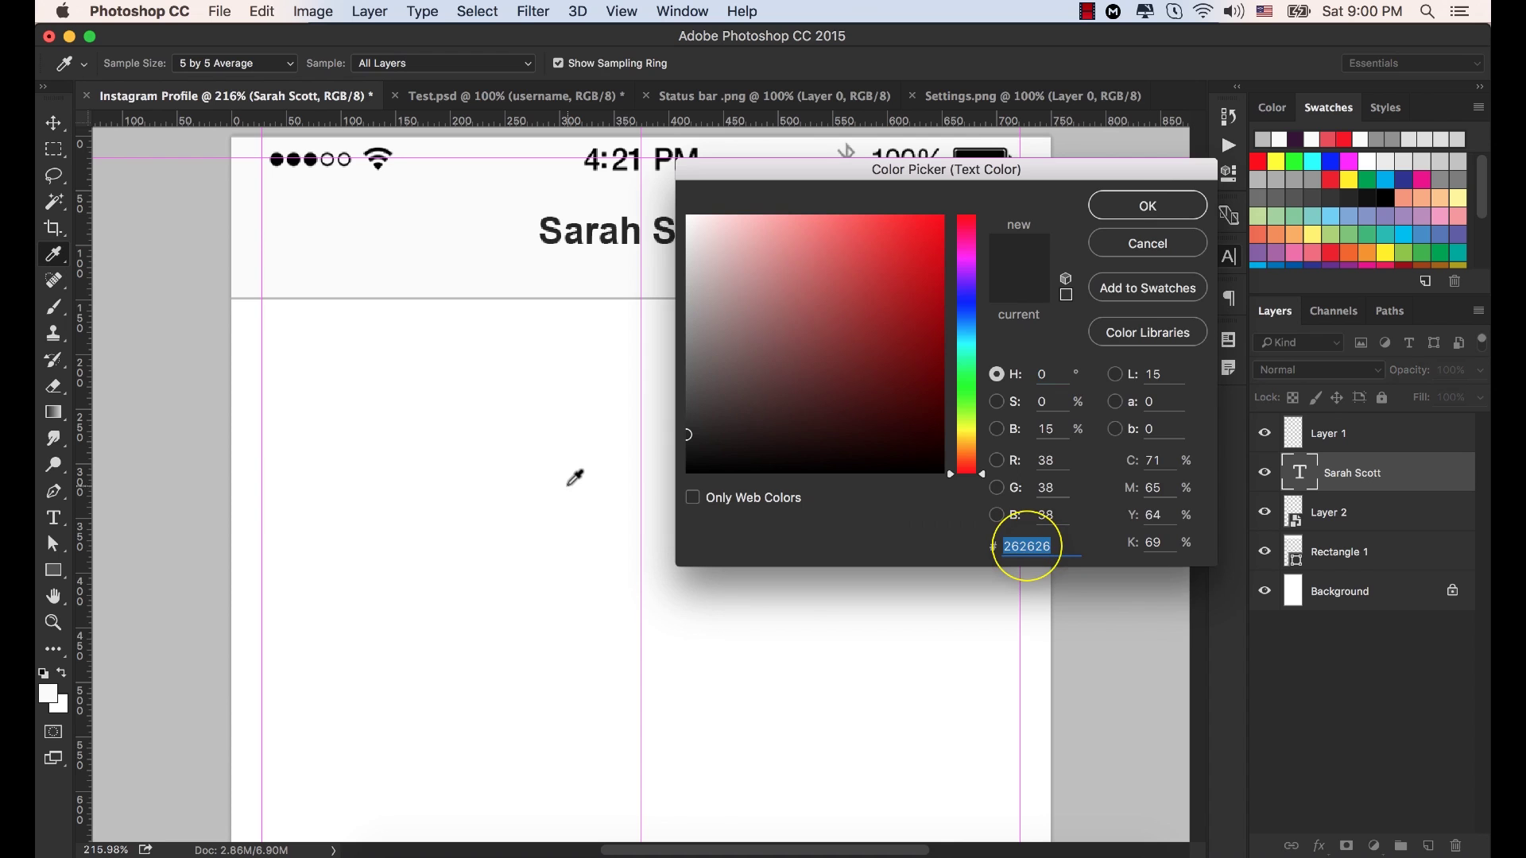
click(1147, 205)
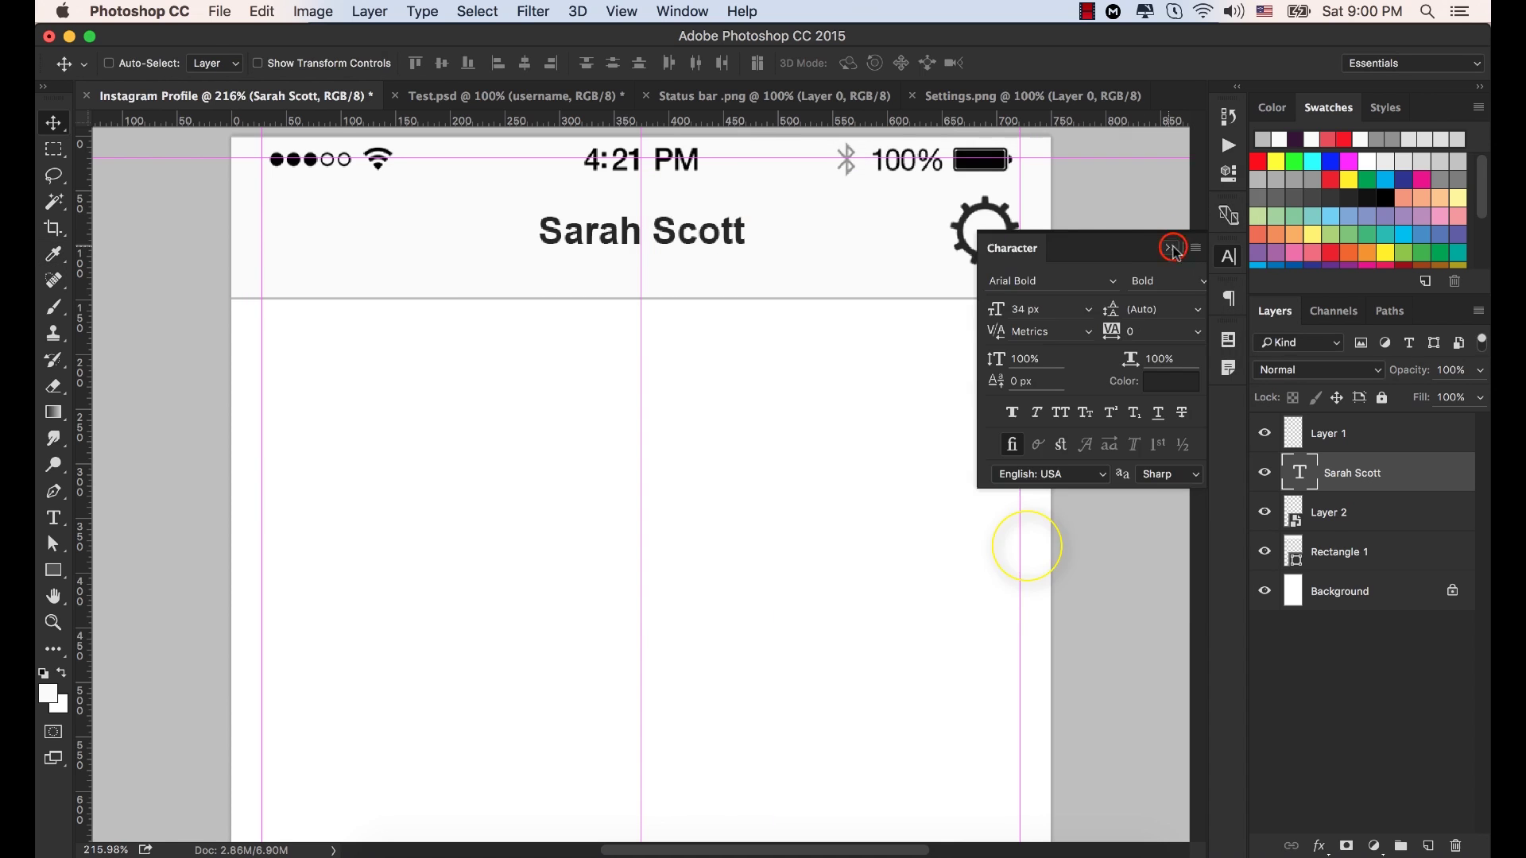
click(1170, 248)
- Select the gear layer and scale the gear icon down to about 44 px
click(1335, 524)
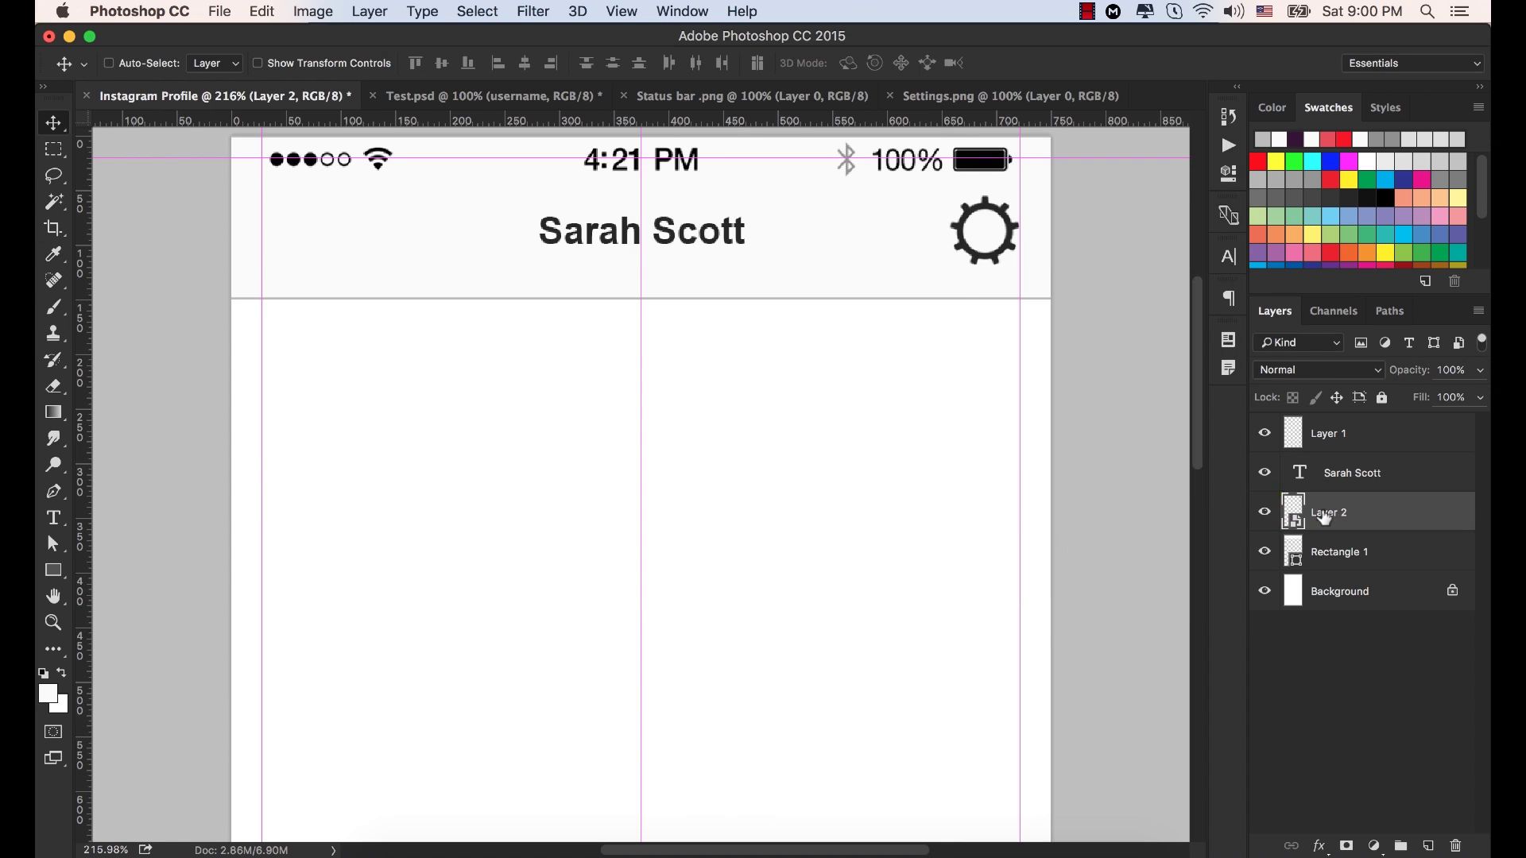
click(1264, 513)
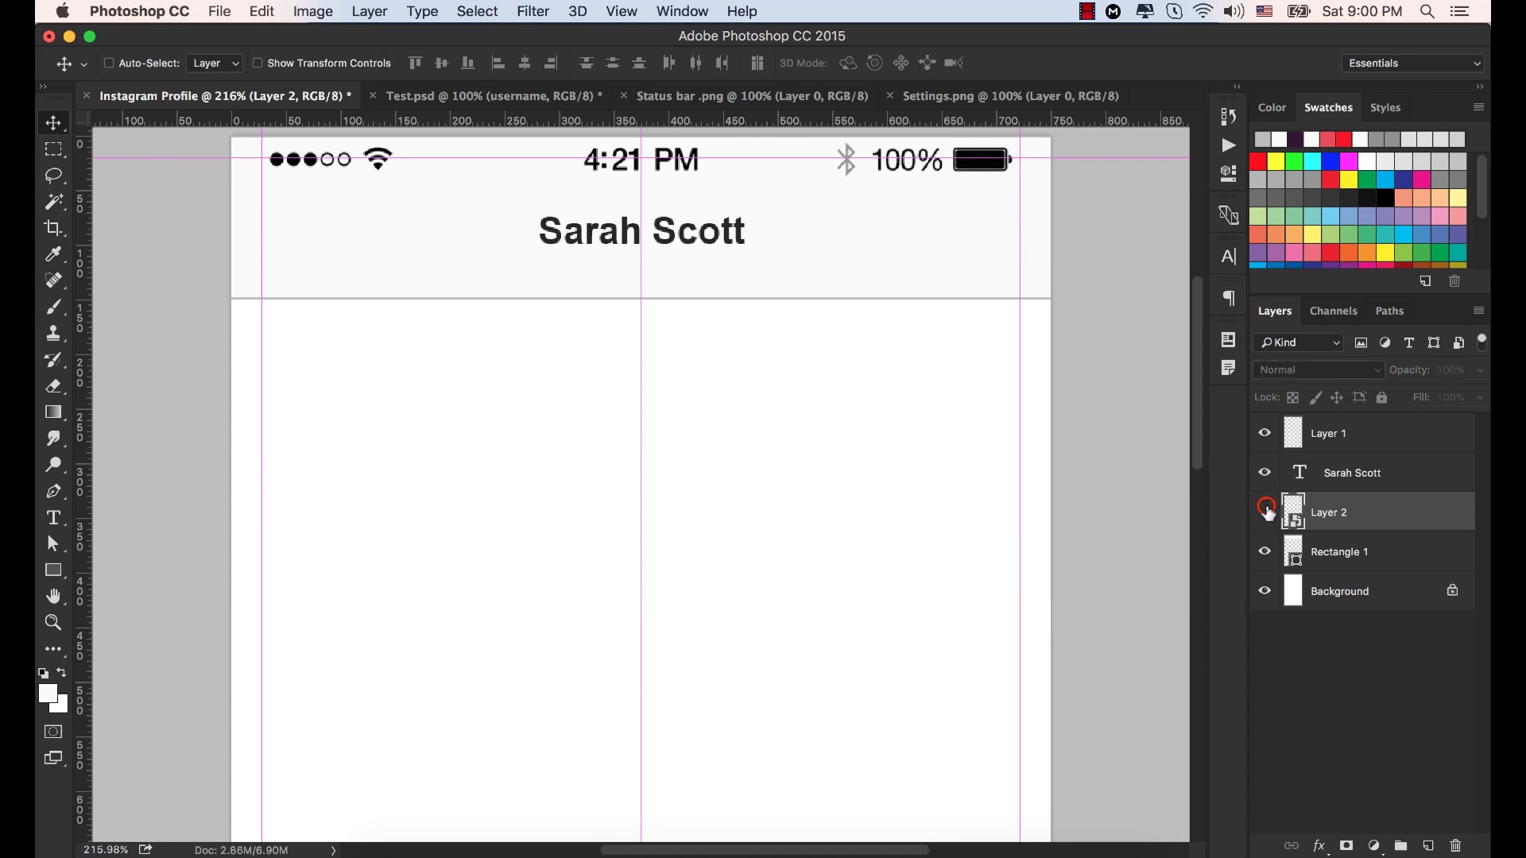
click(1265, 513)
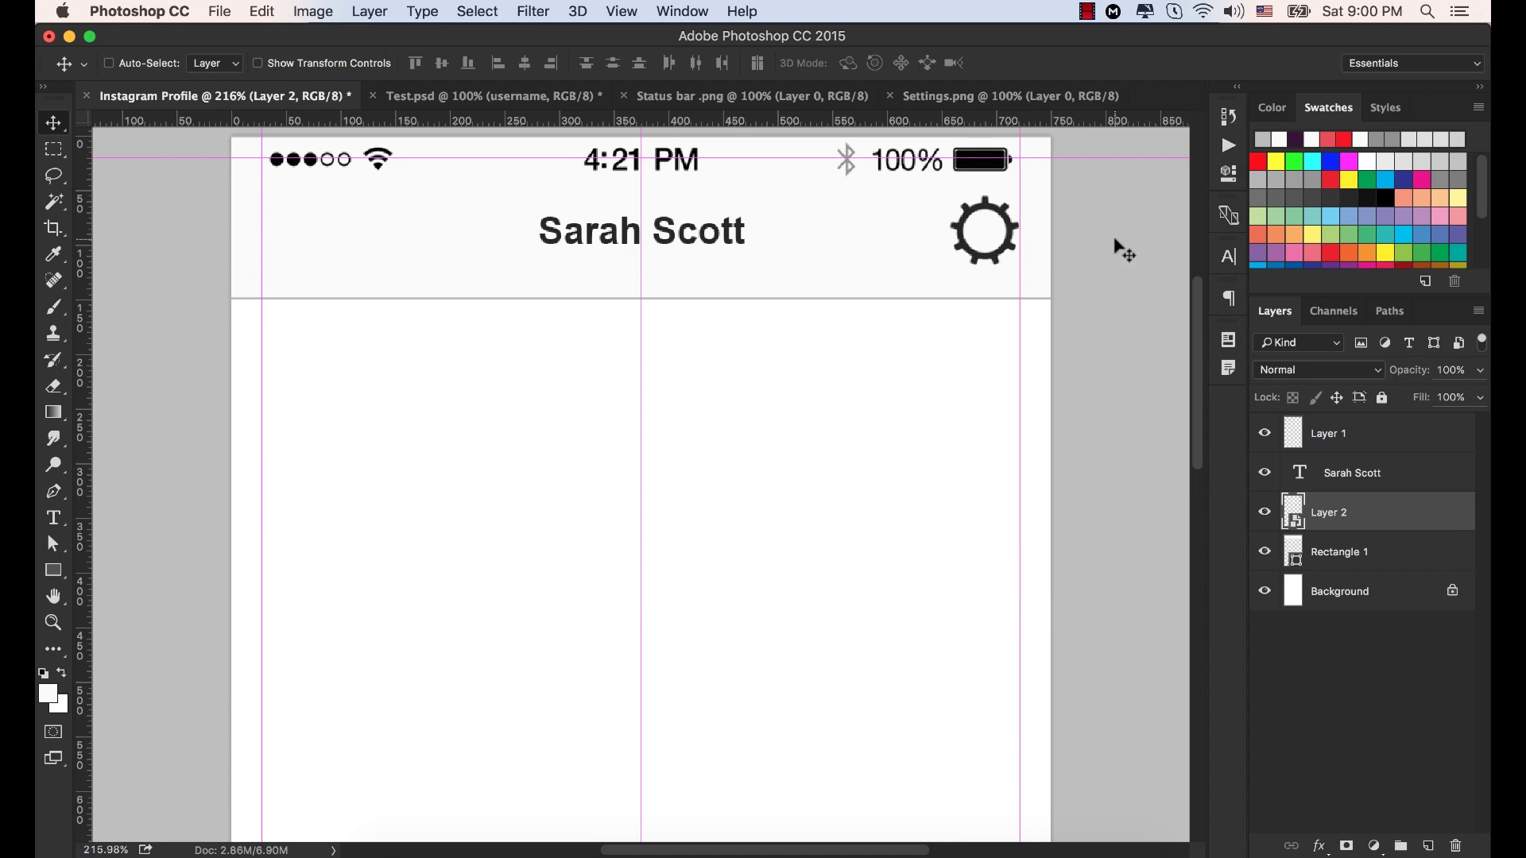
key(super+t)
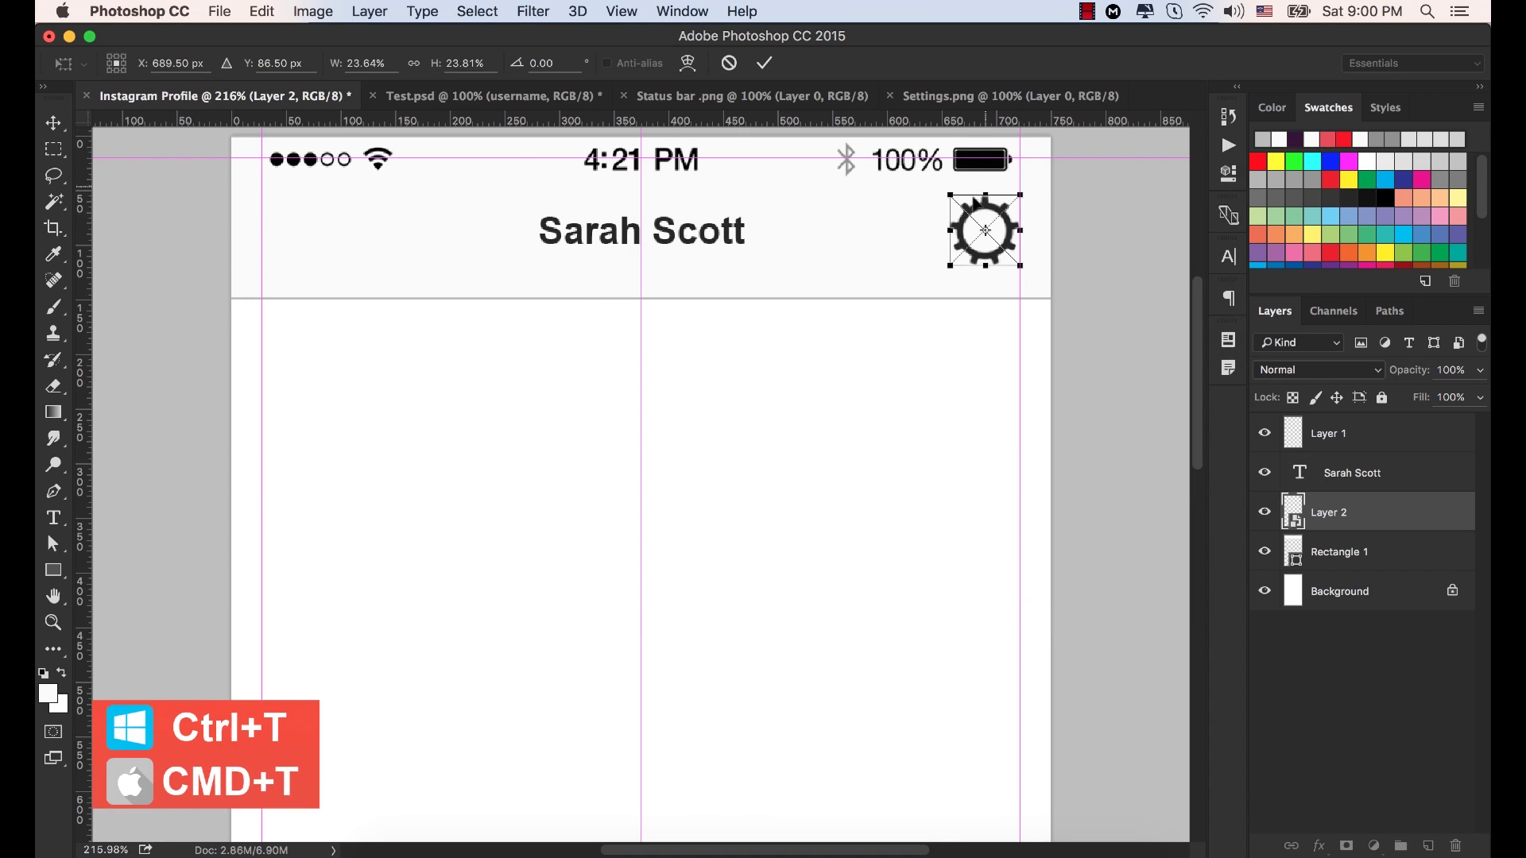
drag(951, 194, 980, 208)
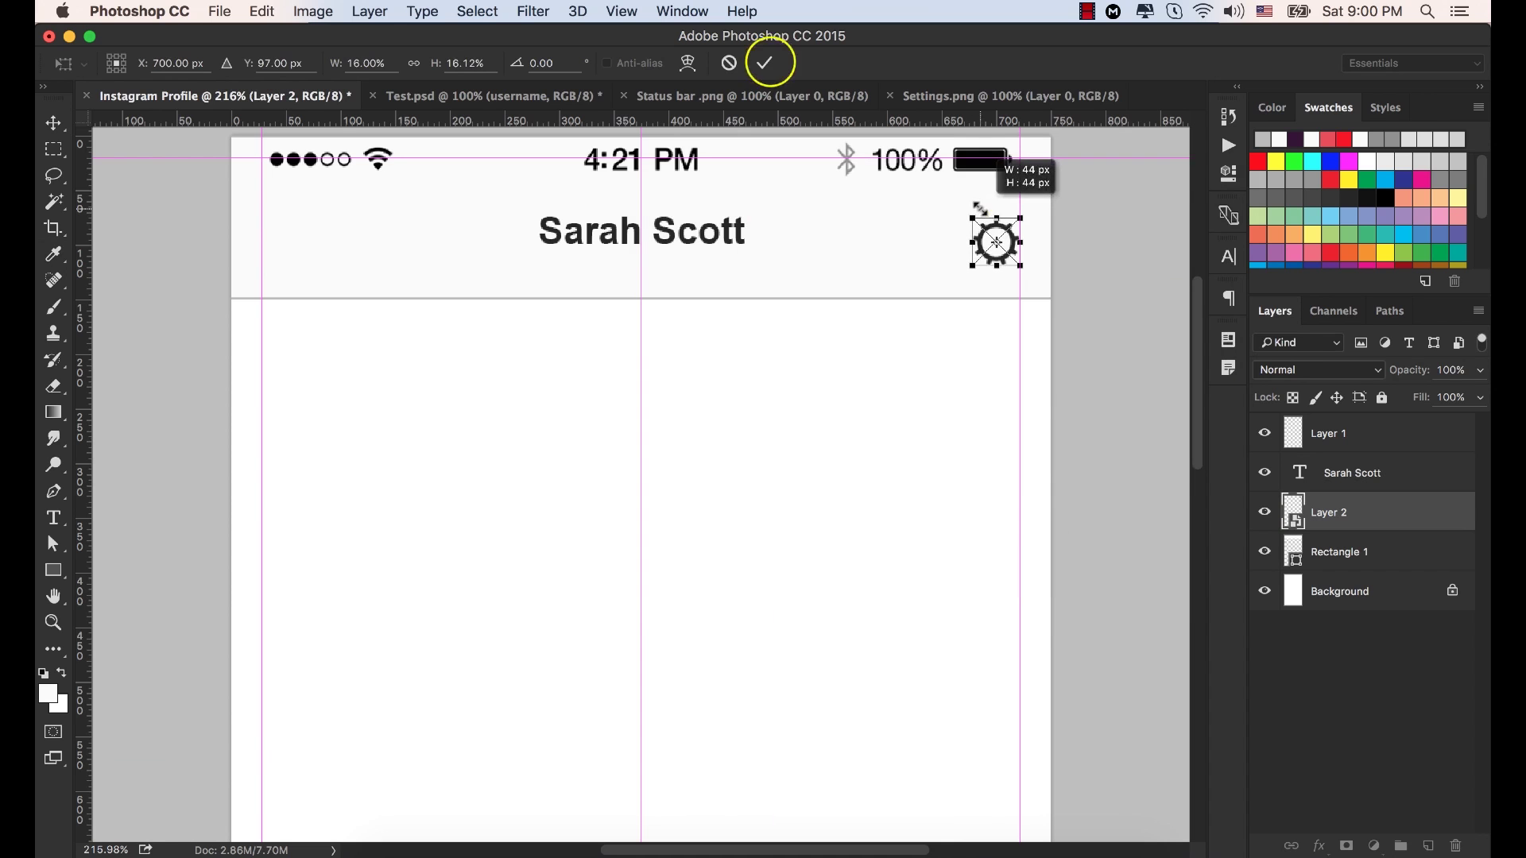
key(Return)
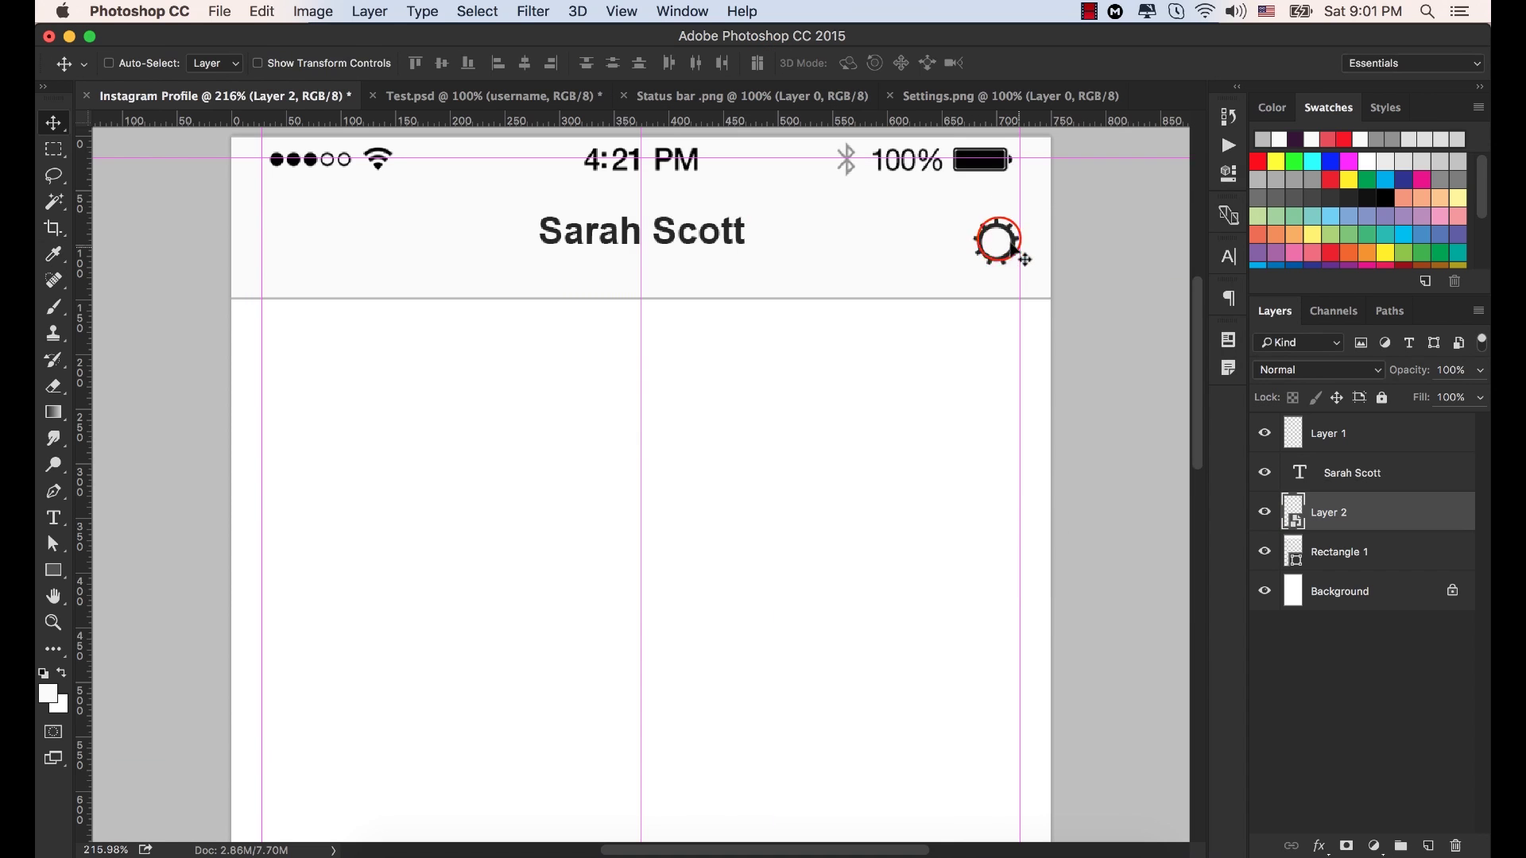
- Move the gear level with the centred name, aligning it to a horizontal guide
drag(1005, 244, 989, 226)
drag(127, 120, 250, 18)
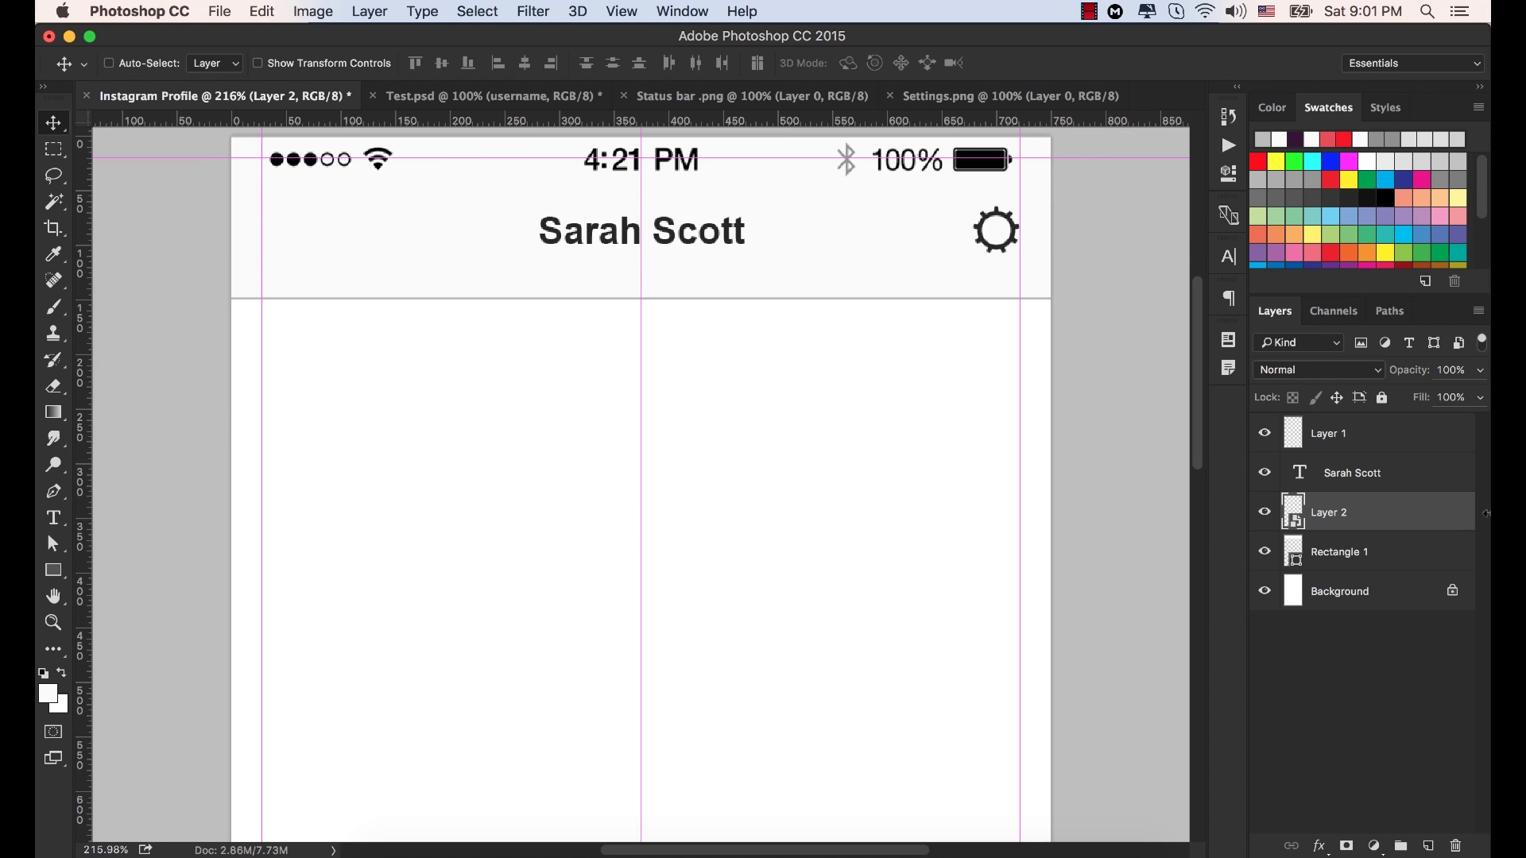
key(Down)
key(Down)
key(Down)
- Group Layer 1, the name text, Layer 2 and Rectangle 1 into a group named 'Top bar'
click(1342, 437)
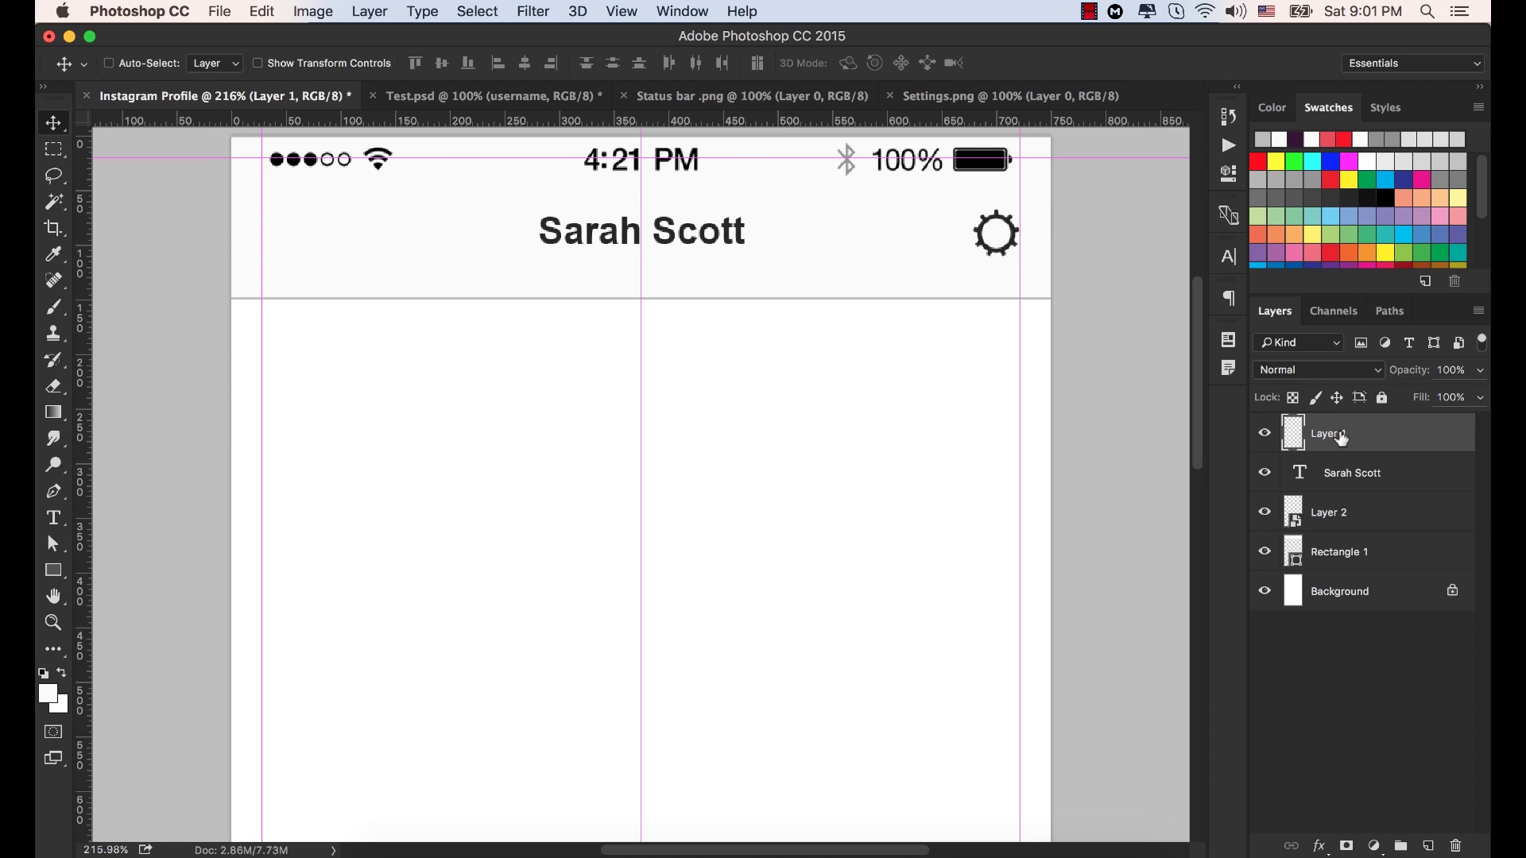
key(super)
click(1367, 473)
shift+click(1367, 512)
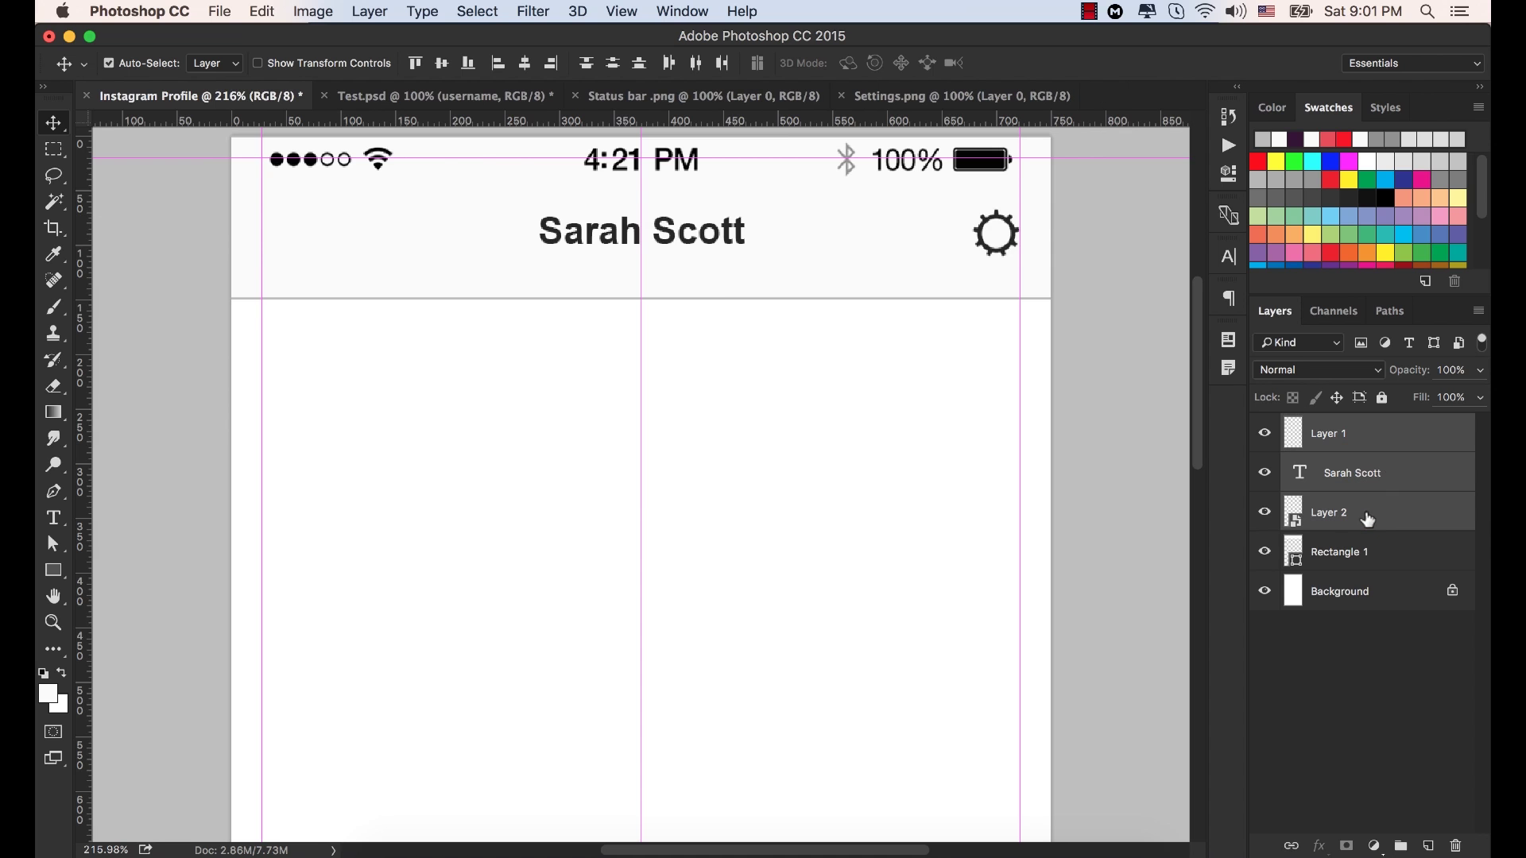
shift+click(1367, 548)
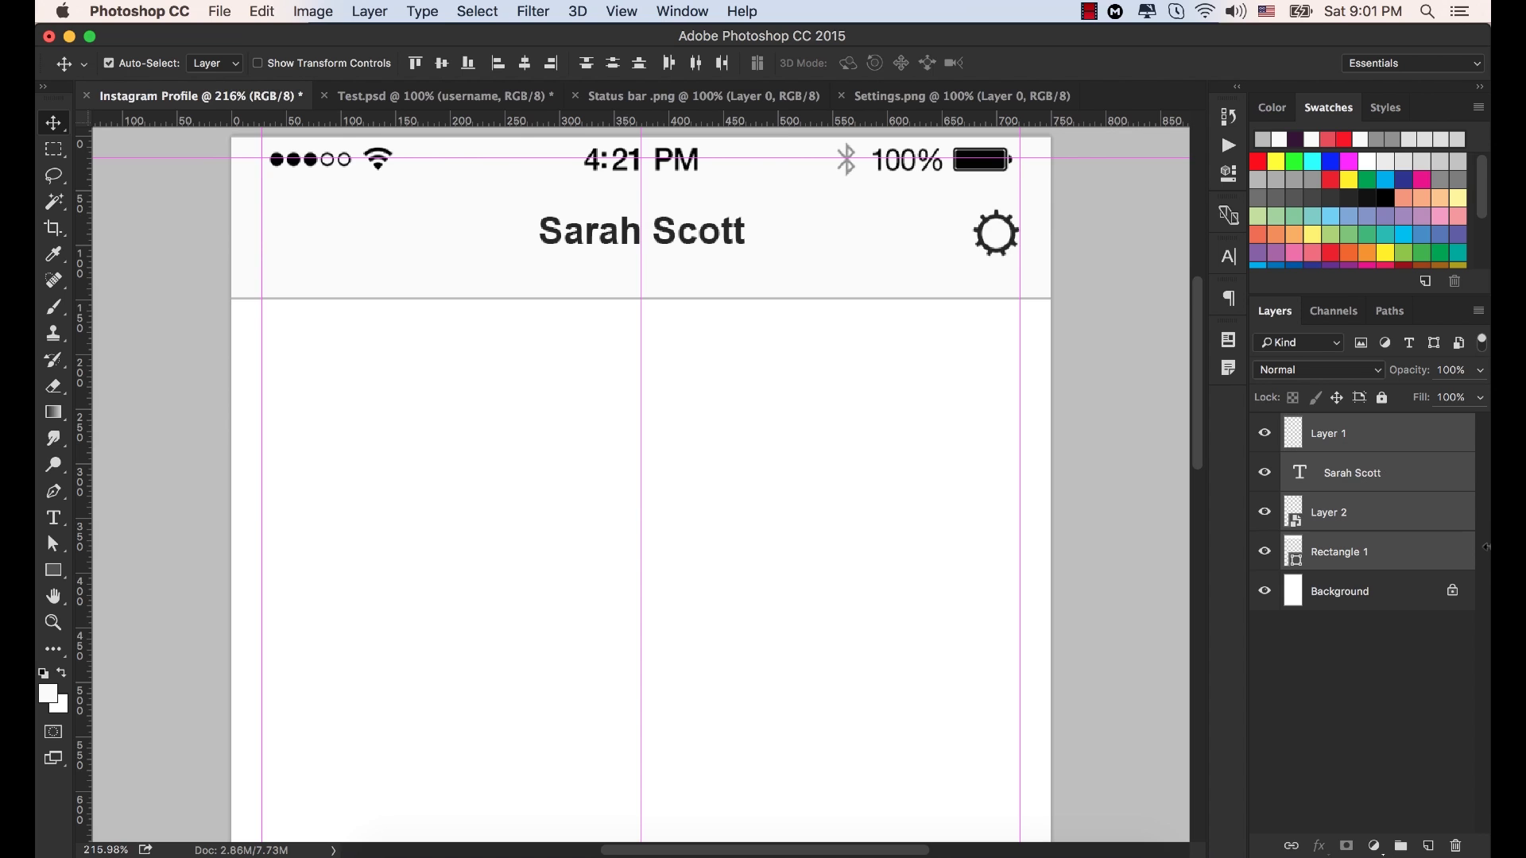
key(super+g)
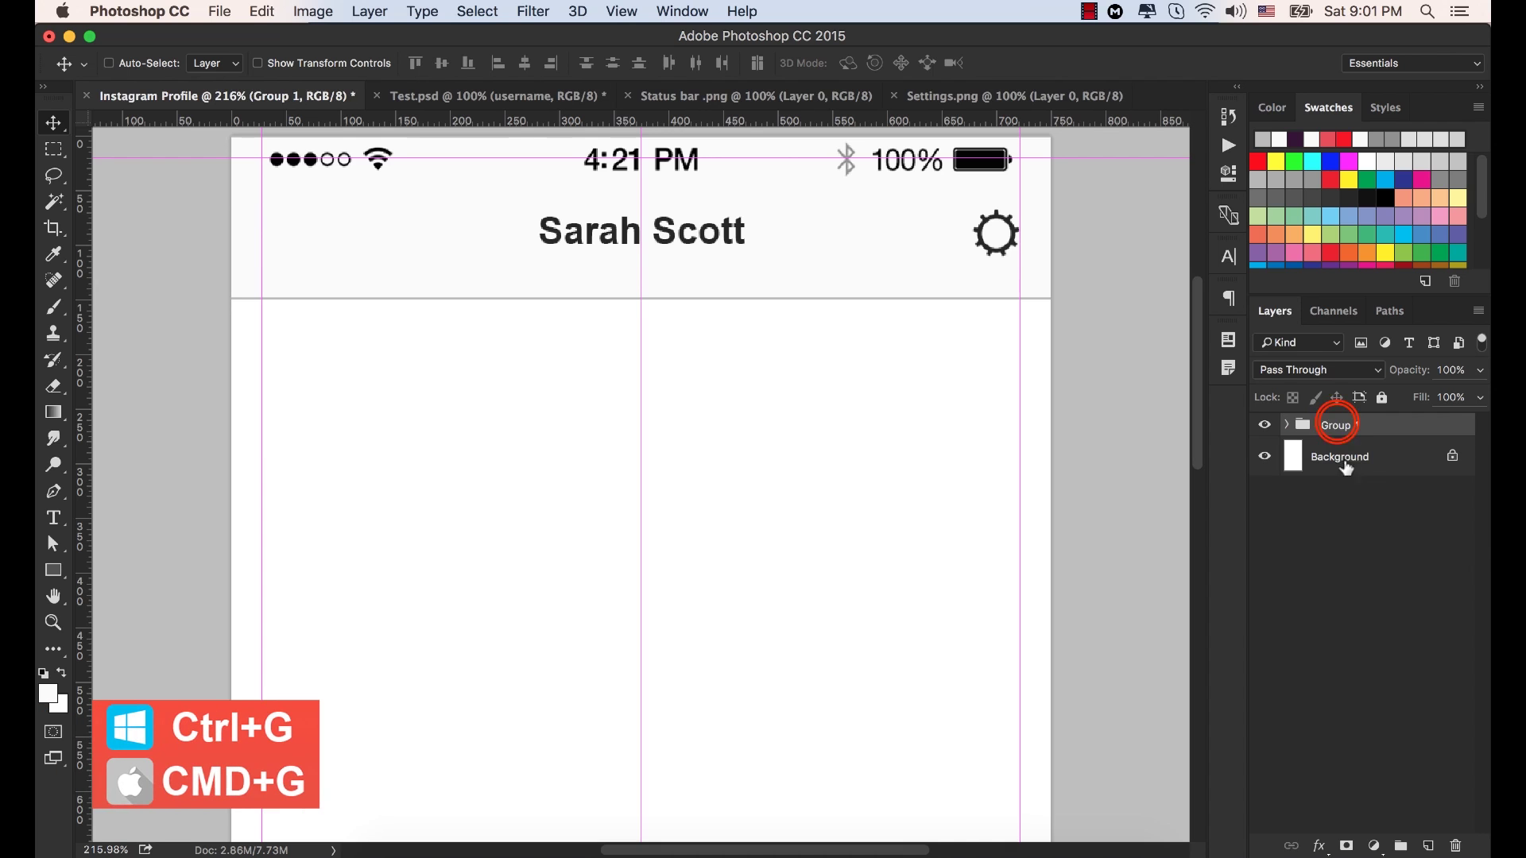
double_click(1340, 425)
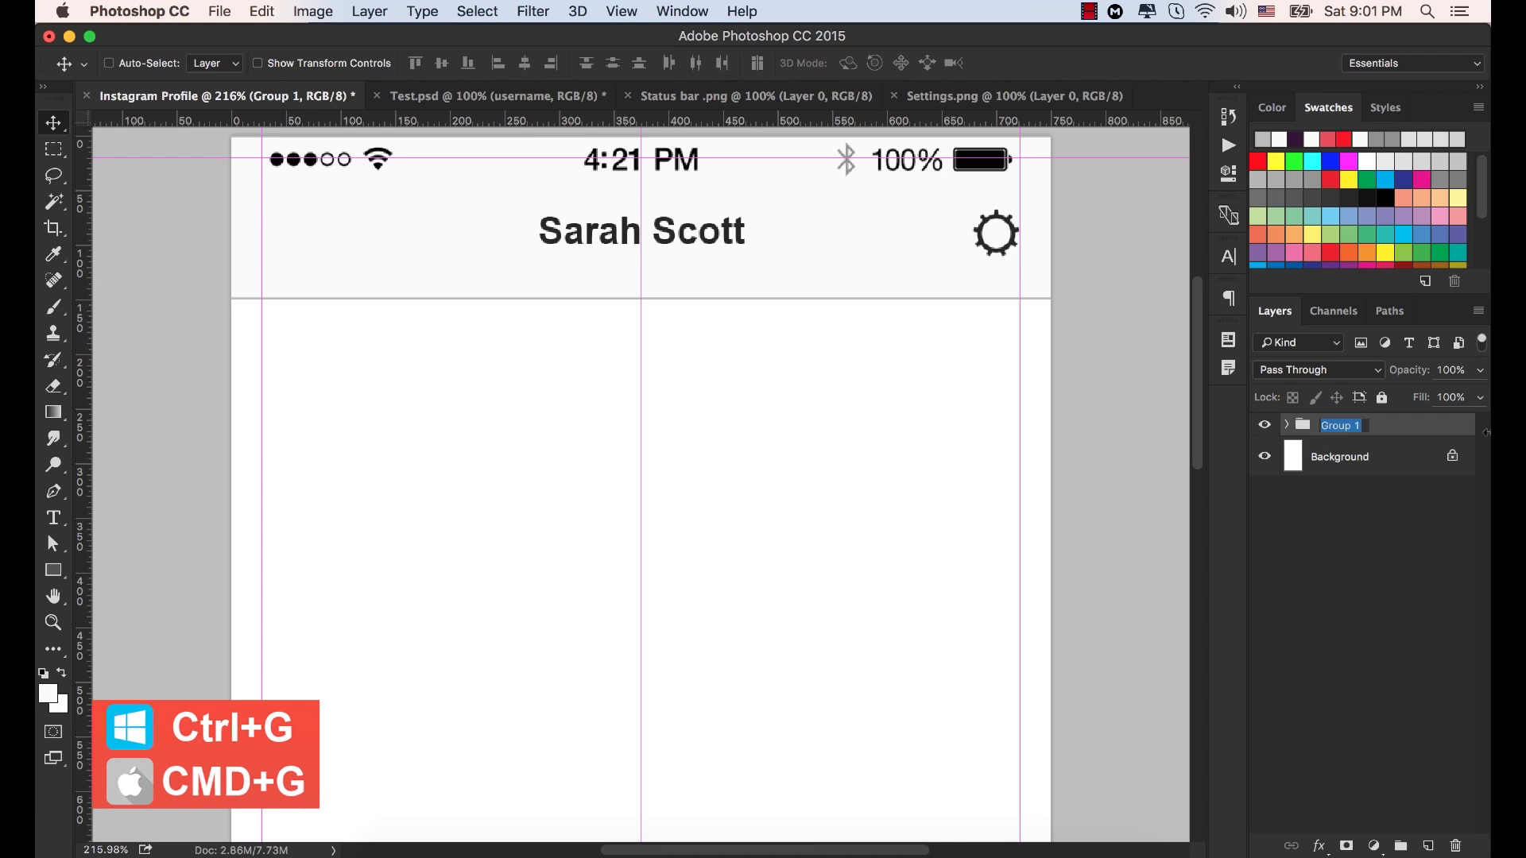
text(Top bar)
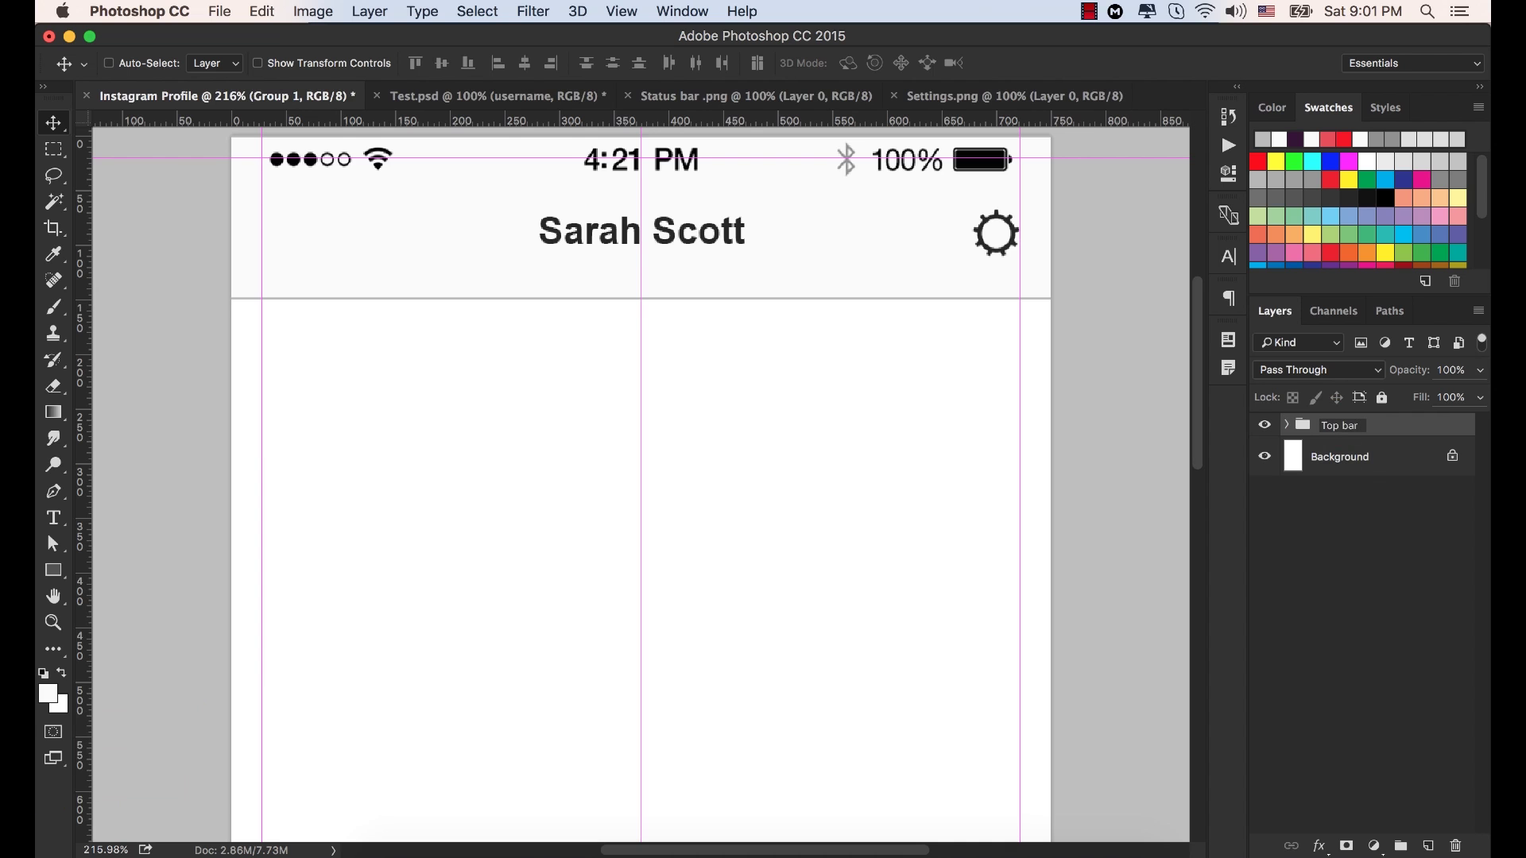
key(Return)
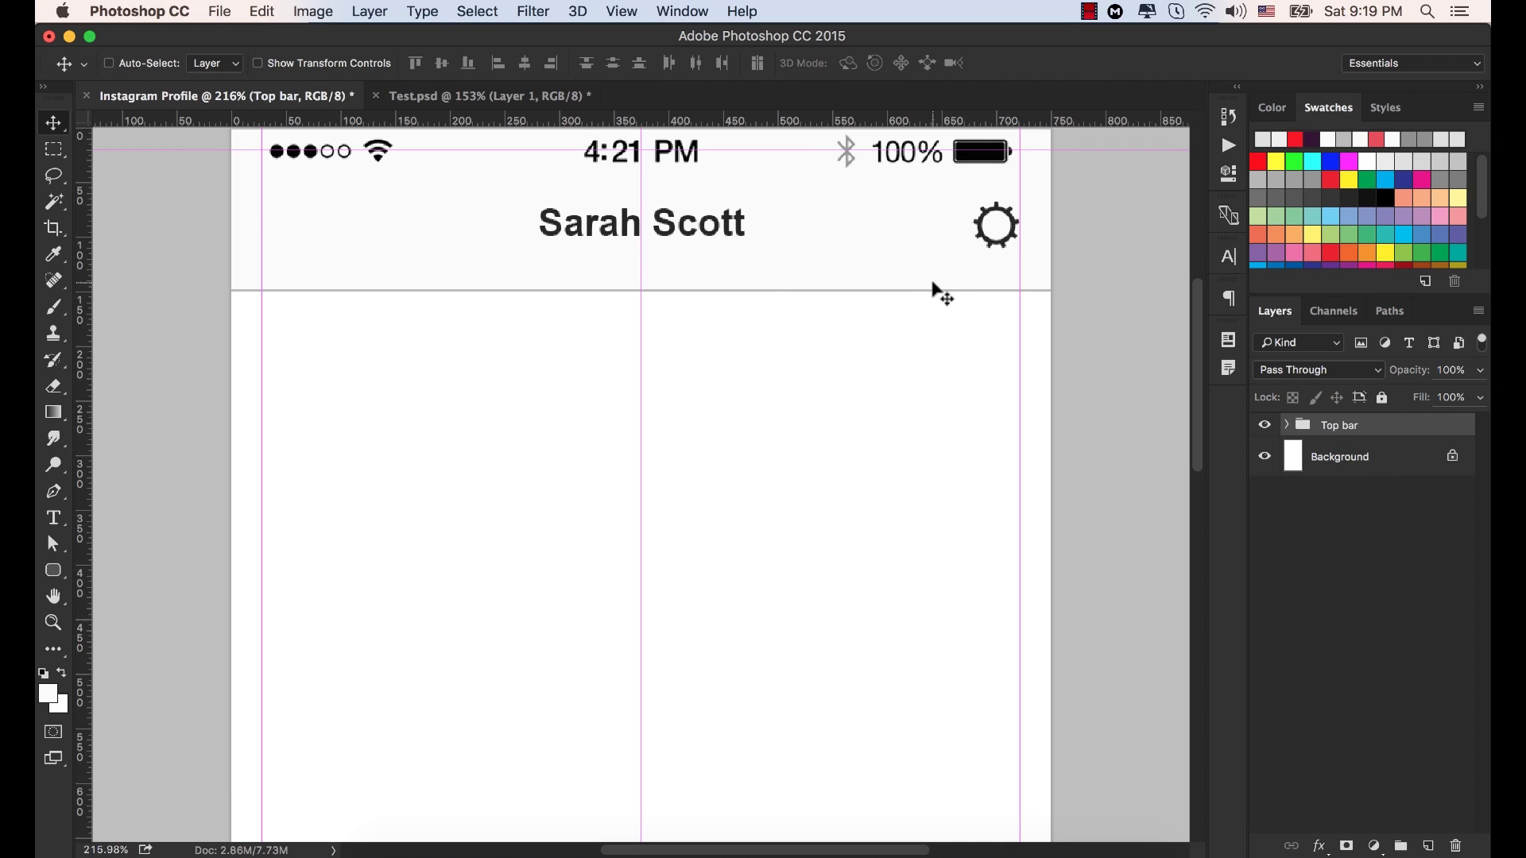
- Drag a horizontal guide down from the ruler to Y 111 px, below the header
drag(160, 122, 165, 177)
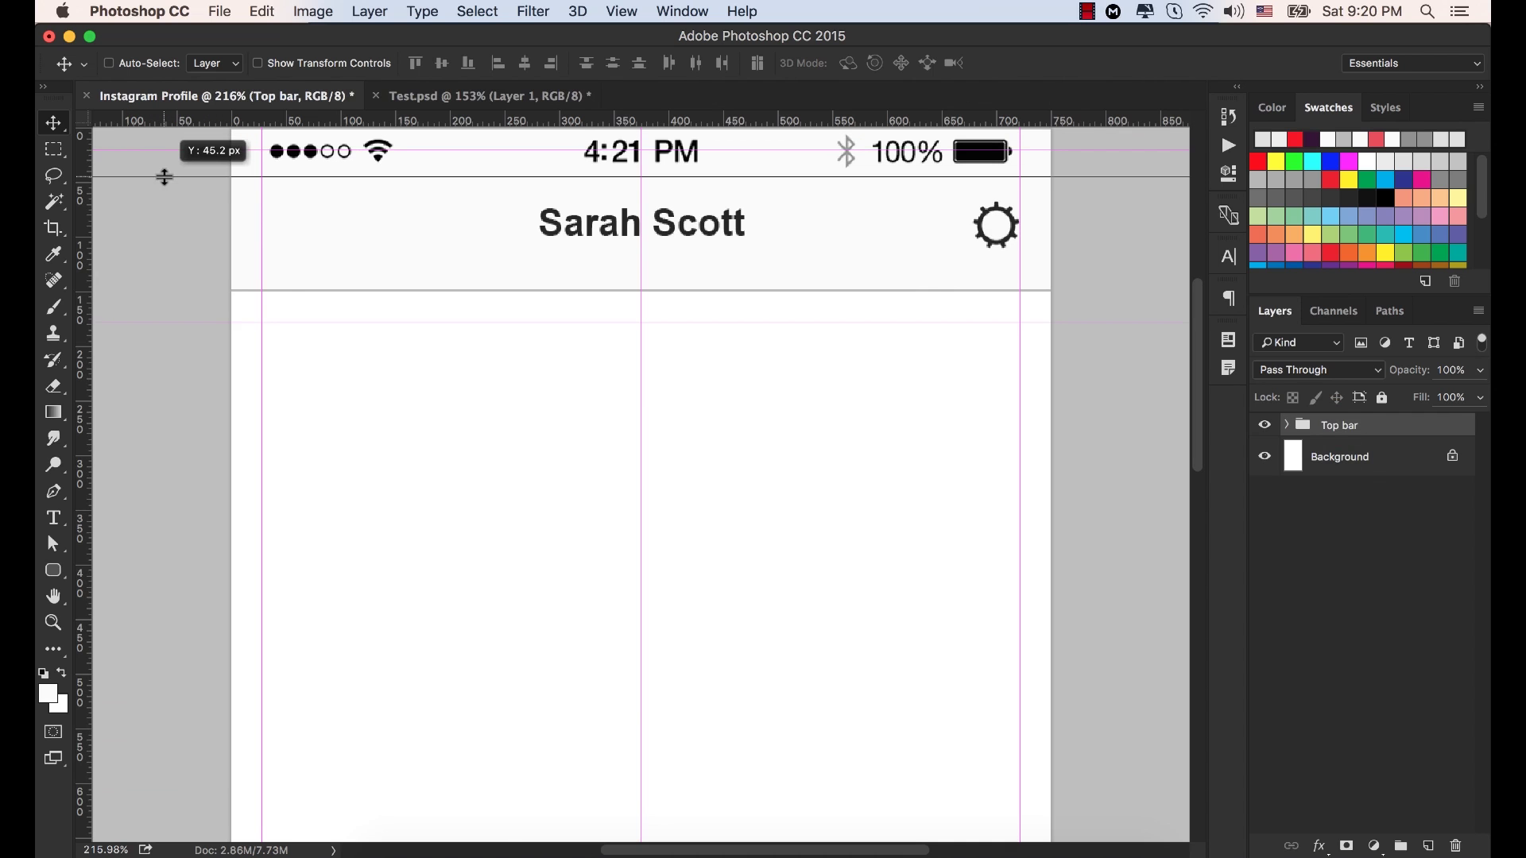
drag(165, 176, 200, 430)
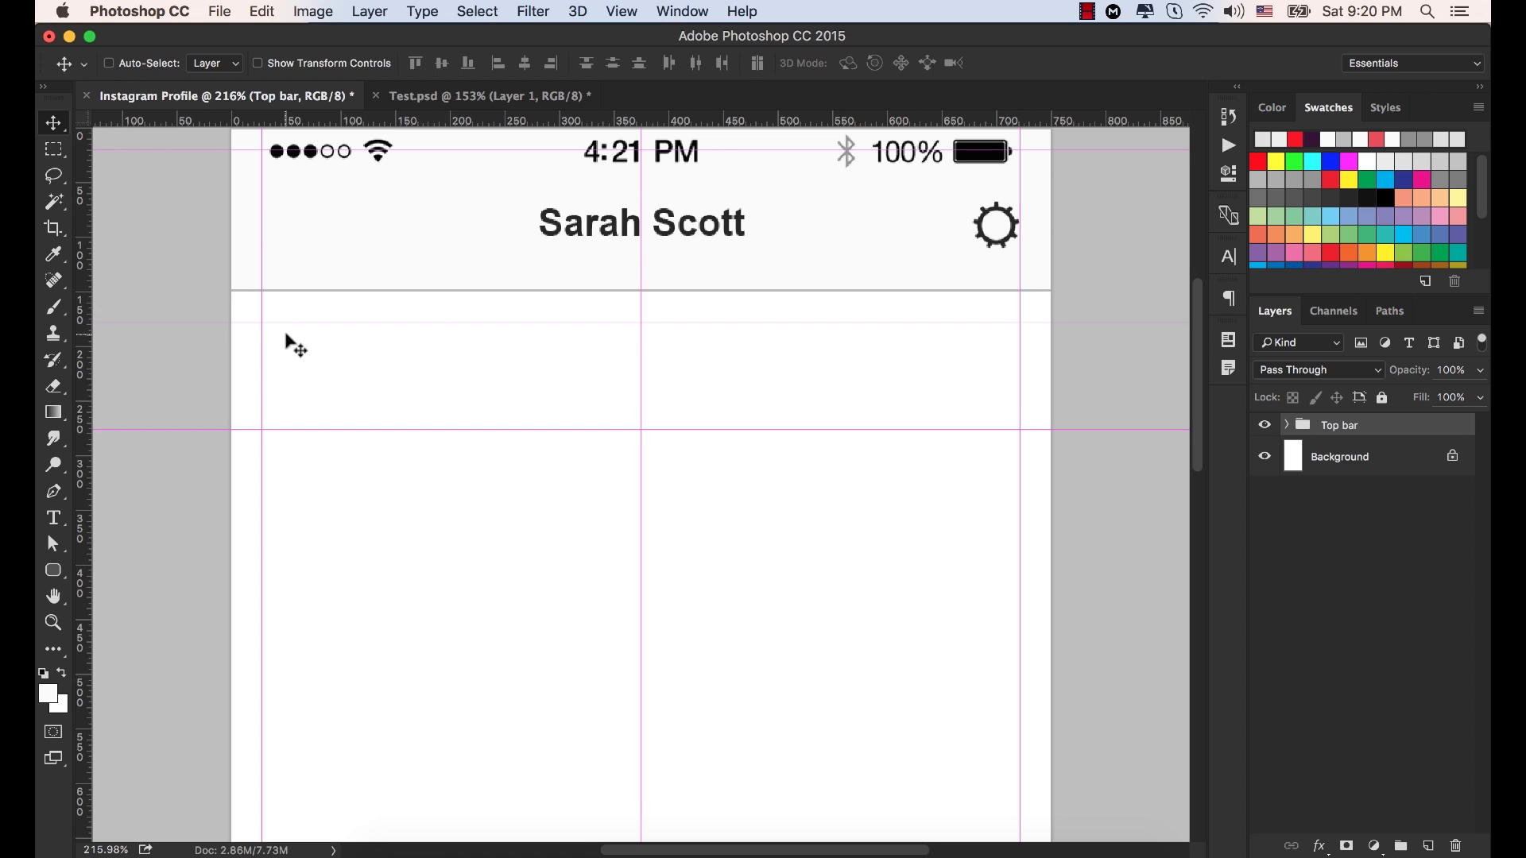
- Draw an unfilled 180 × 180 px circle with the Ellipse Tool below the header at left
click(50, 574)
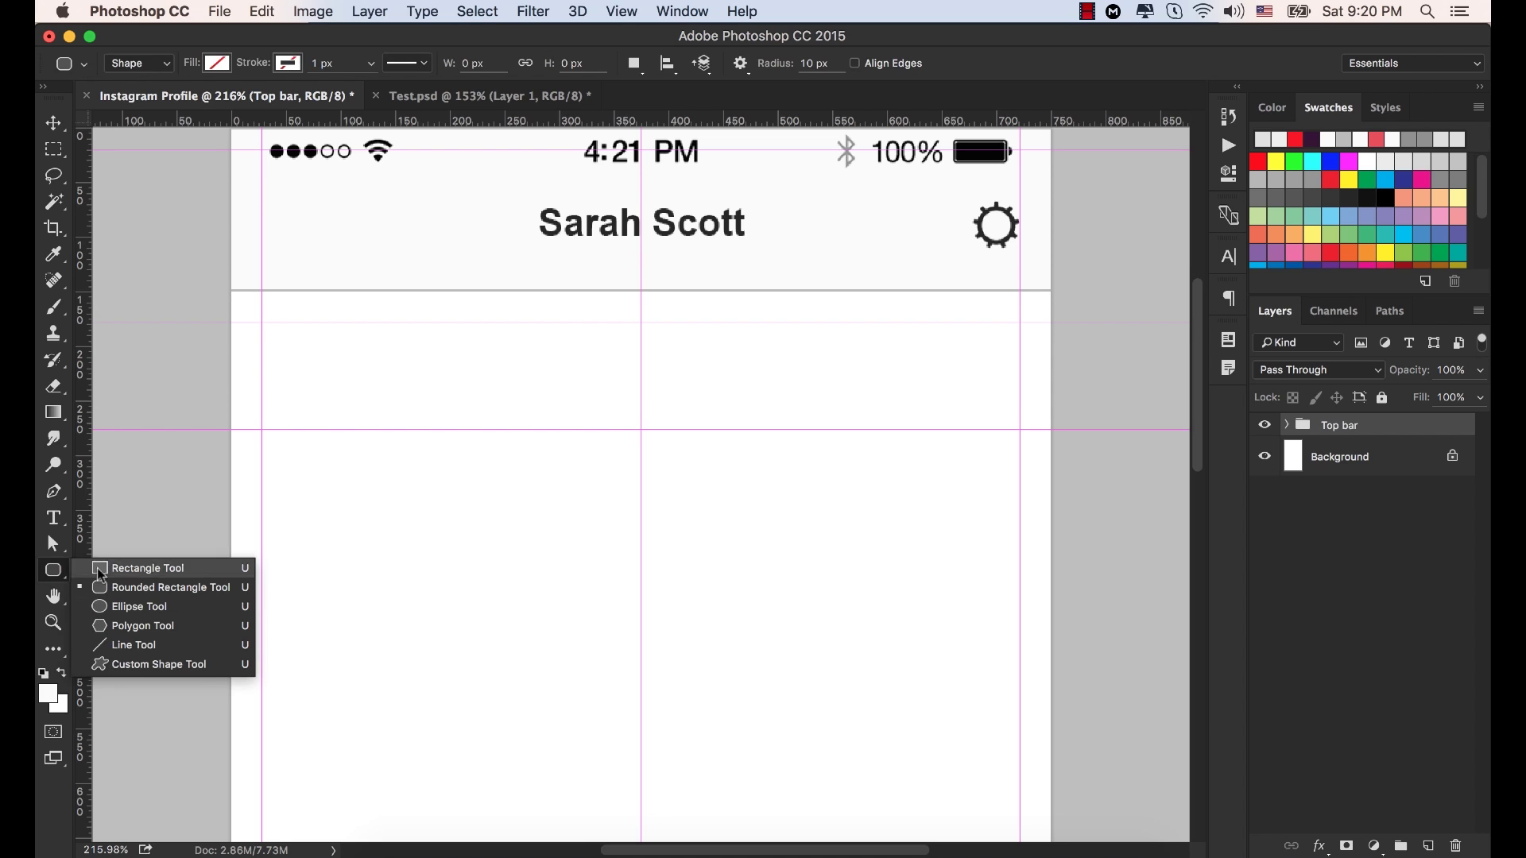
click(136, 607)
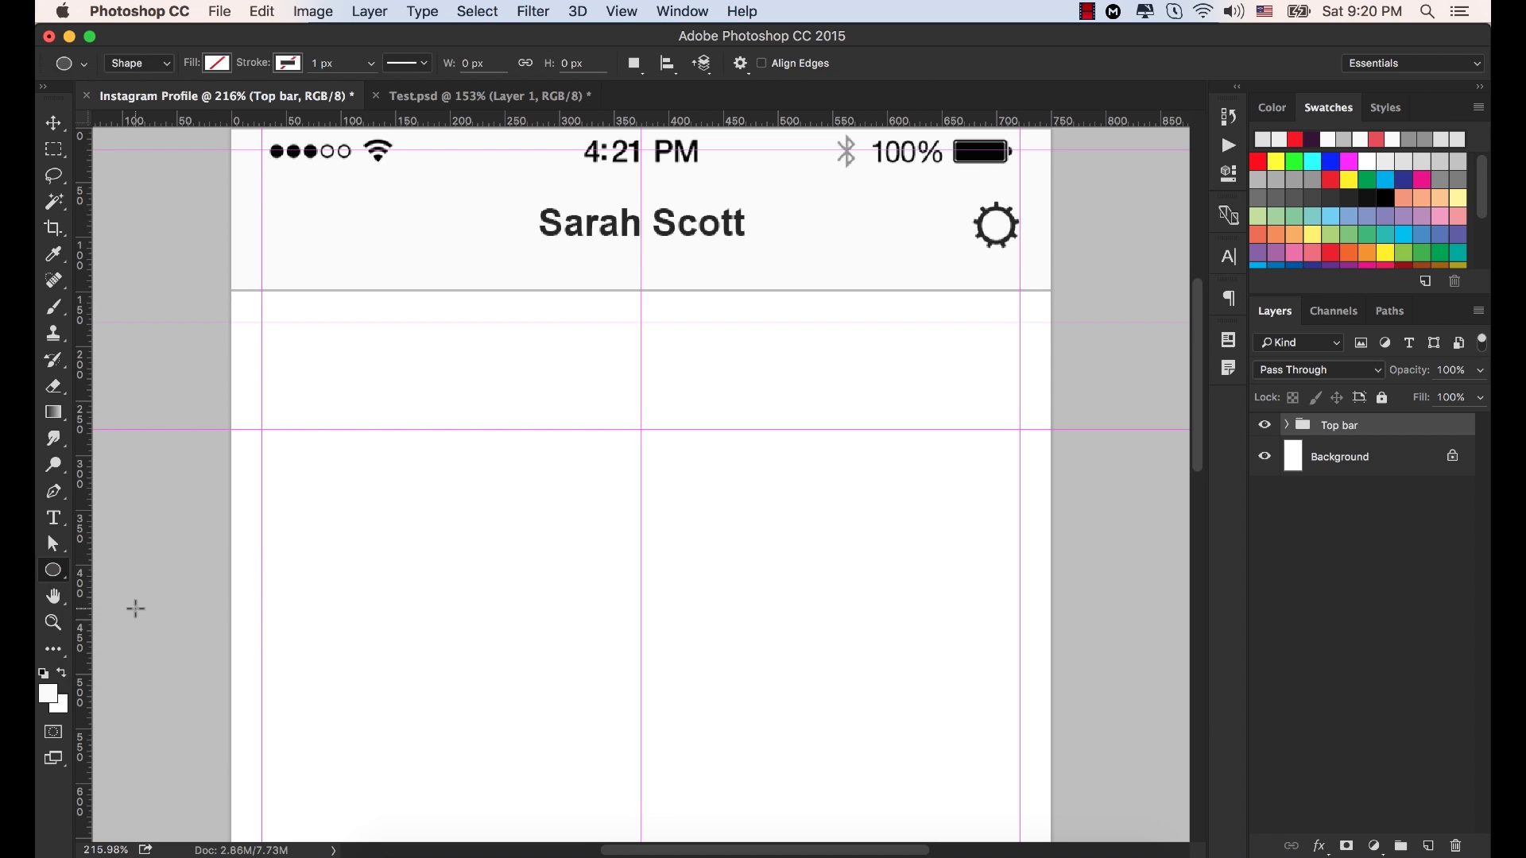
click(295, 337)
drag(296, 337, 351, 395)
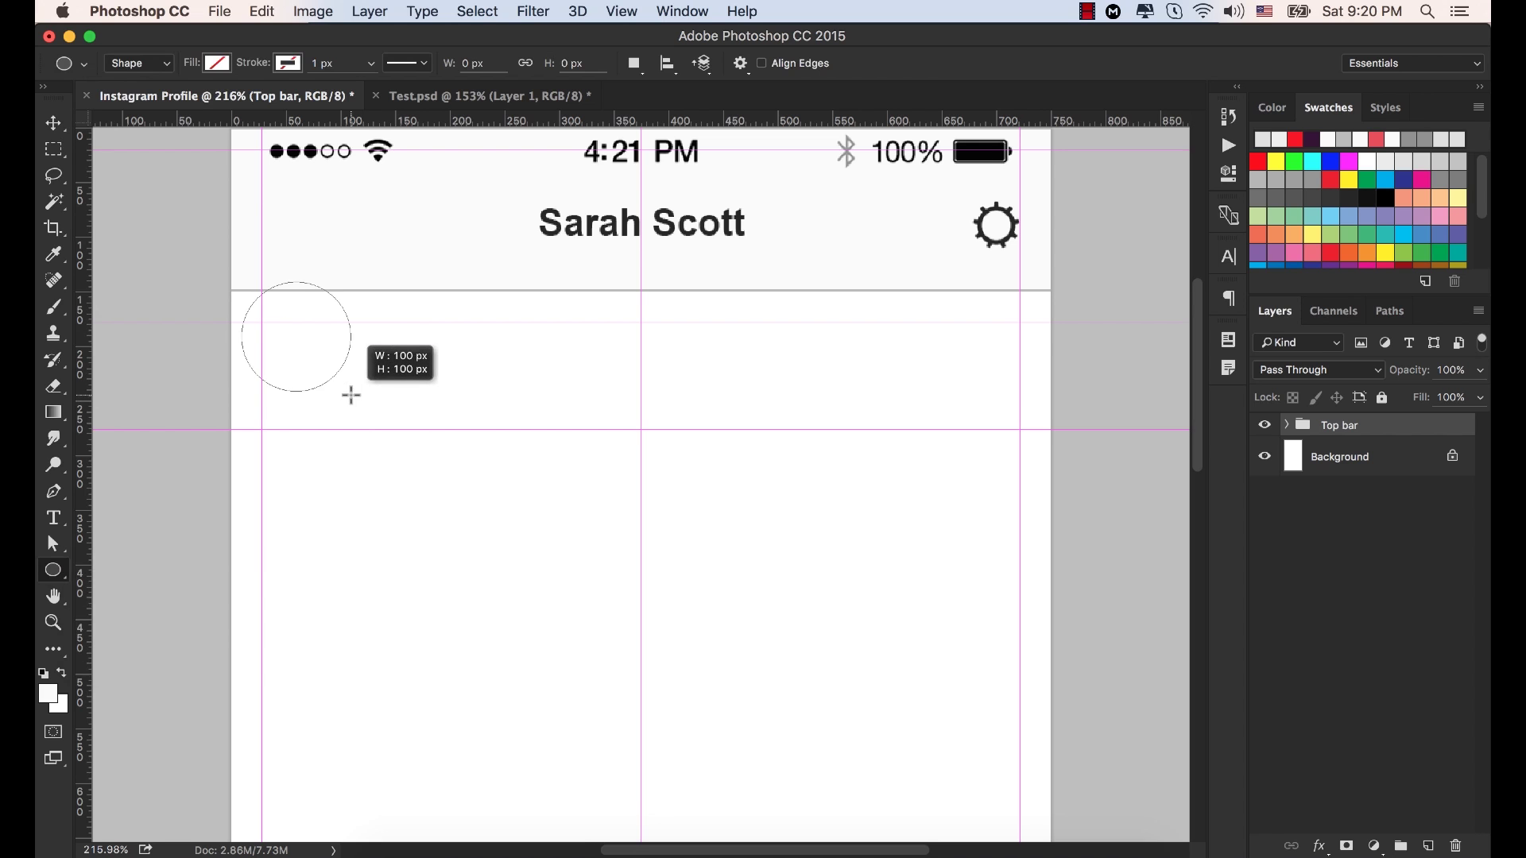
drag(351, 395, 353, 397)
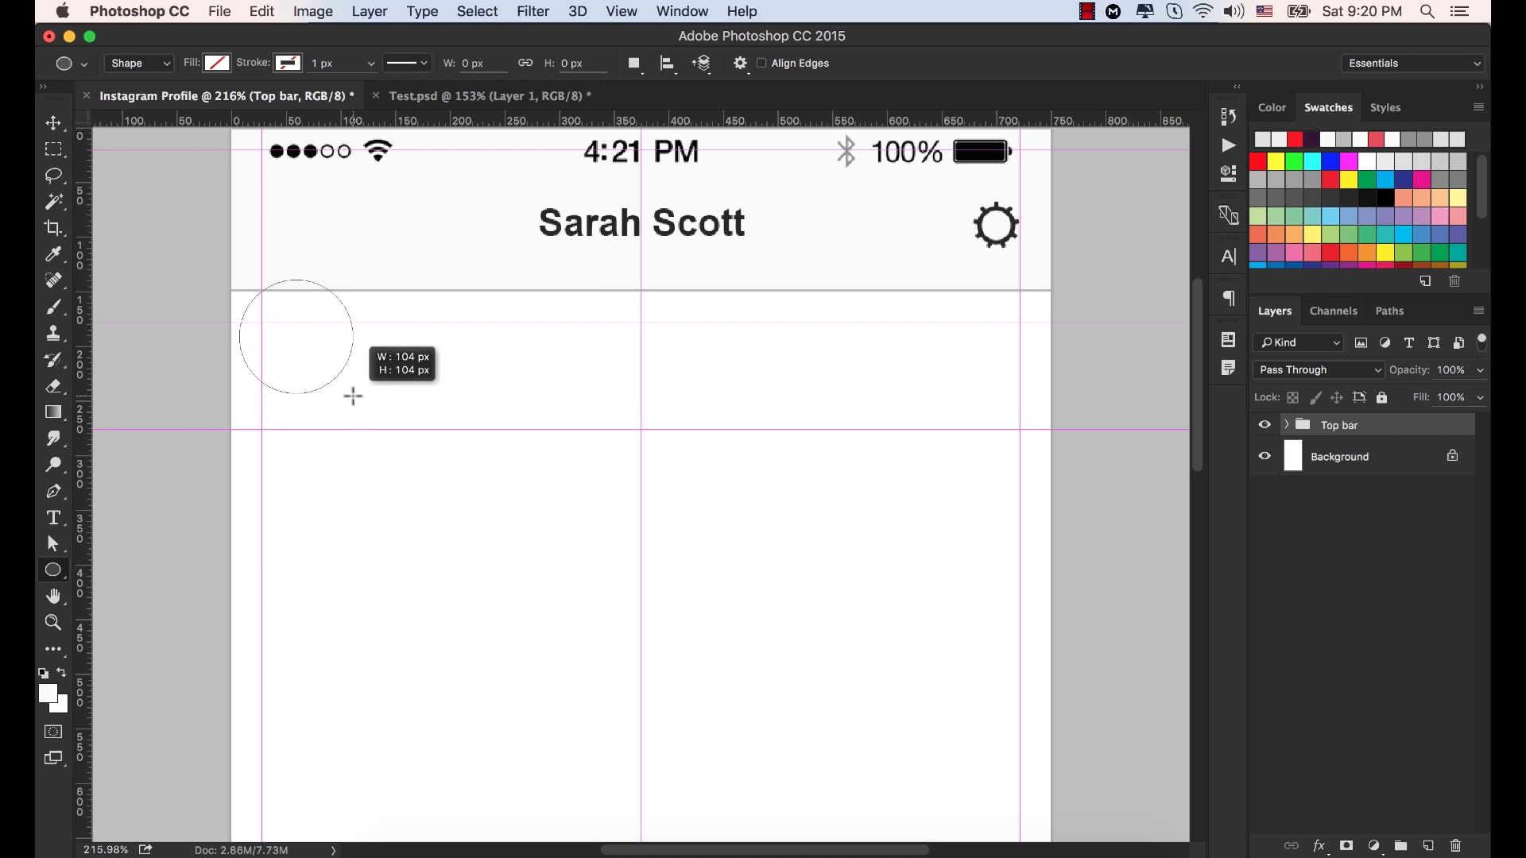
drag(354, 396, 430, 475)
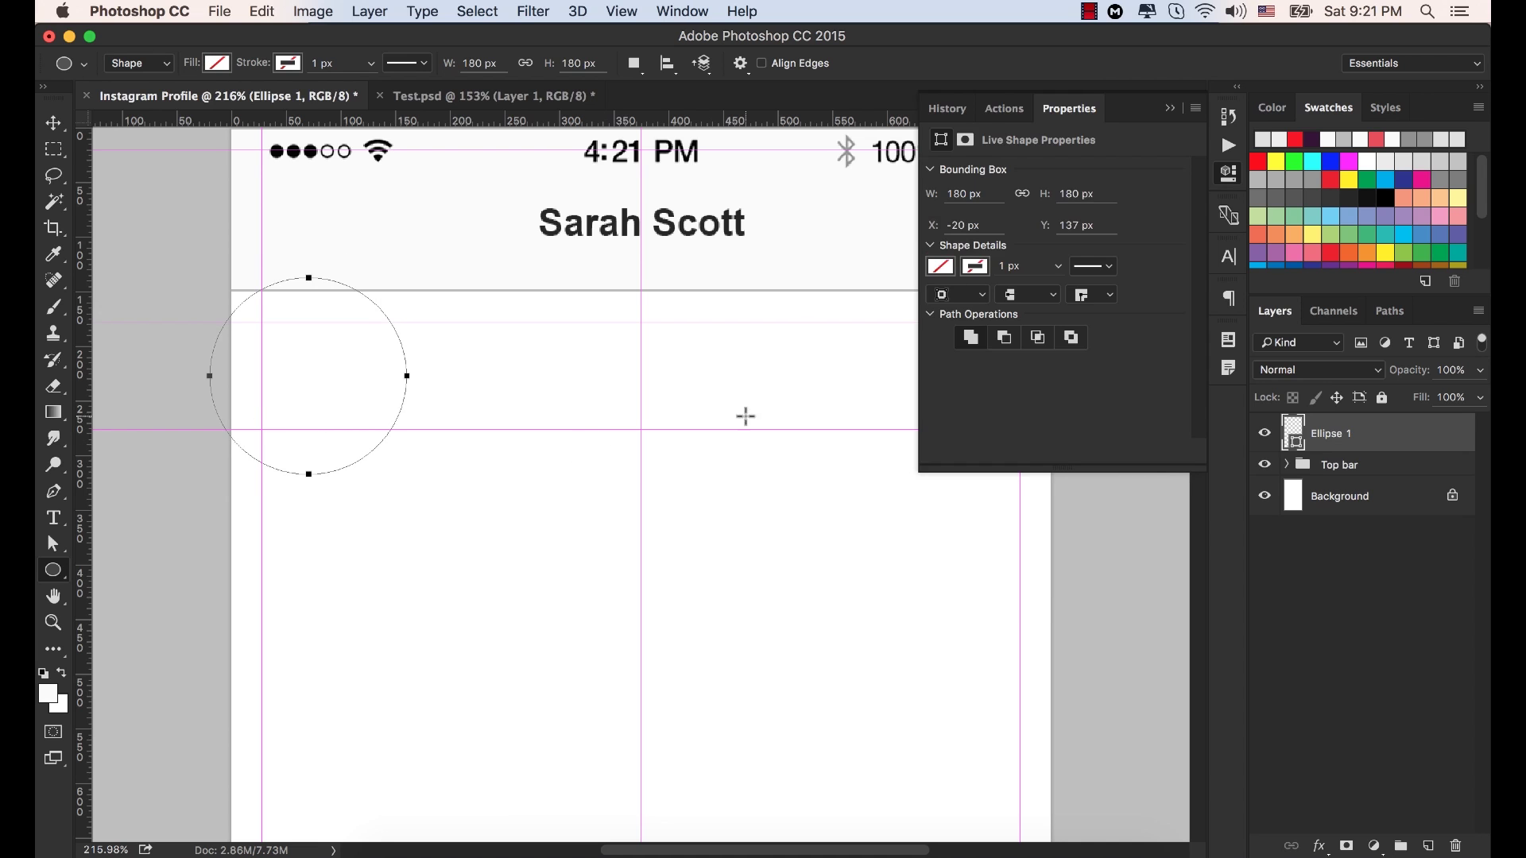
- Give Ellipse 1 a light grey fill in the Properties panel
click(940, 267)
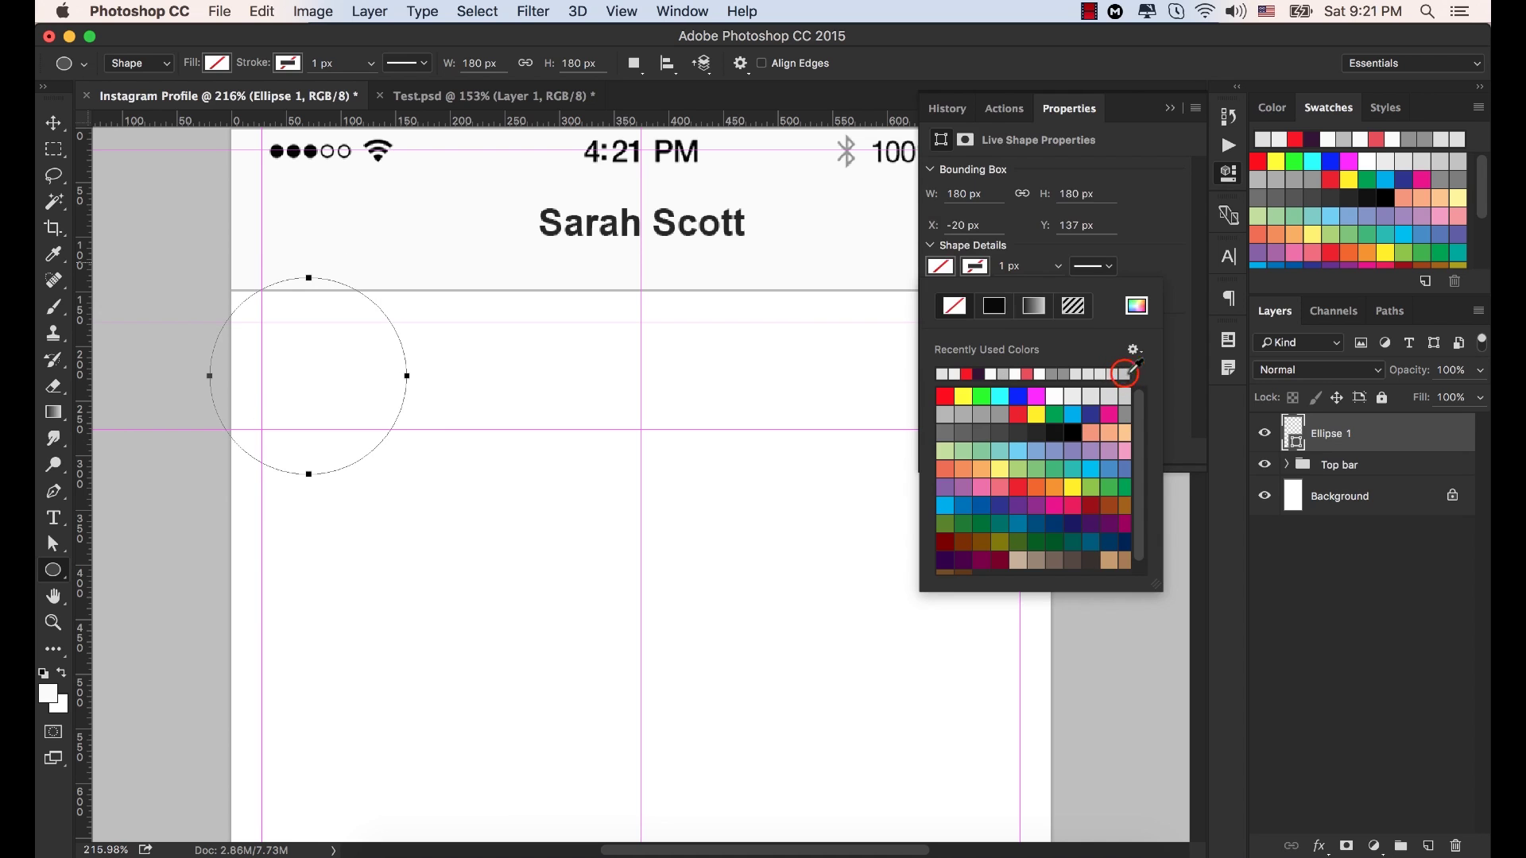
click(1125, 373)
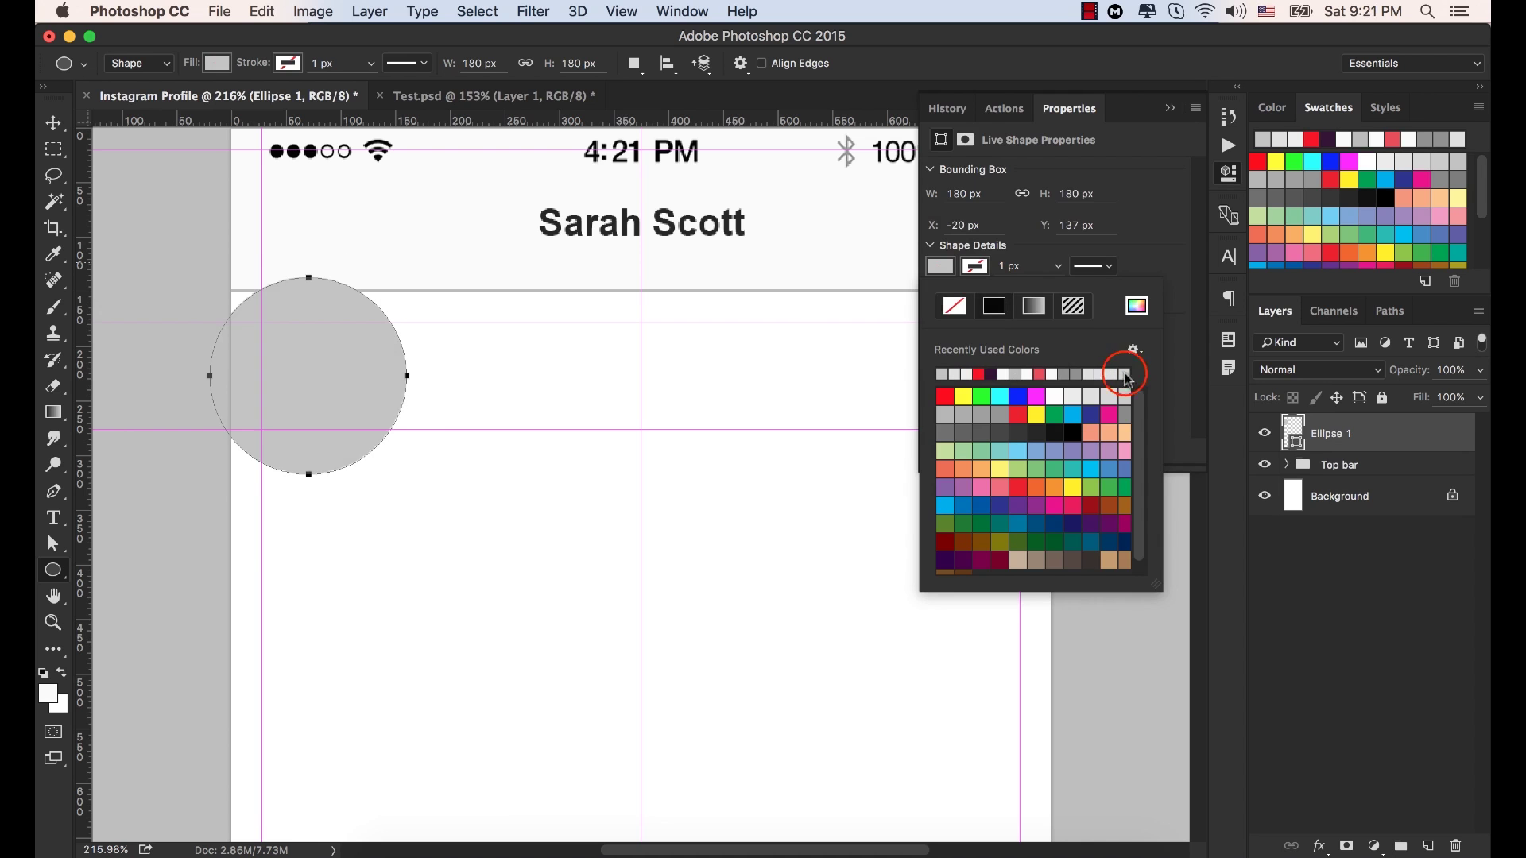
click(1169, 108)
- Move the grey circle down and right, against the left margin guide
click(52, 123)
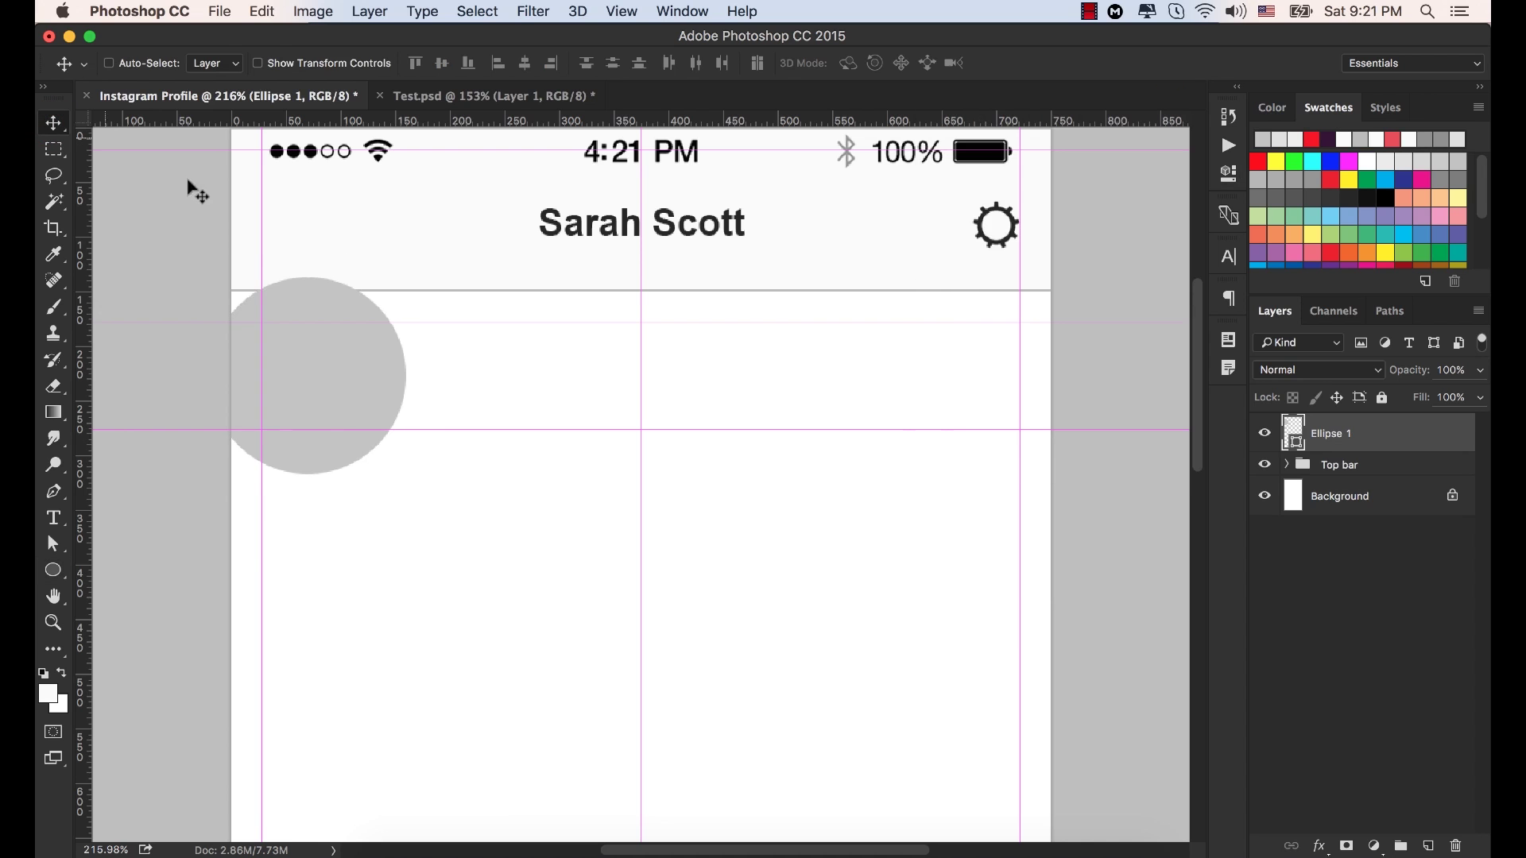
click(316, 354)
drag(315, 356, 375, 403)
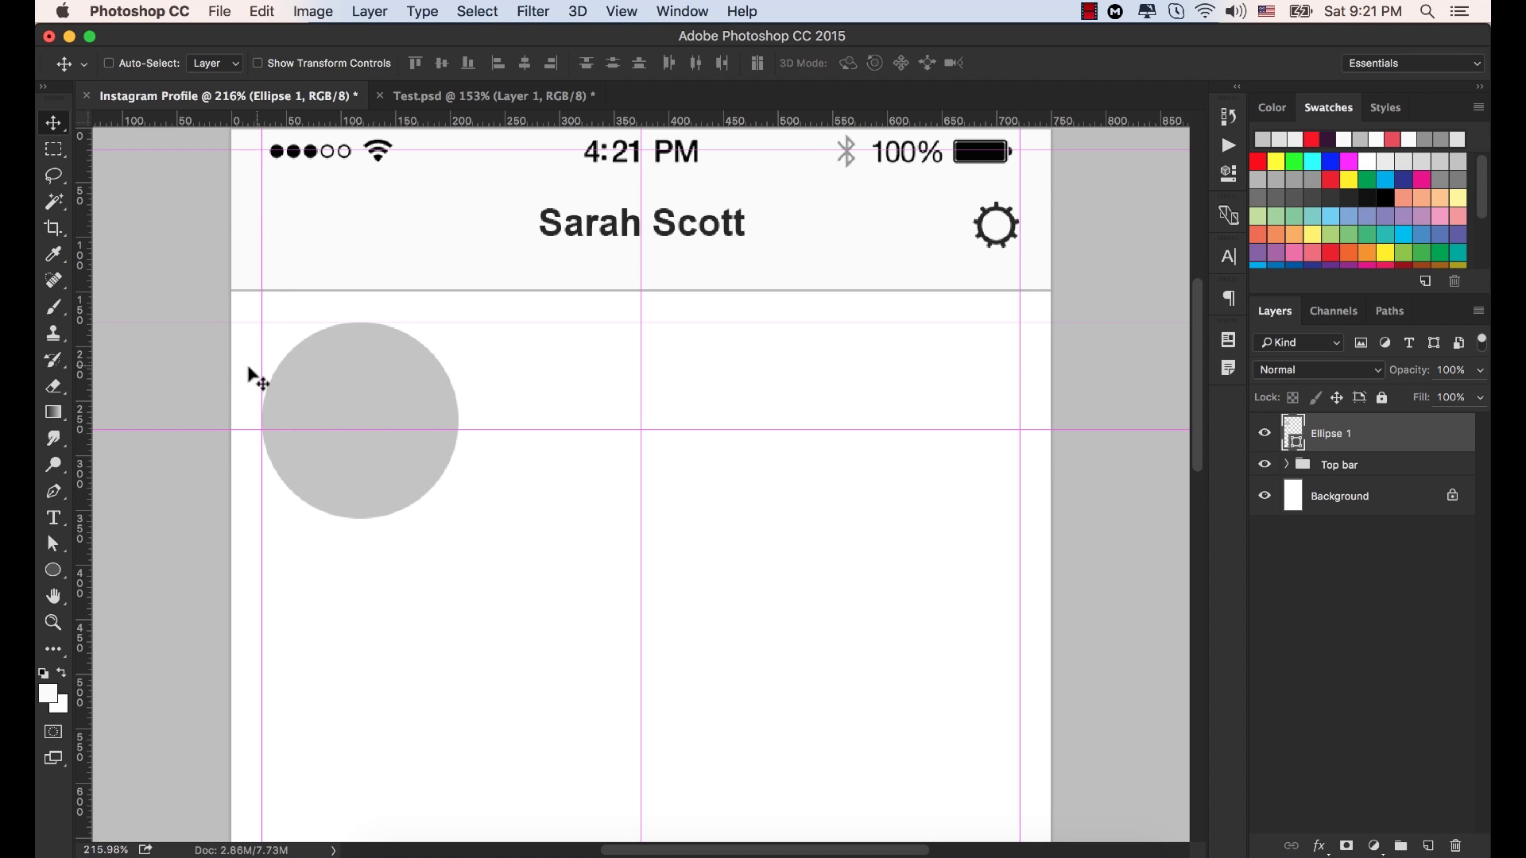
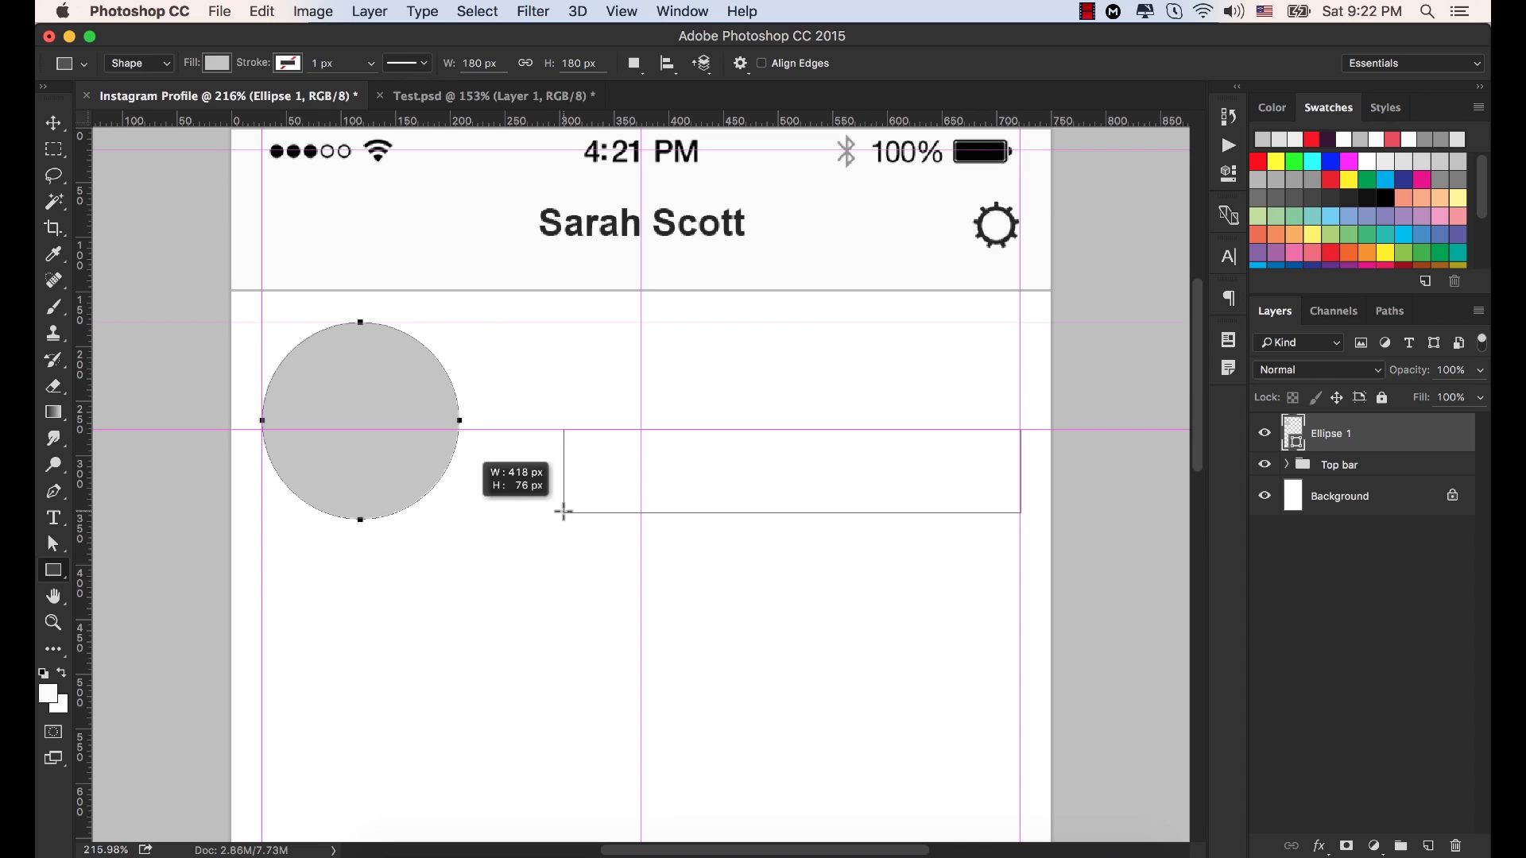
- Draw a 455 × 67 px rectangle beside the circle with 5 px rounded corners
drag(563, 512, 563, 513)
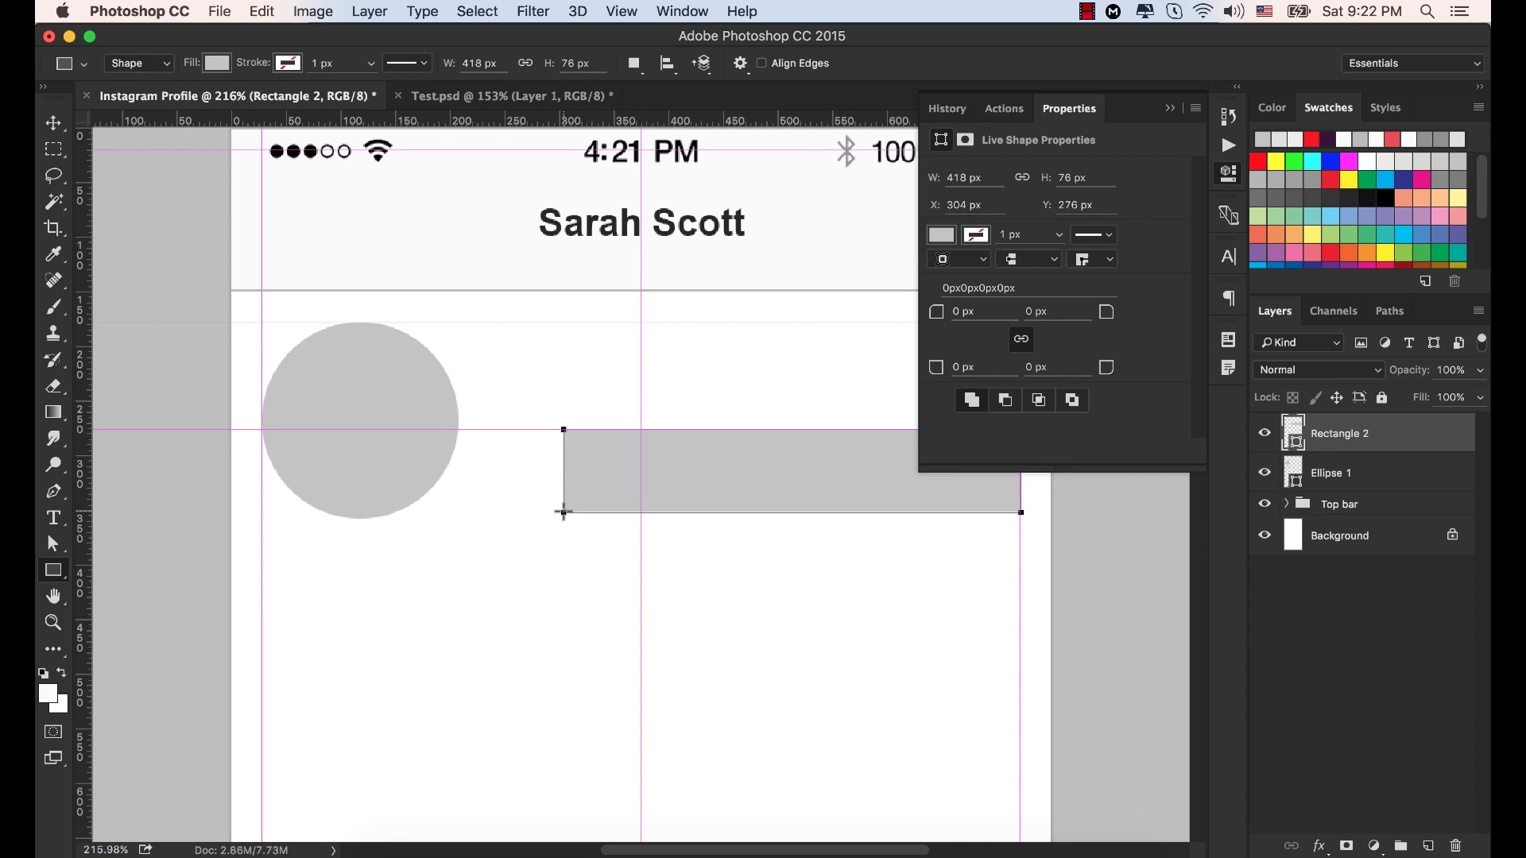
click(992, 185)
click(1232, 175)
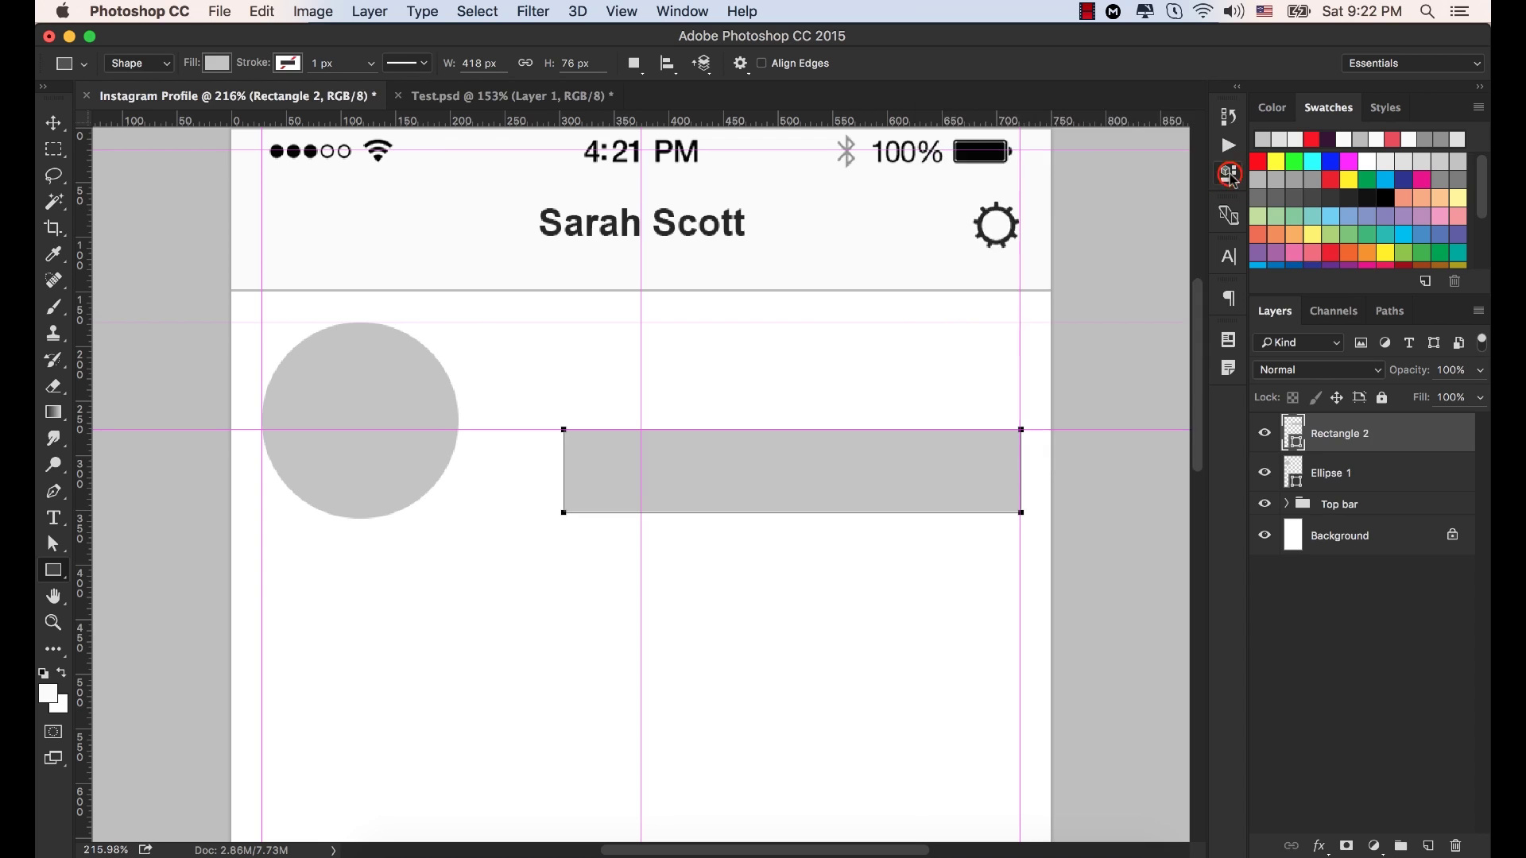
click(1231, 175)
click(495, 63)
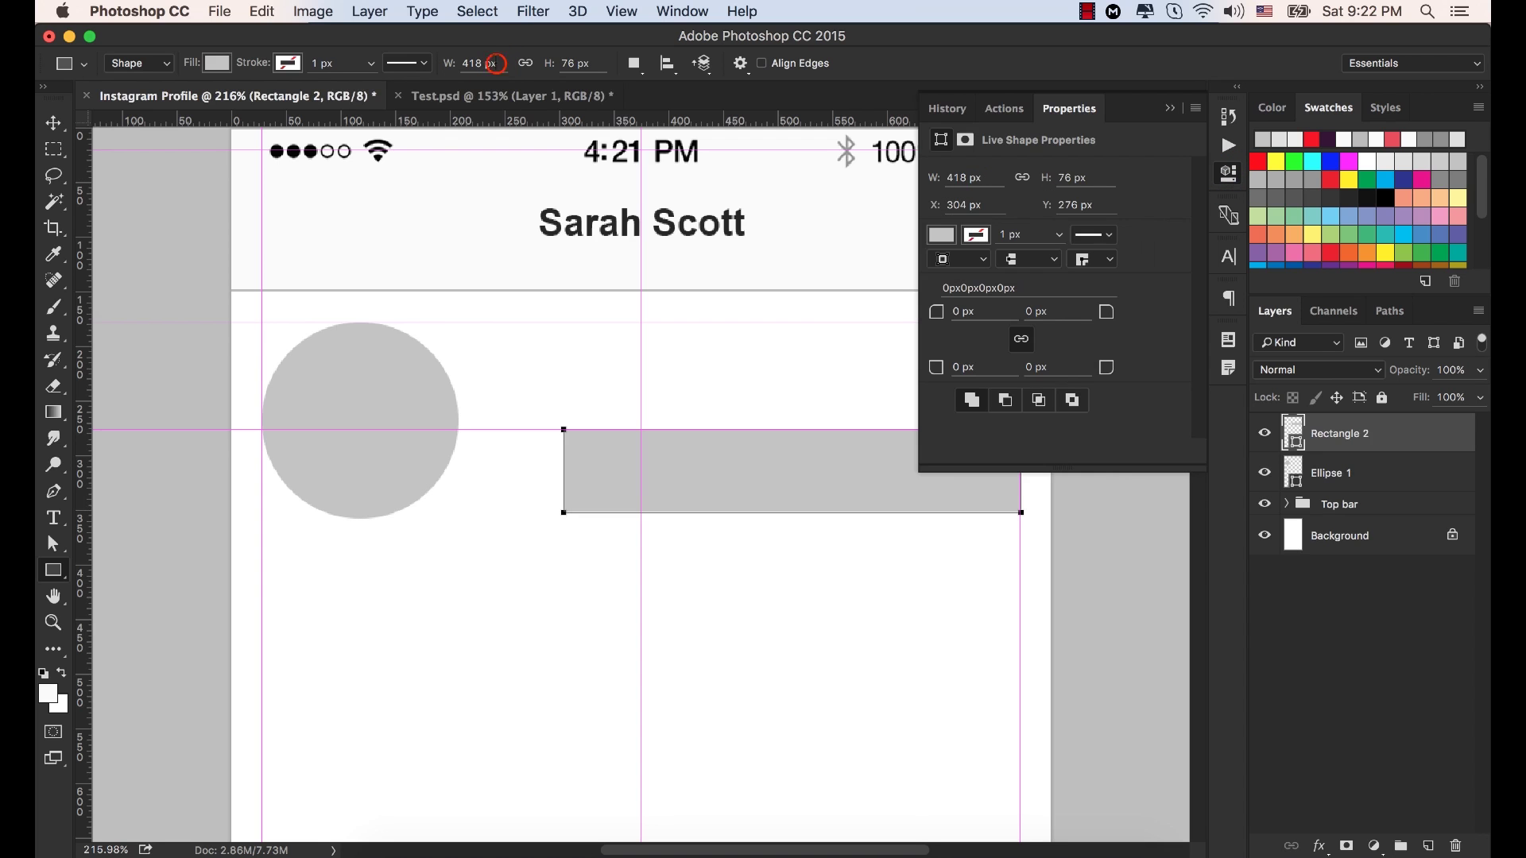
click(604, 63)
click(492, 57)
text(455)
key(Tab)
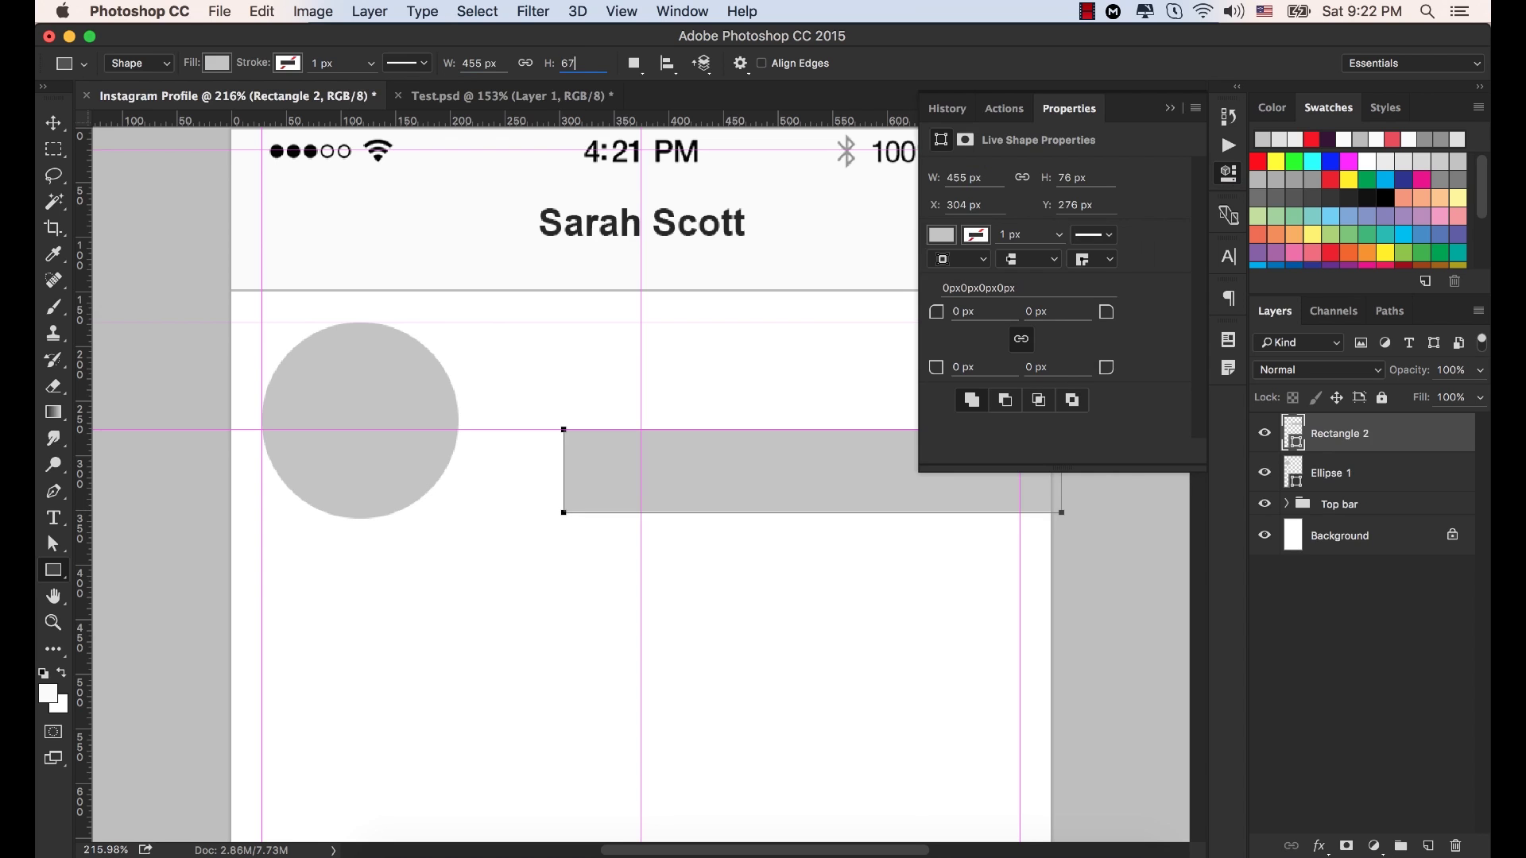
key(Return)
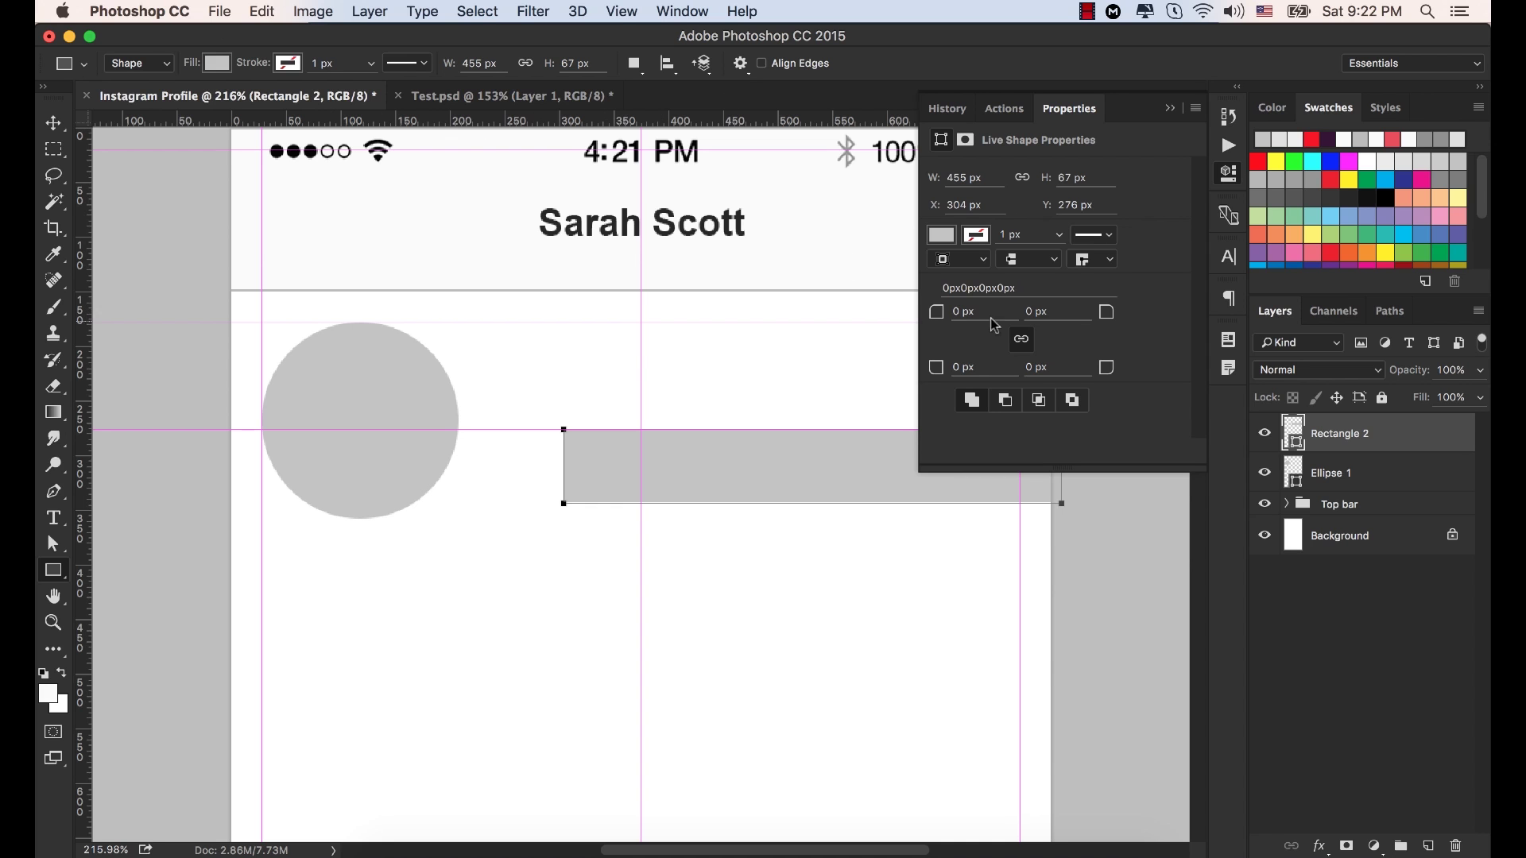
click(937, 314)
click(882, 630)
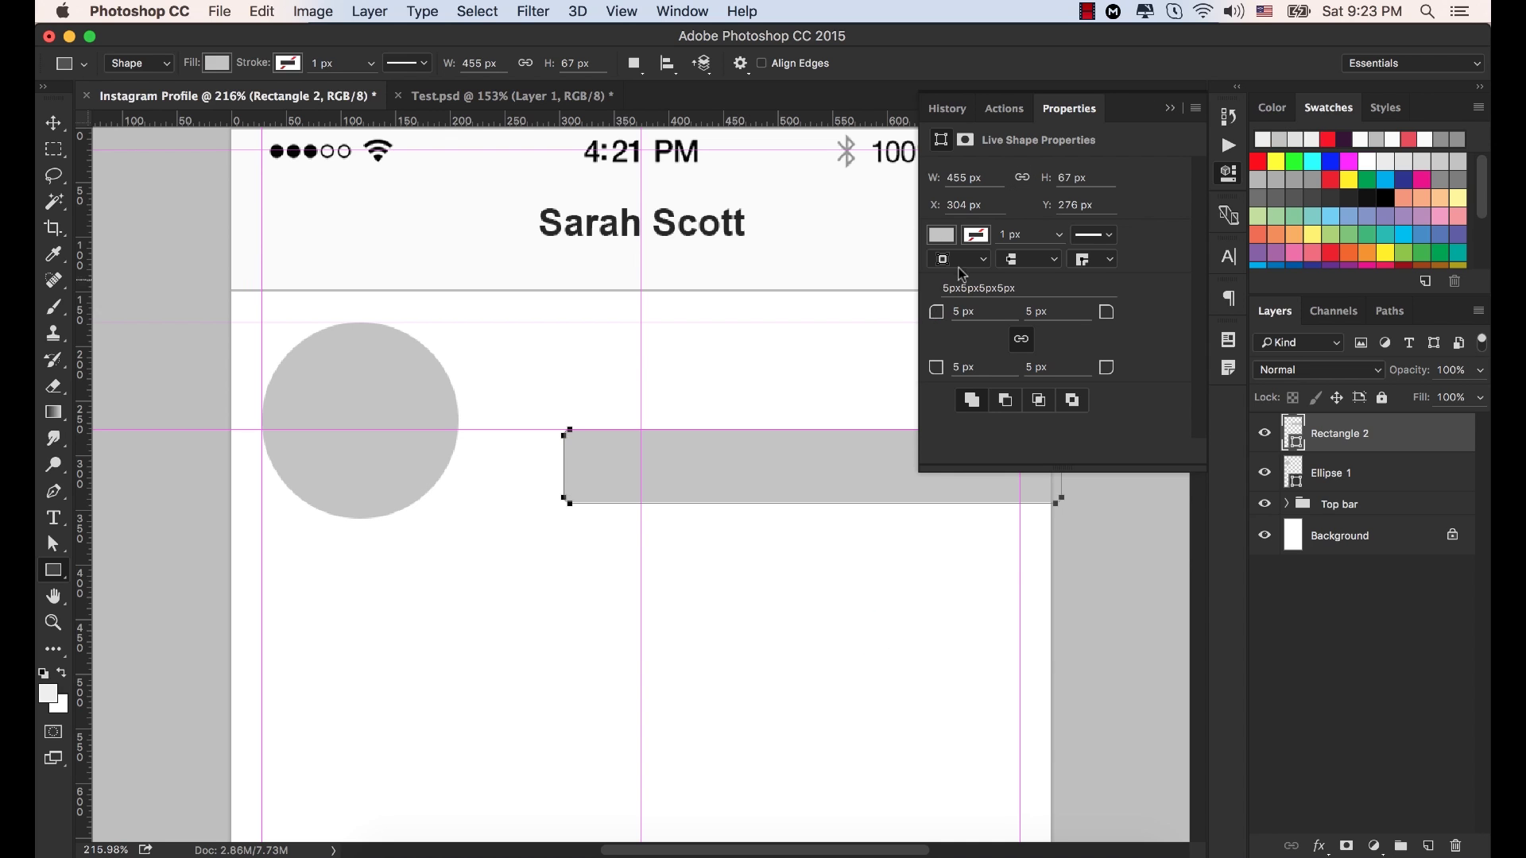
- Fill the rectangle with light grey #efefef
click(944, 235)
click(220, 64)
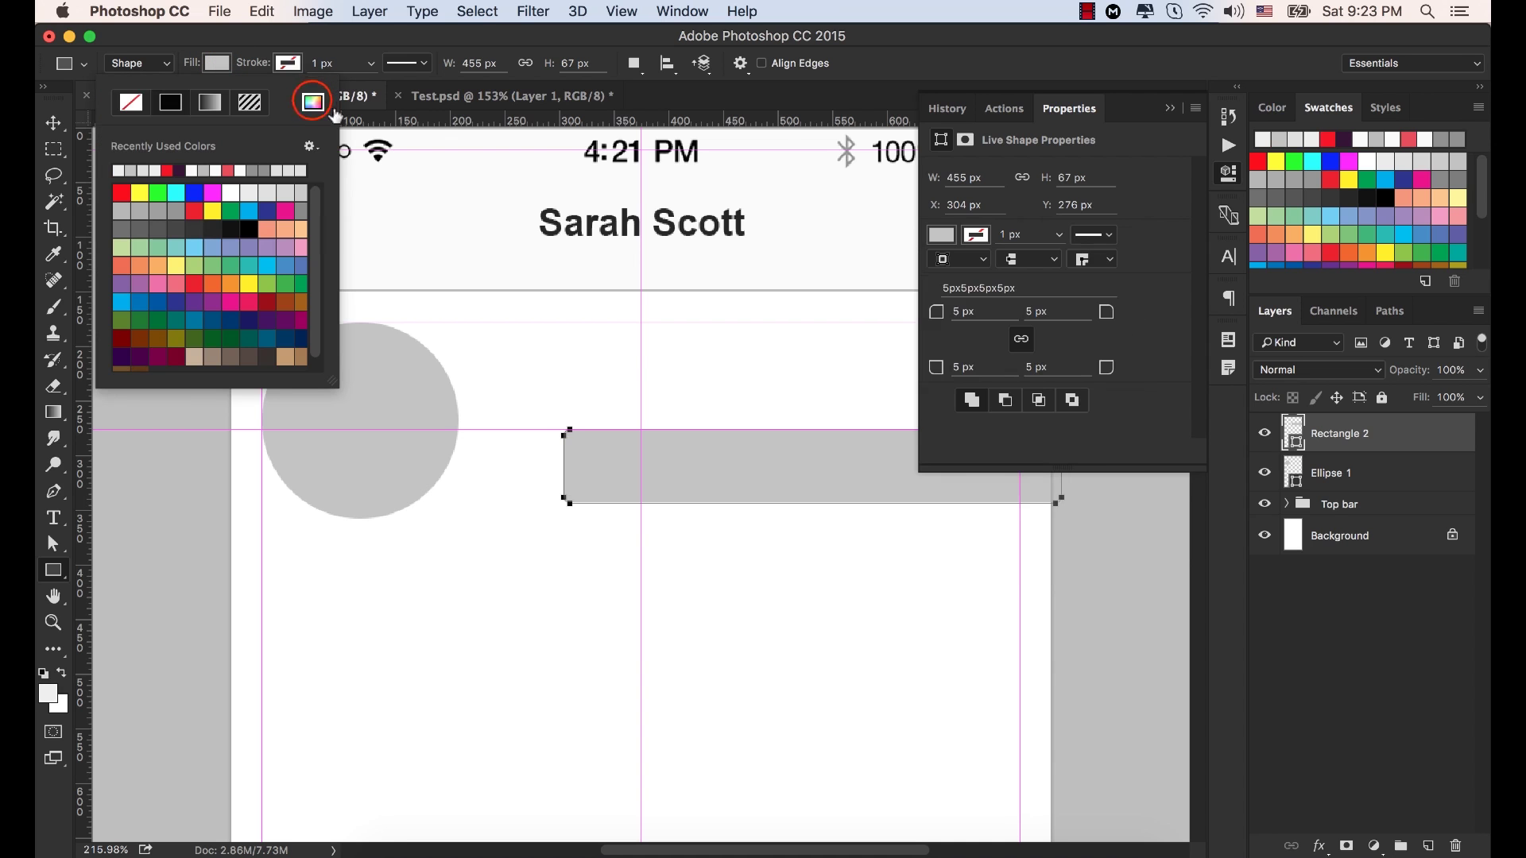
click(313, 102)
click(1230, 419)
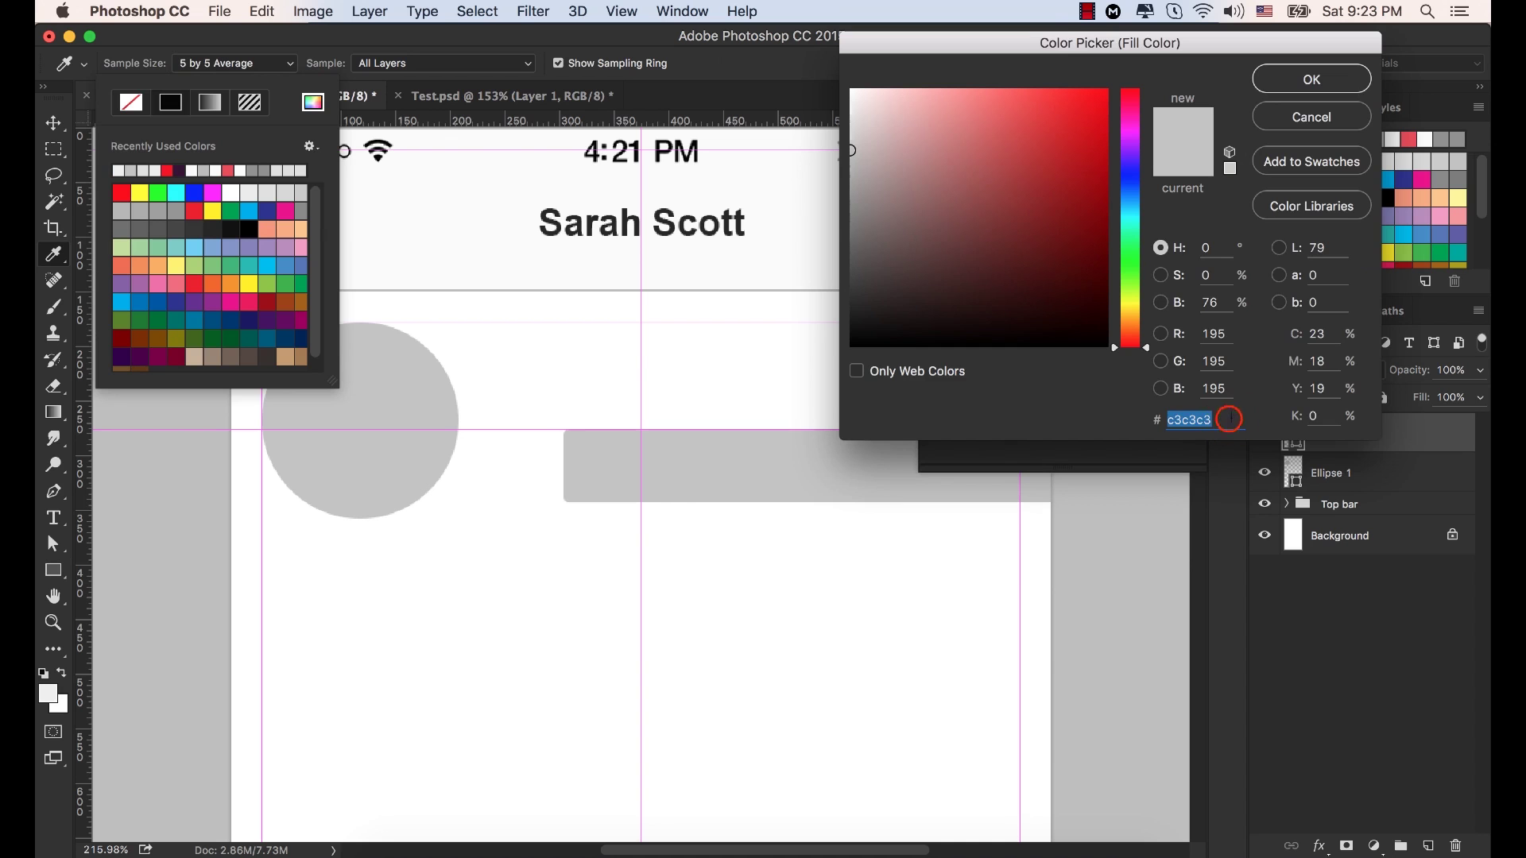
text(efefef)
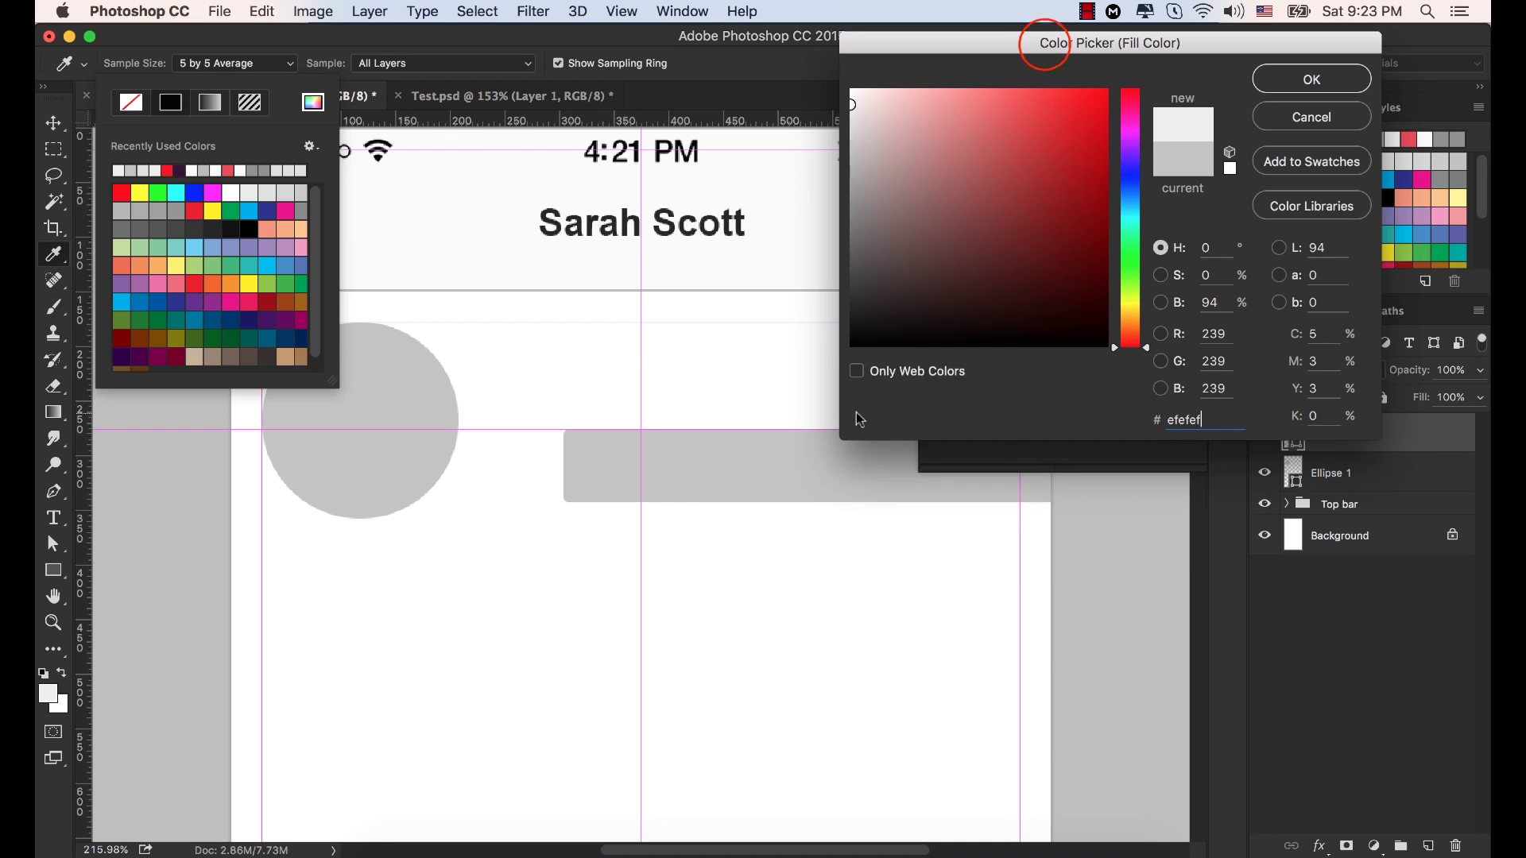
drag(1048, 44, 663, 230)
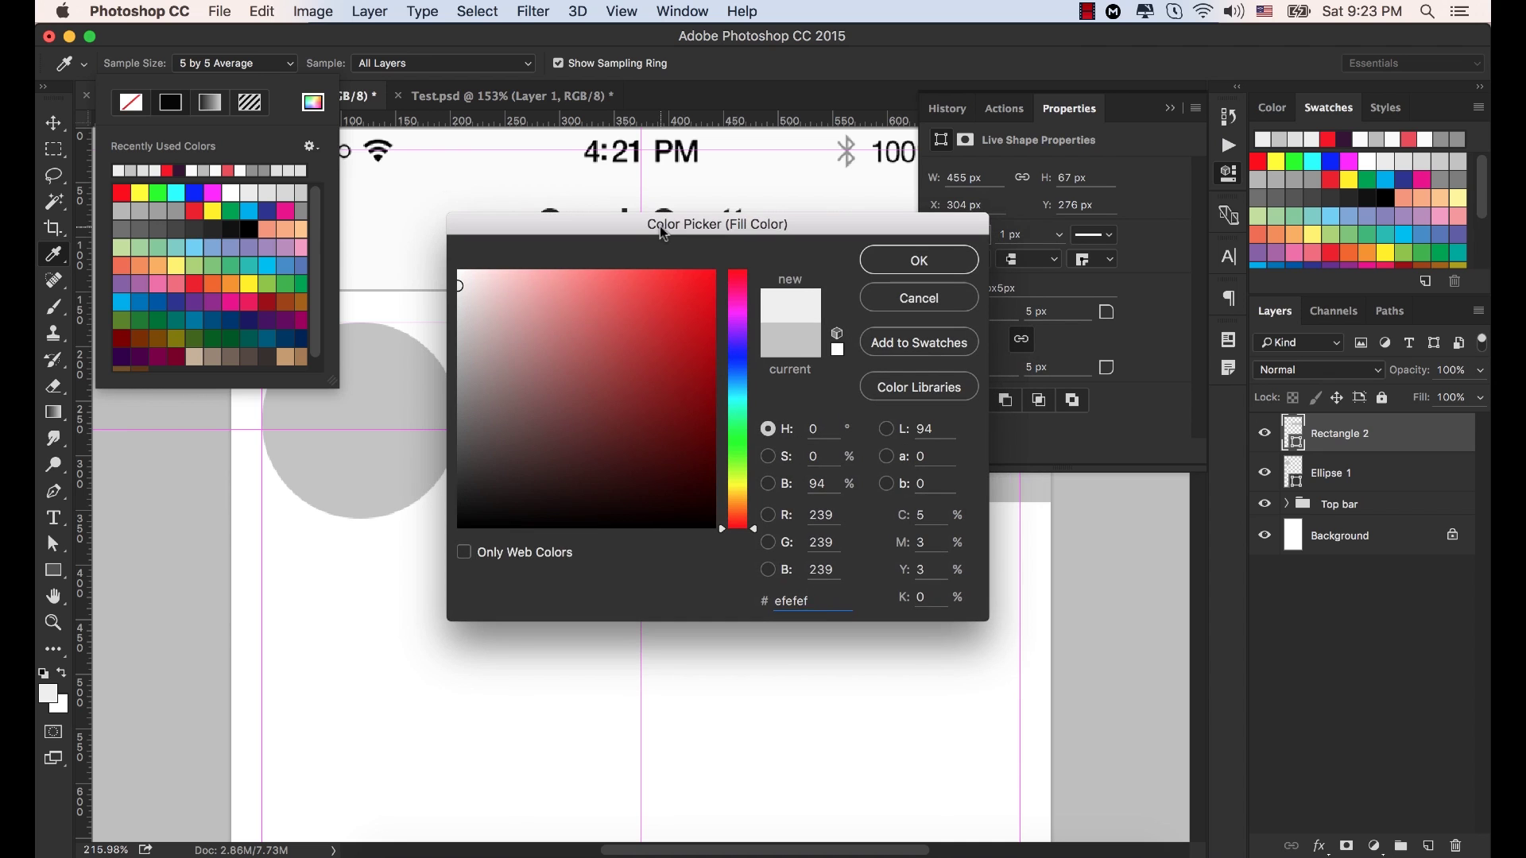
click(922, 260)
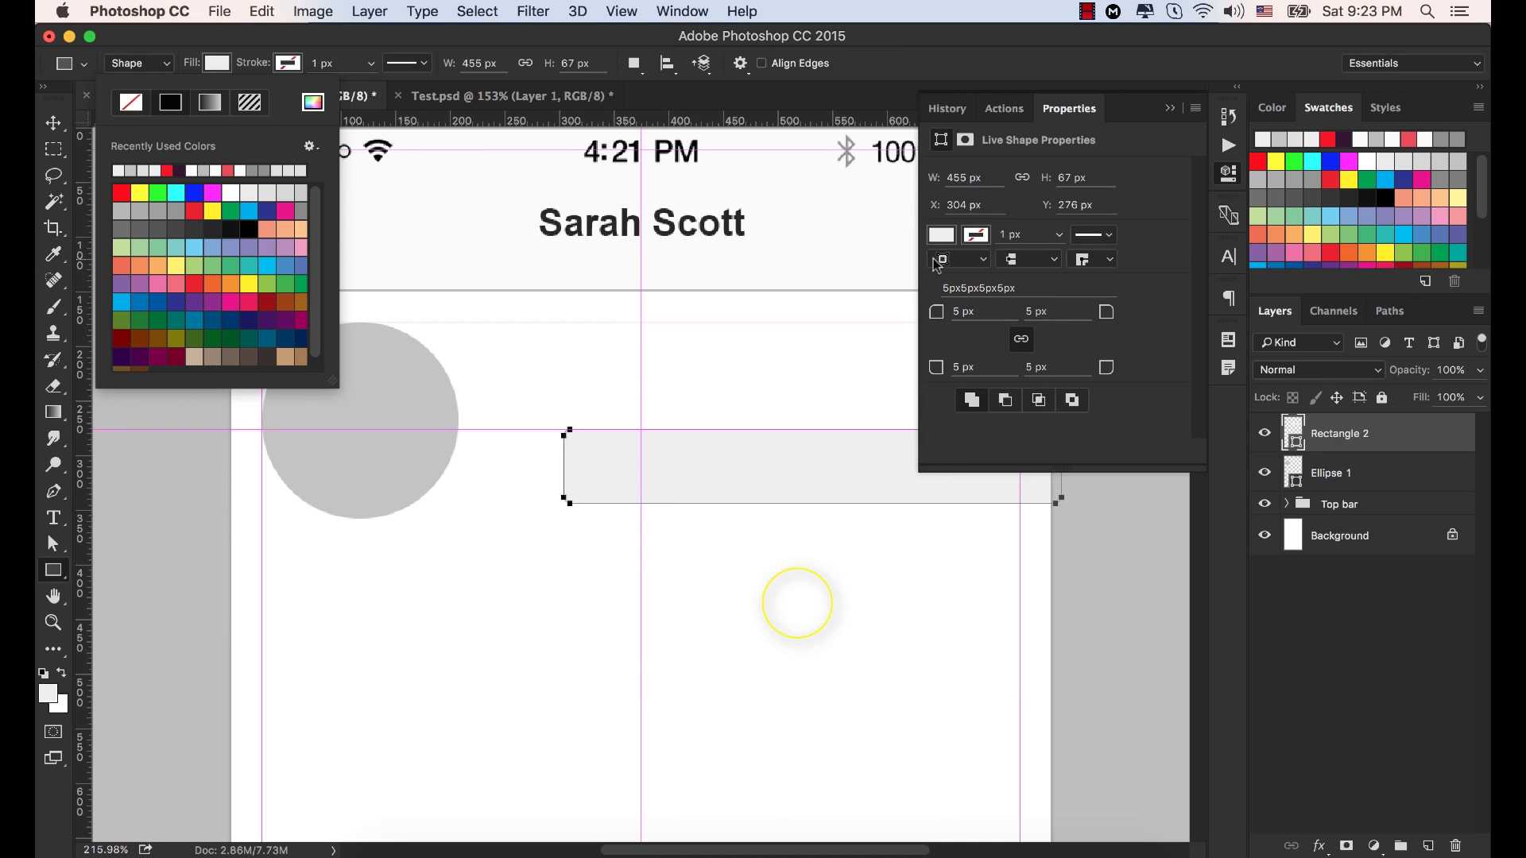
click(1170, 109)
click(53, 123)
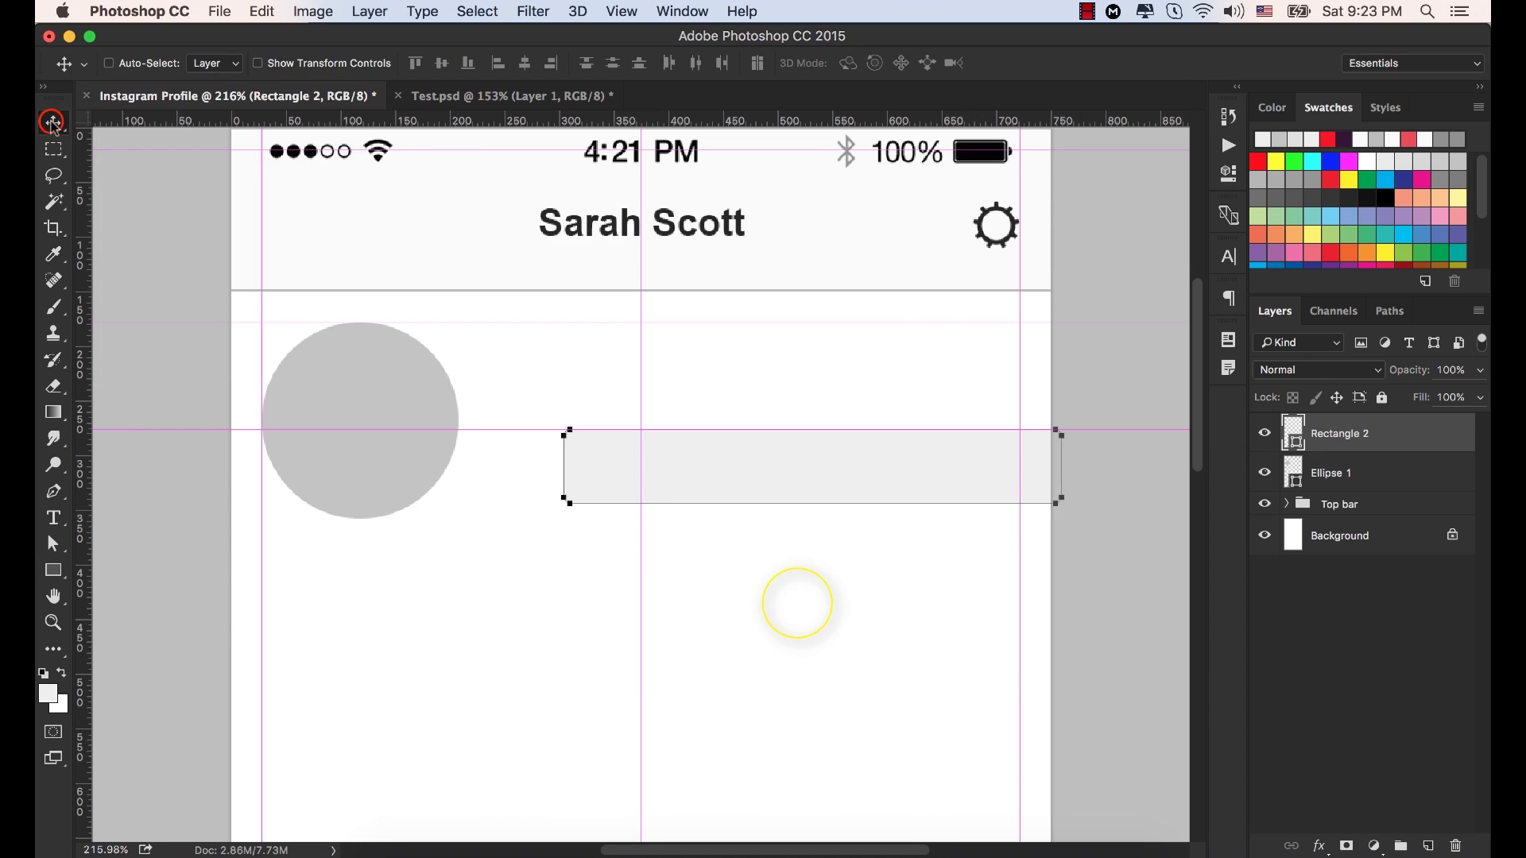
- Drag the grey rectangle left toward the circle, then select the Ellipse 1 layer
click(922, 469)
mouse_move(899, 464)
mouse_down()
mouse_move(922, 465)
mouse_move(855, 469)
mouse_move(892, 480)
mouse_up()
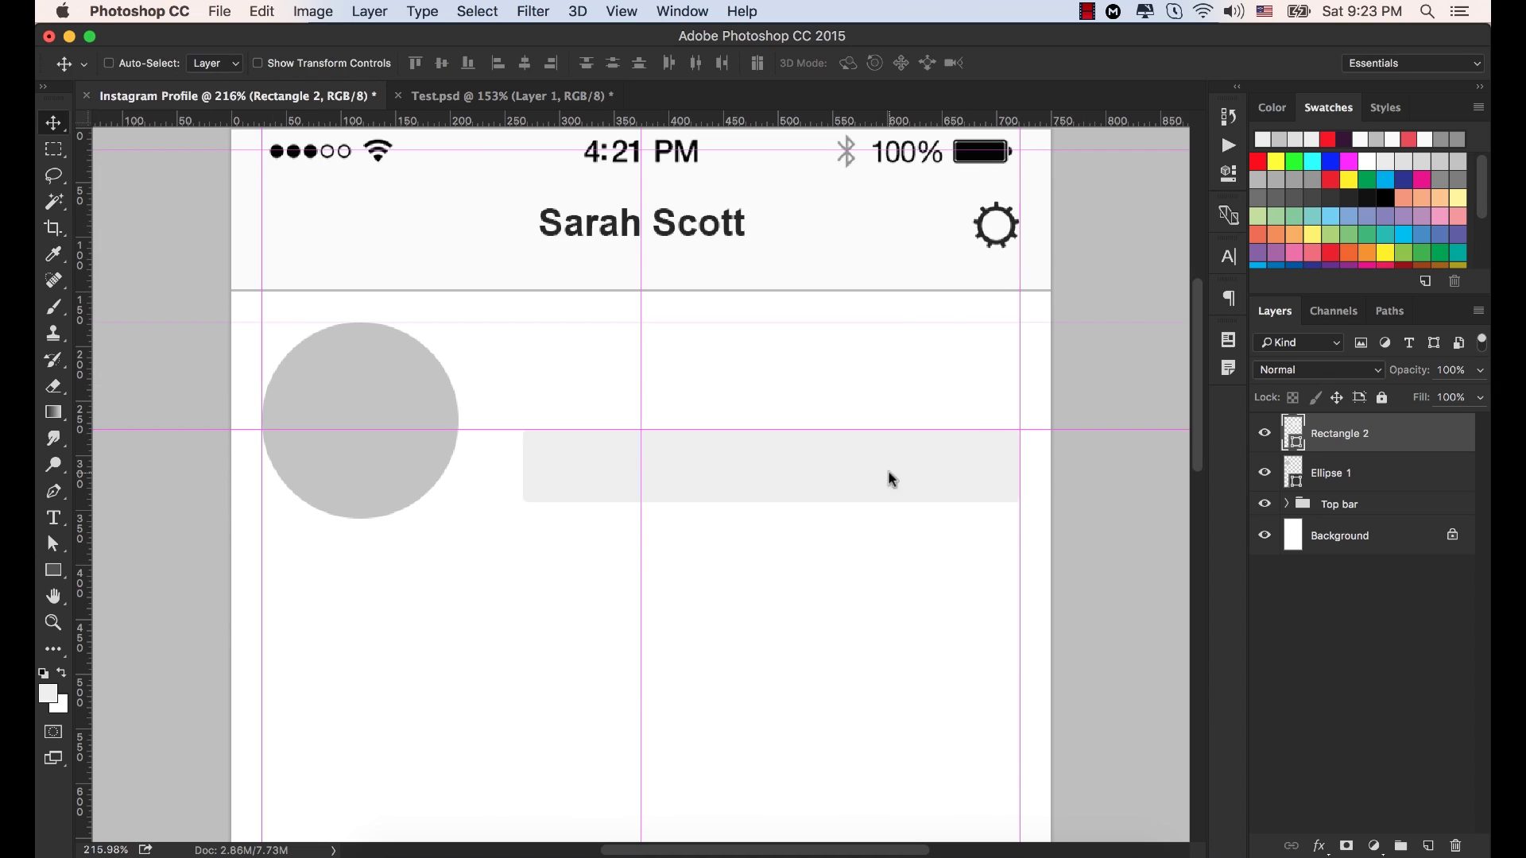
scroll(699, 535, down, 5)
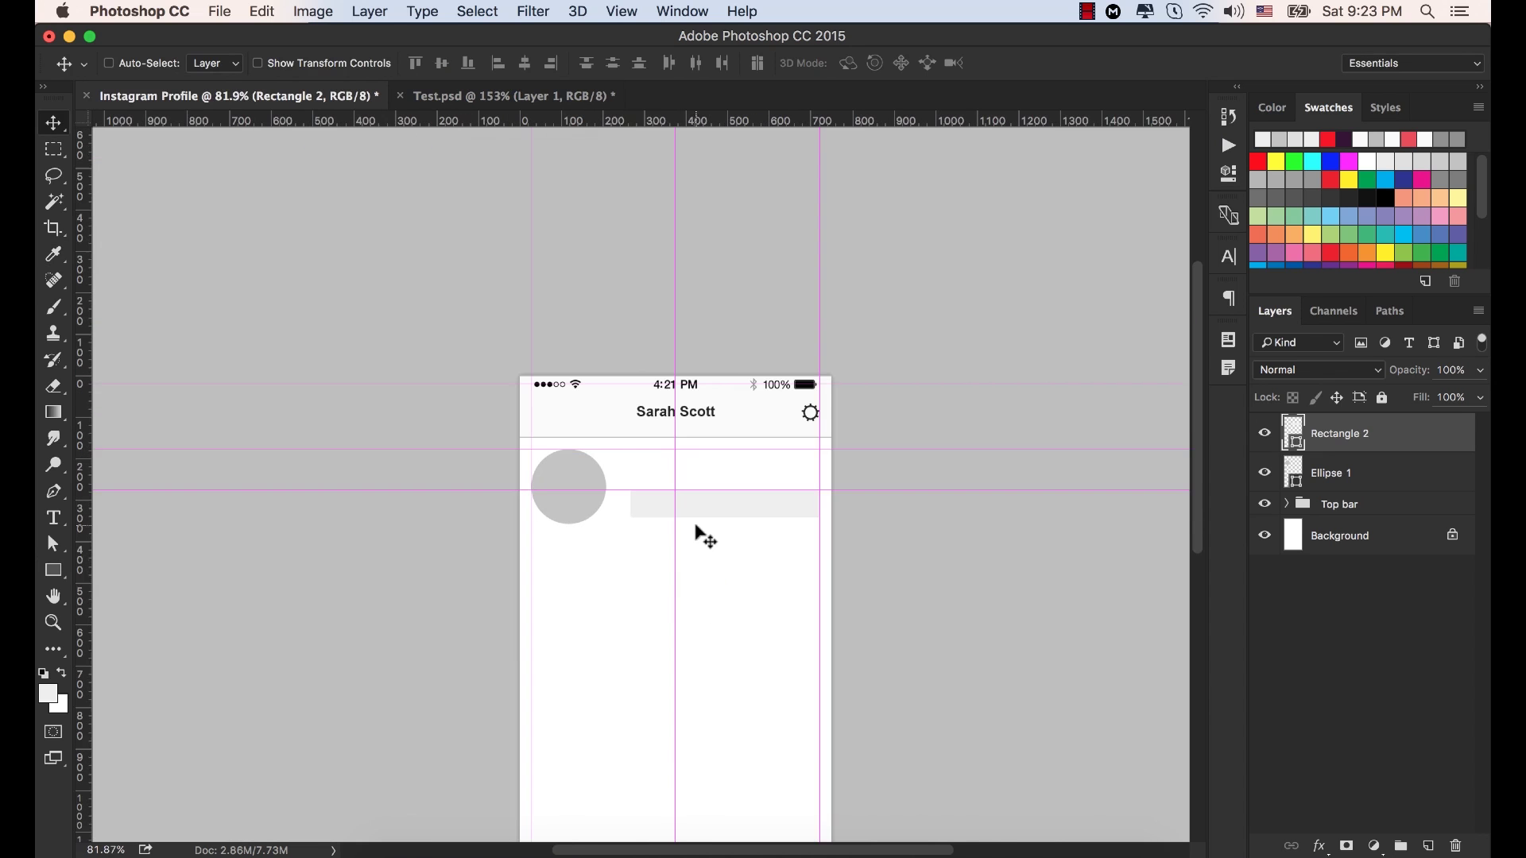
click(702, 597)
key(space)
drag(702, 596, 698, 414)
scroll(639, 266, up, 3)
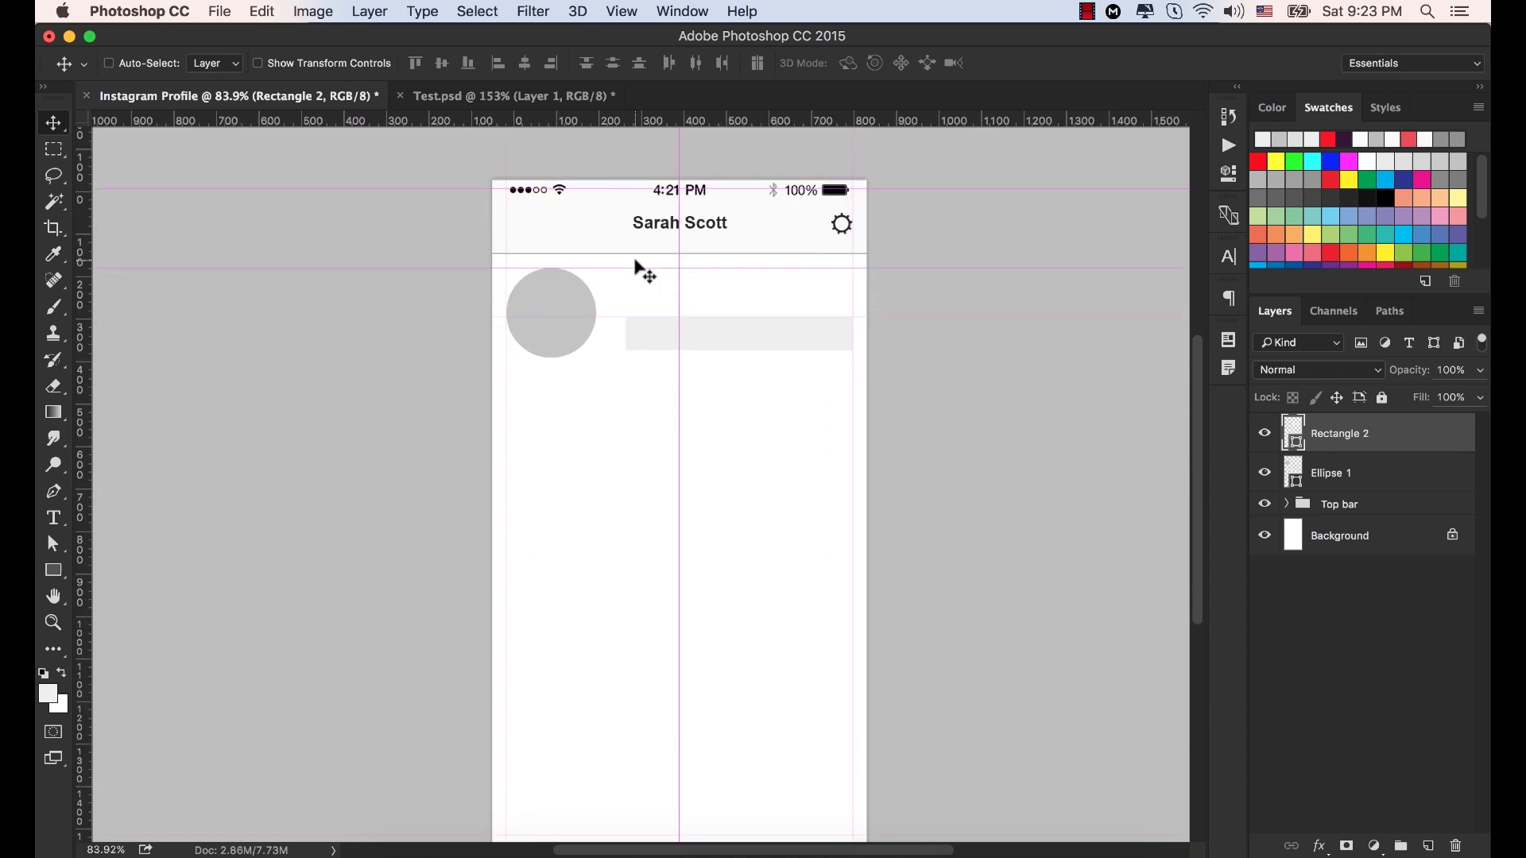
scroll(636, 262, up, 1)
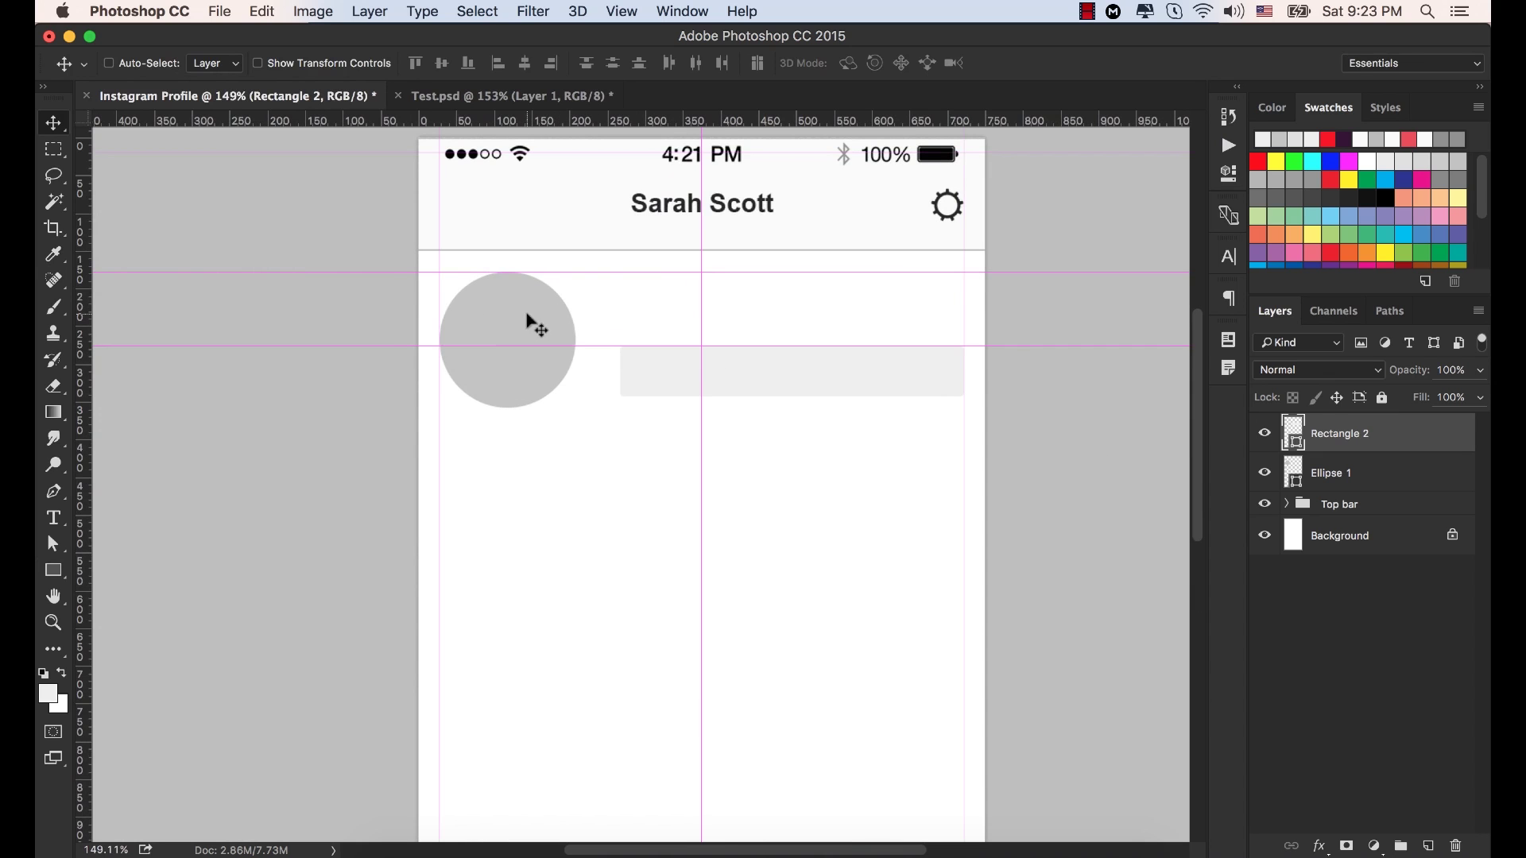
click(1329, 474)
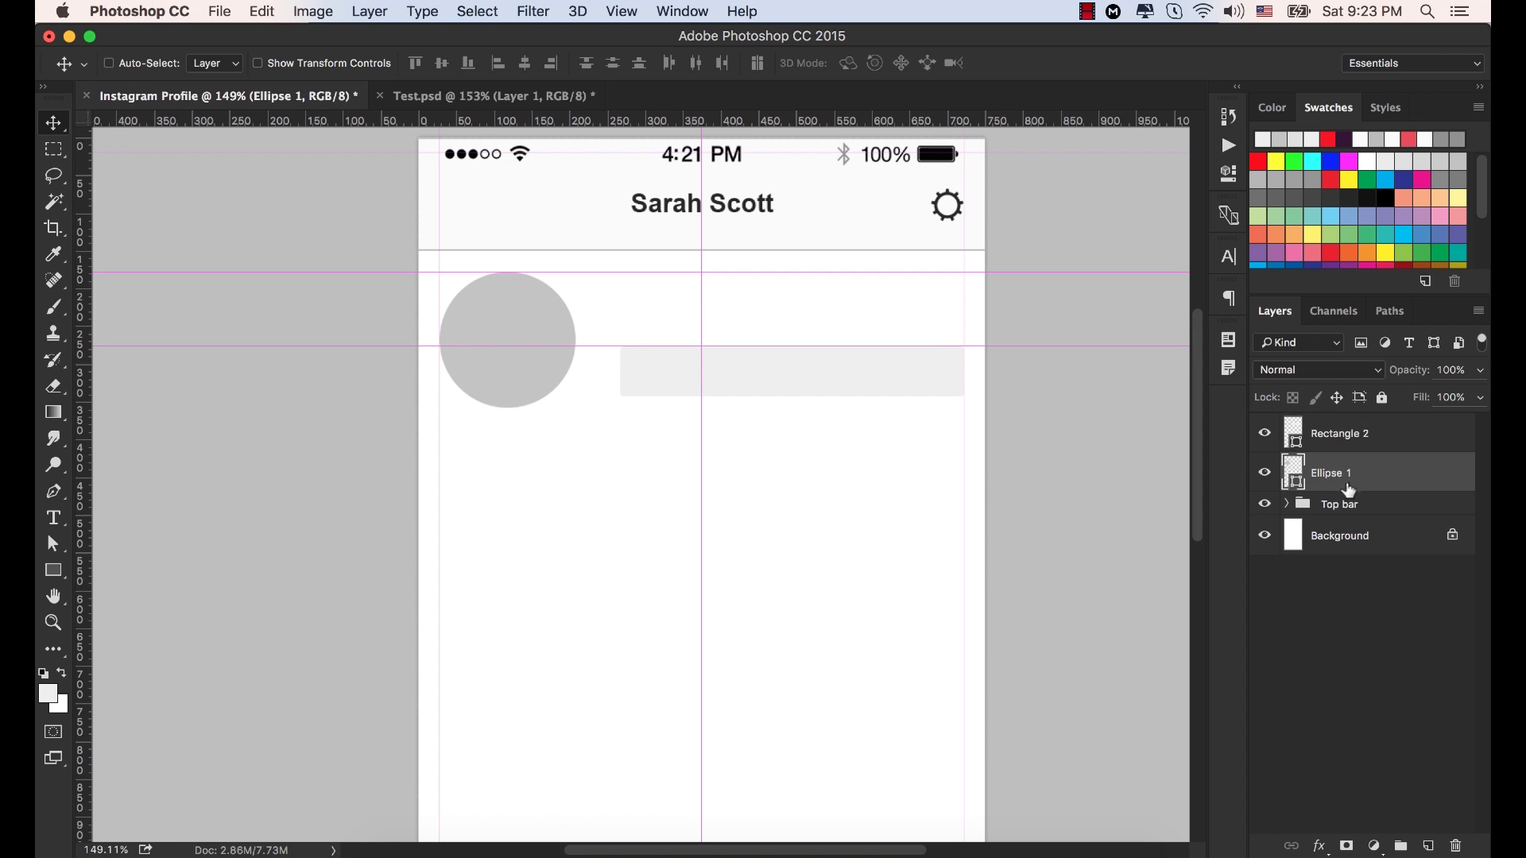
- Preview the profile photo in Finder and open it with Adobe Photoshop
click(402, 835)
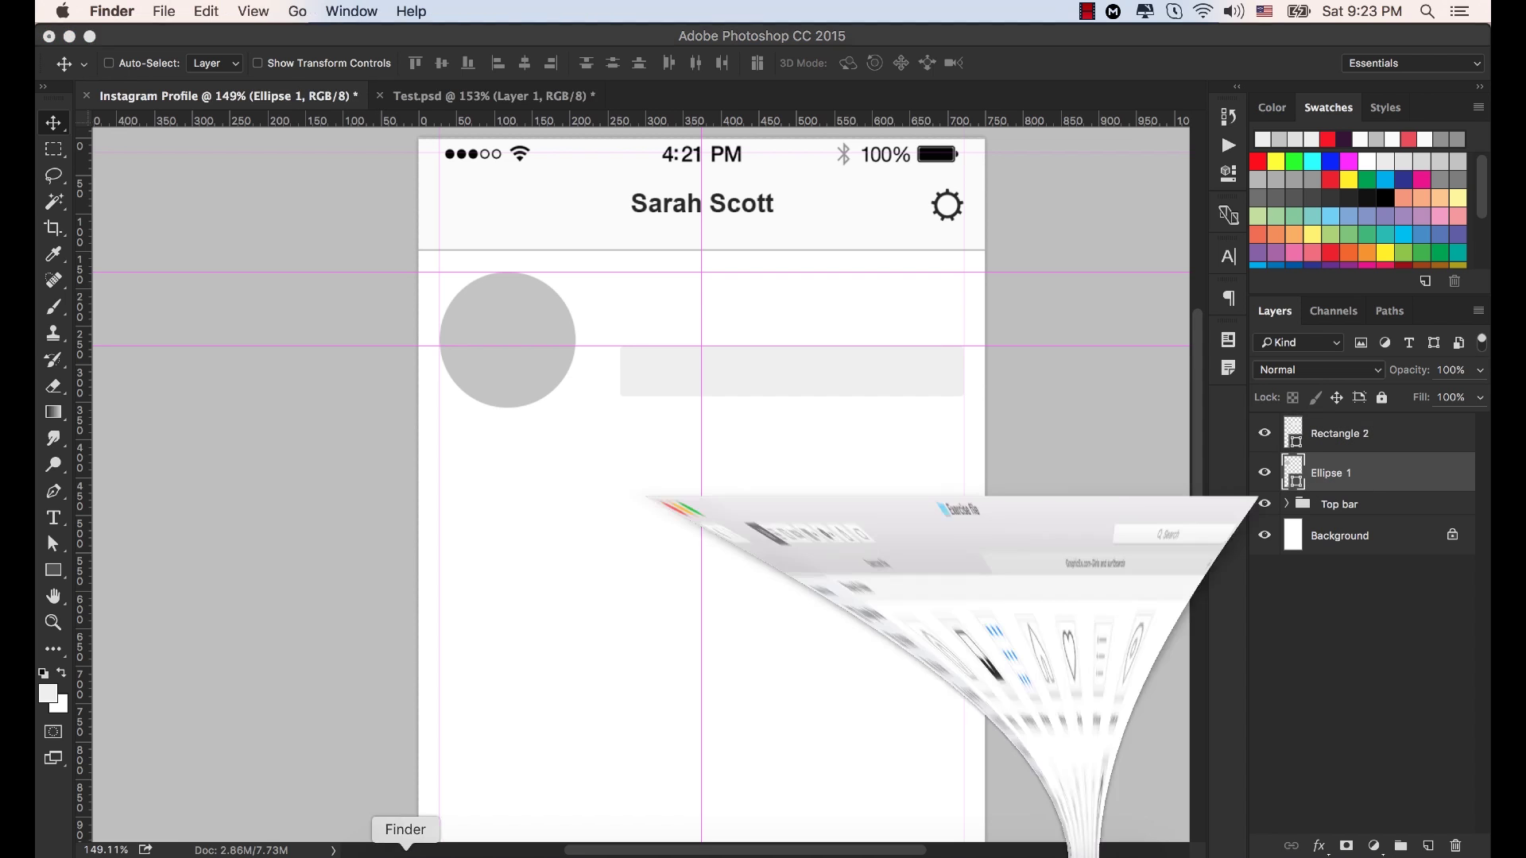
click(879, 690)
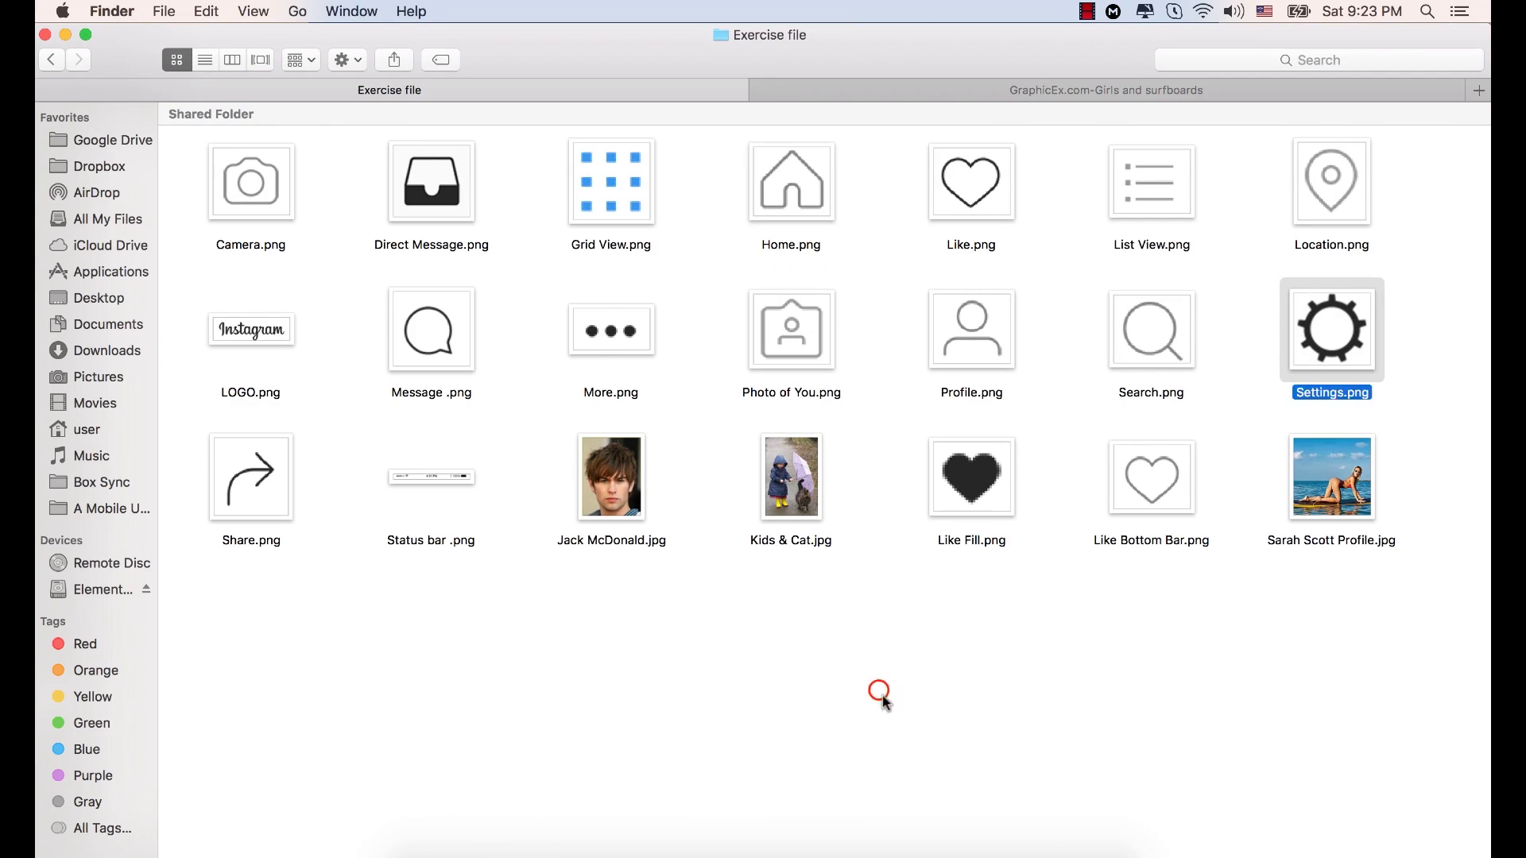
click(1332, 476)
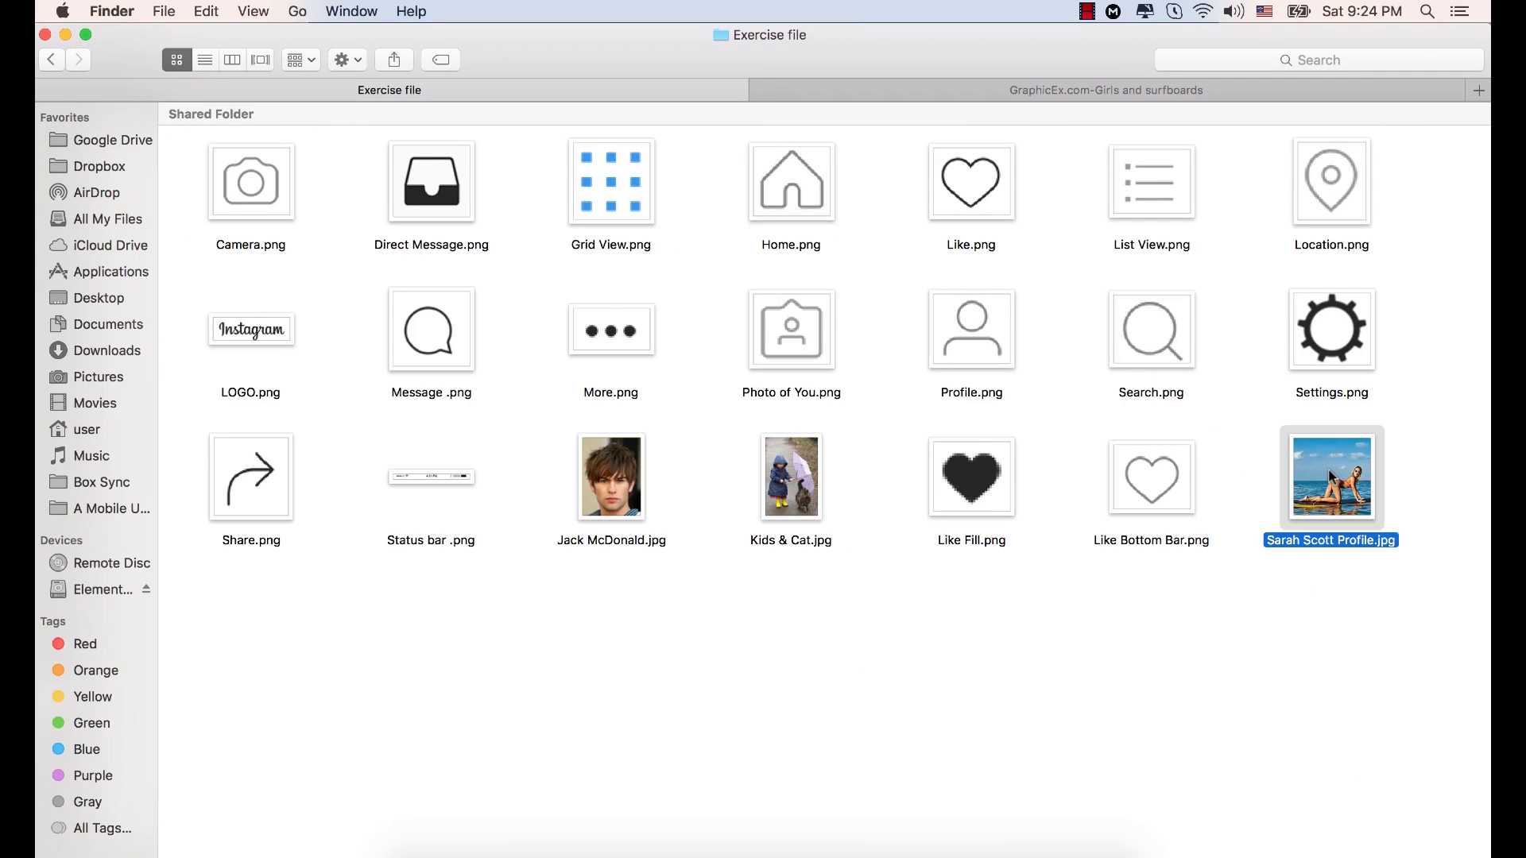
key(space)
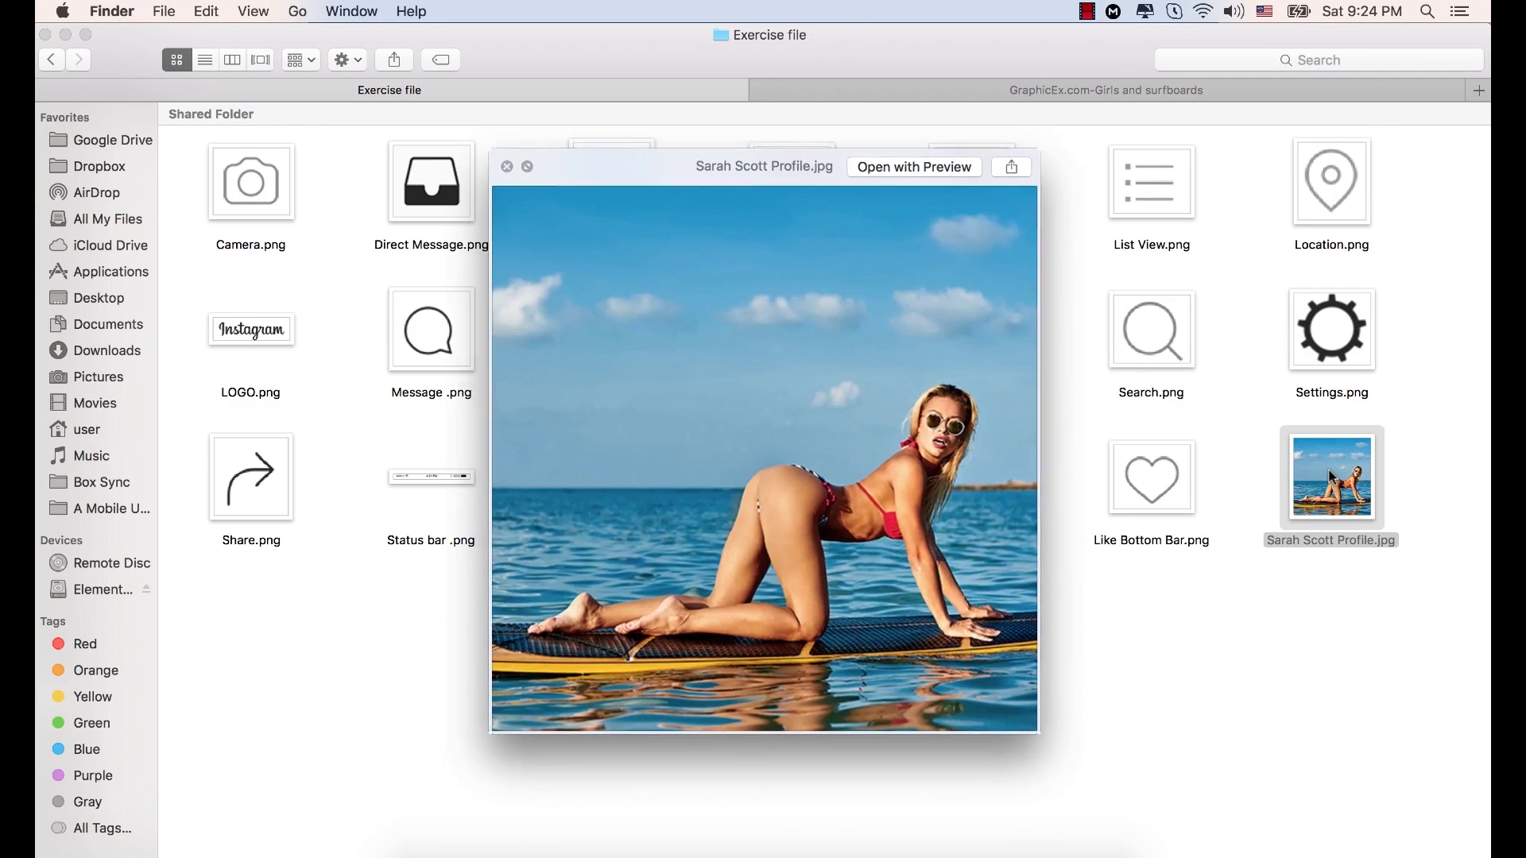
key(space)
right_click(1322, 459)
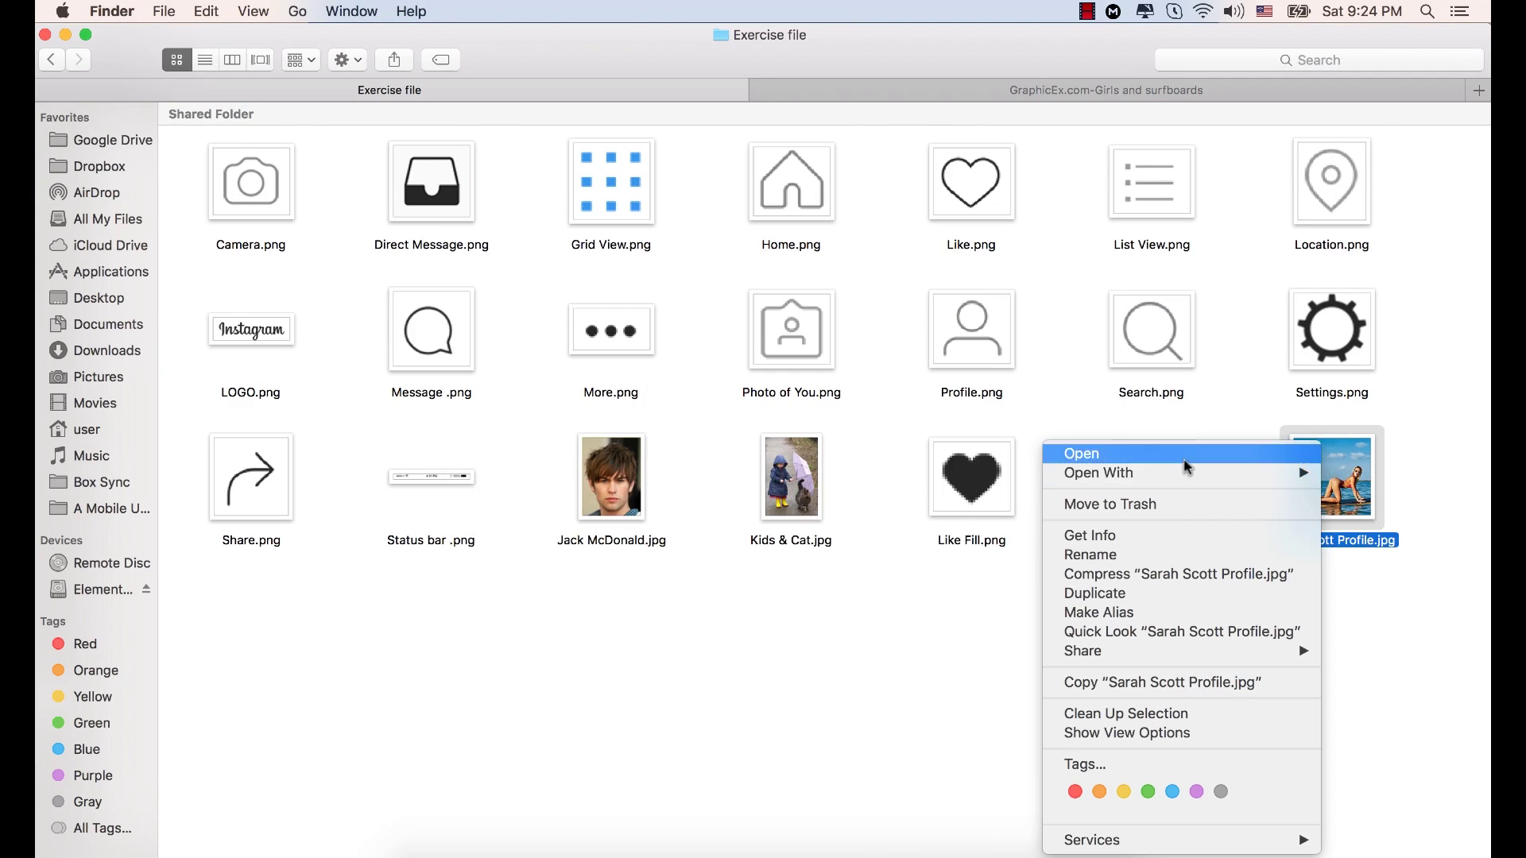
mouse_move(1157, 477)
click(894, 529)
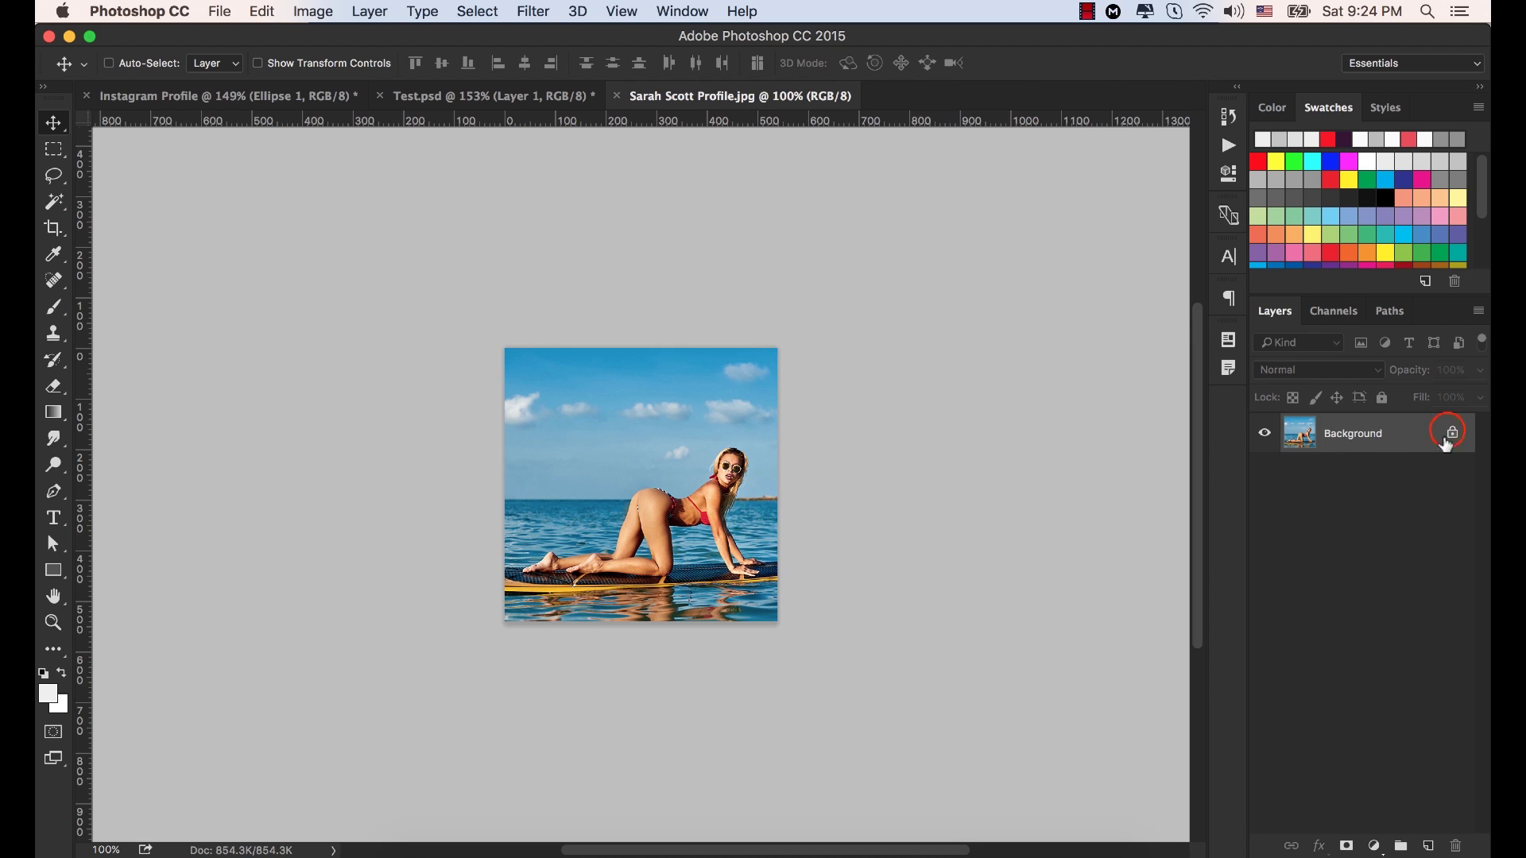
- Unlock the photo layer and drag it into the Instagram Profile mockup near the circle
click(1452, 433)
scroll(583, 531, up, 5)
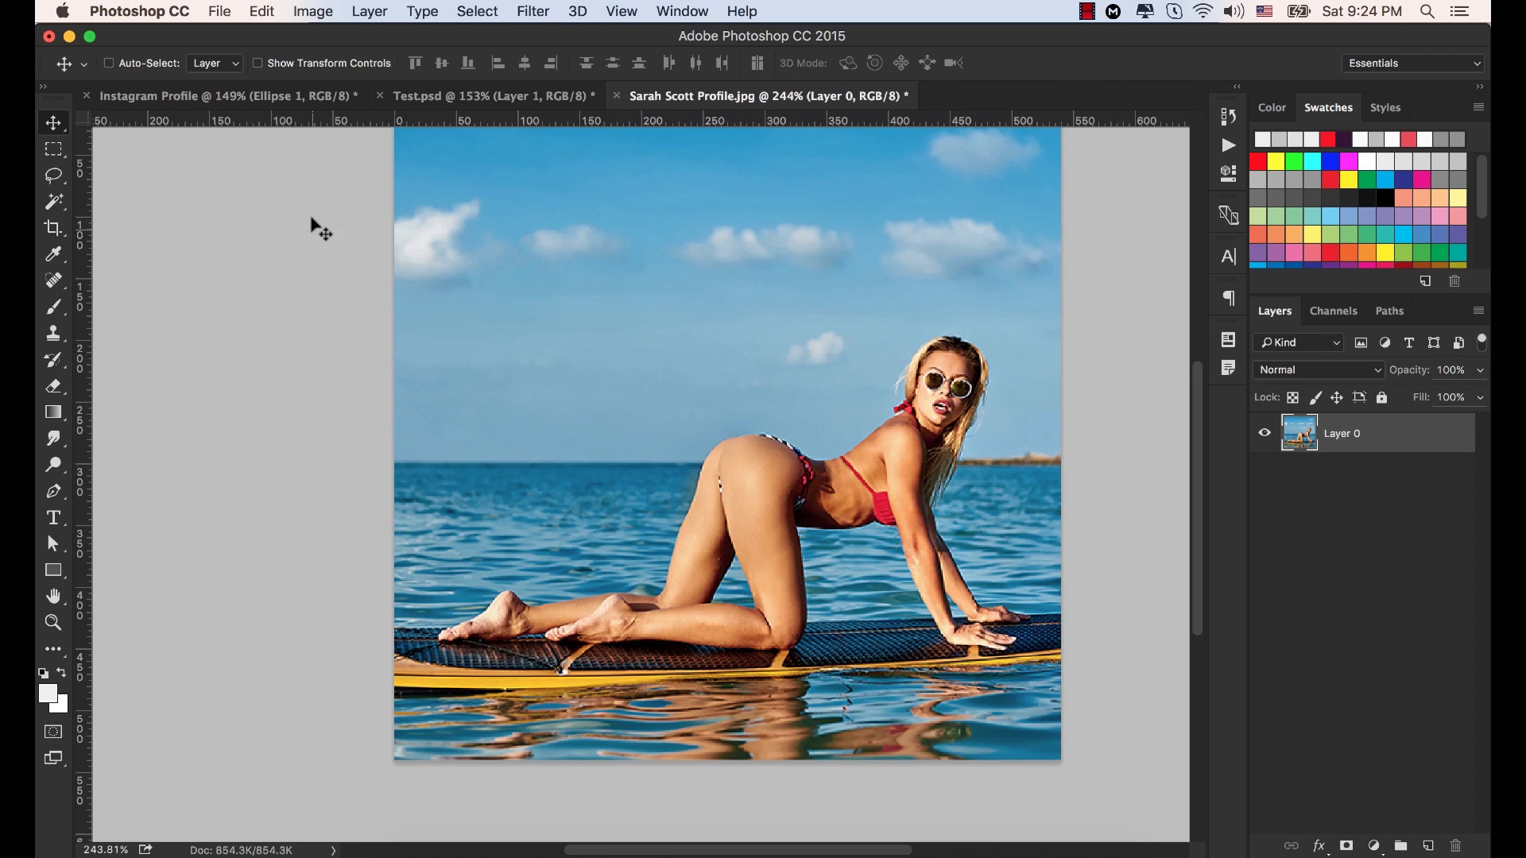
drag(790, 456, 223, 110)
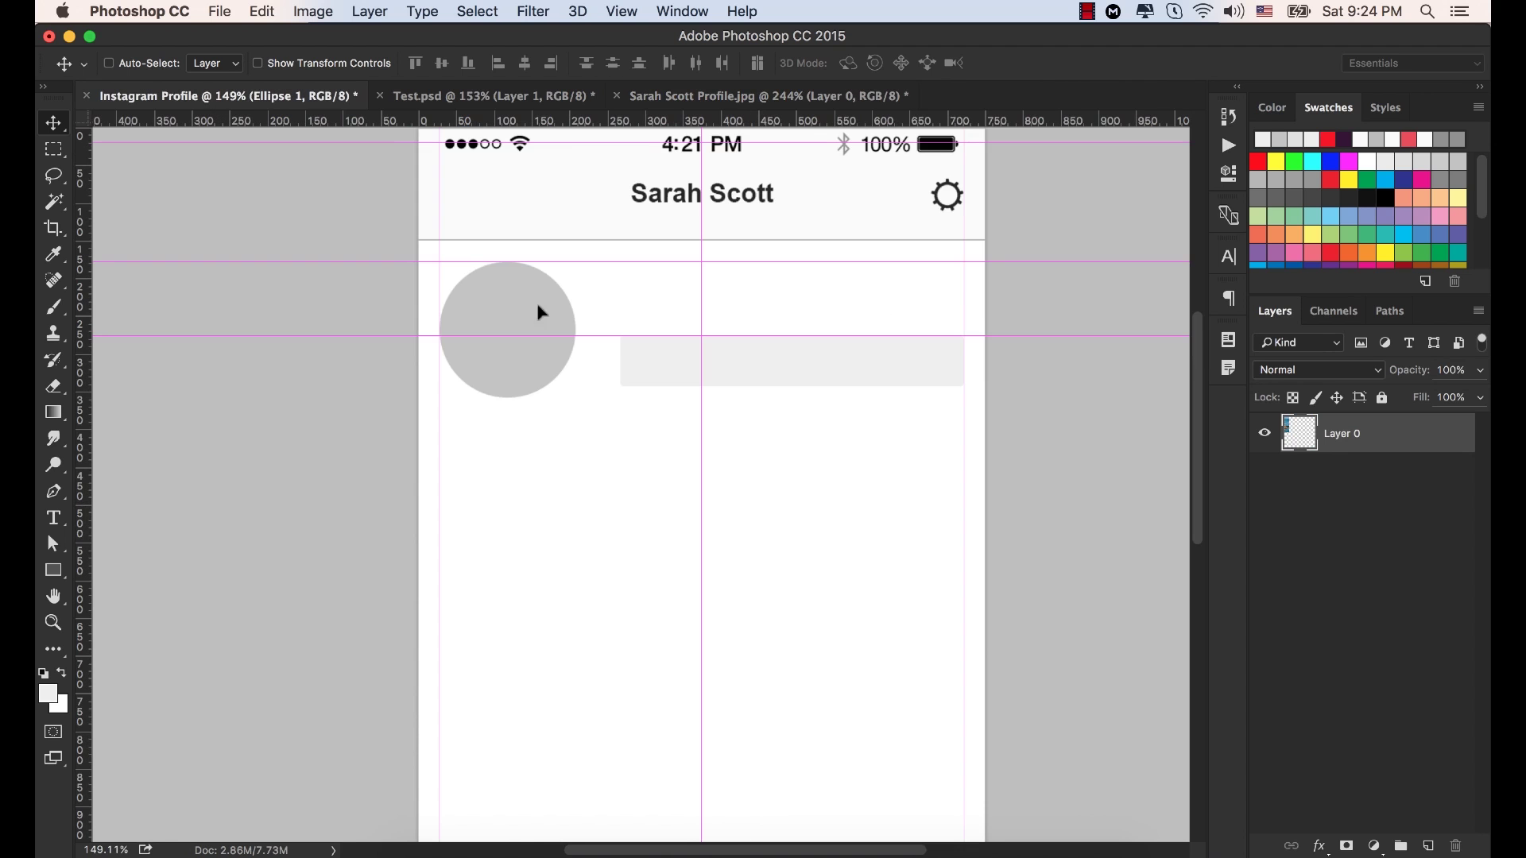
drag(482, 312, 484, 313)
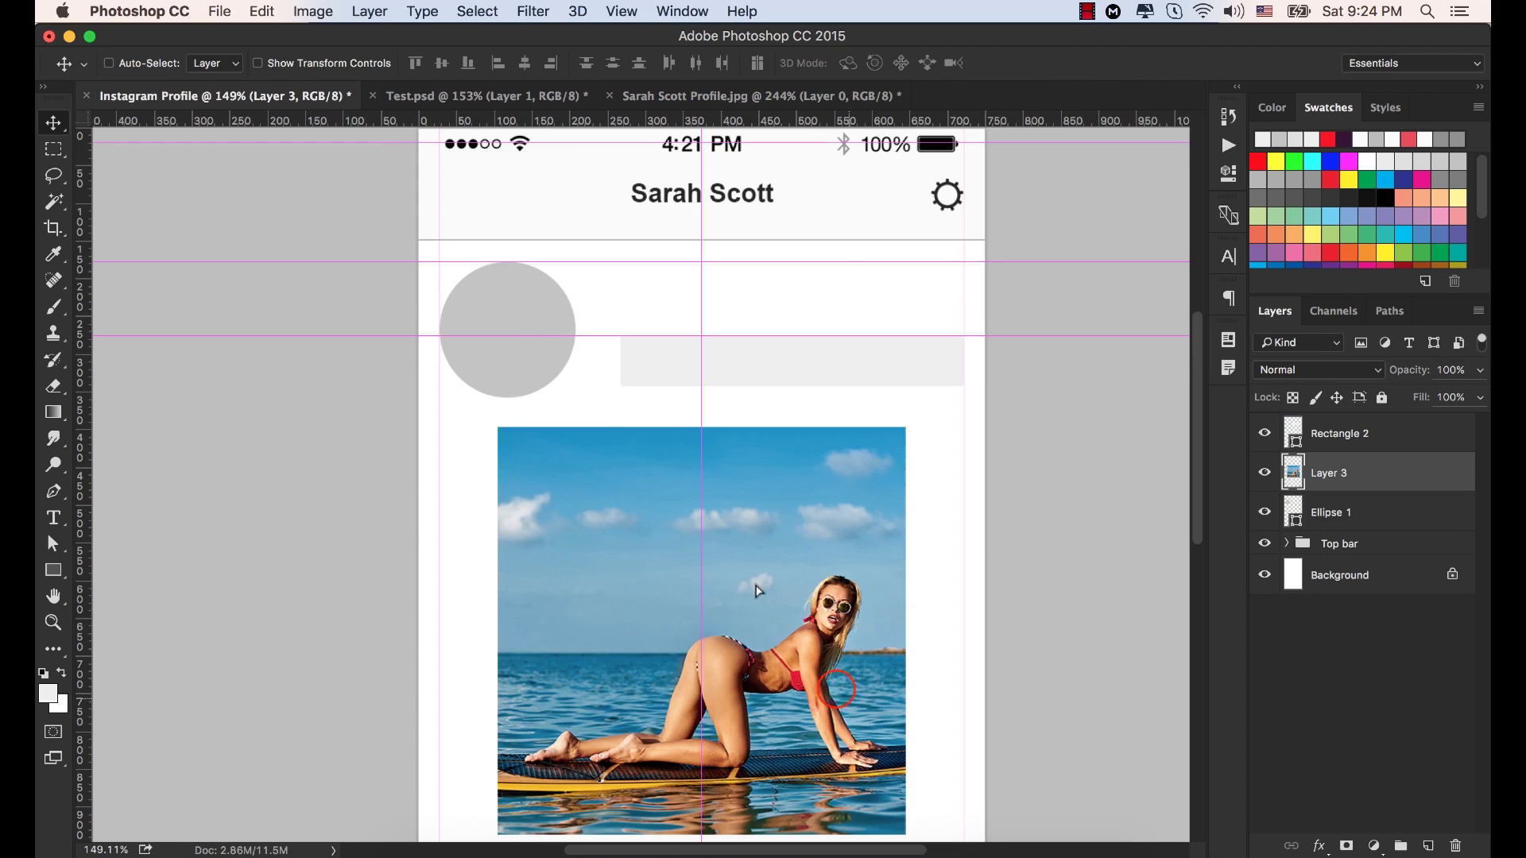
drag(755, 585, 682, 364)
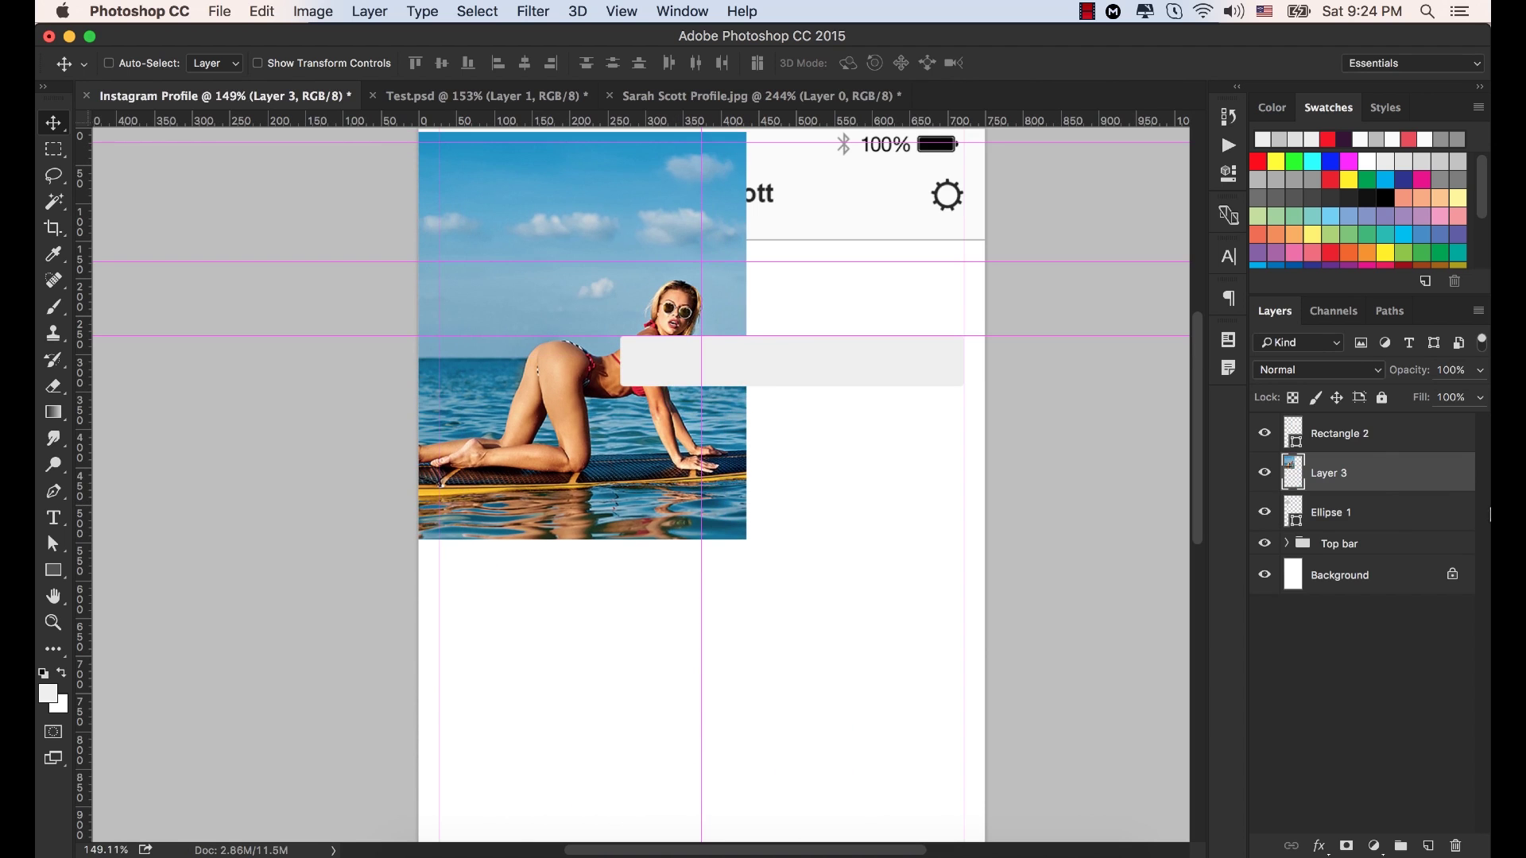
- Convert the photo layer to a smart object and clip it to Ellipse 1
right_click(1356, 474)
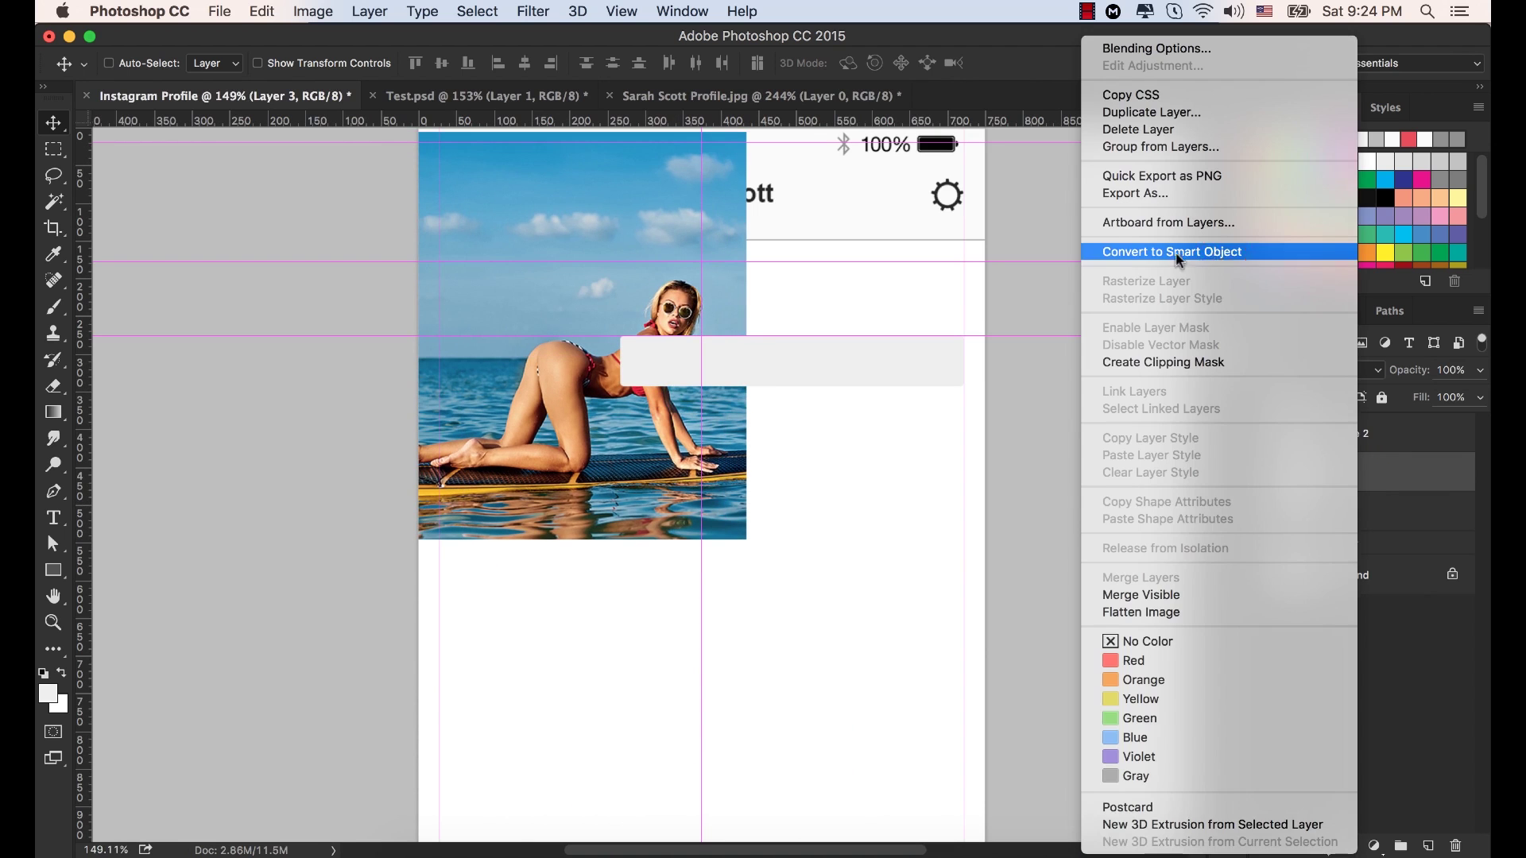
click(1224, 253)
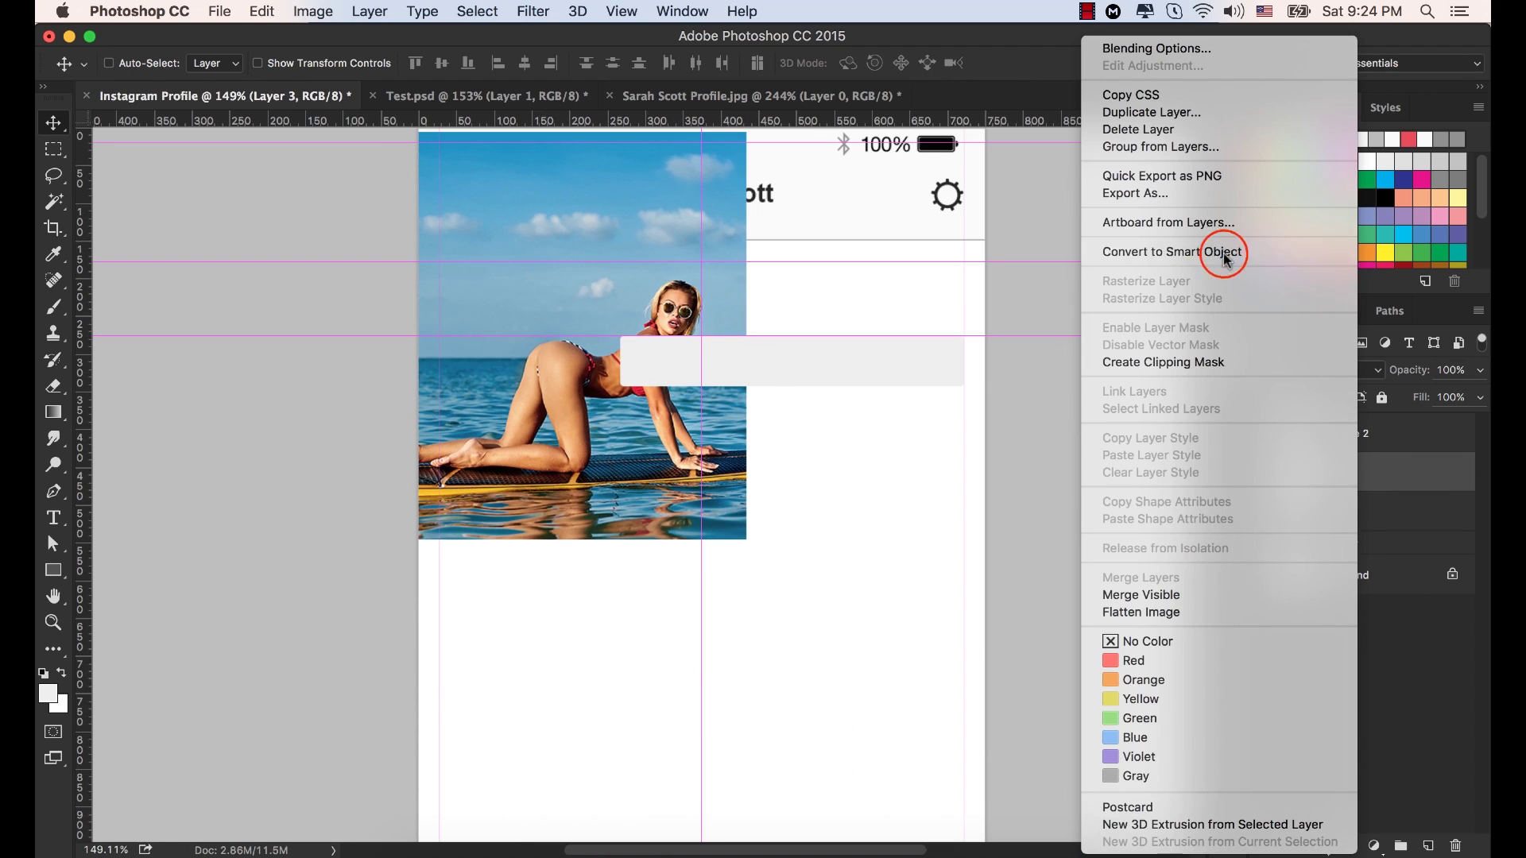
right_click(1375, 473)
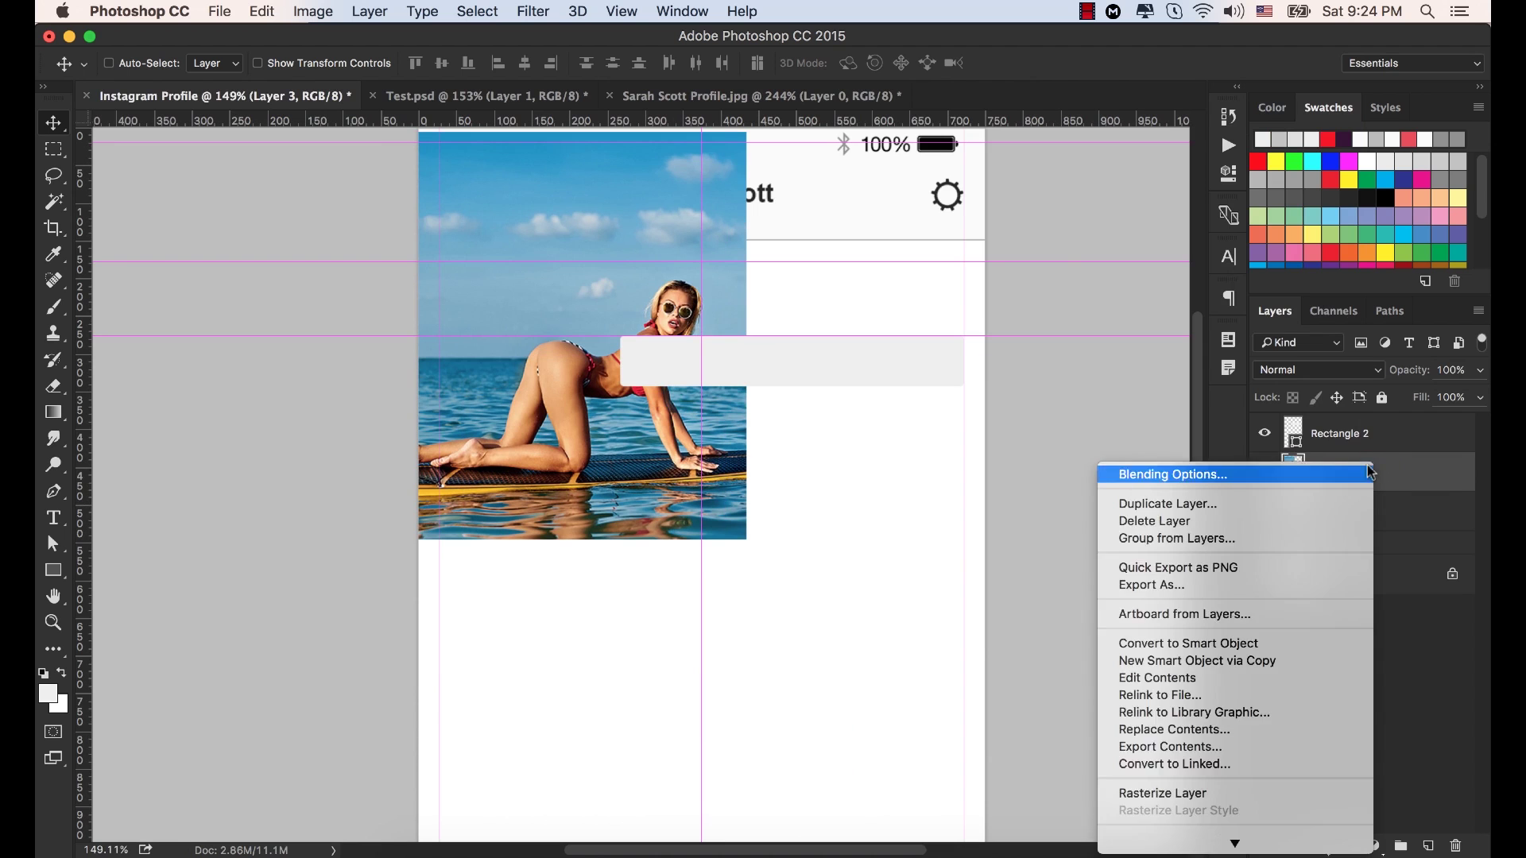
click(1193, 585)
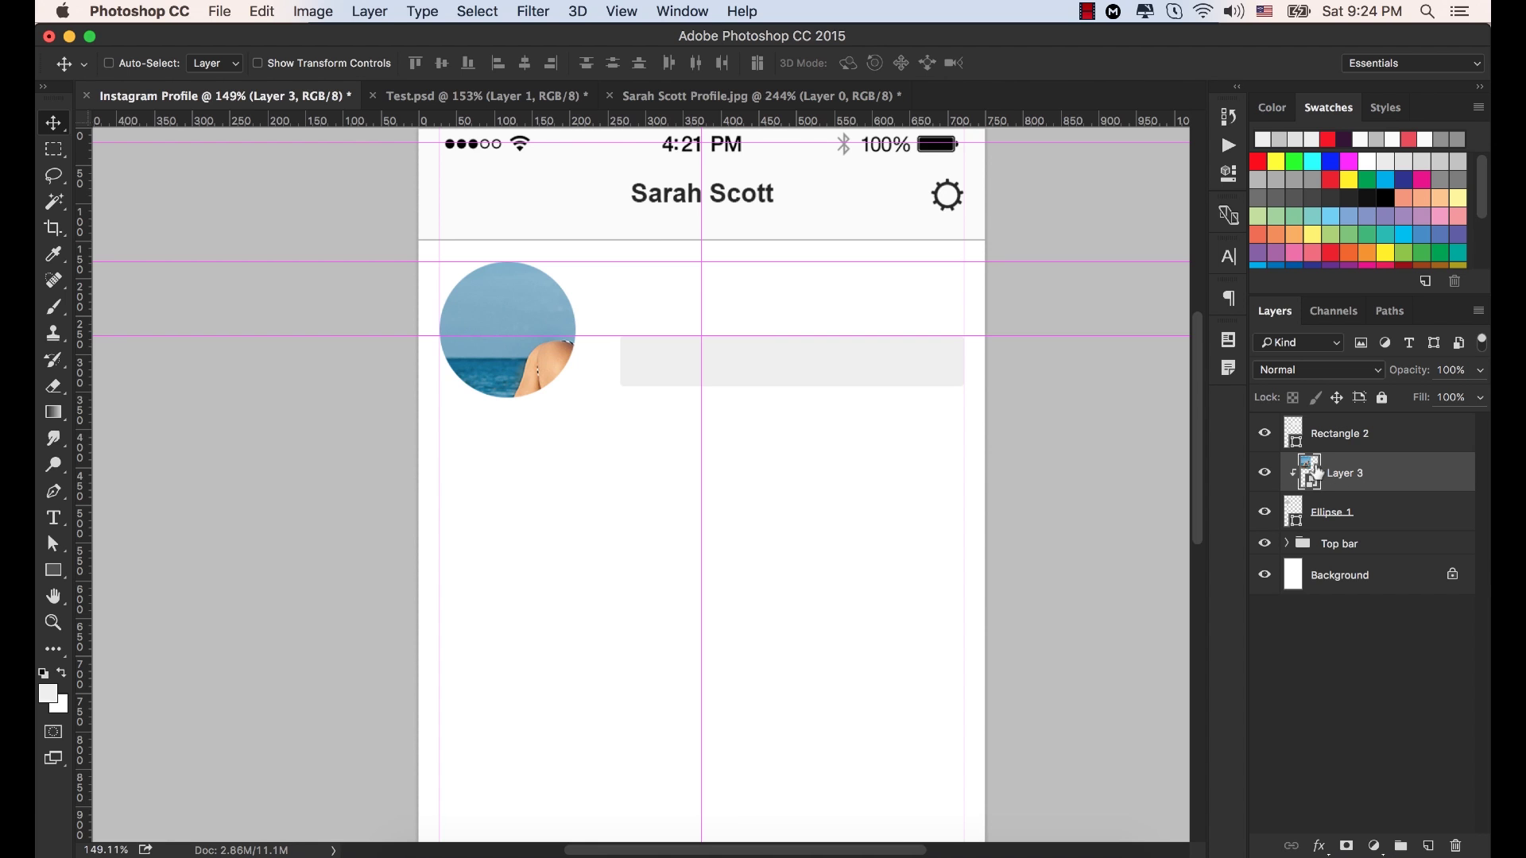
- Free-transform the photo to about 96% scale so the woman's face fills the circle
key(super+t)
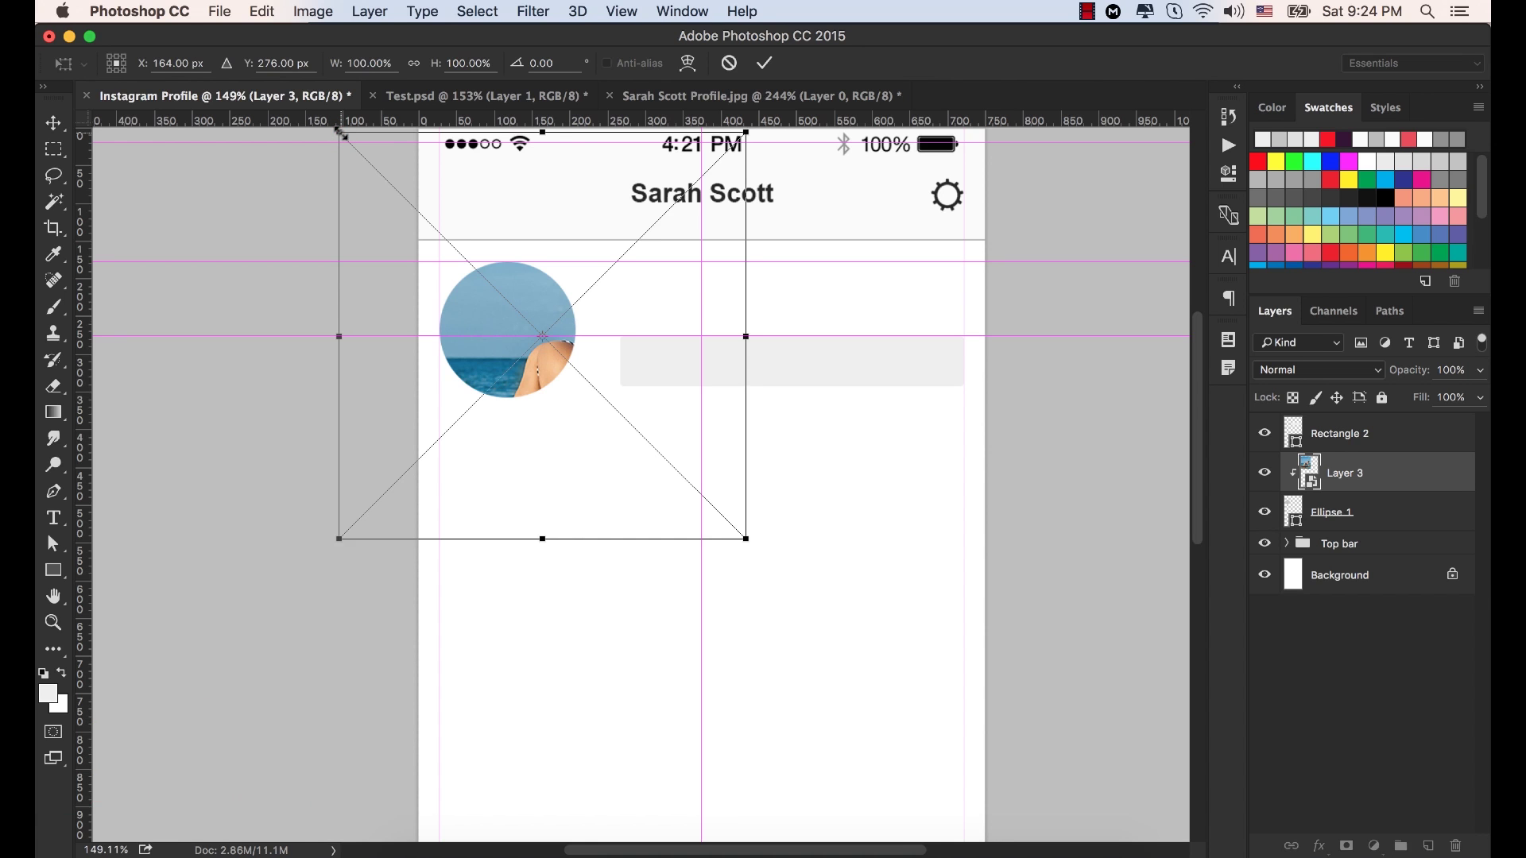
drag(341, 134, 421, 215)
drag(746, 538, 667, 460)
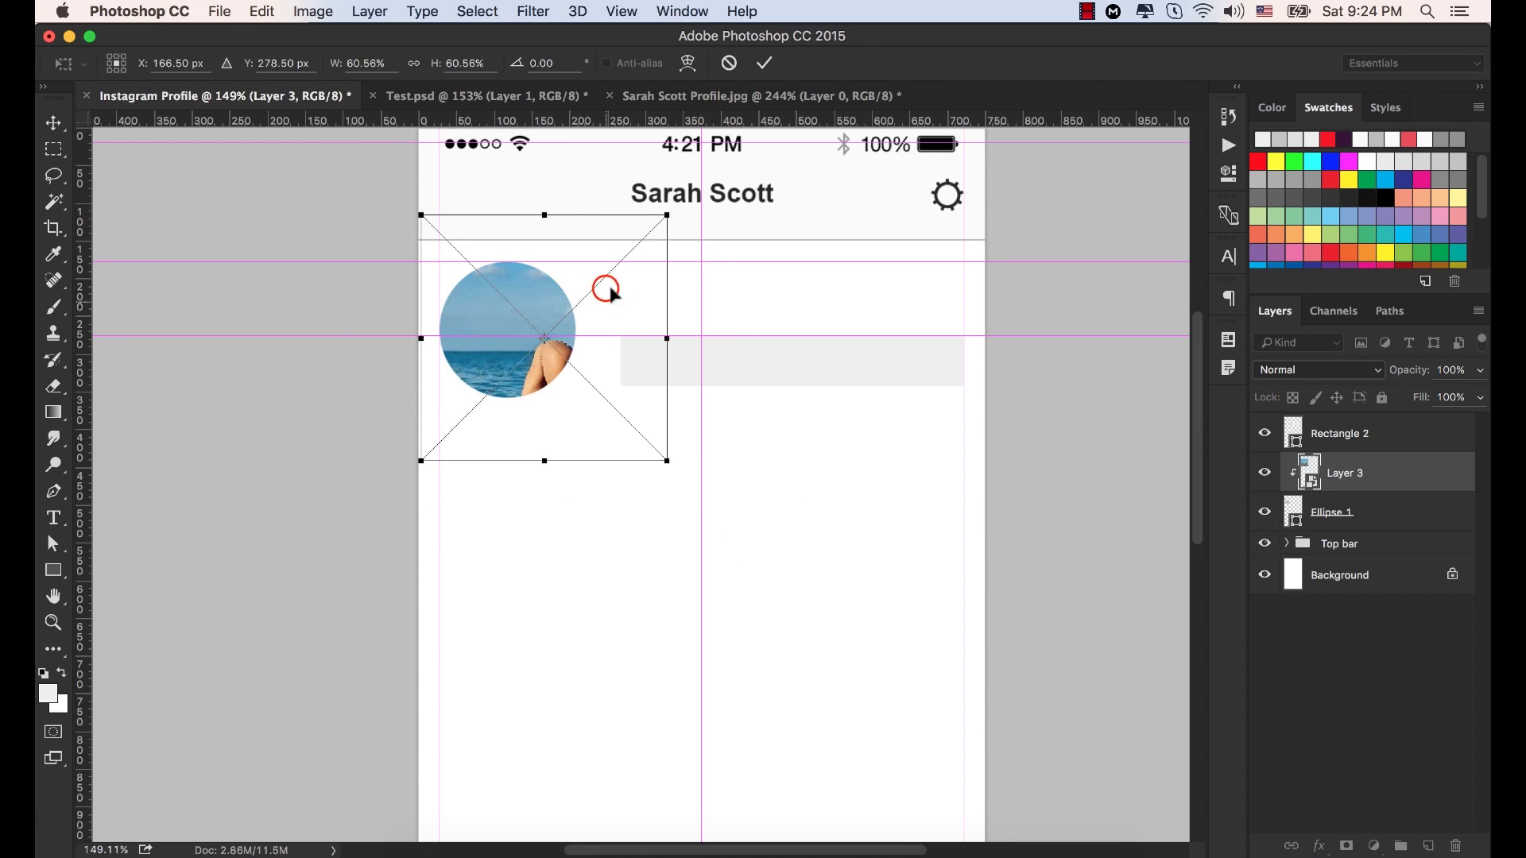
drag(607, 288, 514, 291)
drag(569, 458, 746, 611)
drag(671, 479, 531, 397)
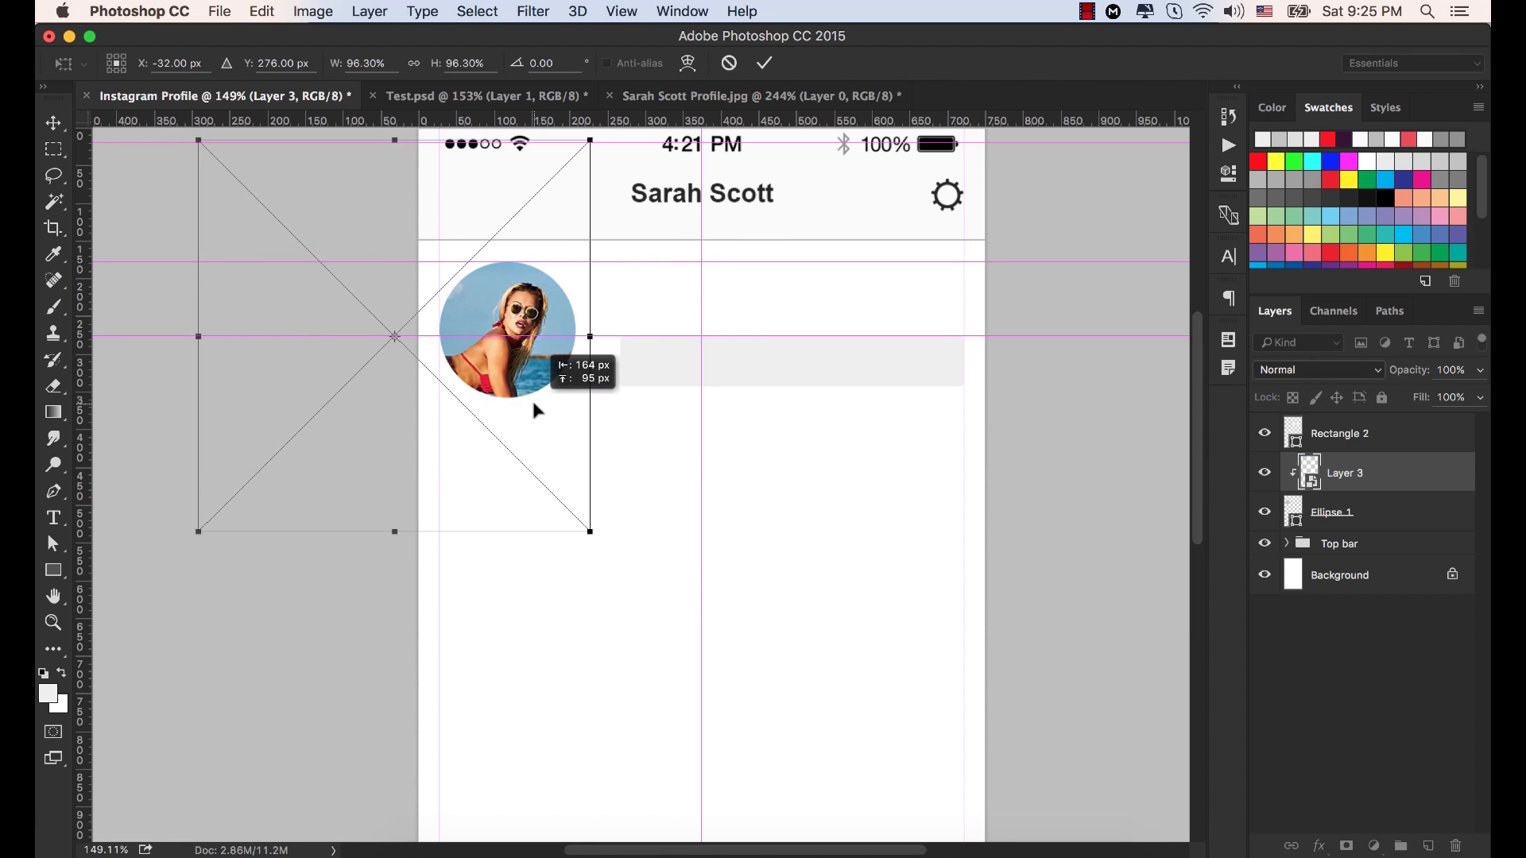
- Commit the 96.30% transform and zoom out on the mockup
click(764, 63)
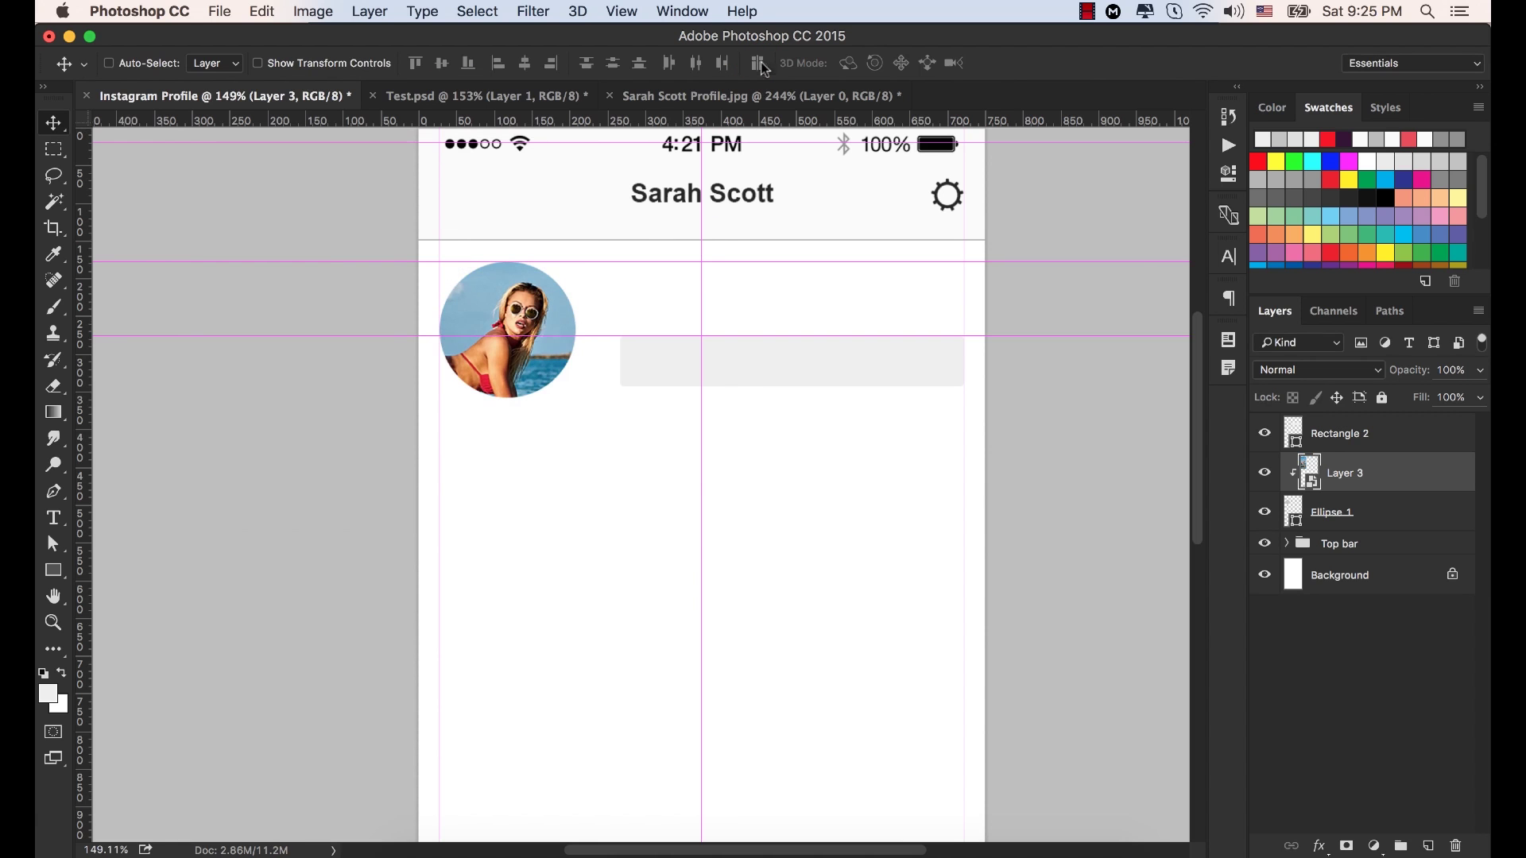
scroll(681, 539, down, 3)
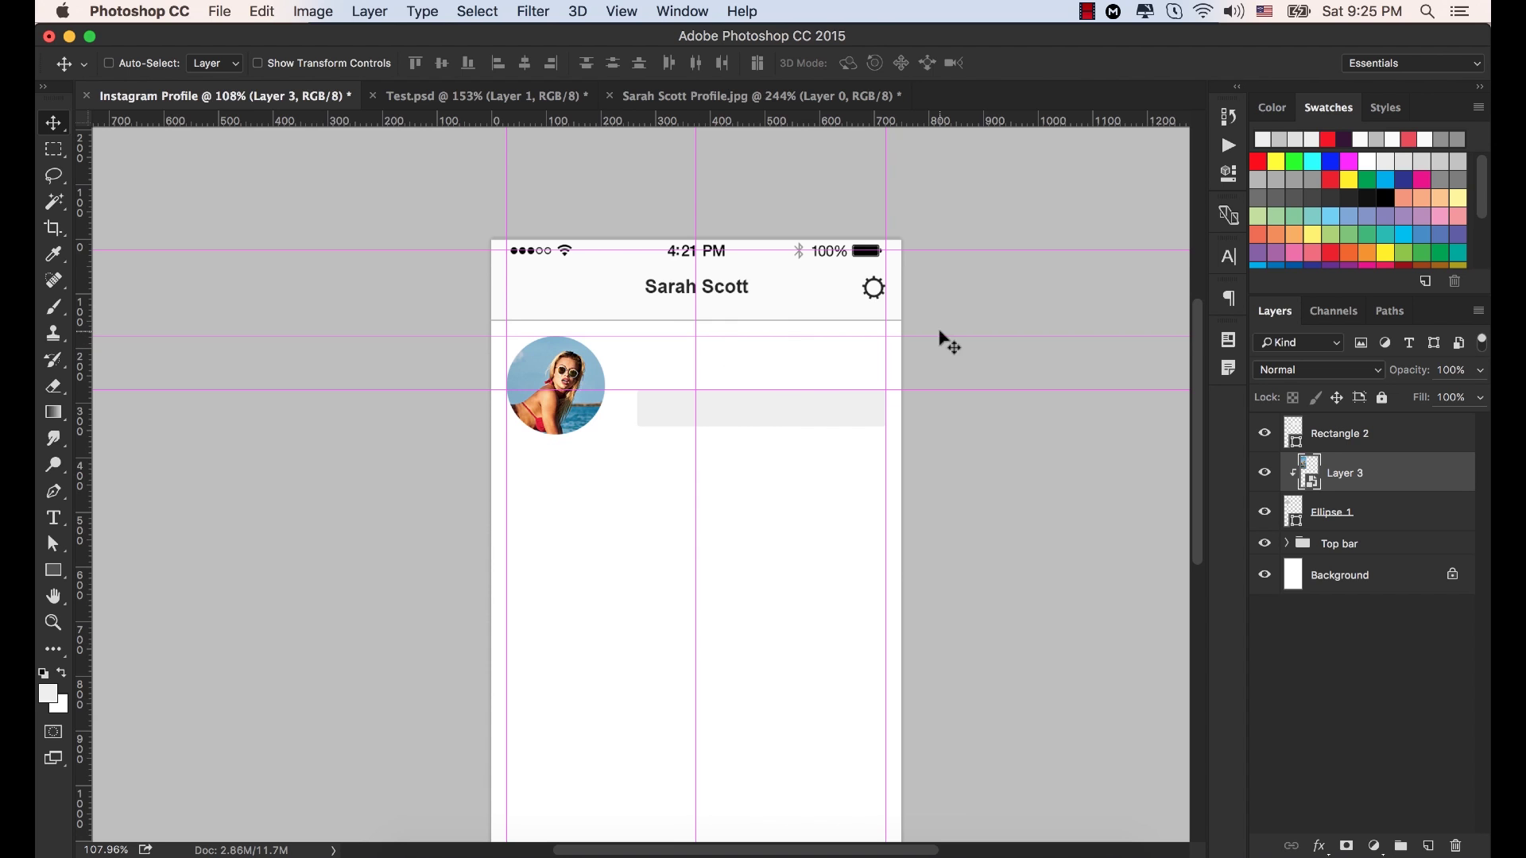
scroll(950, 343, down, 3)
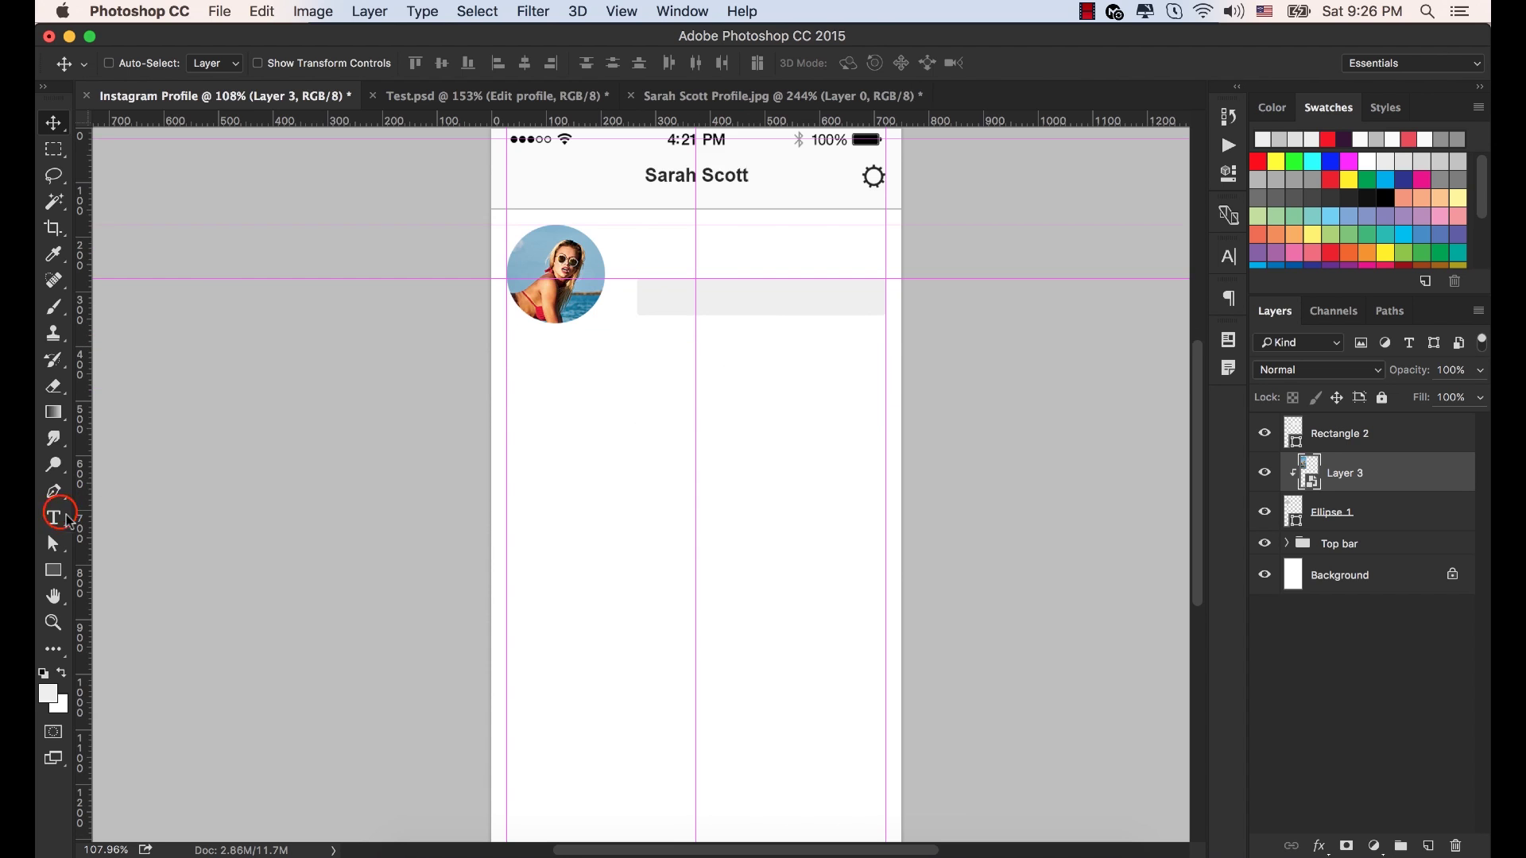
- Type the label 'Edit profile' on the grey bar
click(58, 517)
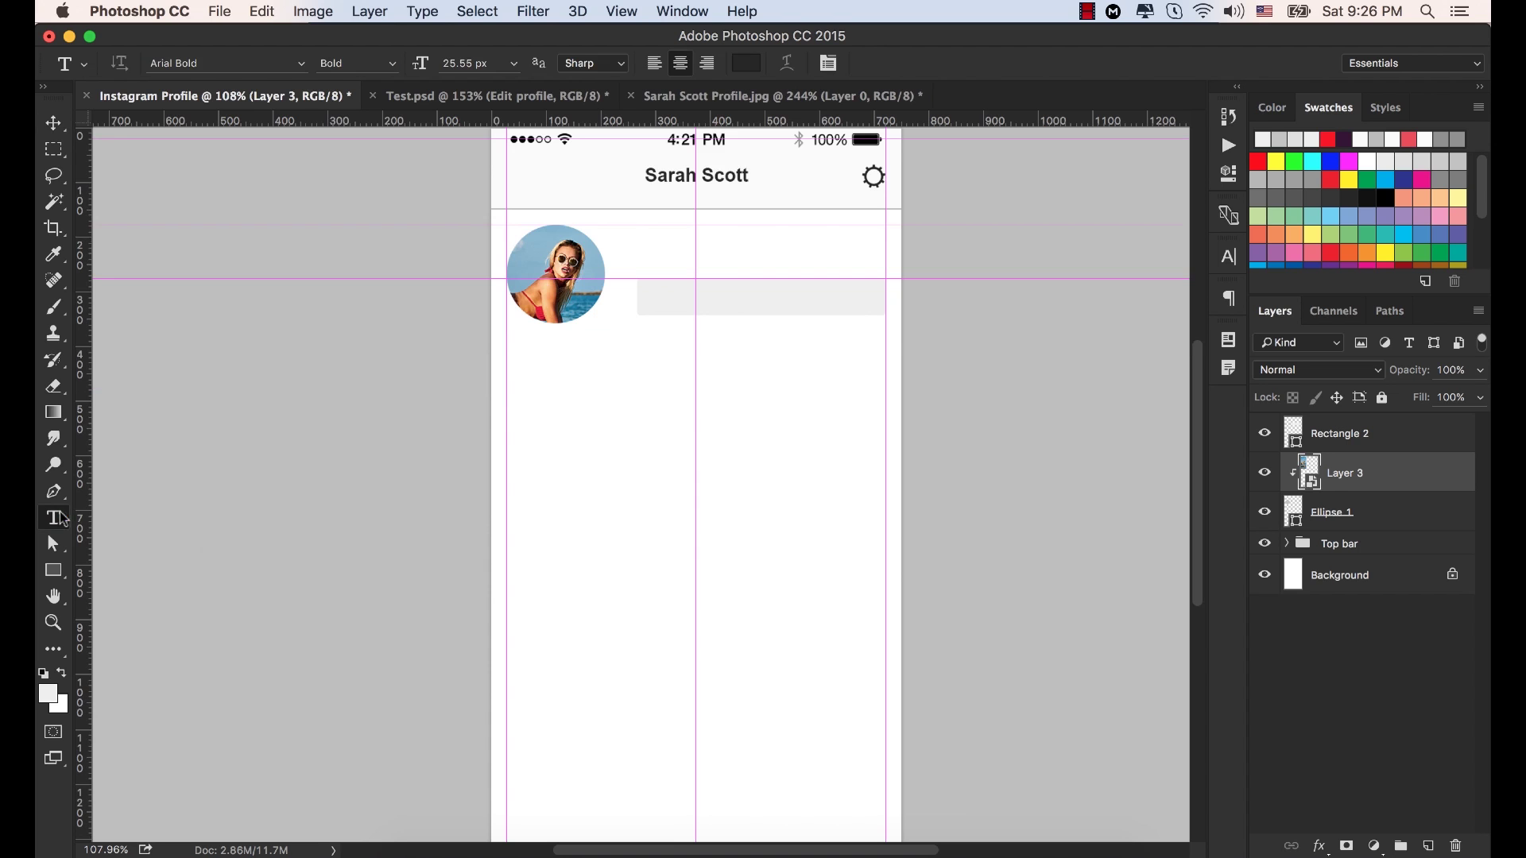
click(729, 300)
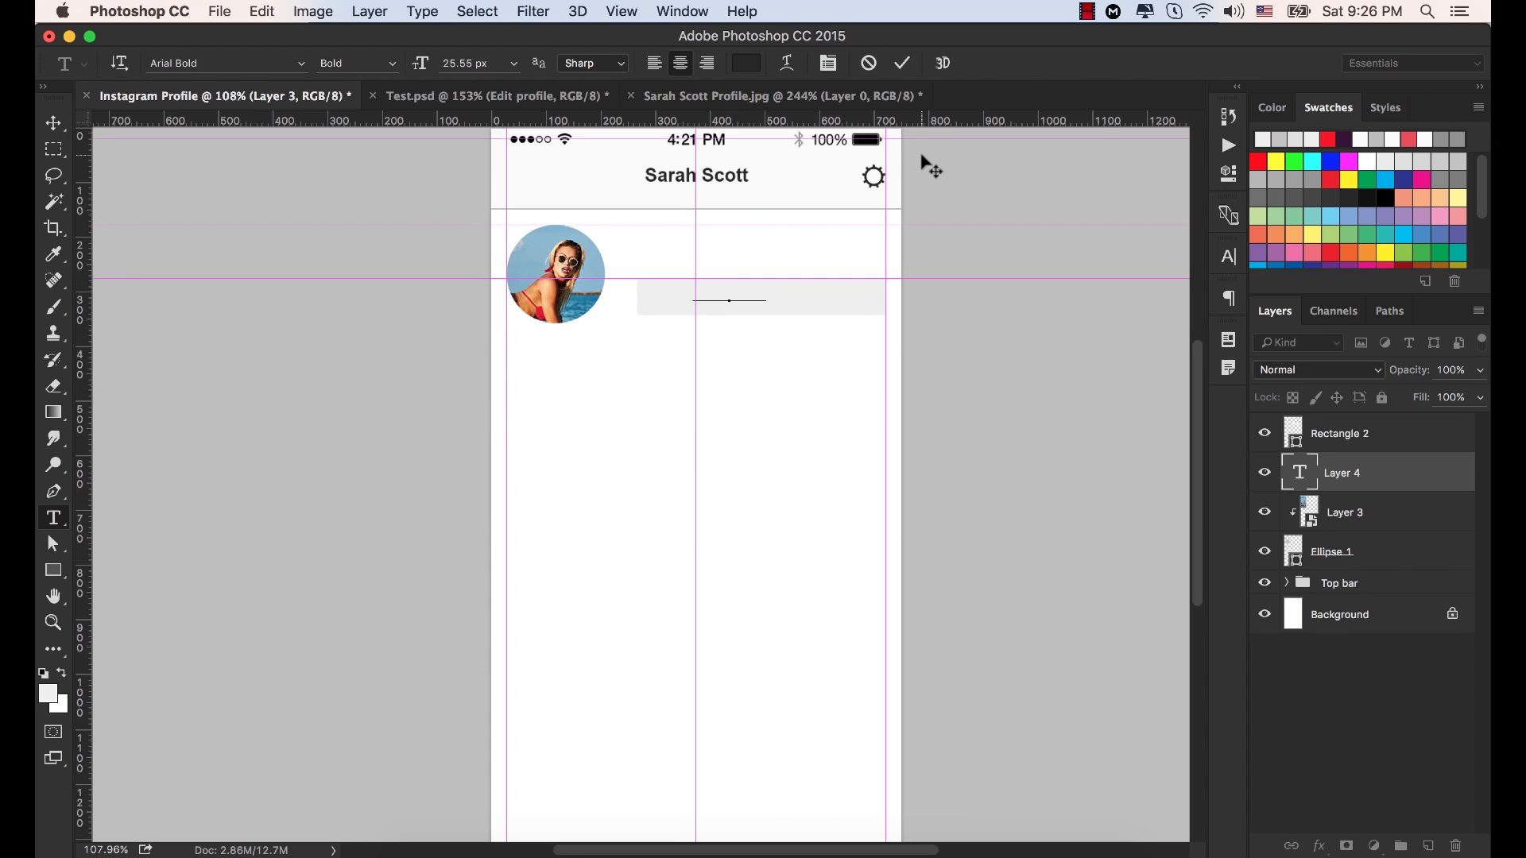
click(903, 63)
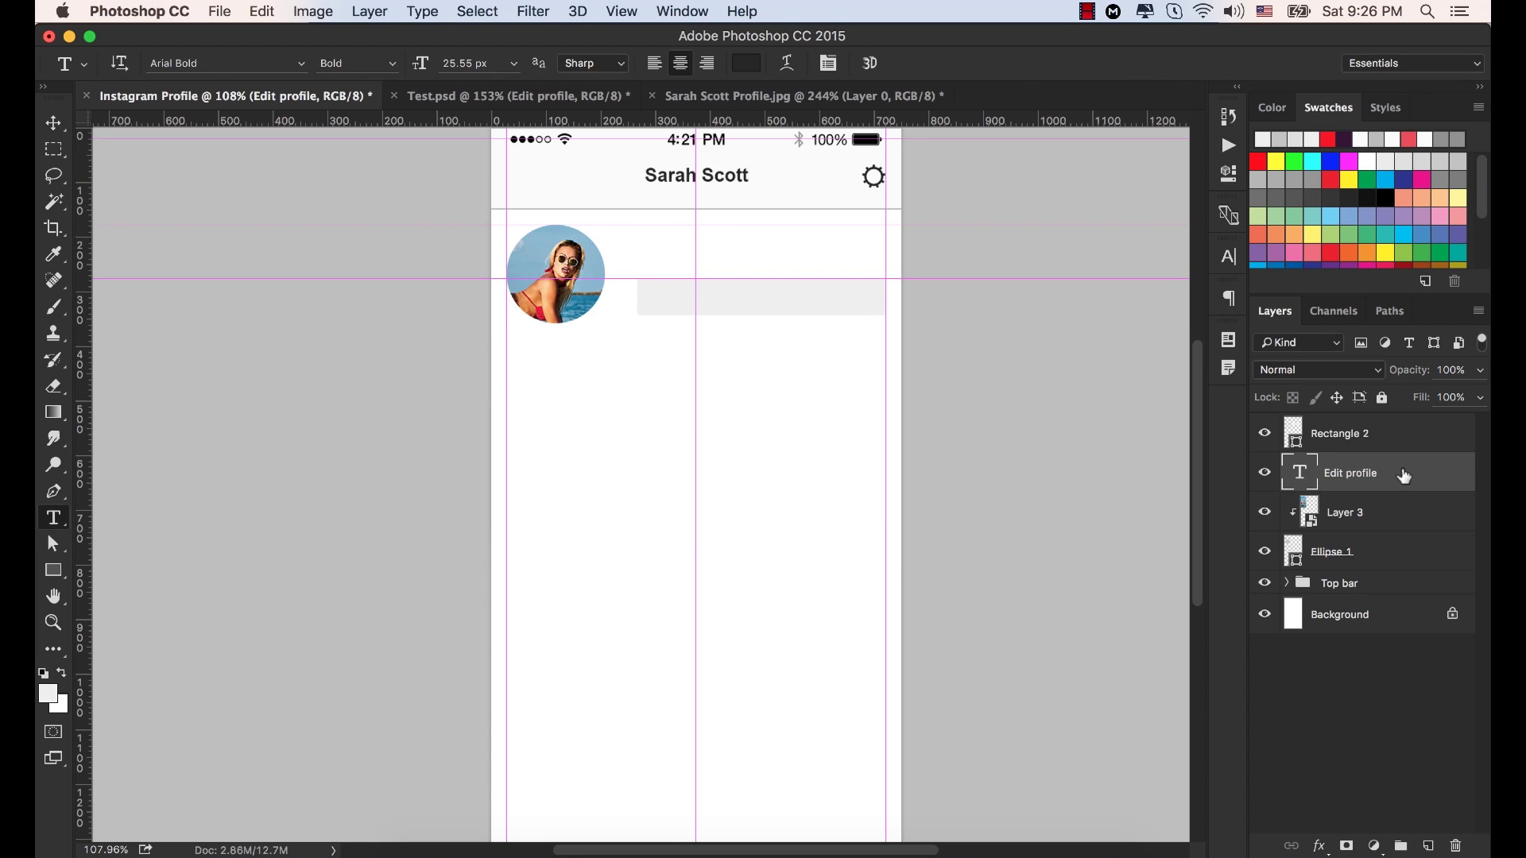
- Move the Edit profile layer above Rectangle 2 and centre the text on the bar
drag(1407, 470, 1409, 427)
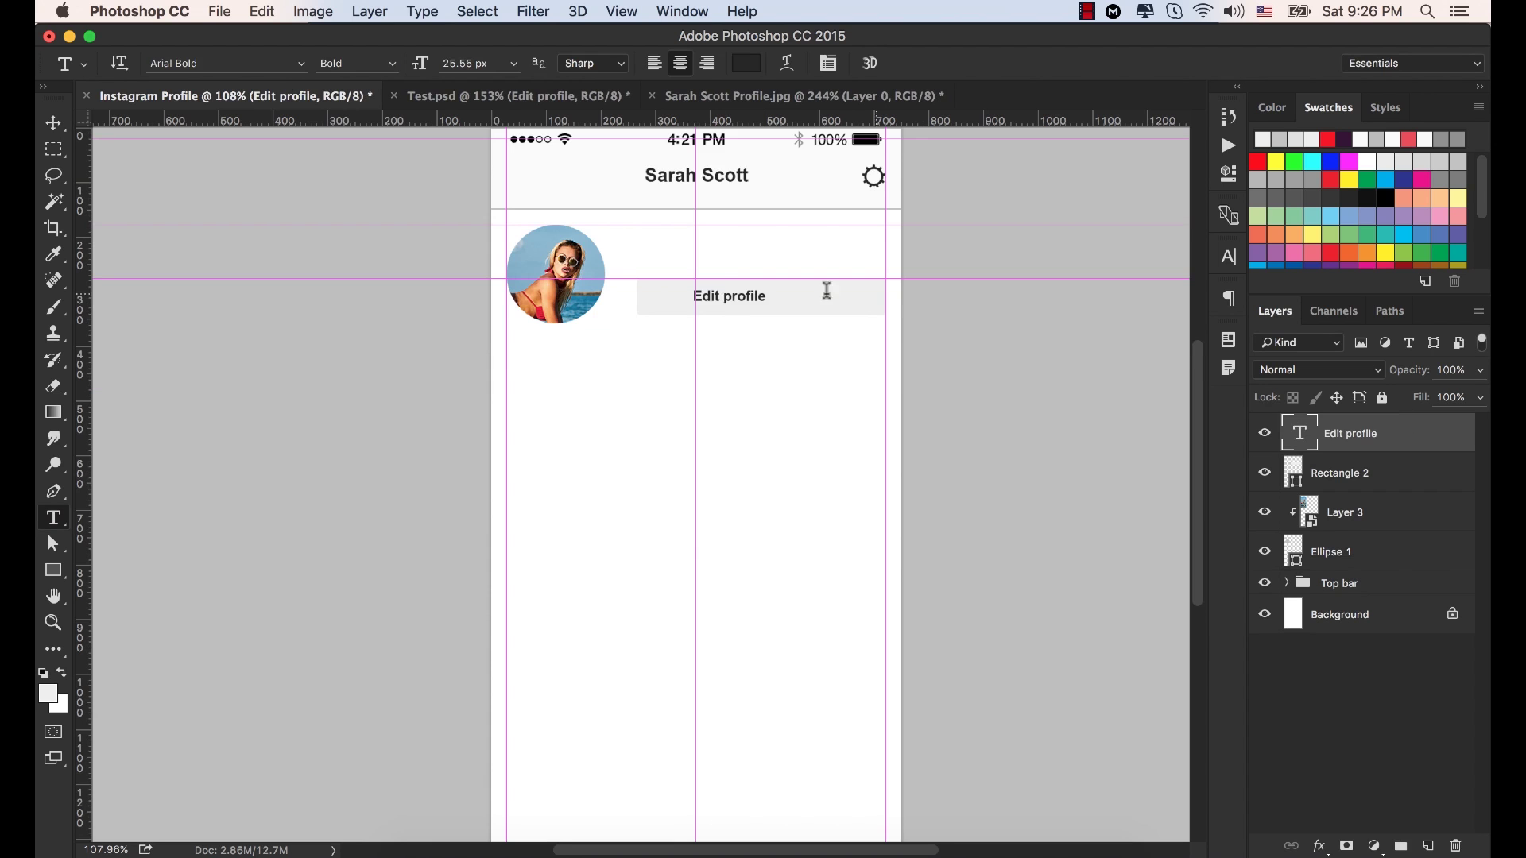
scroll(721, 283, up, 5)
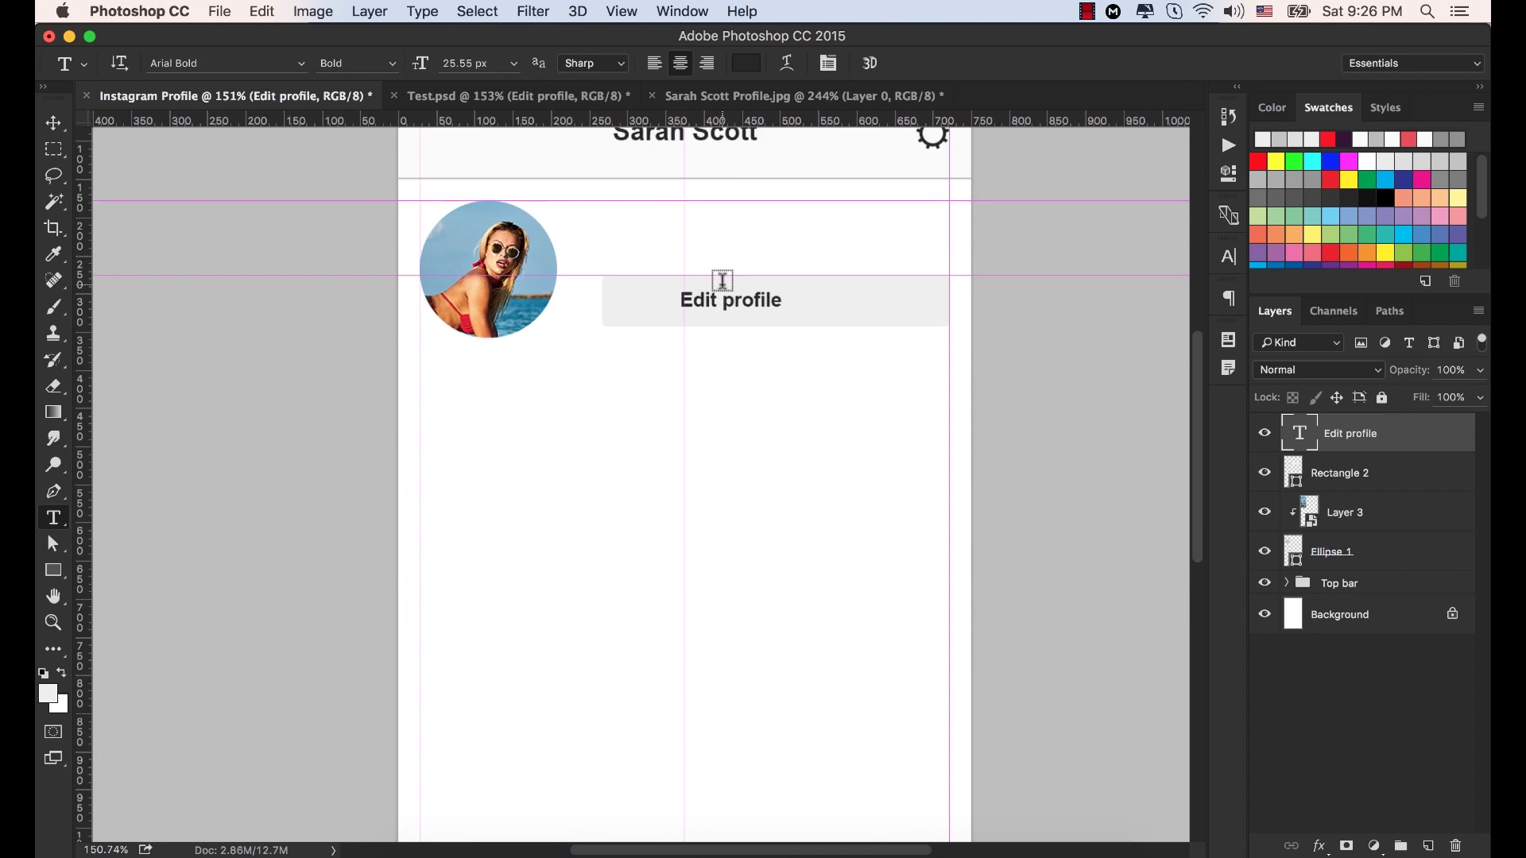
click(53, 123)
click(721, 295)
drag(725, 304, 773, 305)
drag(770, 307, 771, 299)
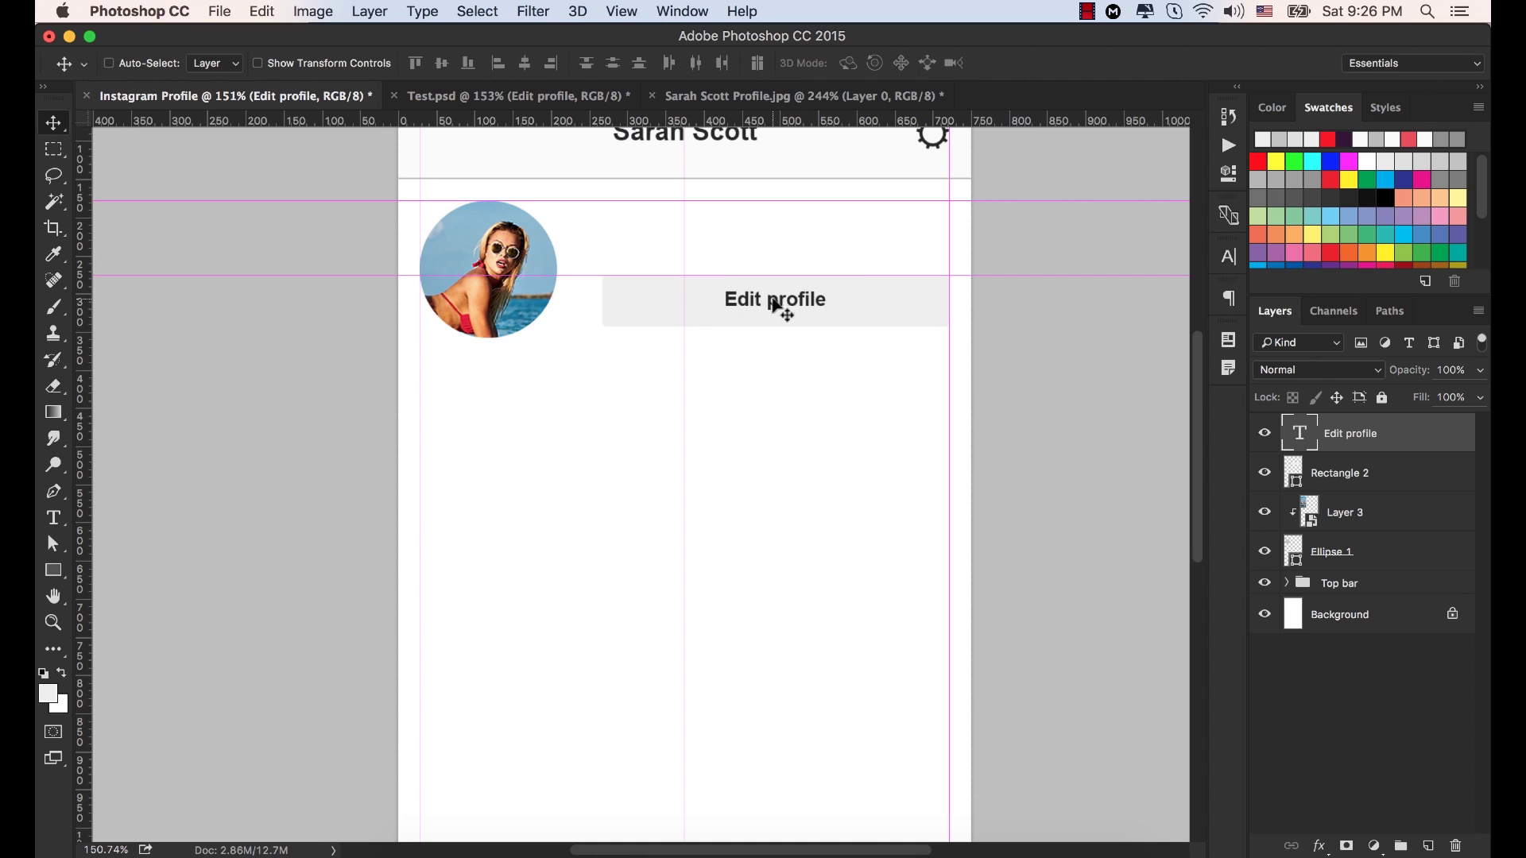
- Make the Edit profile text 30 px and dark grey #262626, then nudge it into place
click(1229, 258)
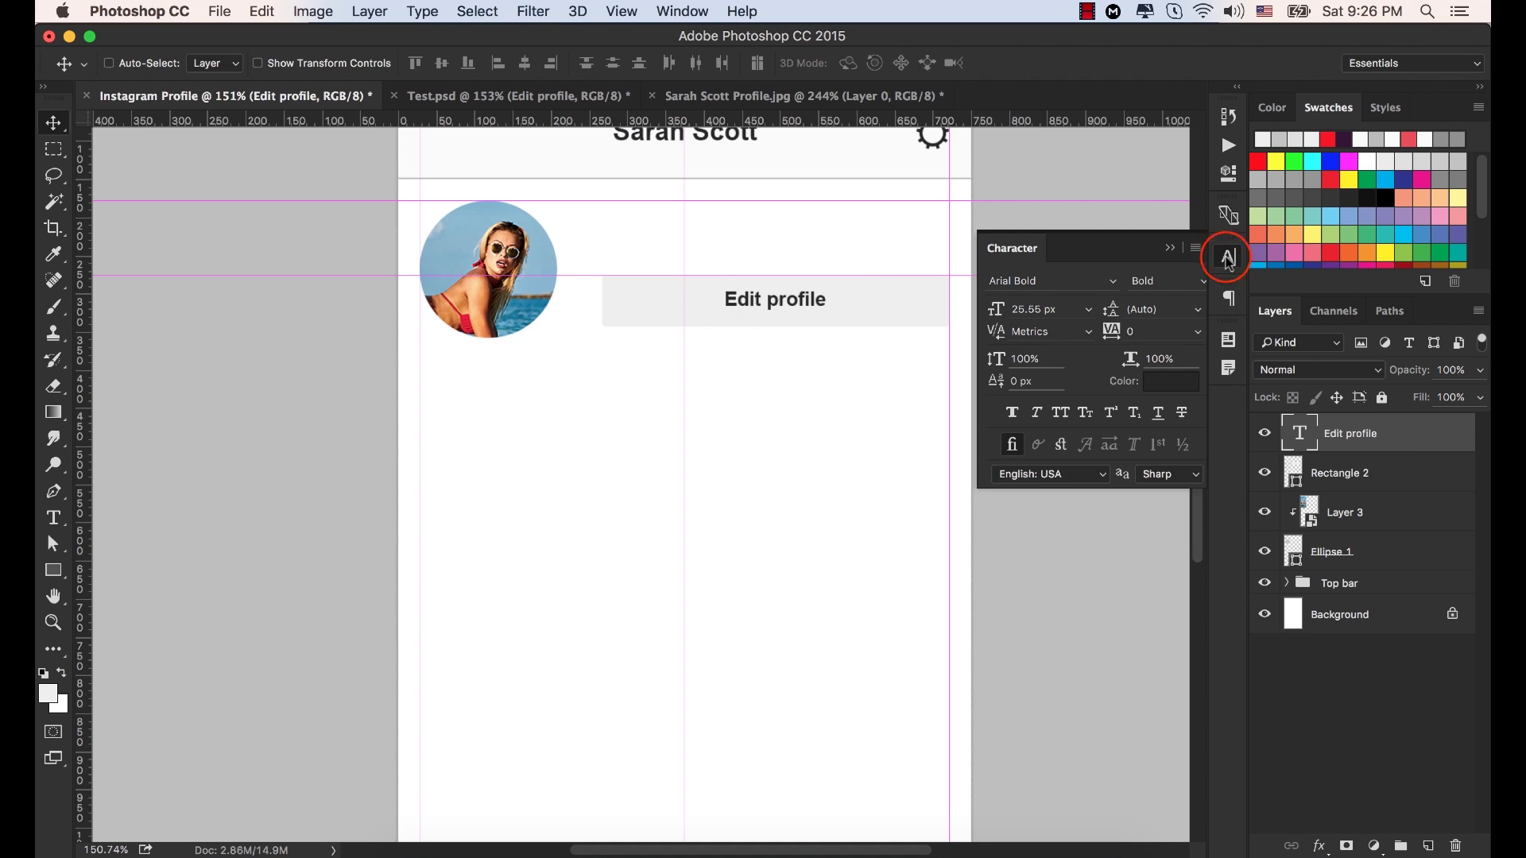
click(1066, 309)
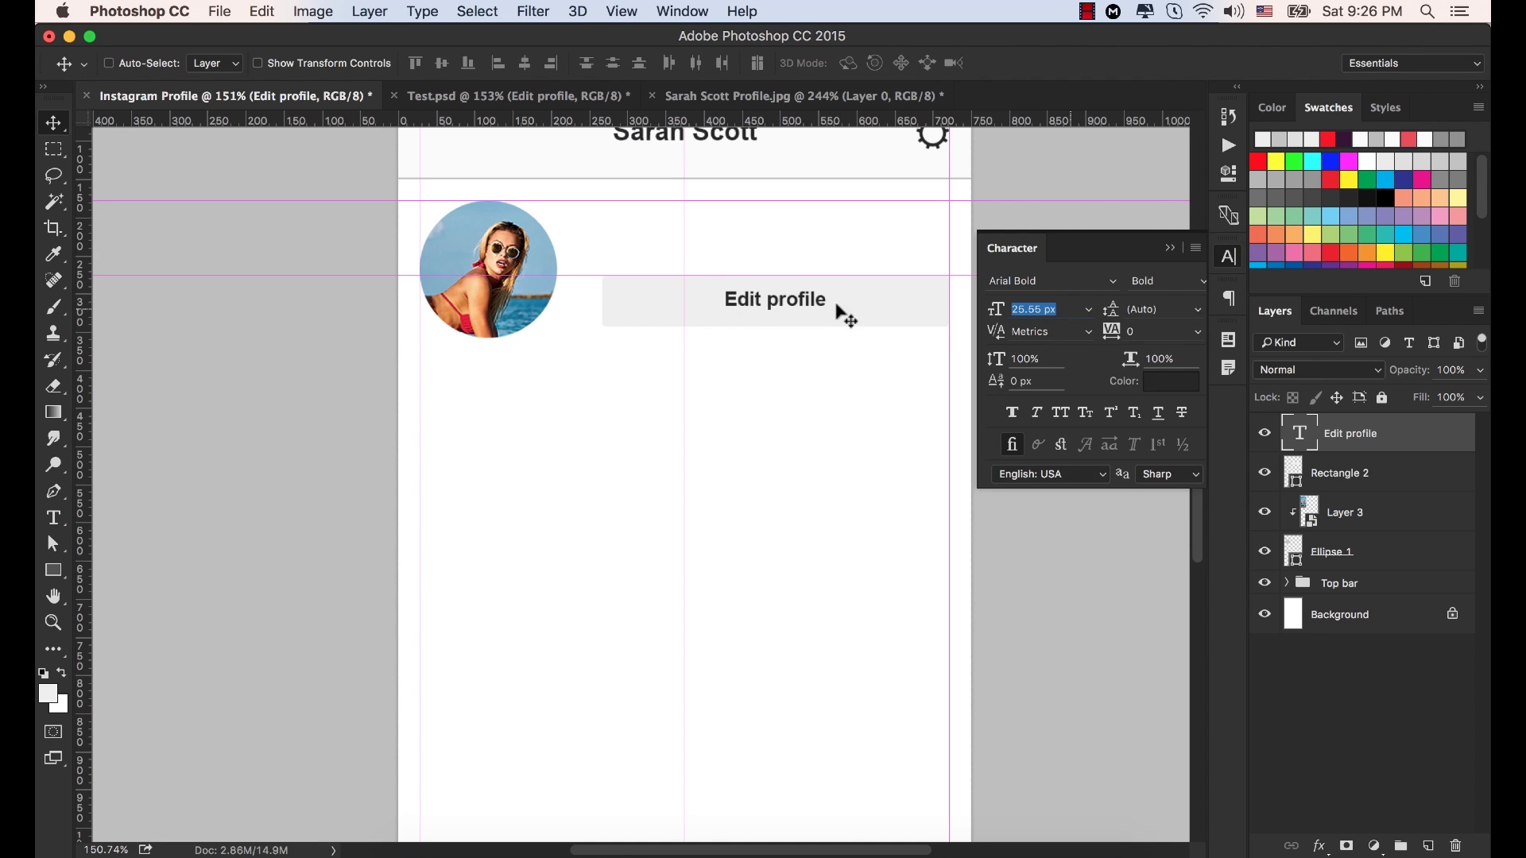
text(30)
key(Return)
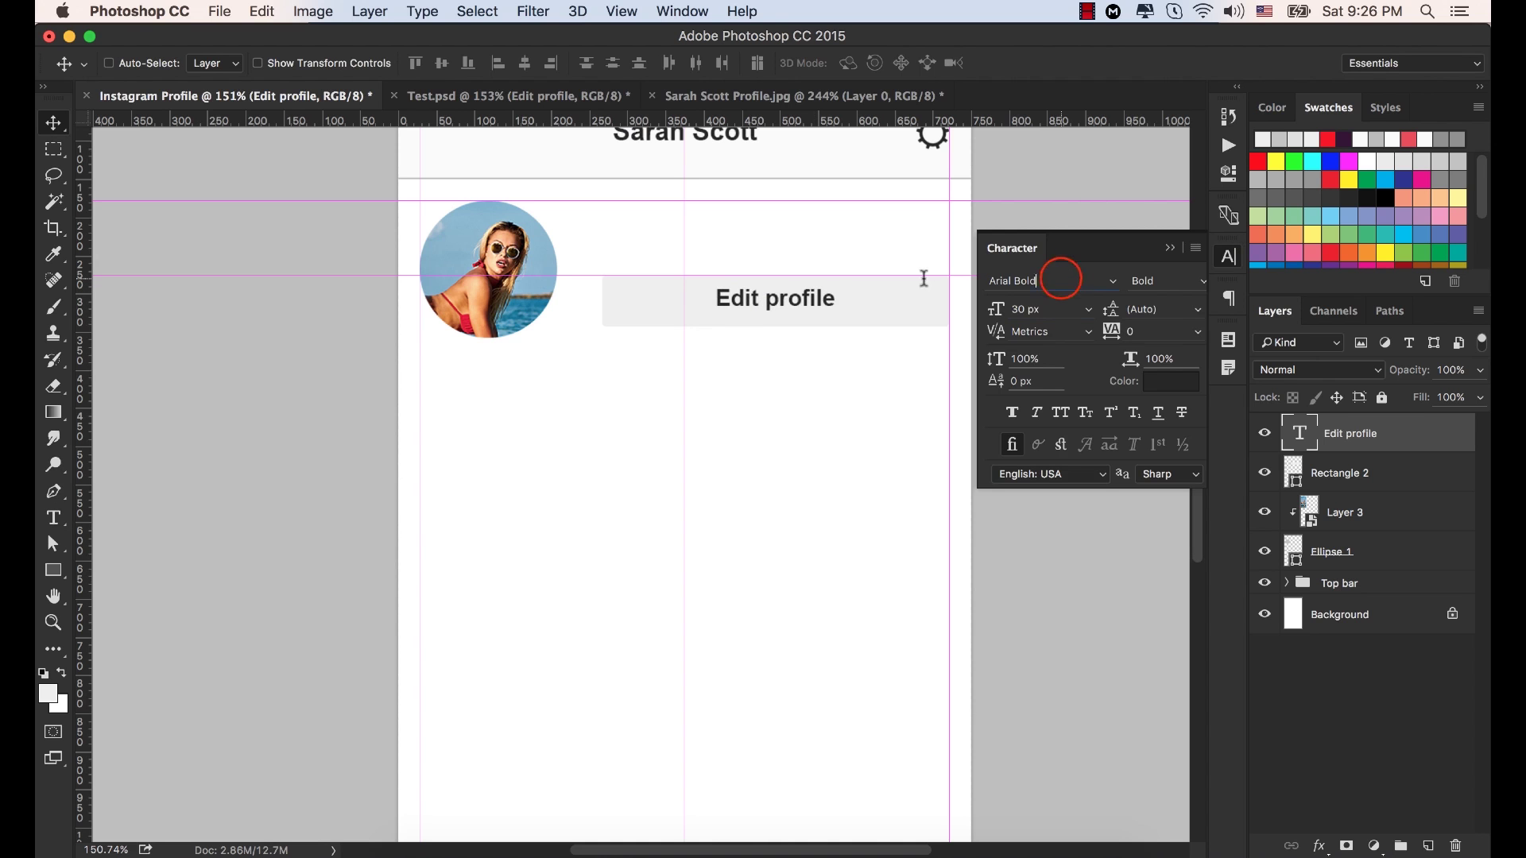
click(1060, 278)
click(1170, 380)
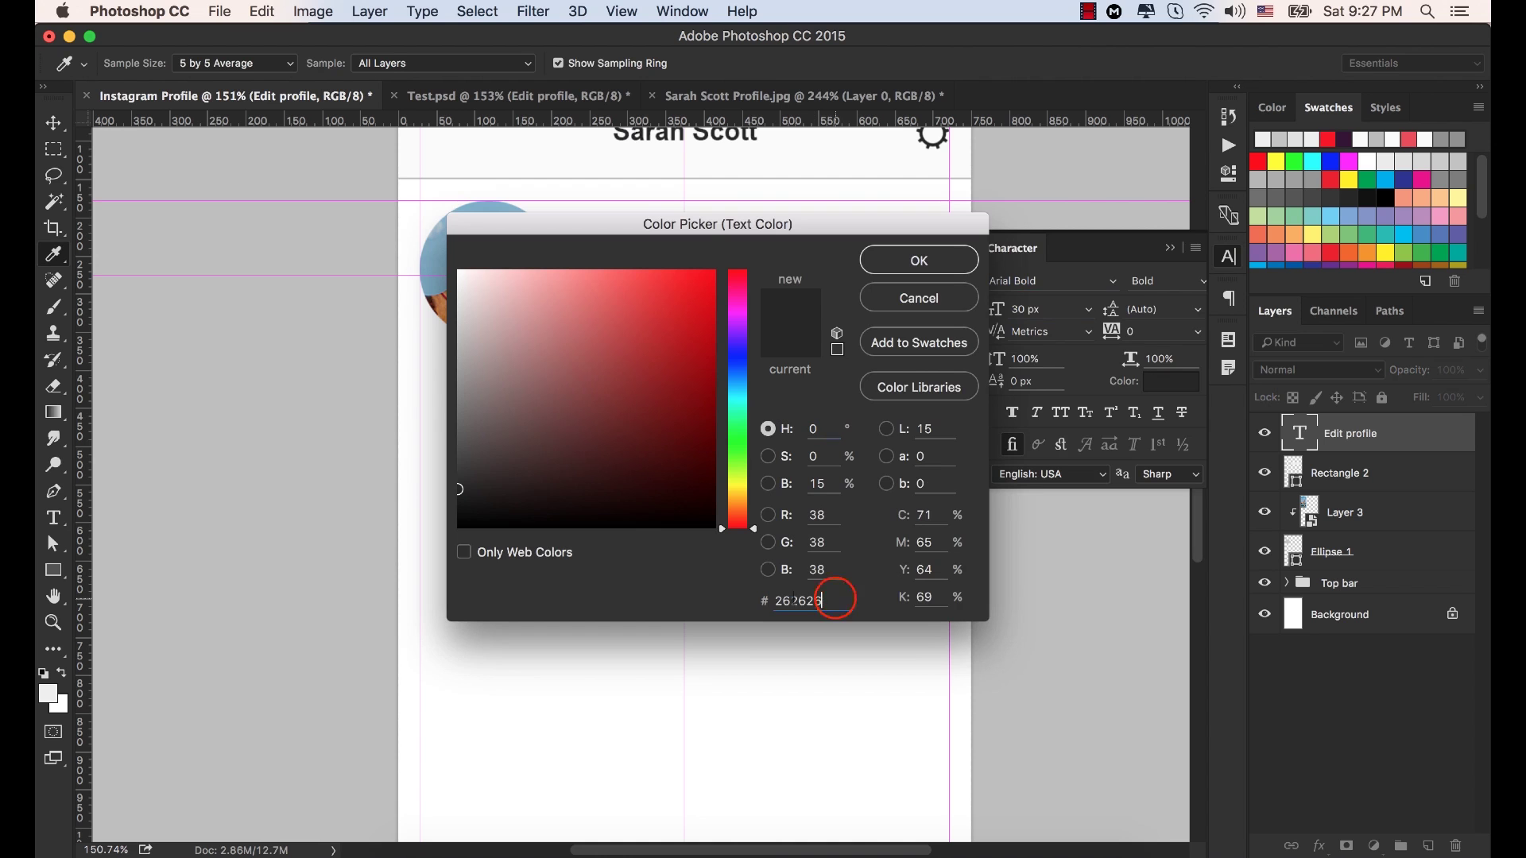
drag(836, 598, 674, 595)
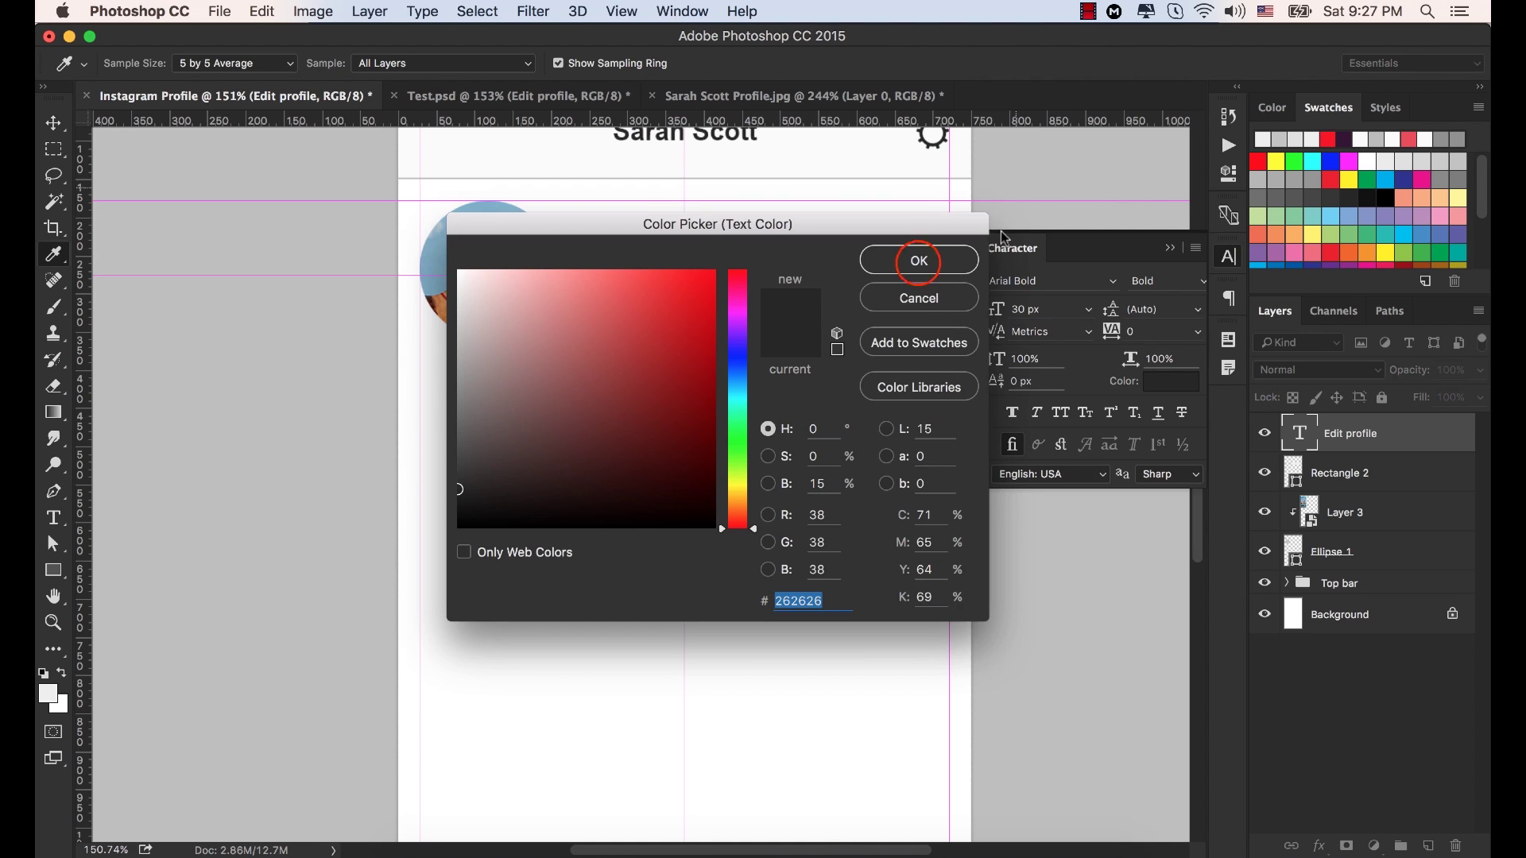
click(915, 260)
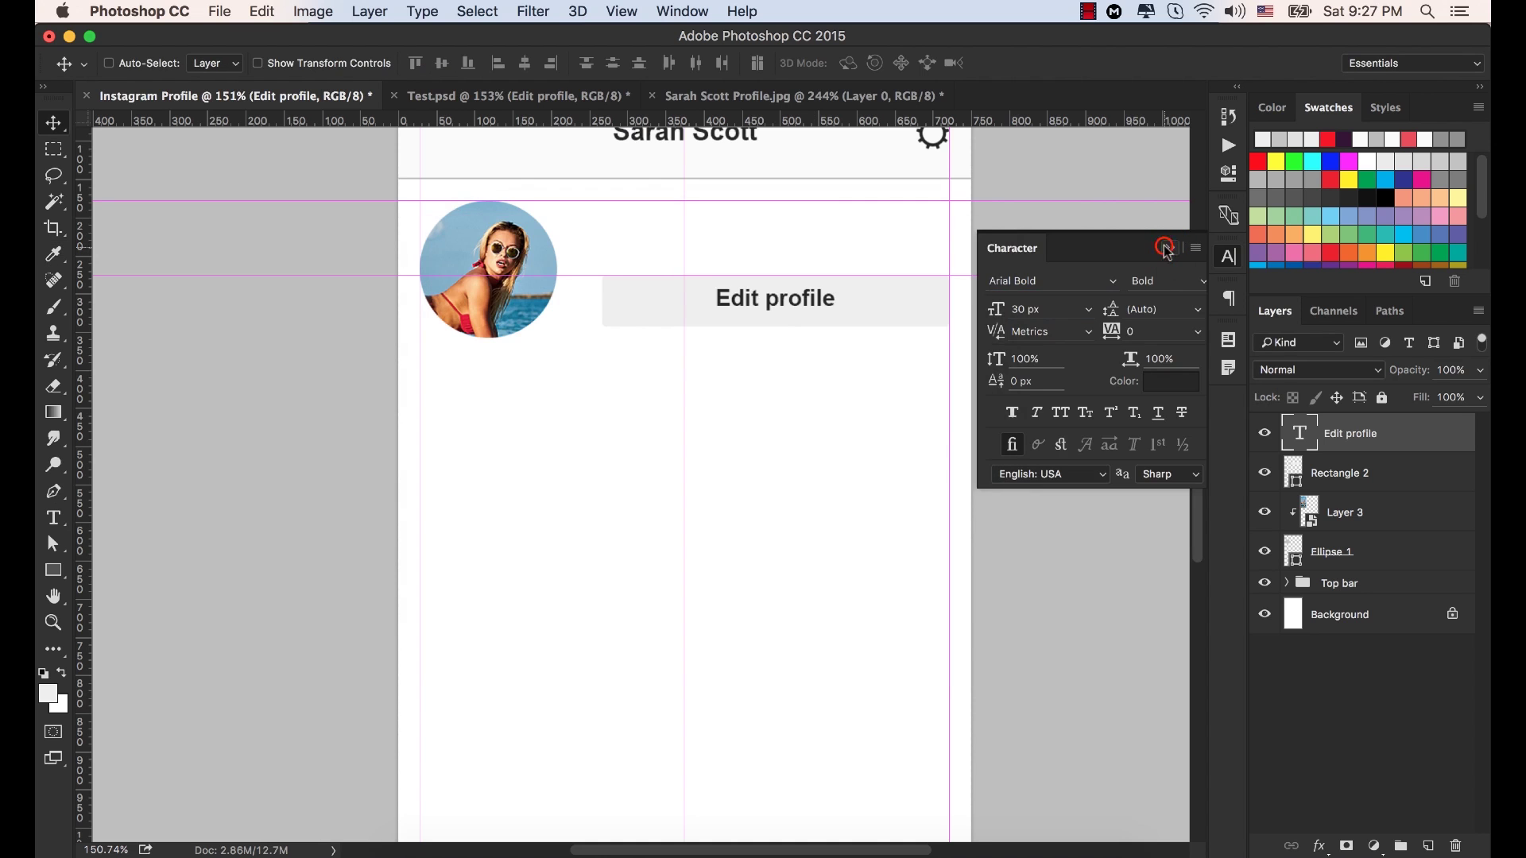
click(1170, 249)
drag(784, 297, 776, 298)
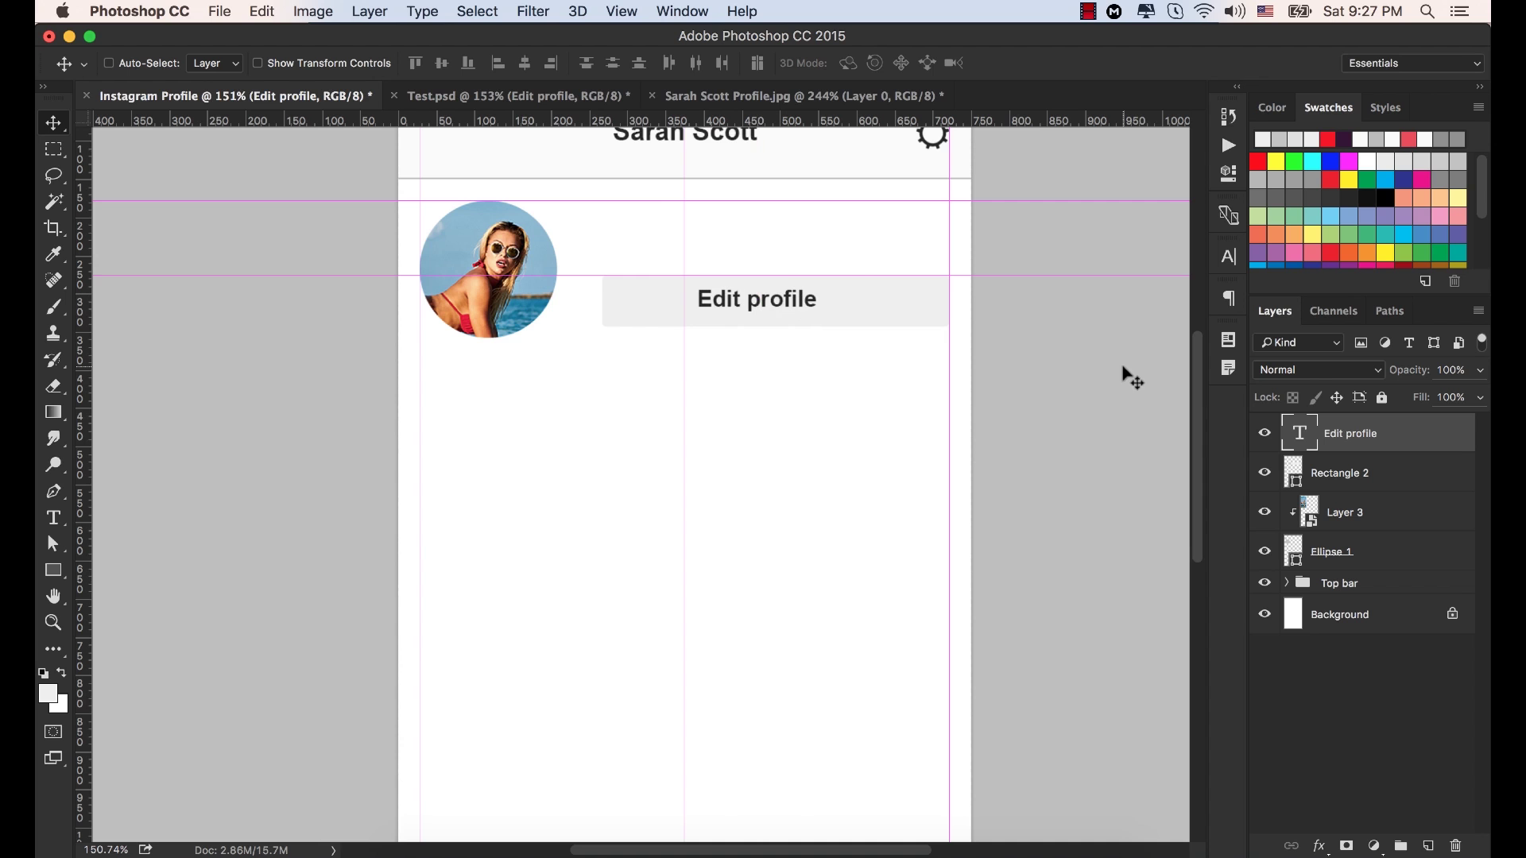
- Nudge the label down, zoom into the profile area, and check its 174 px side spacing with guides showing
key(Down)
key(Down)
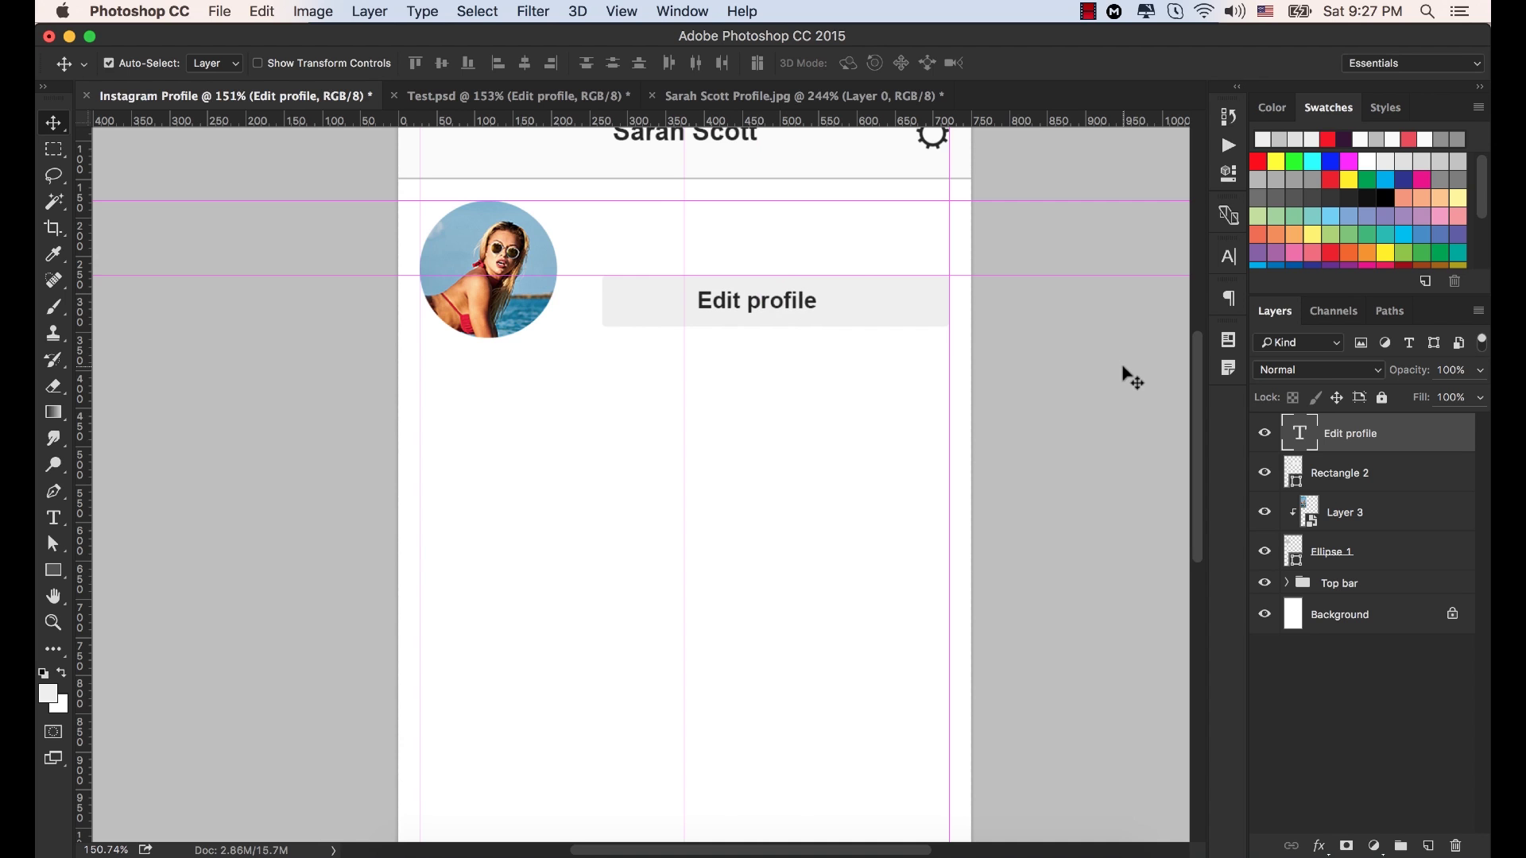
key(super+minus)
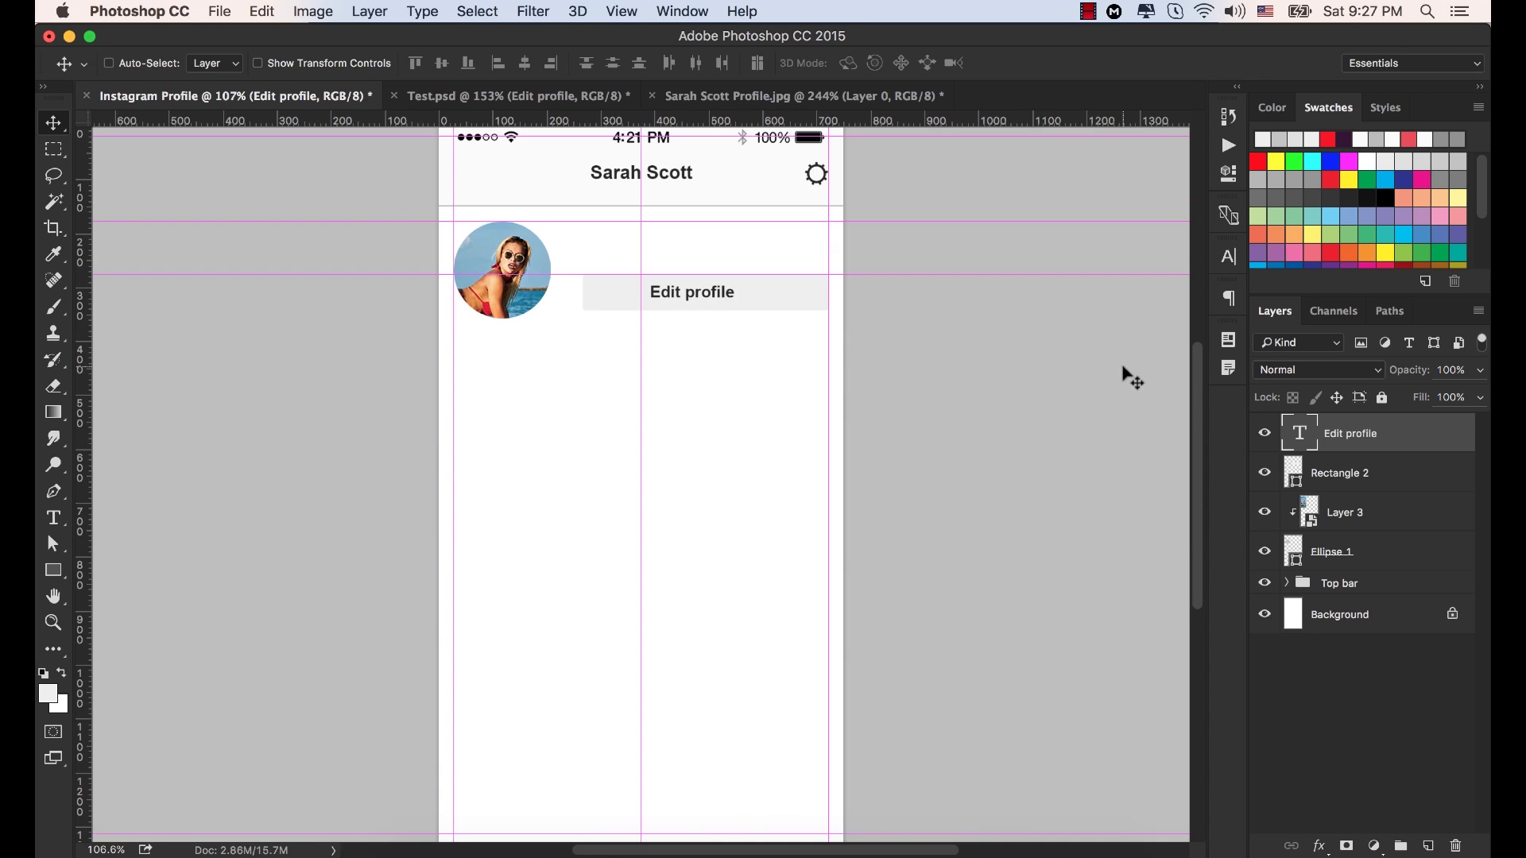
key(super+semicolon)
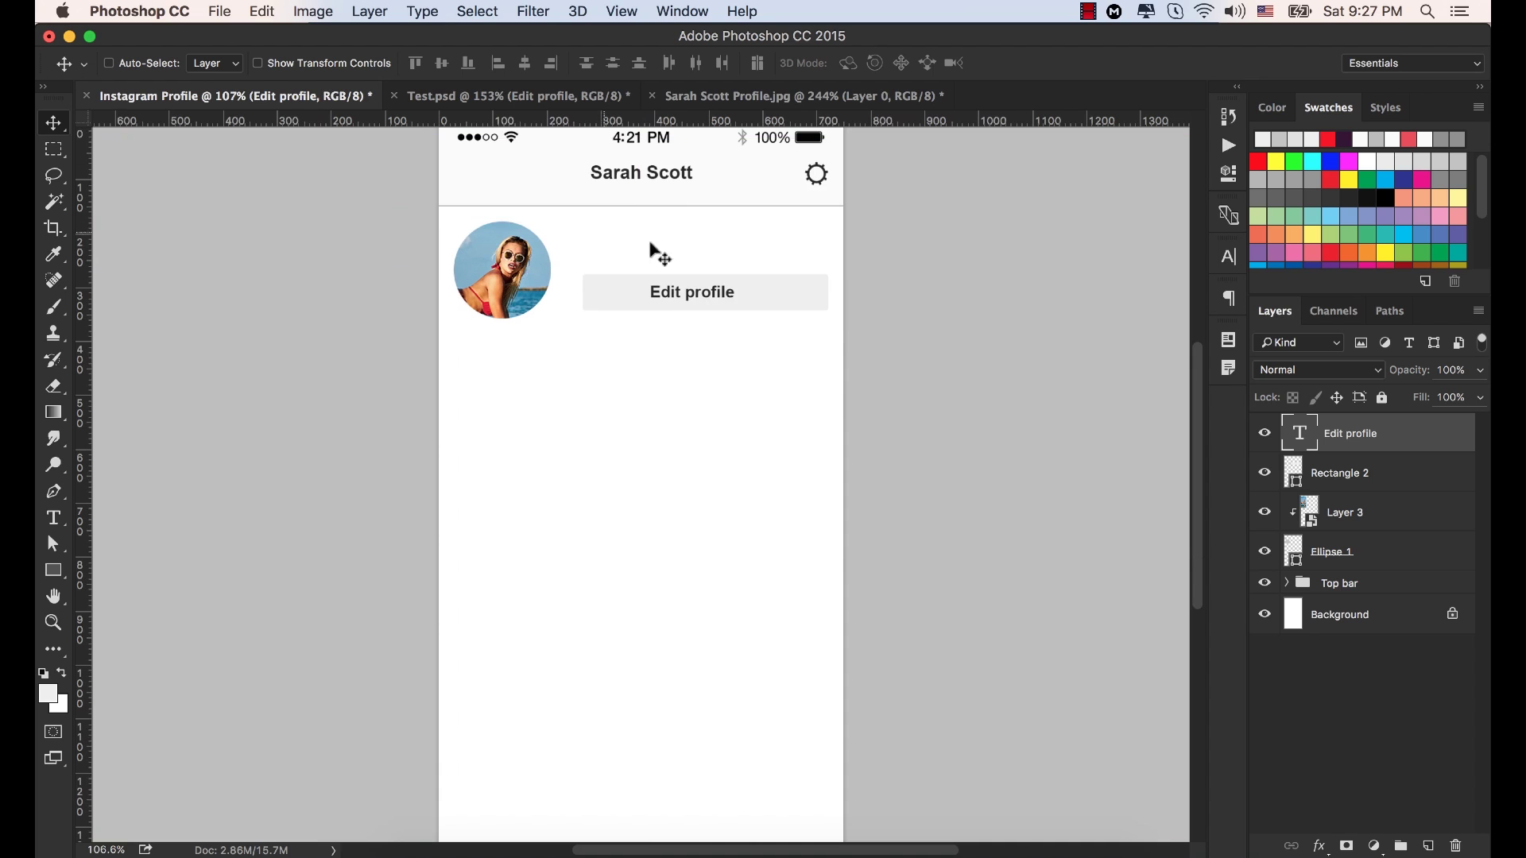
scroll(673, 203, up, 2)
scroll(674, 208, up, 3)
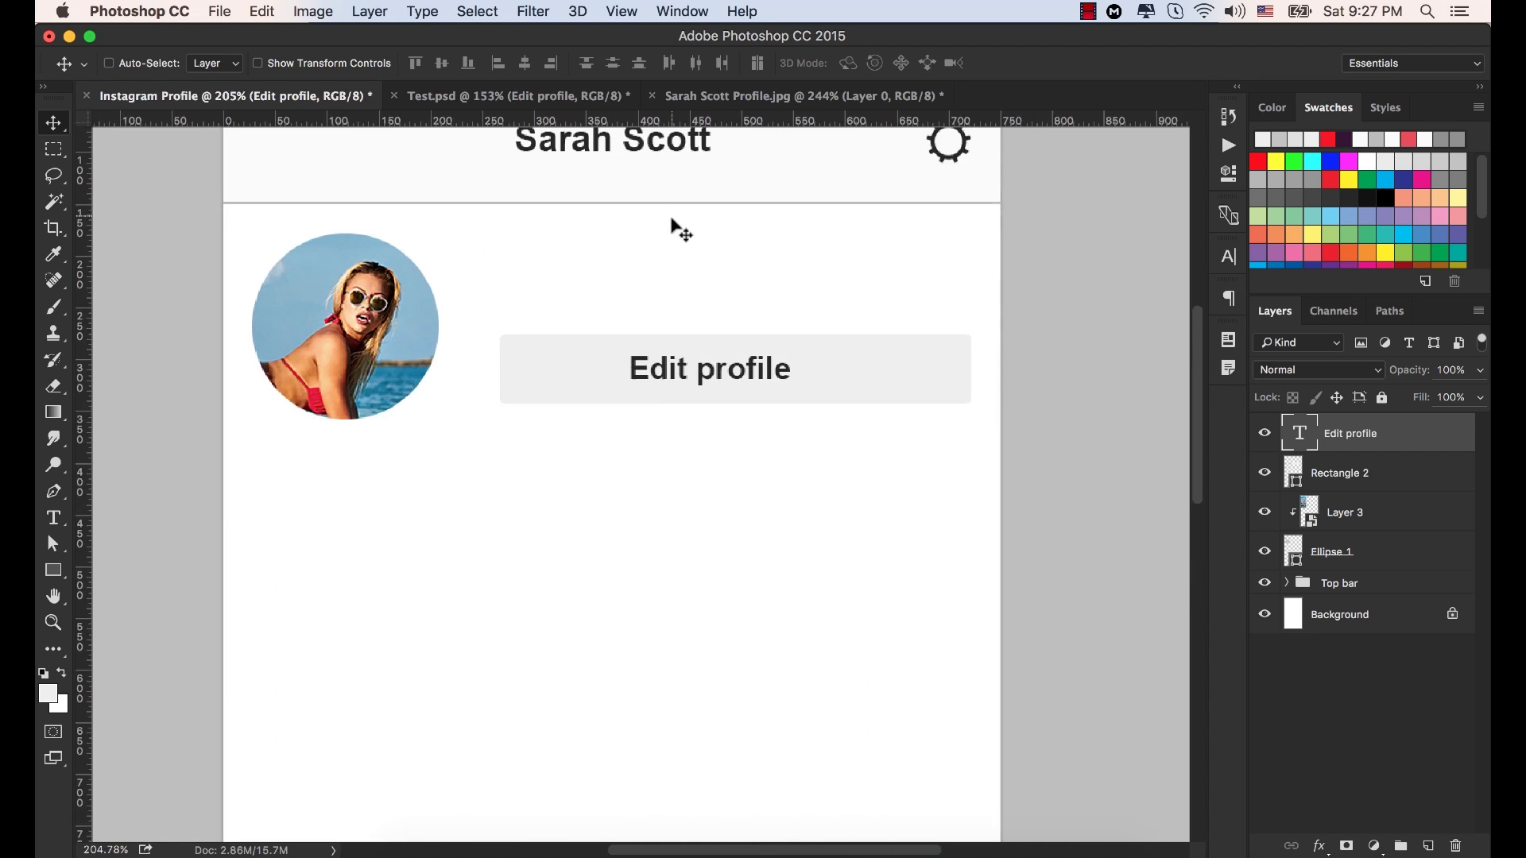
drag(641, 246, 681, 266)
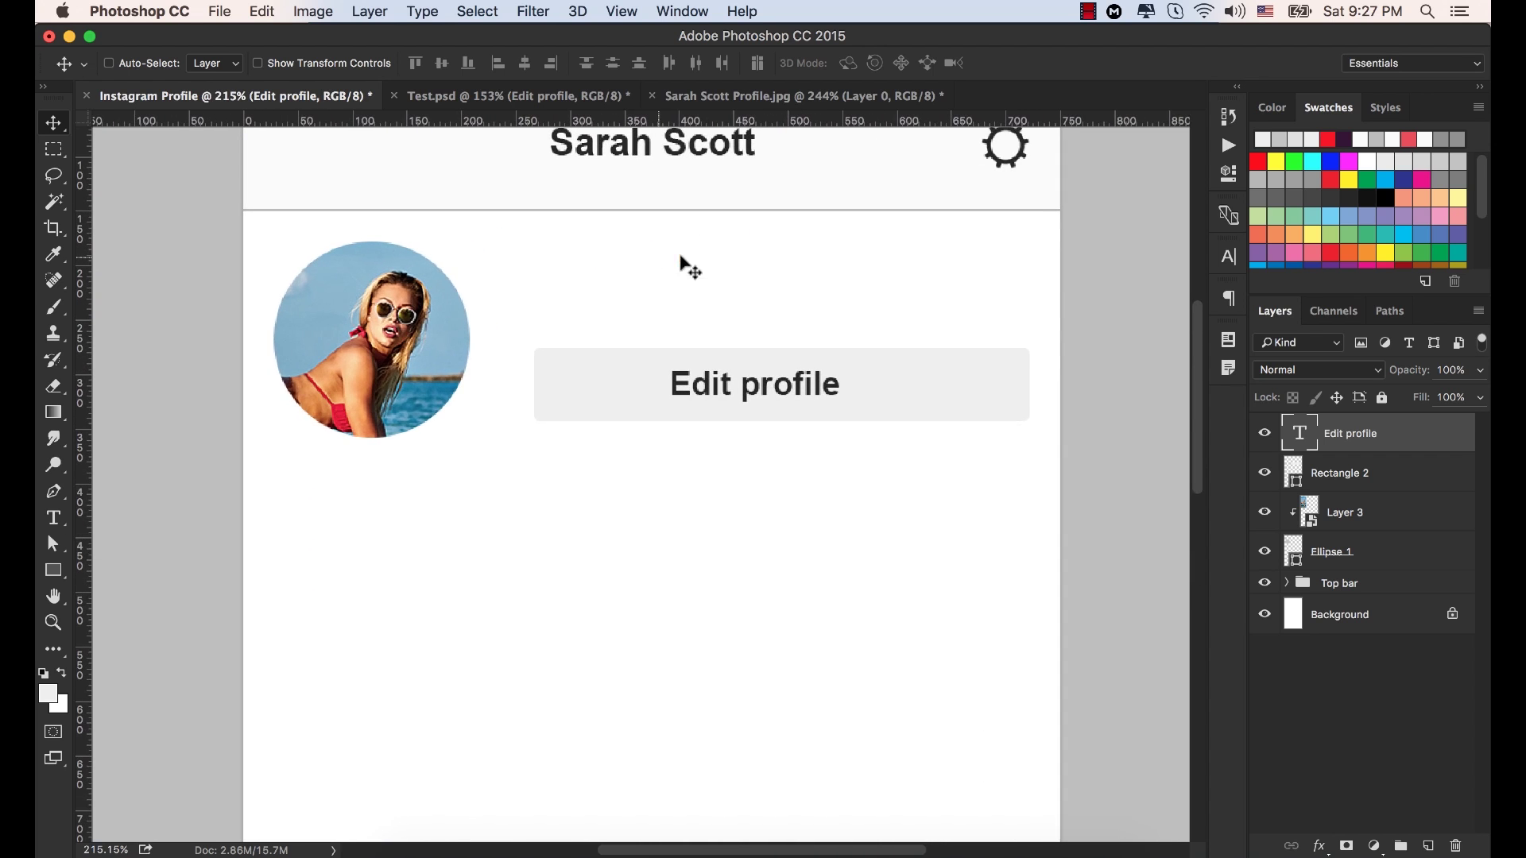
scroll(726, 255, up, 1)
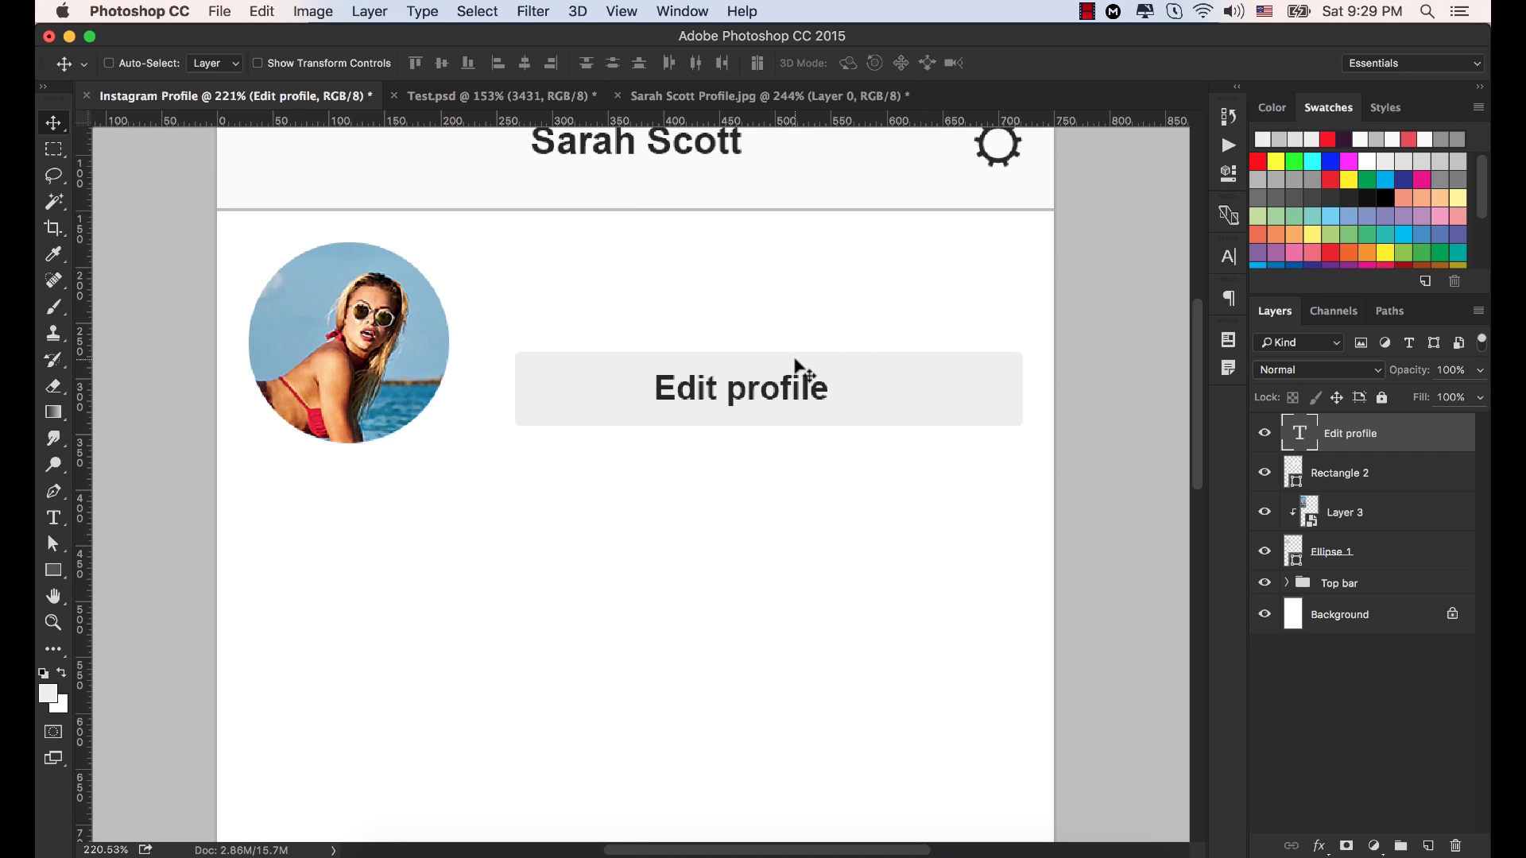
key(super)
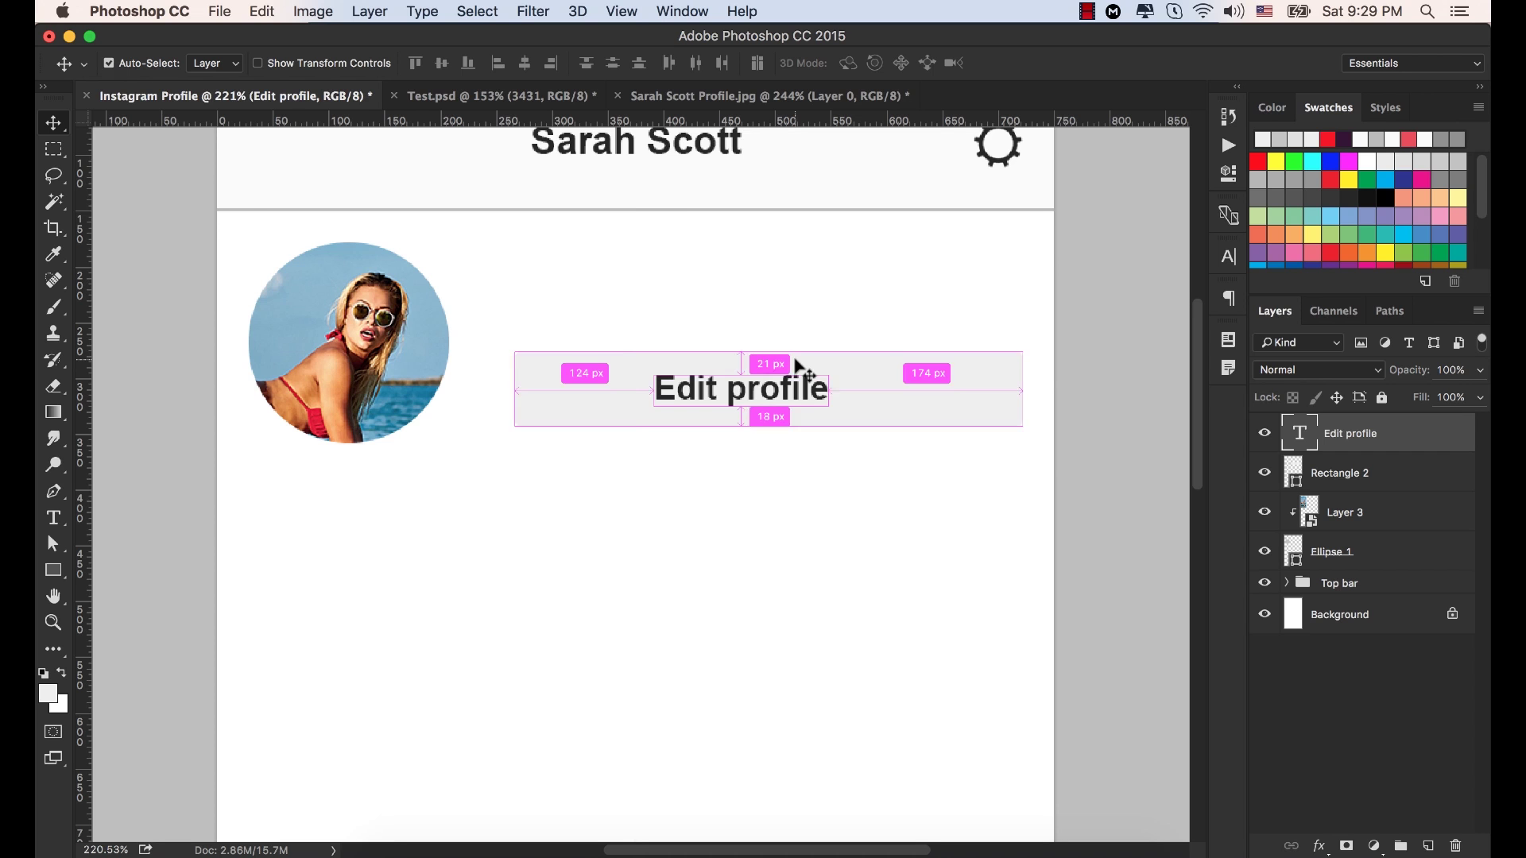
key(super+semicolon)
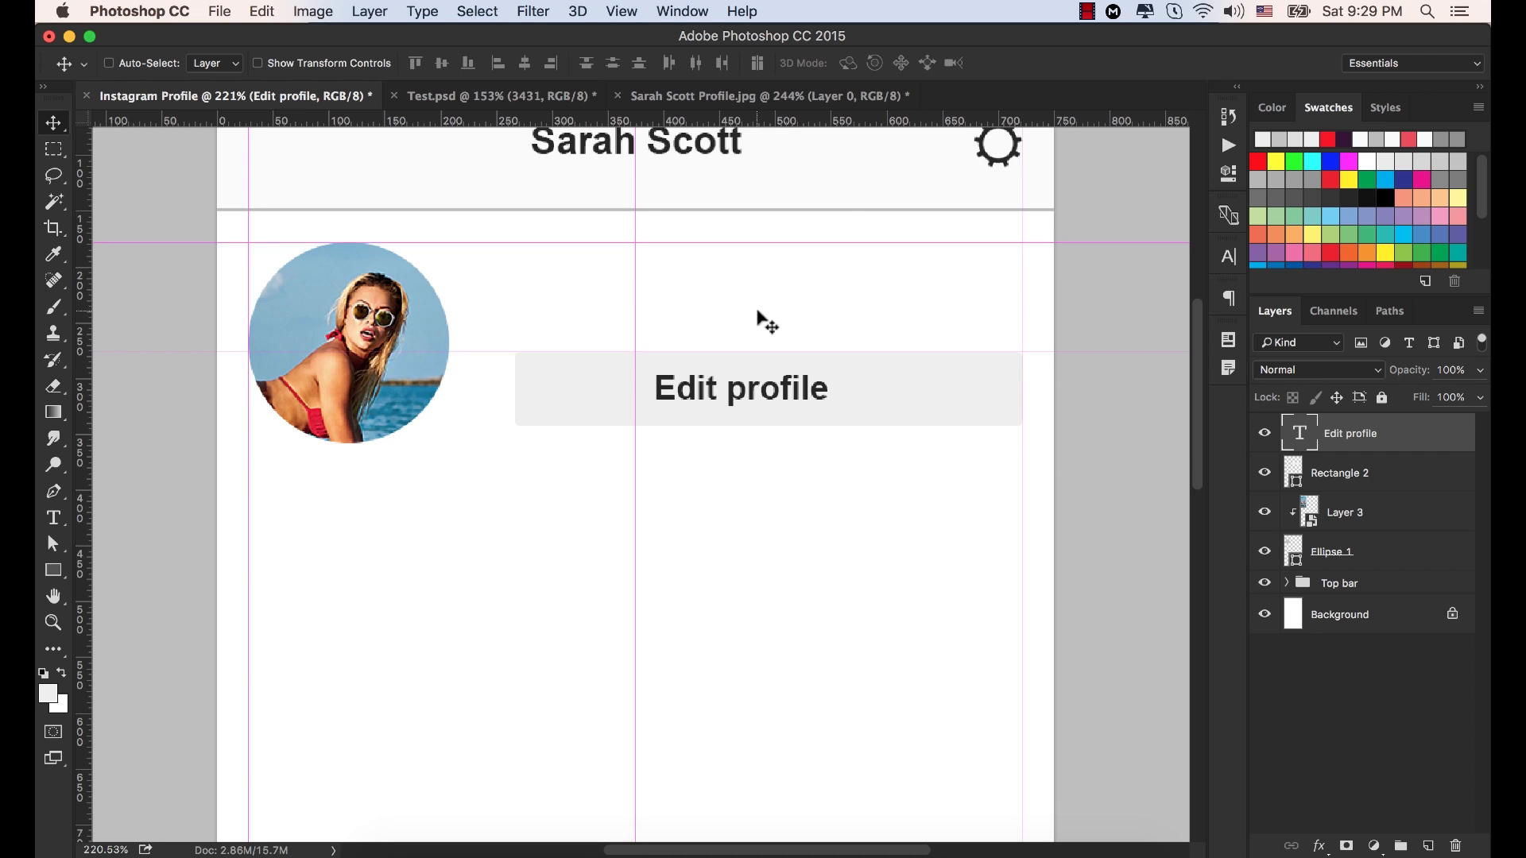
- Type a bold 567 count right of the avatar and shift it slightly right into place
click(54, 517)
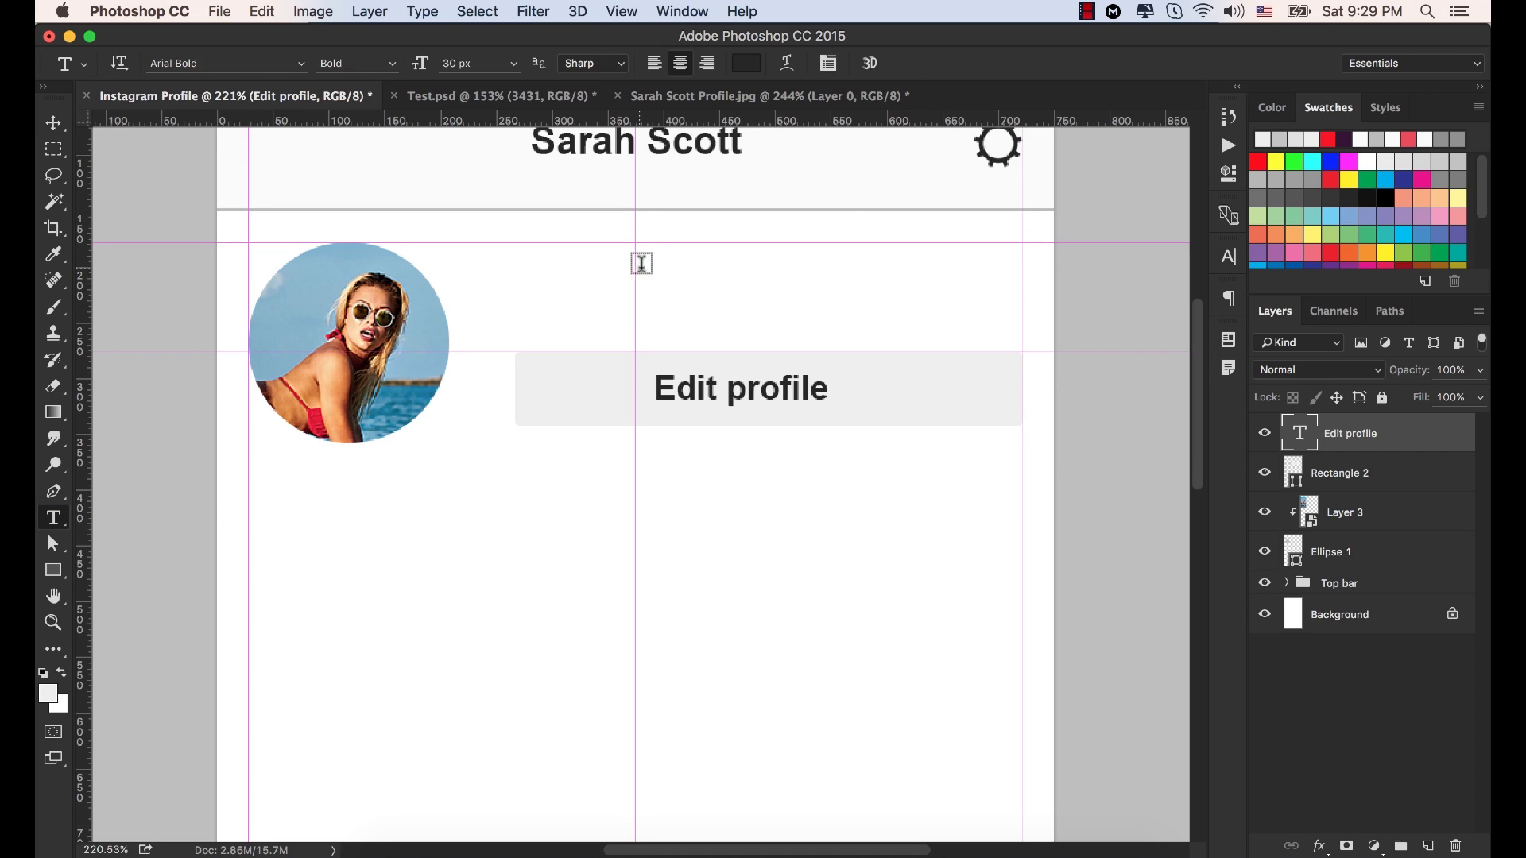
click(571, 271)
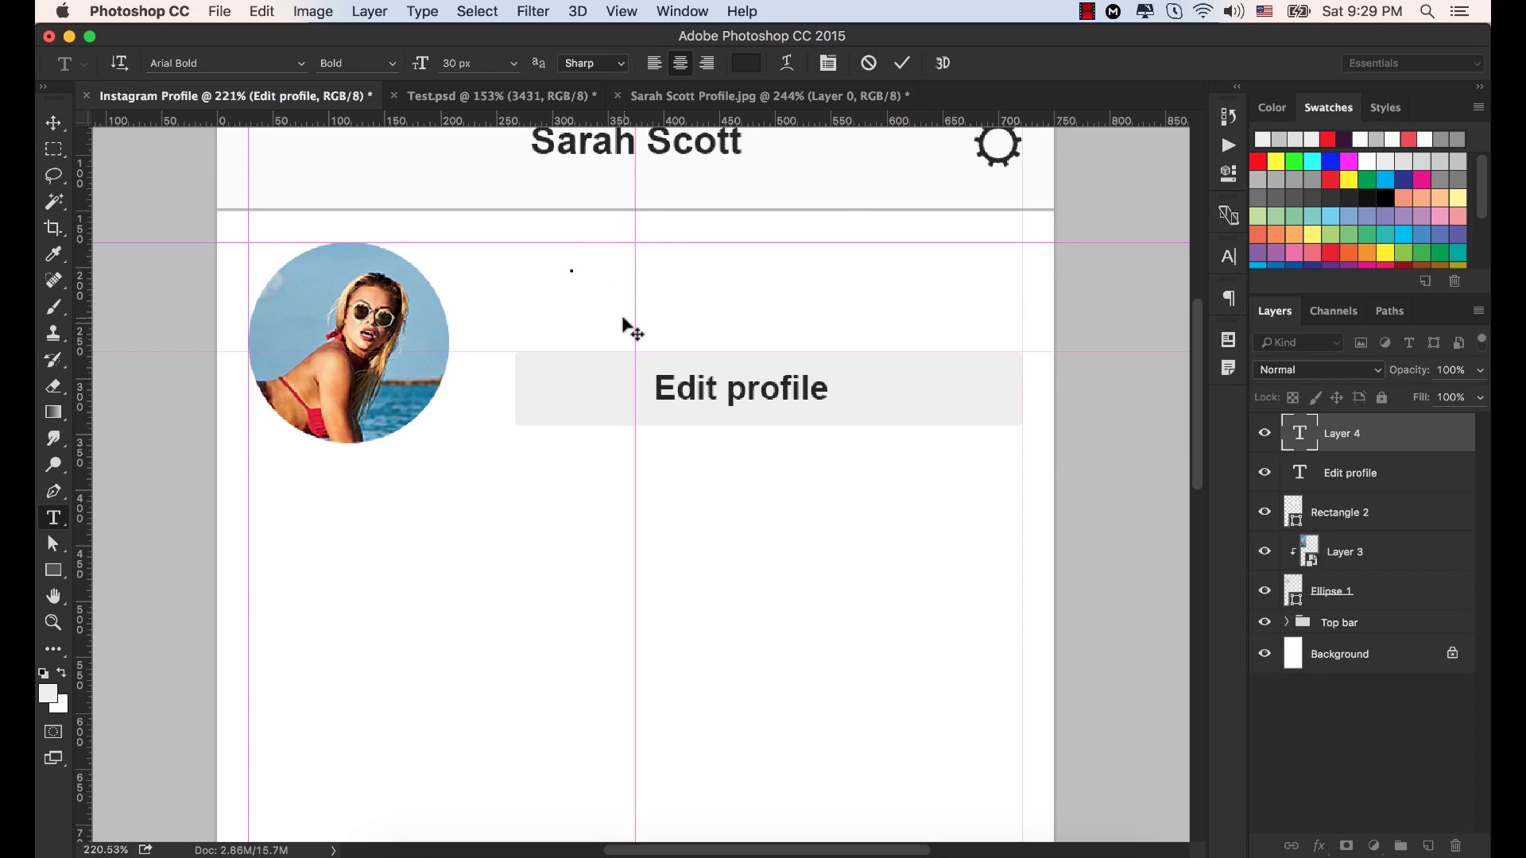
text(567)
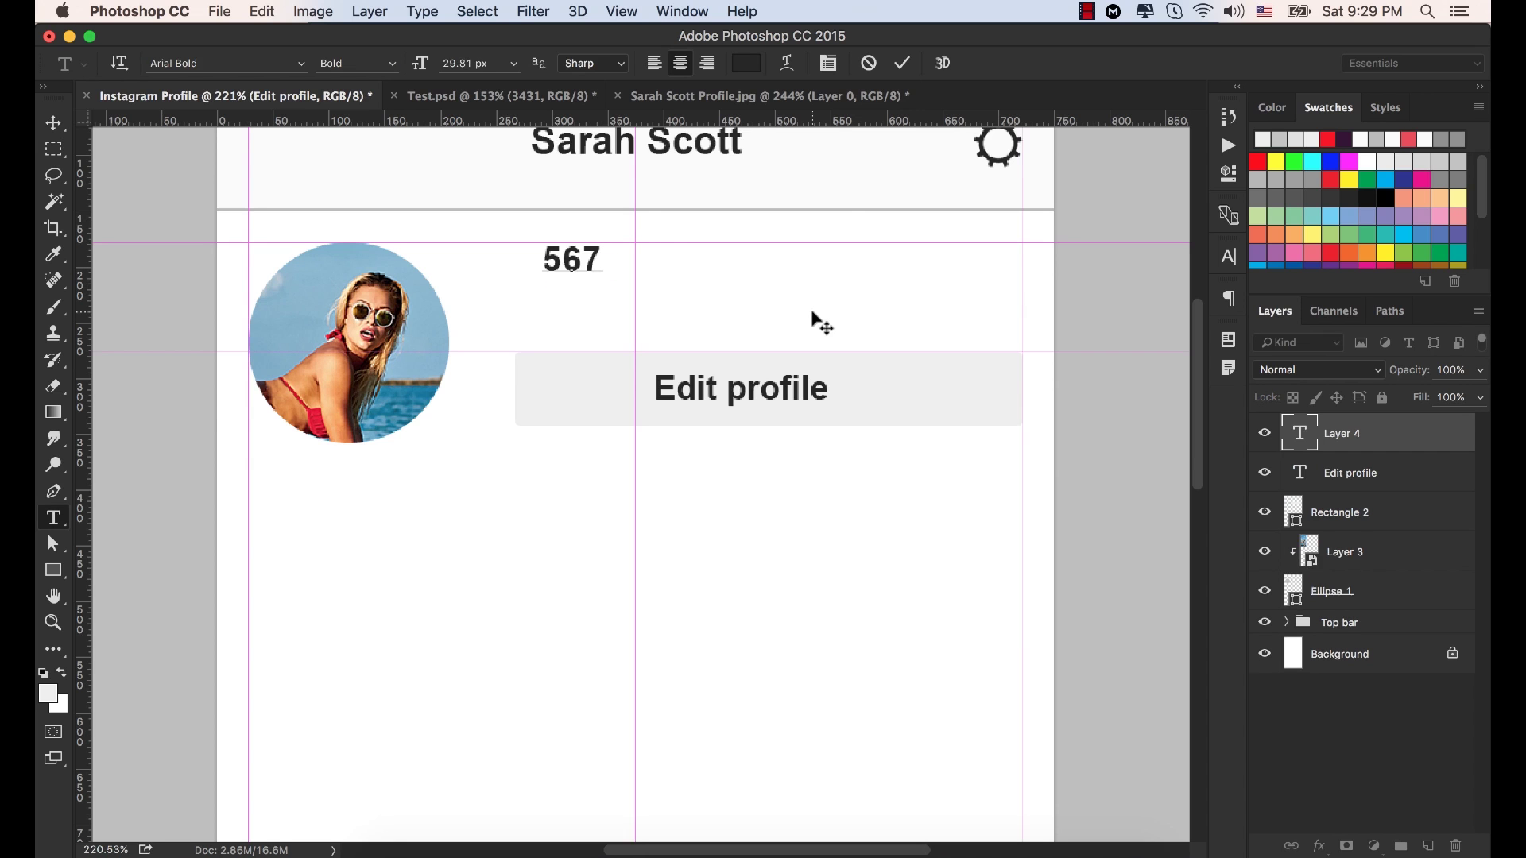
click(902, 63)
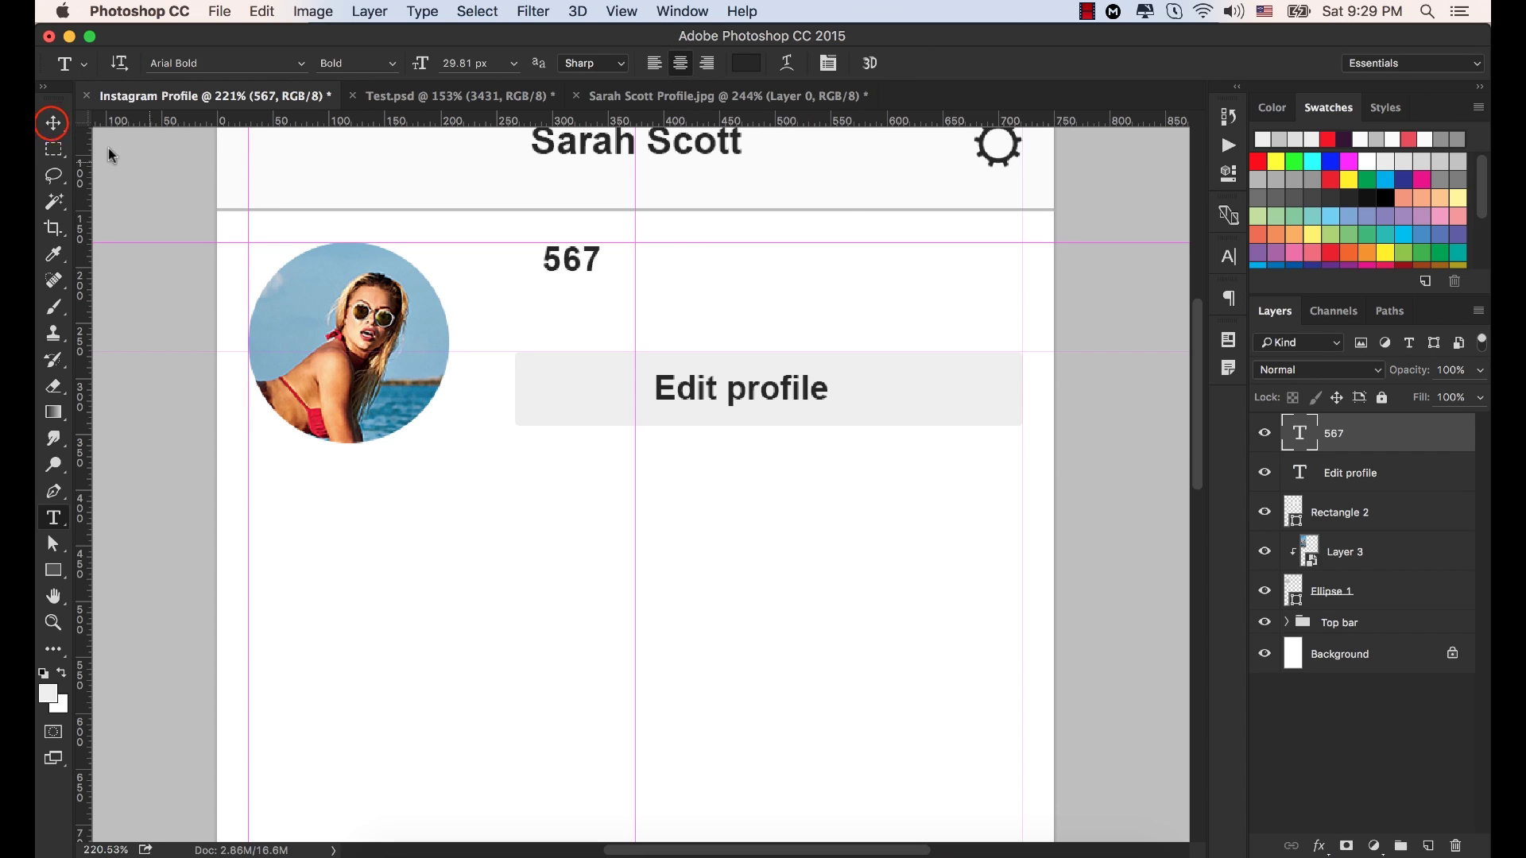
key(v)
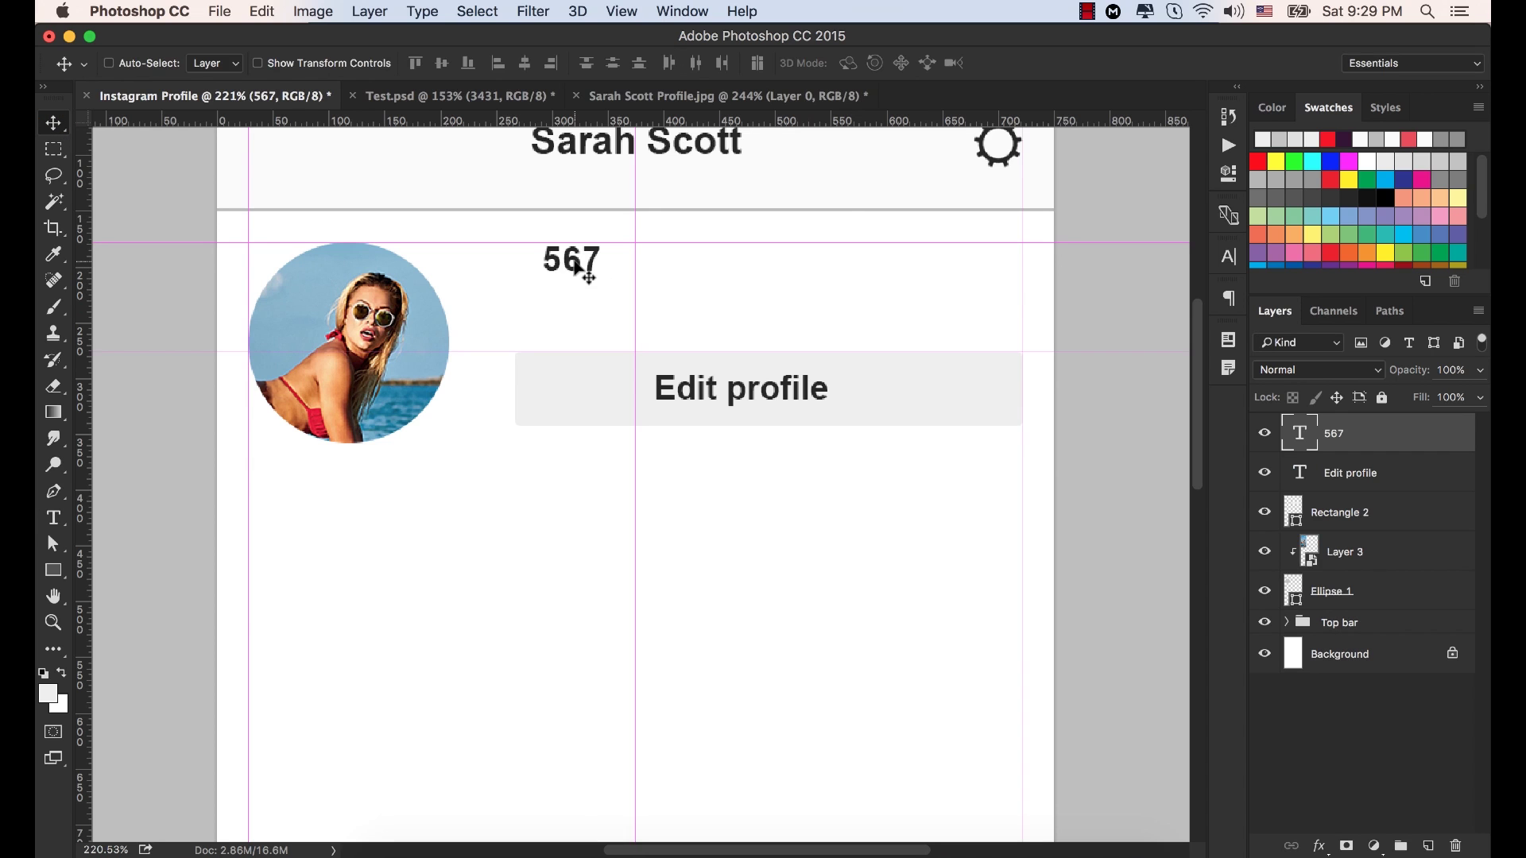
click(567, 258)
drag(569, 260, 606, 273)
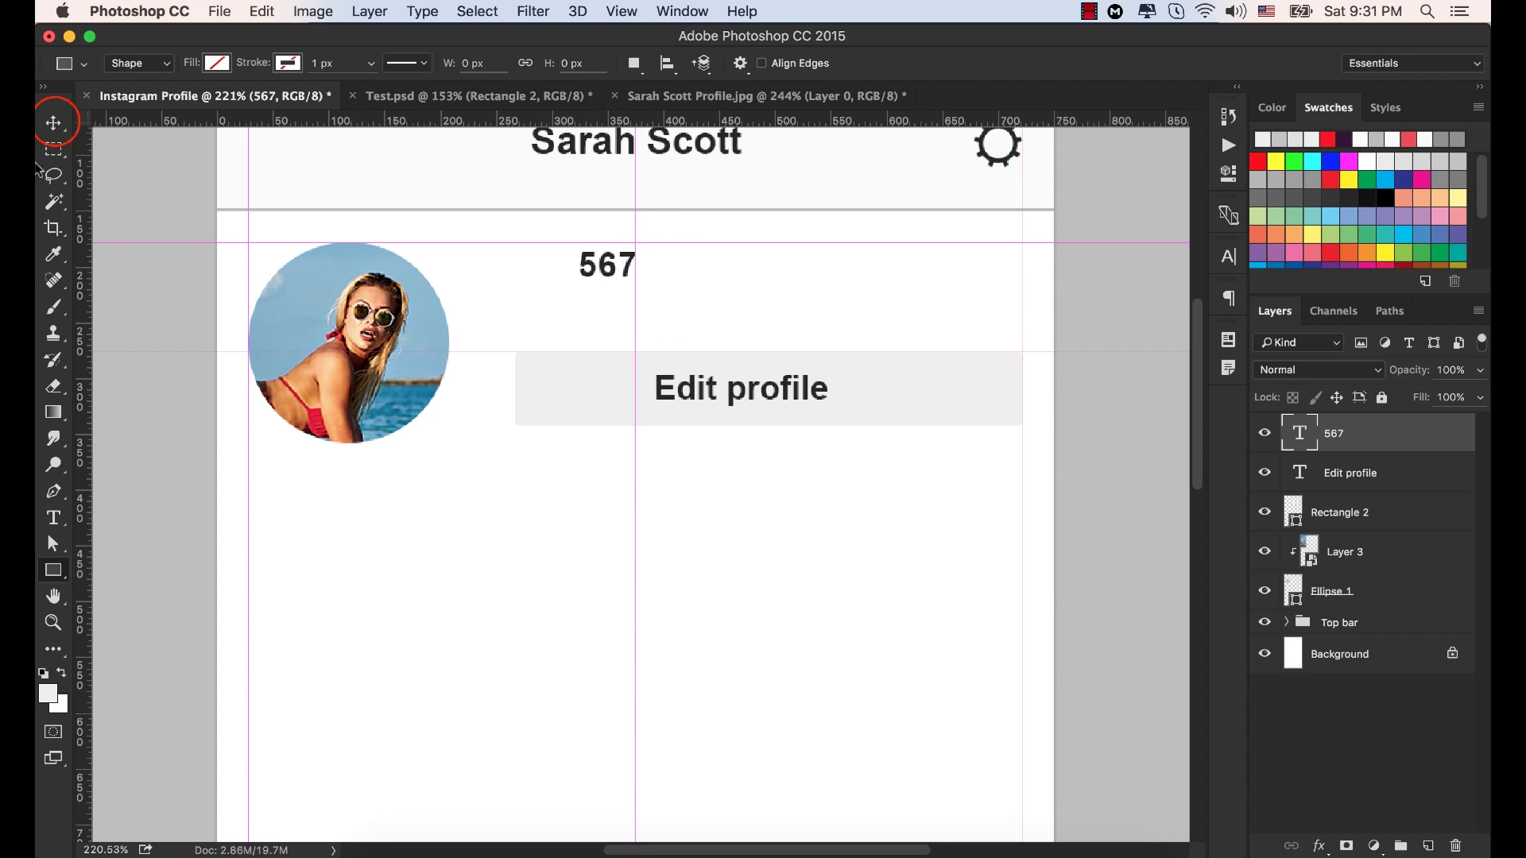
- Duplicate the 567 count and place the copy evenly spaced to its right
click(53, 123)
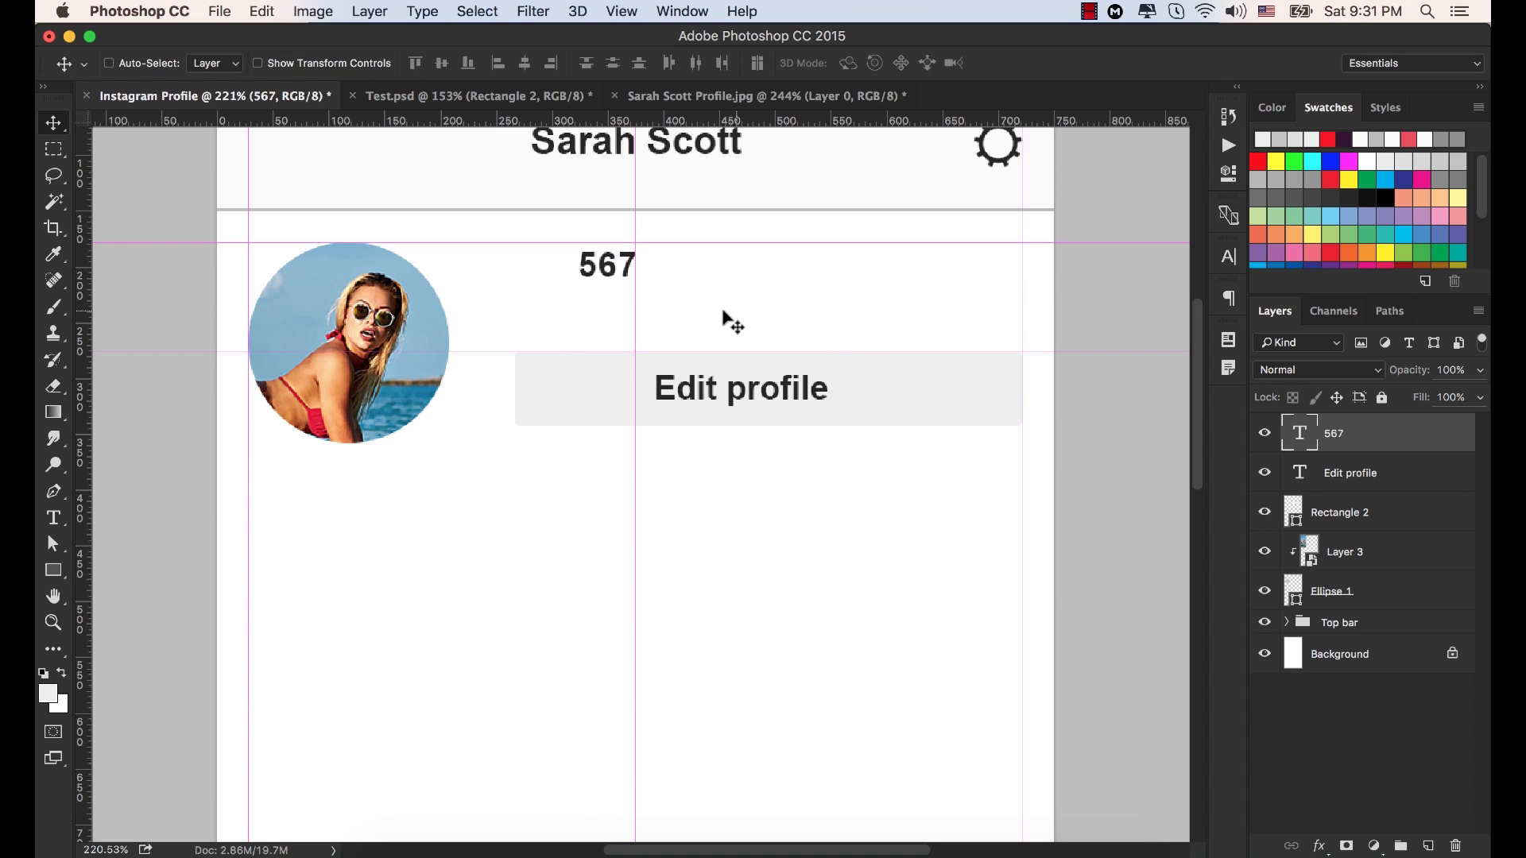
click(606, 265)
drag(628, 267, 753, 267)
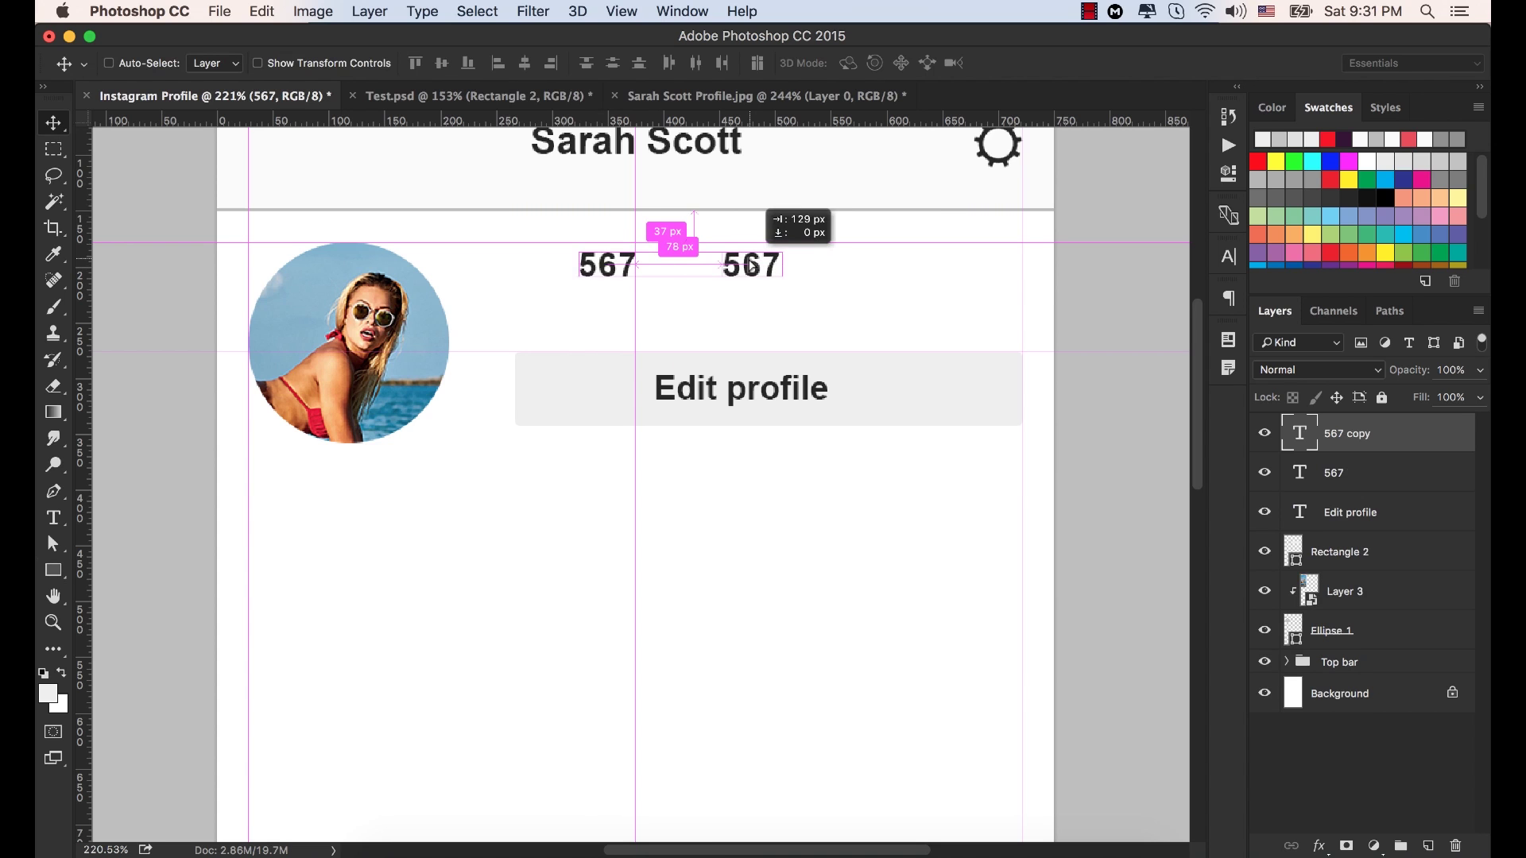
drag(751, 268, 752, 267)
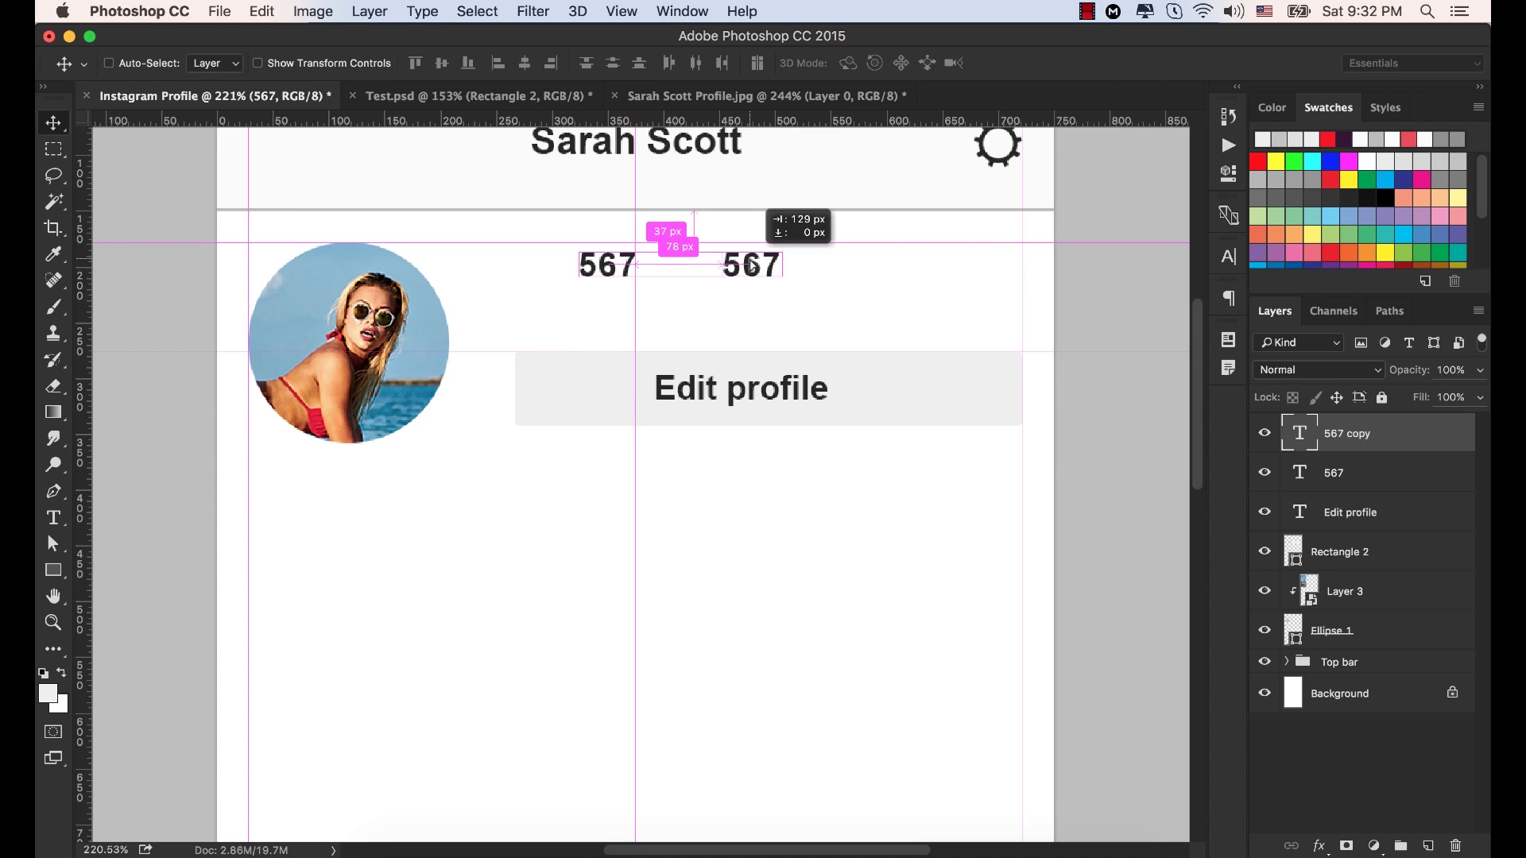
drag(751, 266, 752, 265)
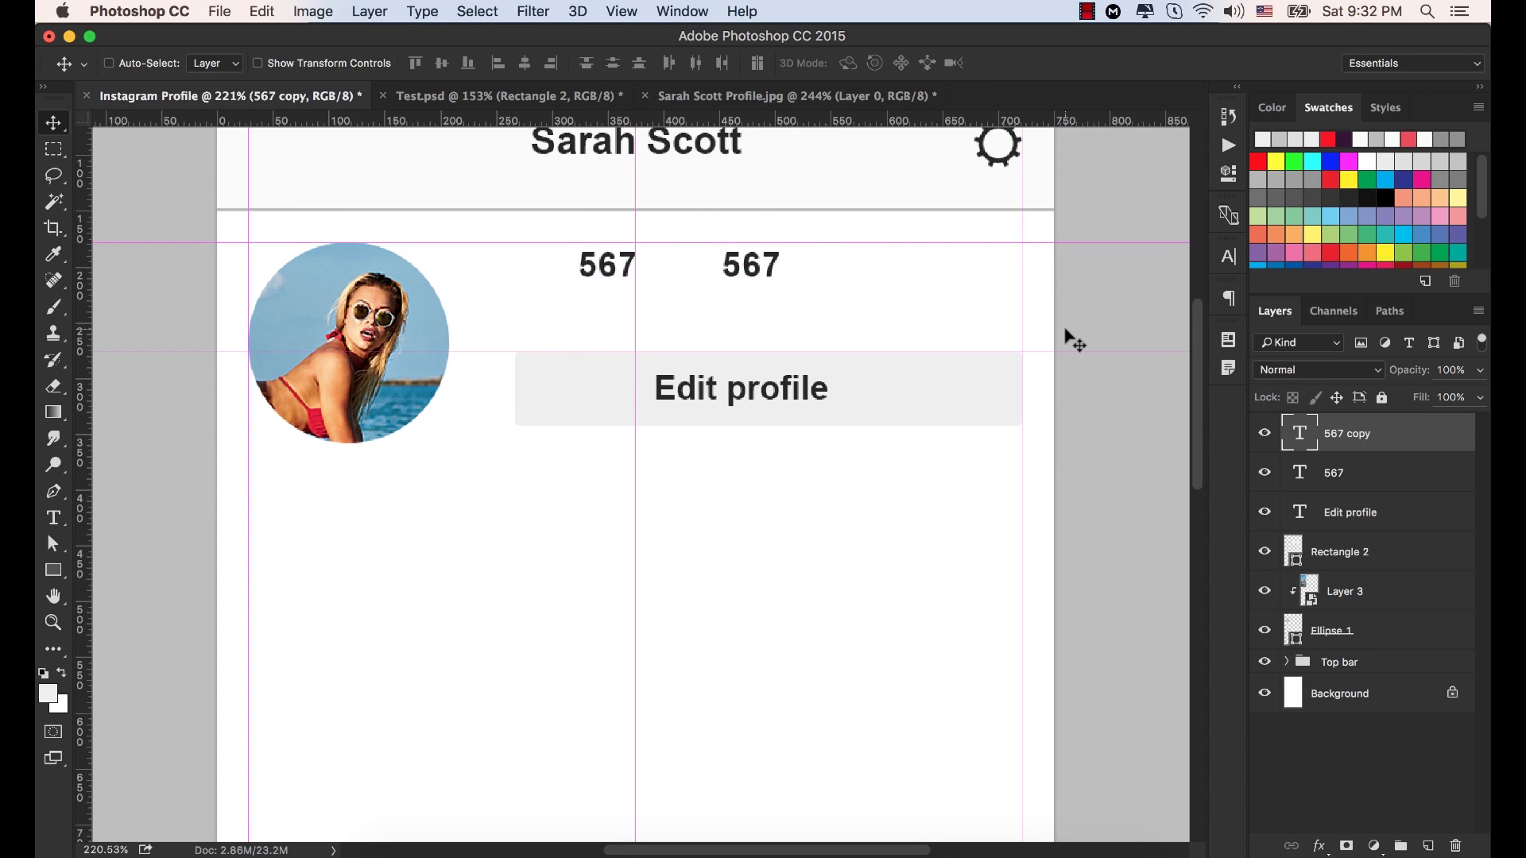
key(Left)
- Change the copy to 3456, duplicate it as a third count, and add a guide
double_click(1300, 430)
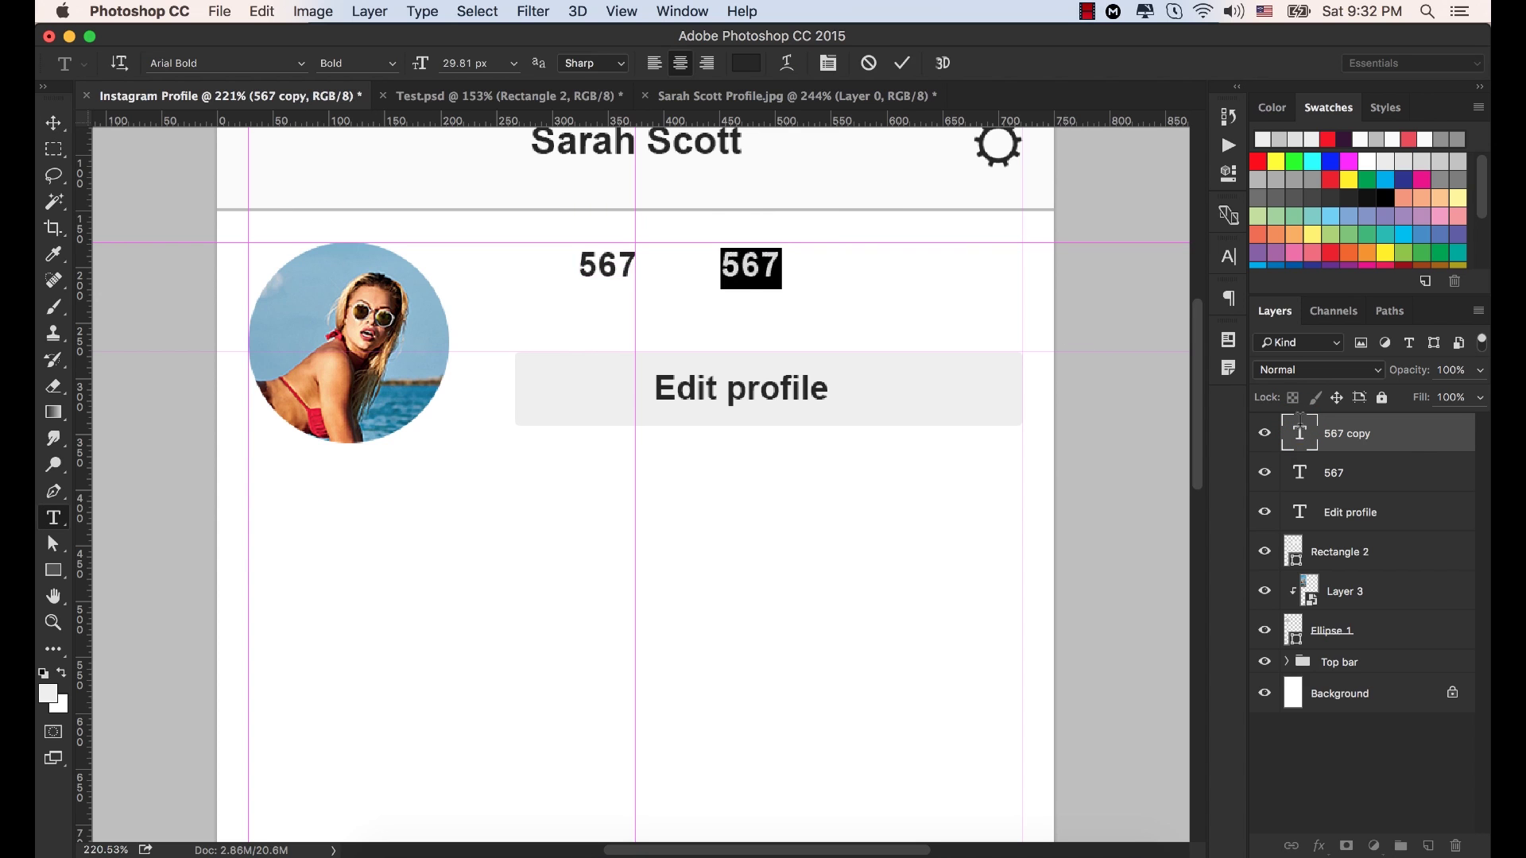
text(3456)
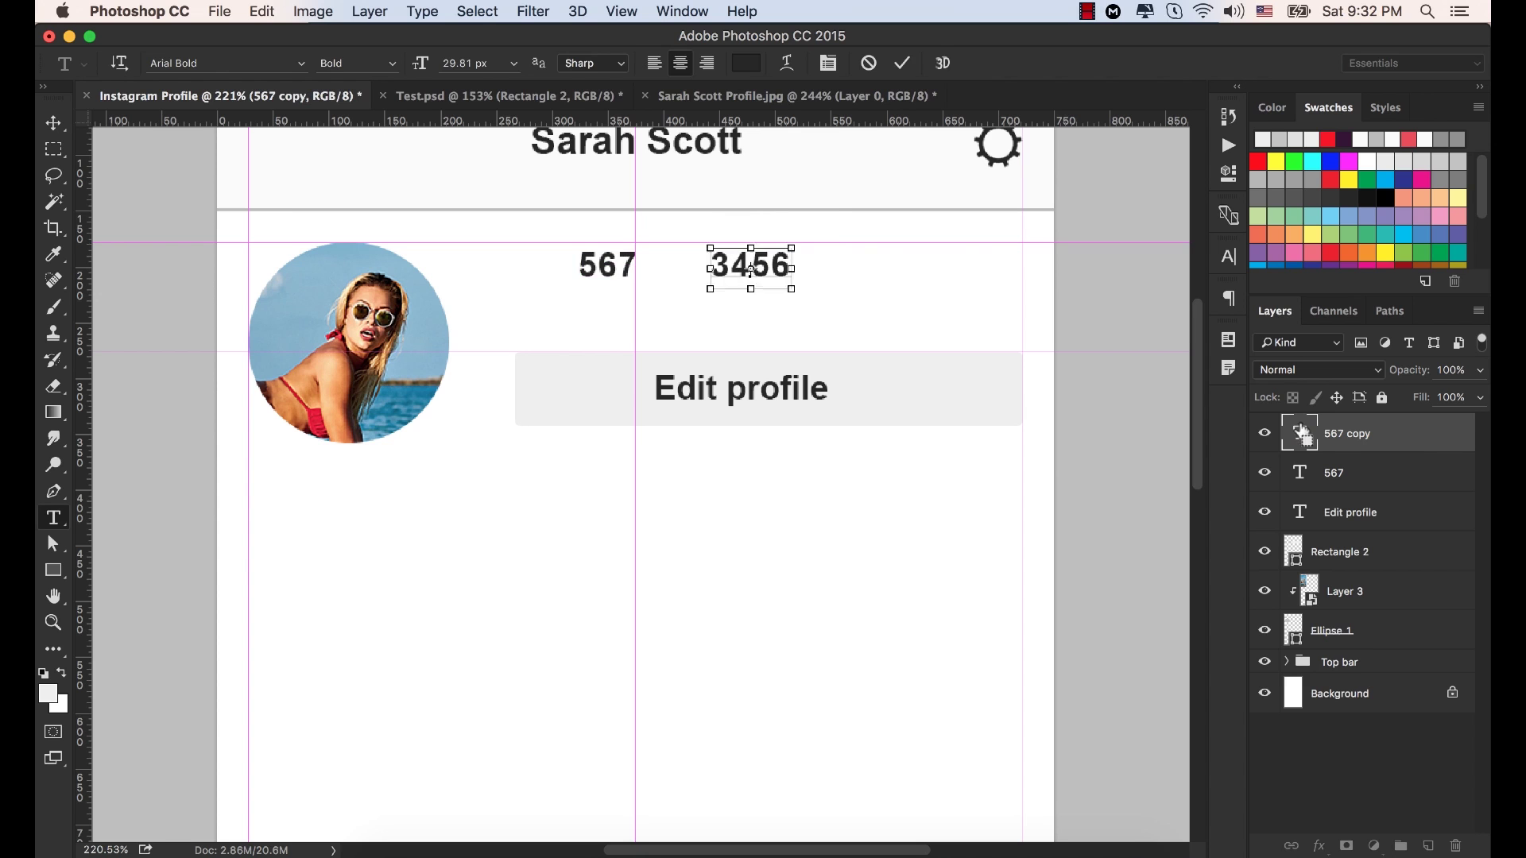
key(ctrl+Return)
key(v)
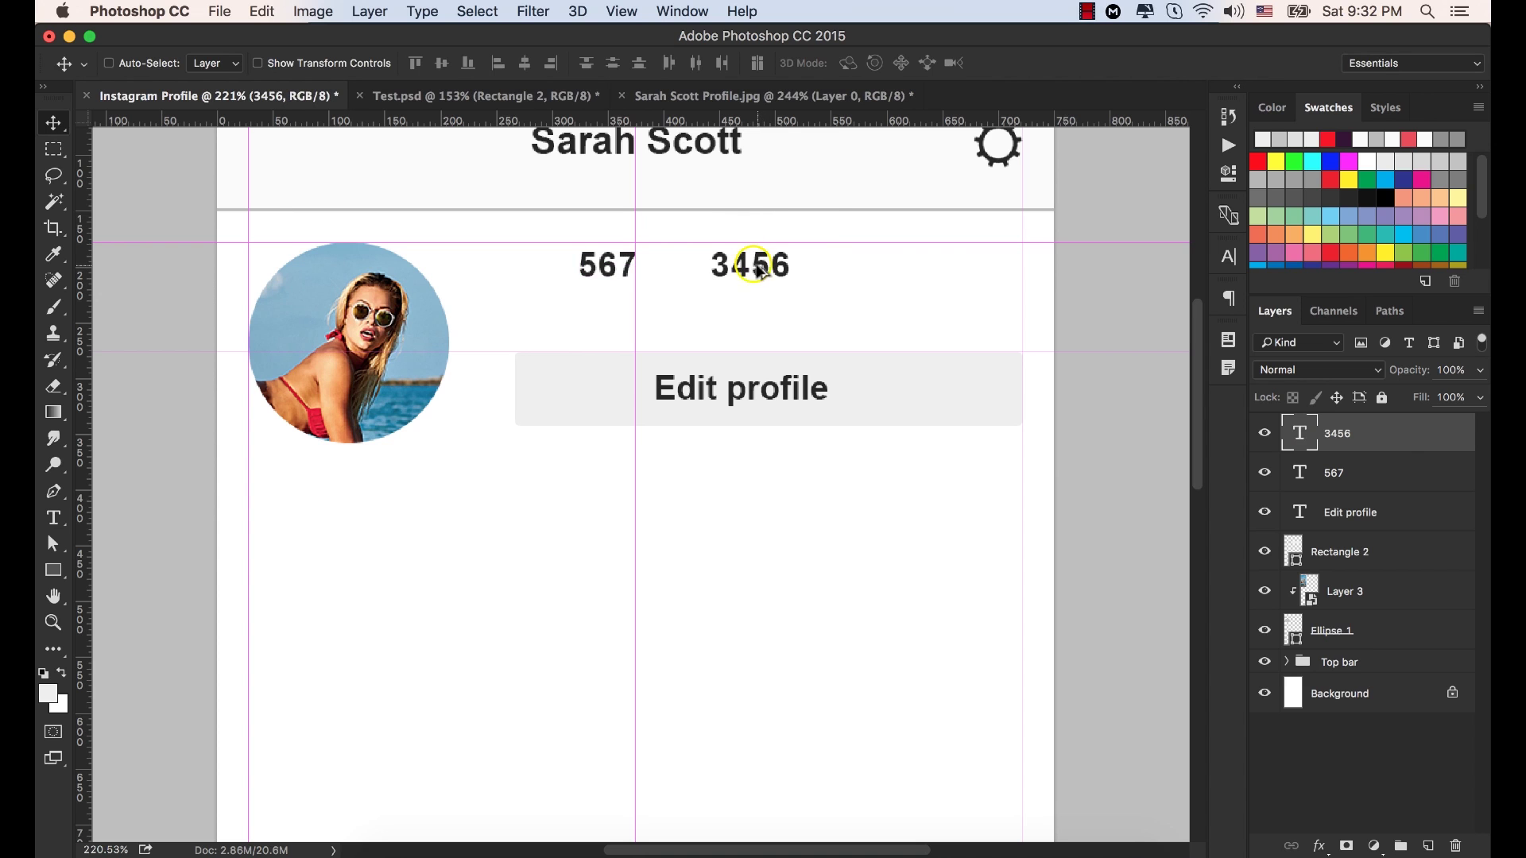
drag(761, 270, 921, 269)
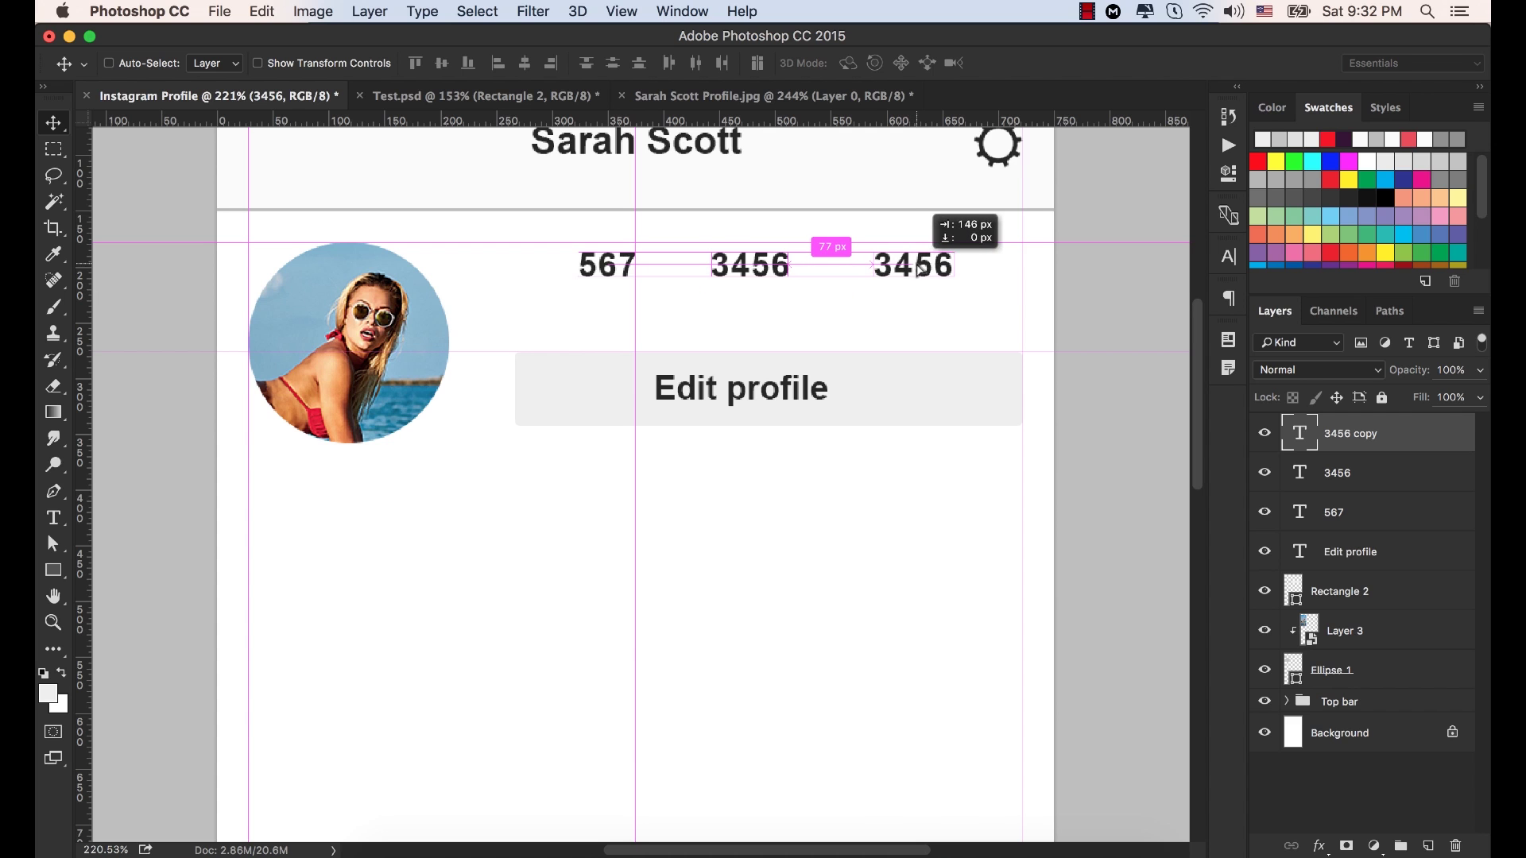
drag(918, 267, 919, 268)
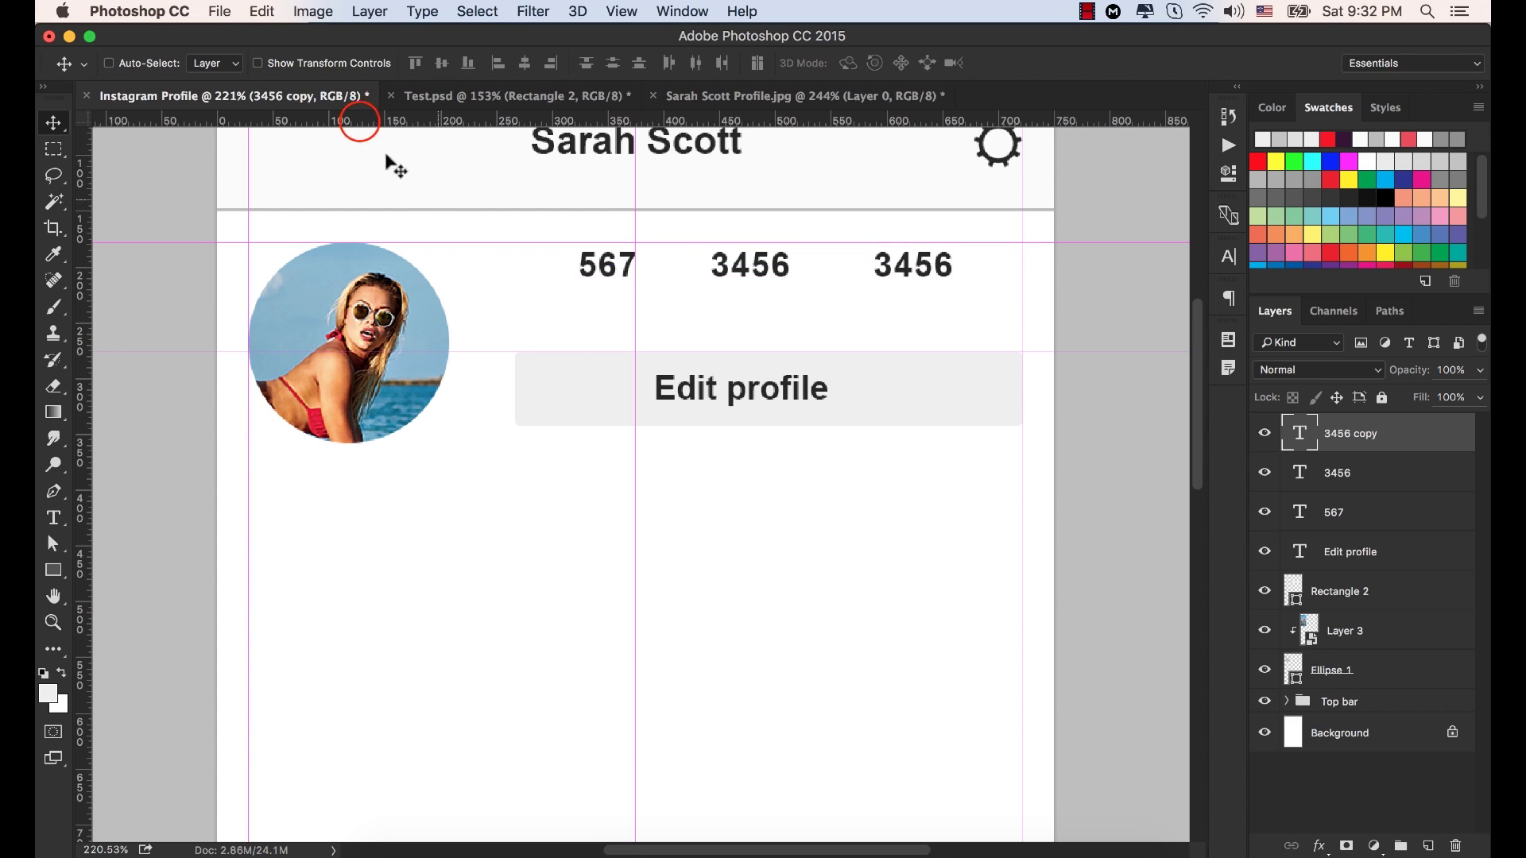
mouse_move(362, 121)
mouse_down()
mouse_move(374, 298)
mouse_move(391, 116)
mouse_up()
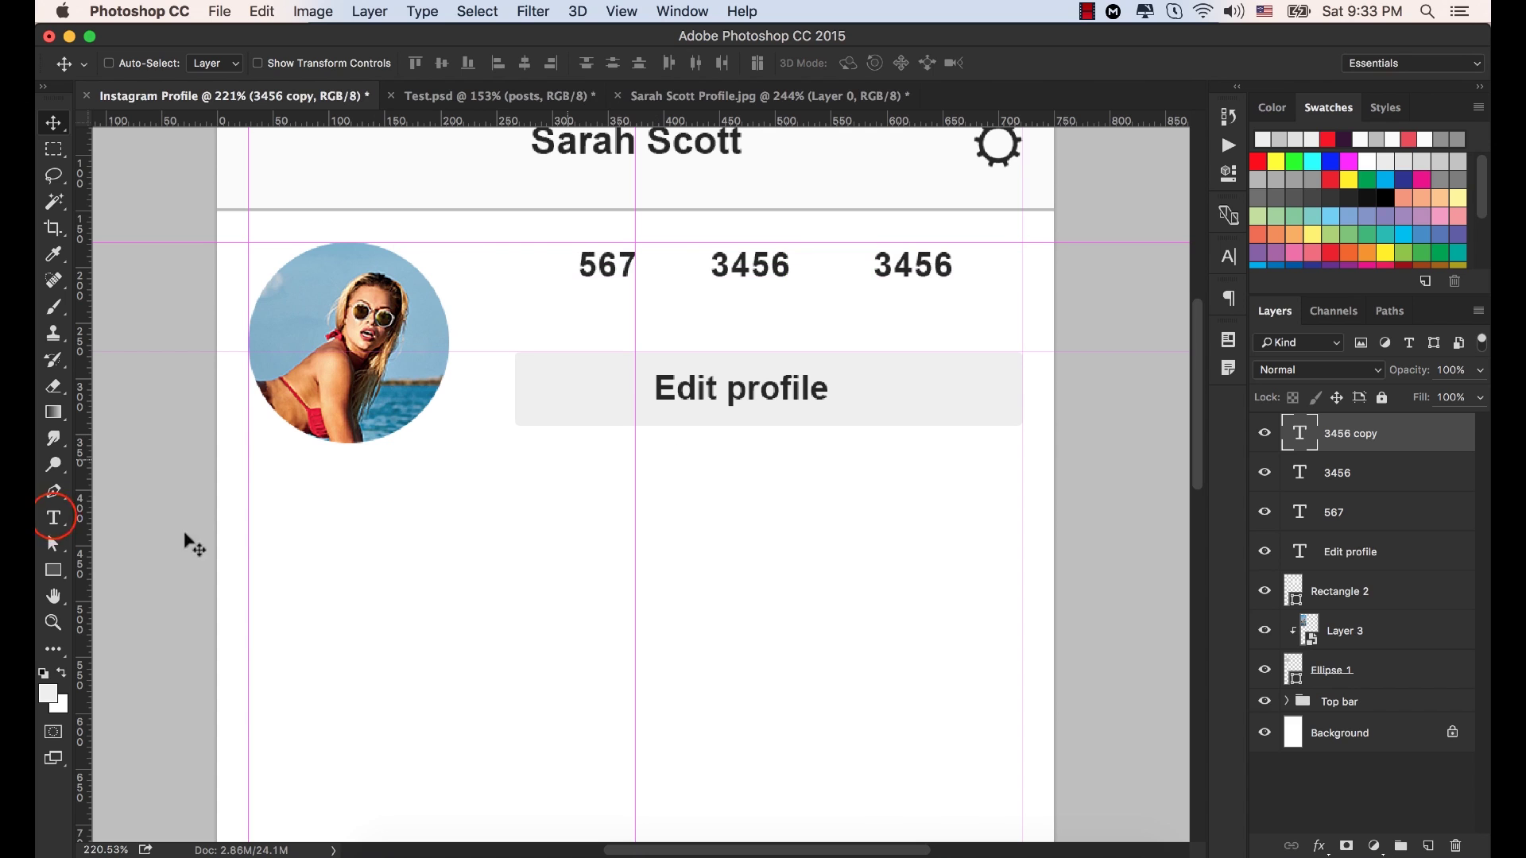
- Paste the grey 'posts' text label and centre it directly under the 567 count
click(55, 520)
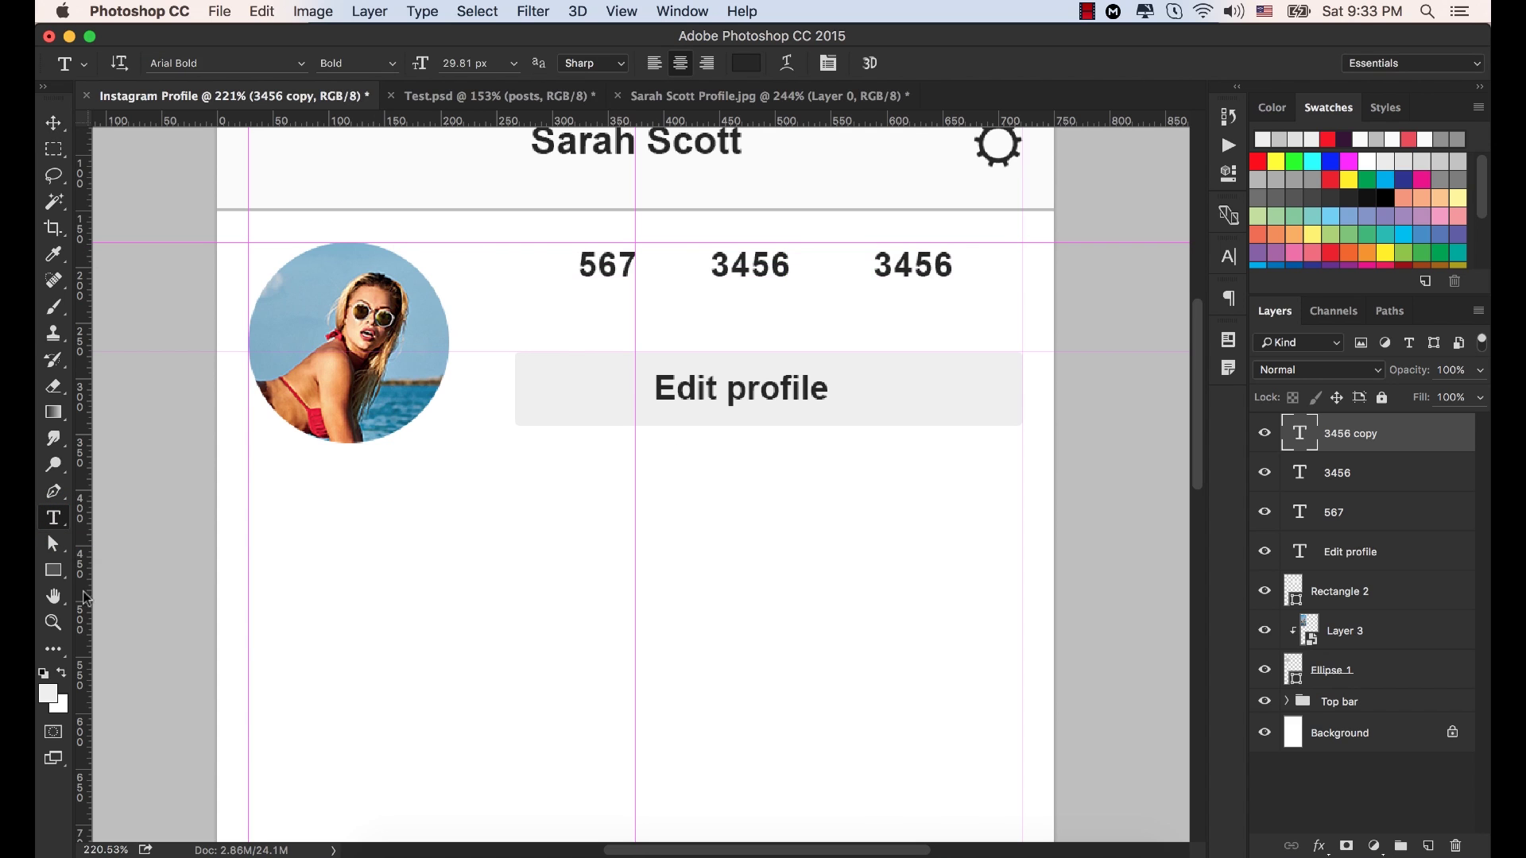
click(584, 310)
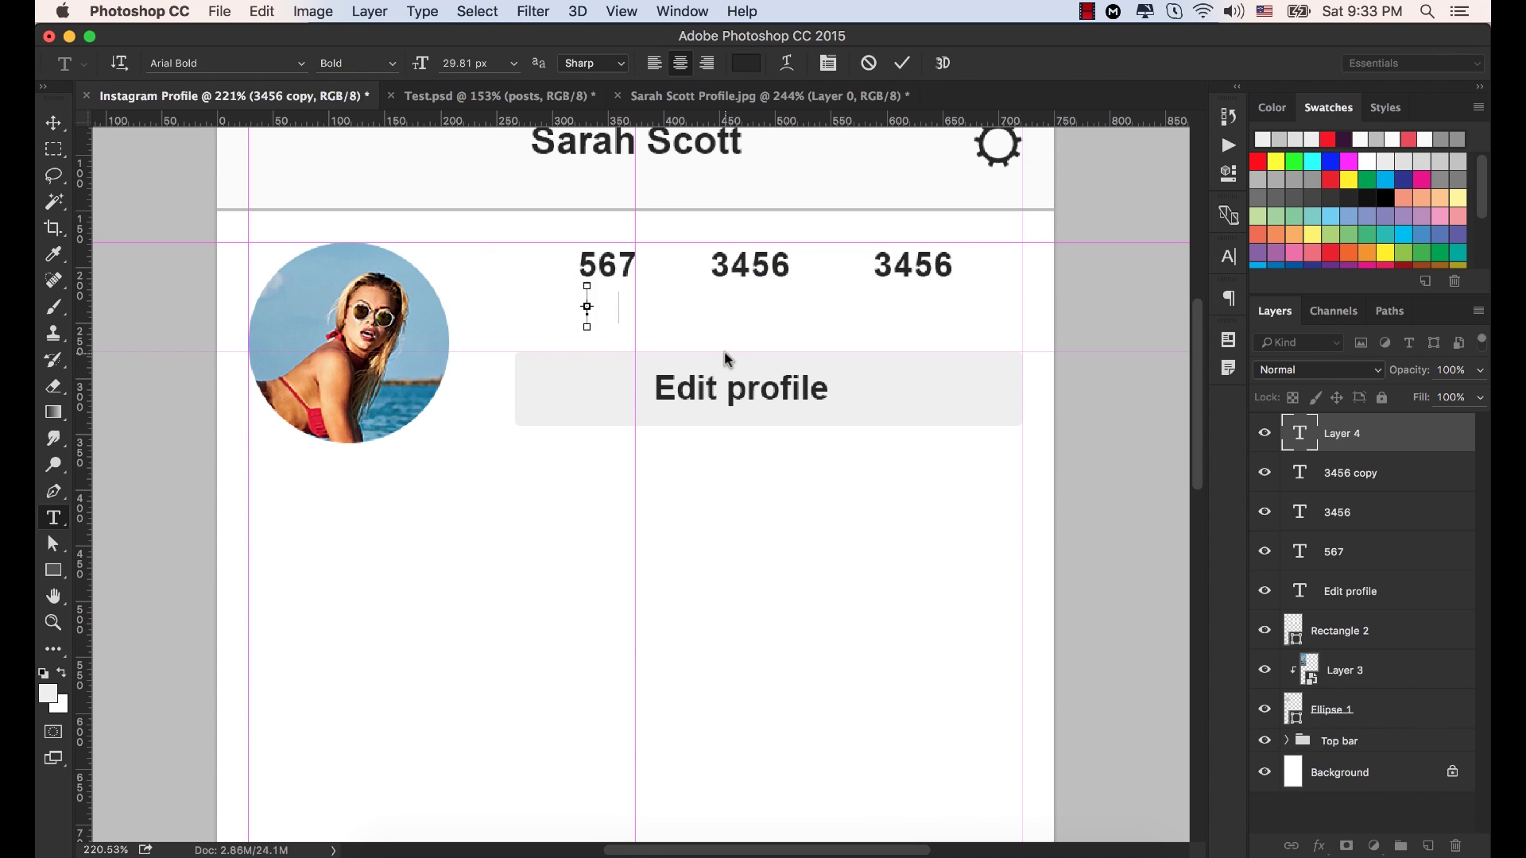
text(posts)
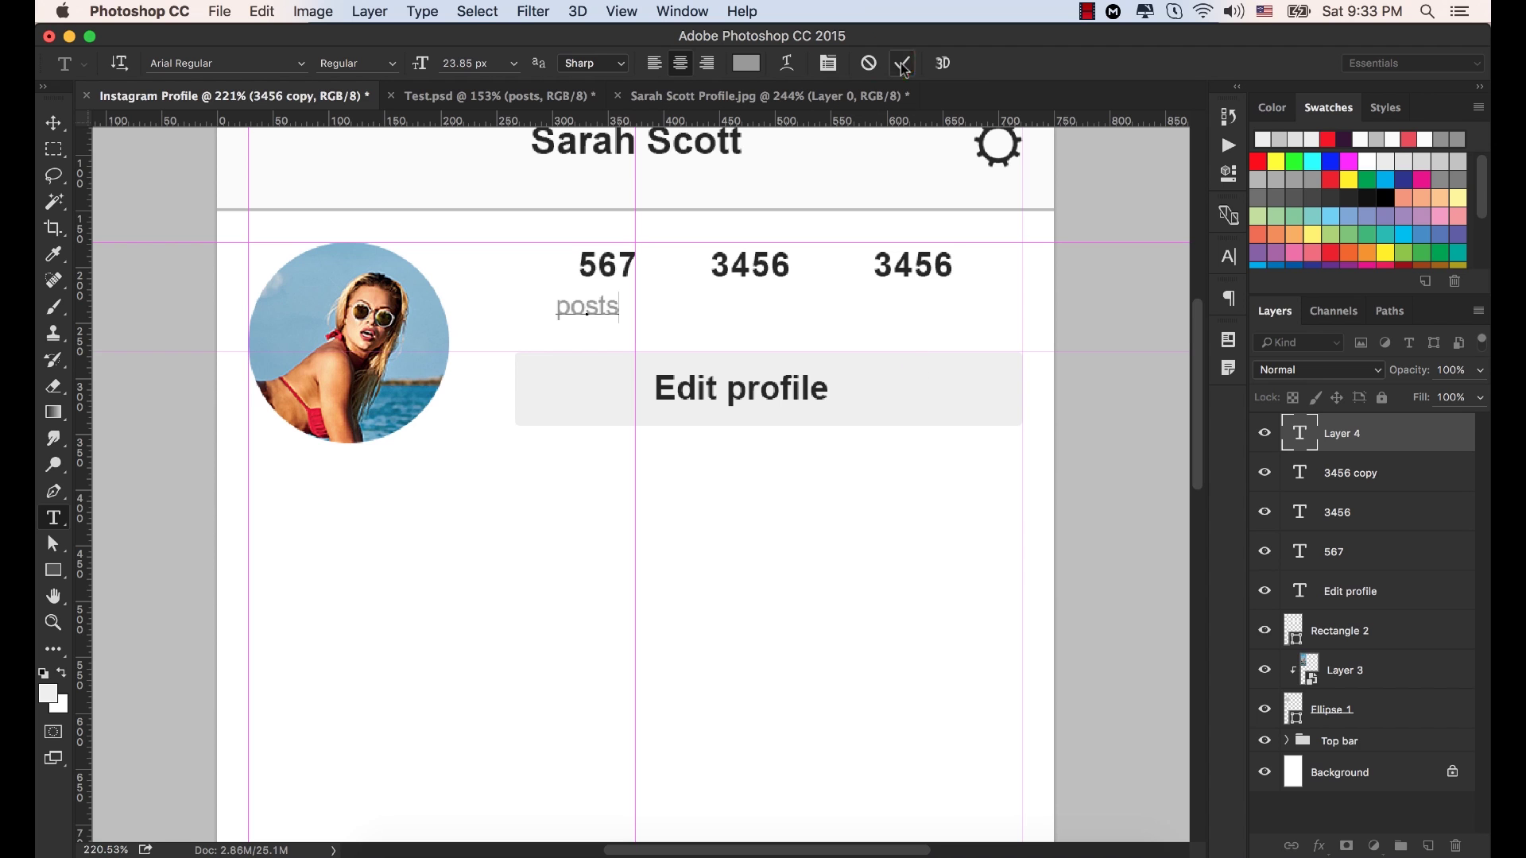
click(904, 67)
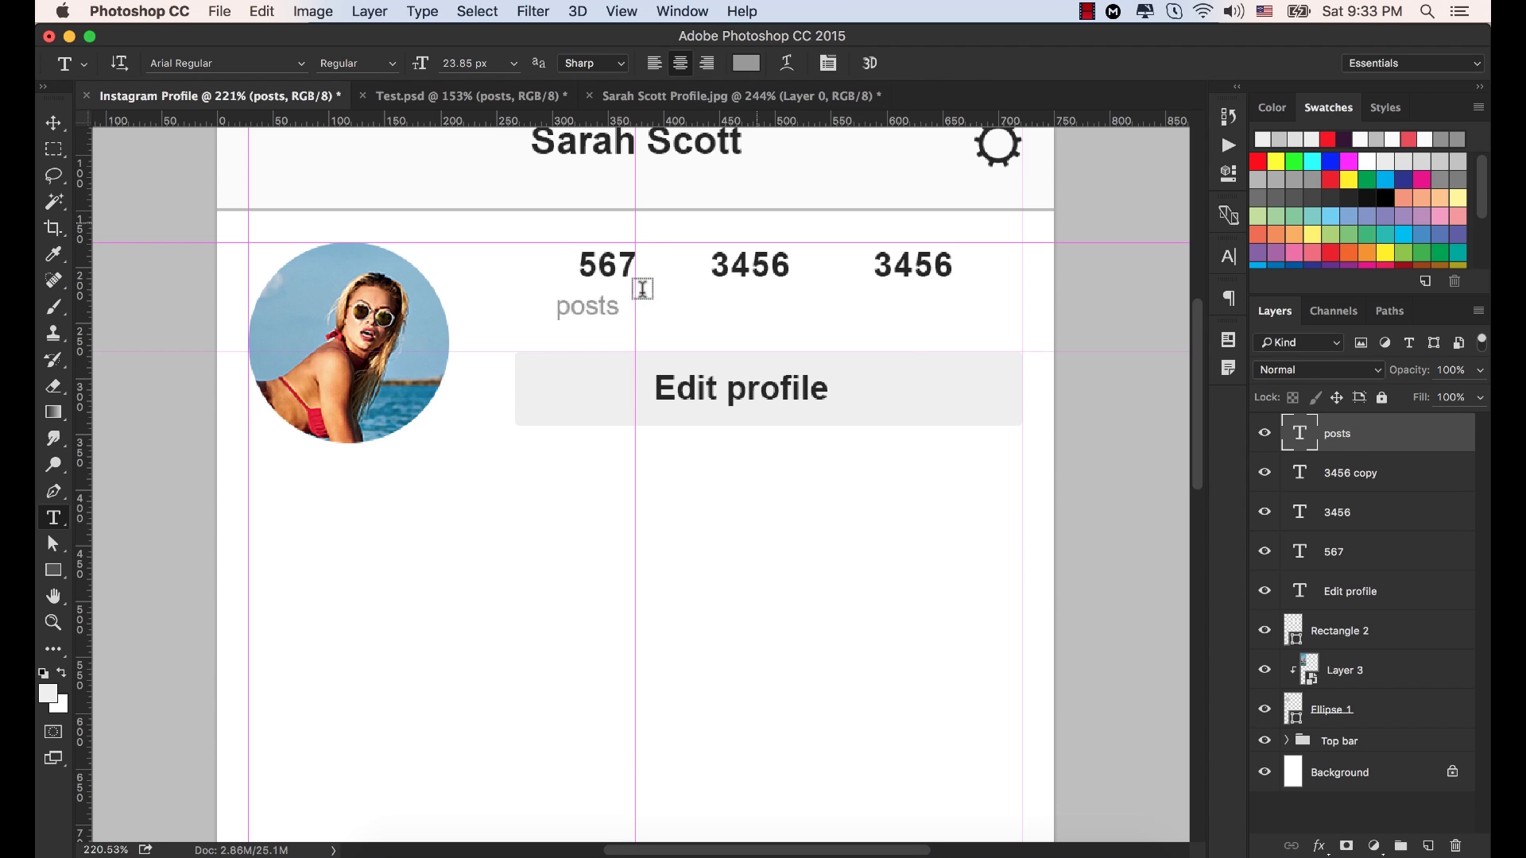
click(53, 122)
click(587, 307)
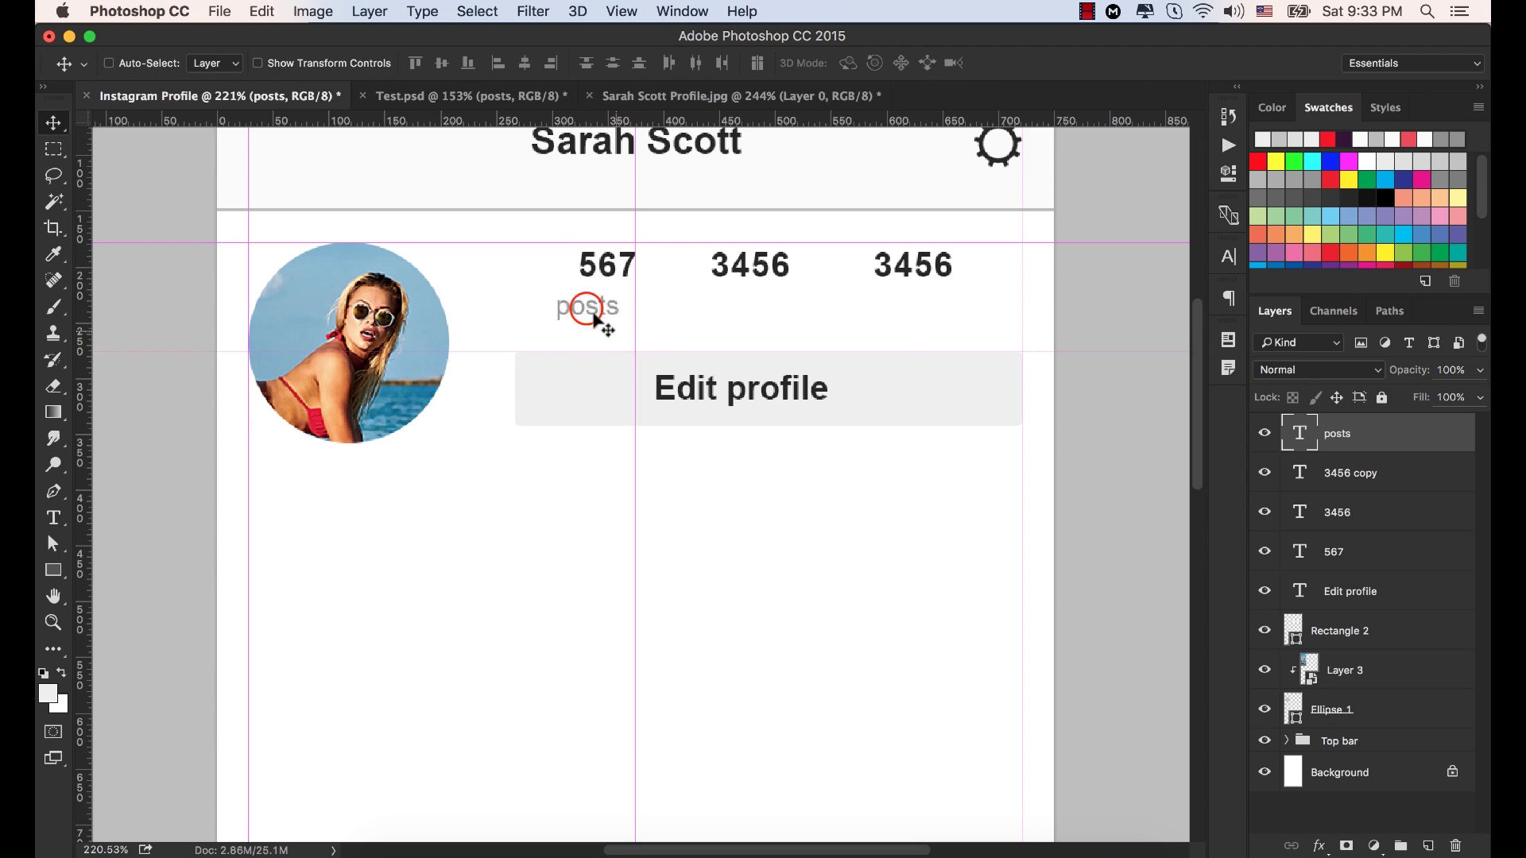
drag(595, 317, 615, 310)
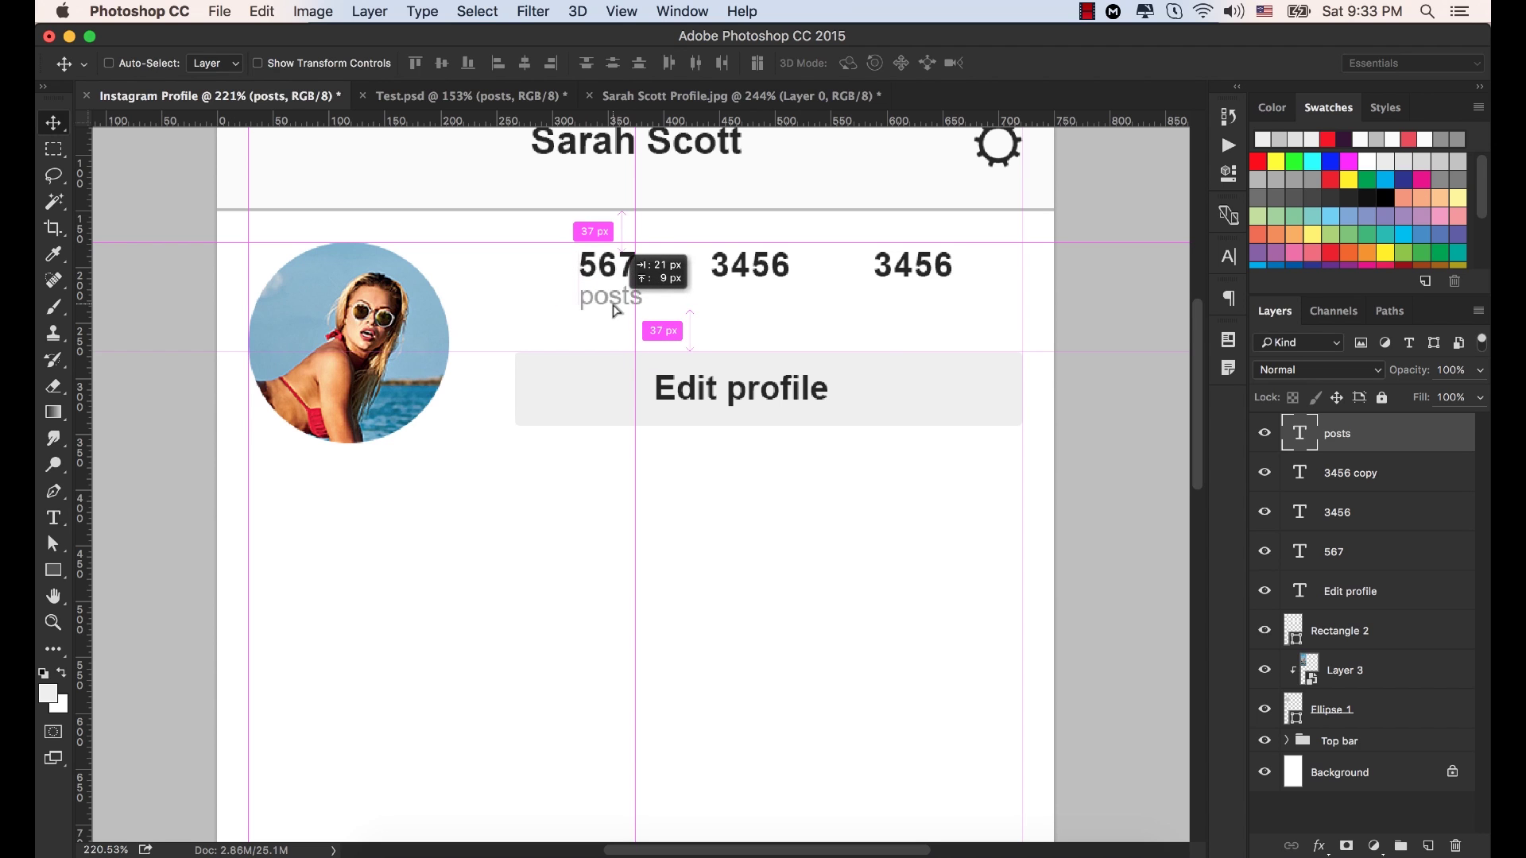
drag(614, 309, 613, 309)
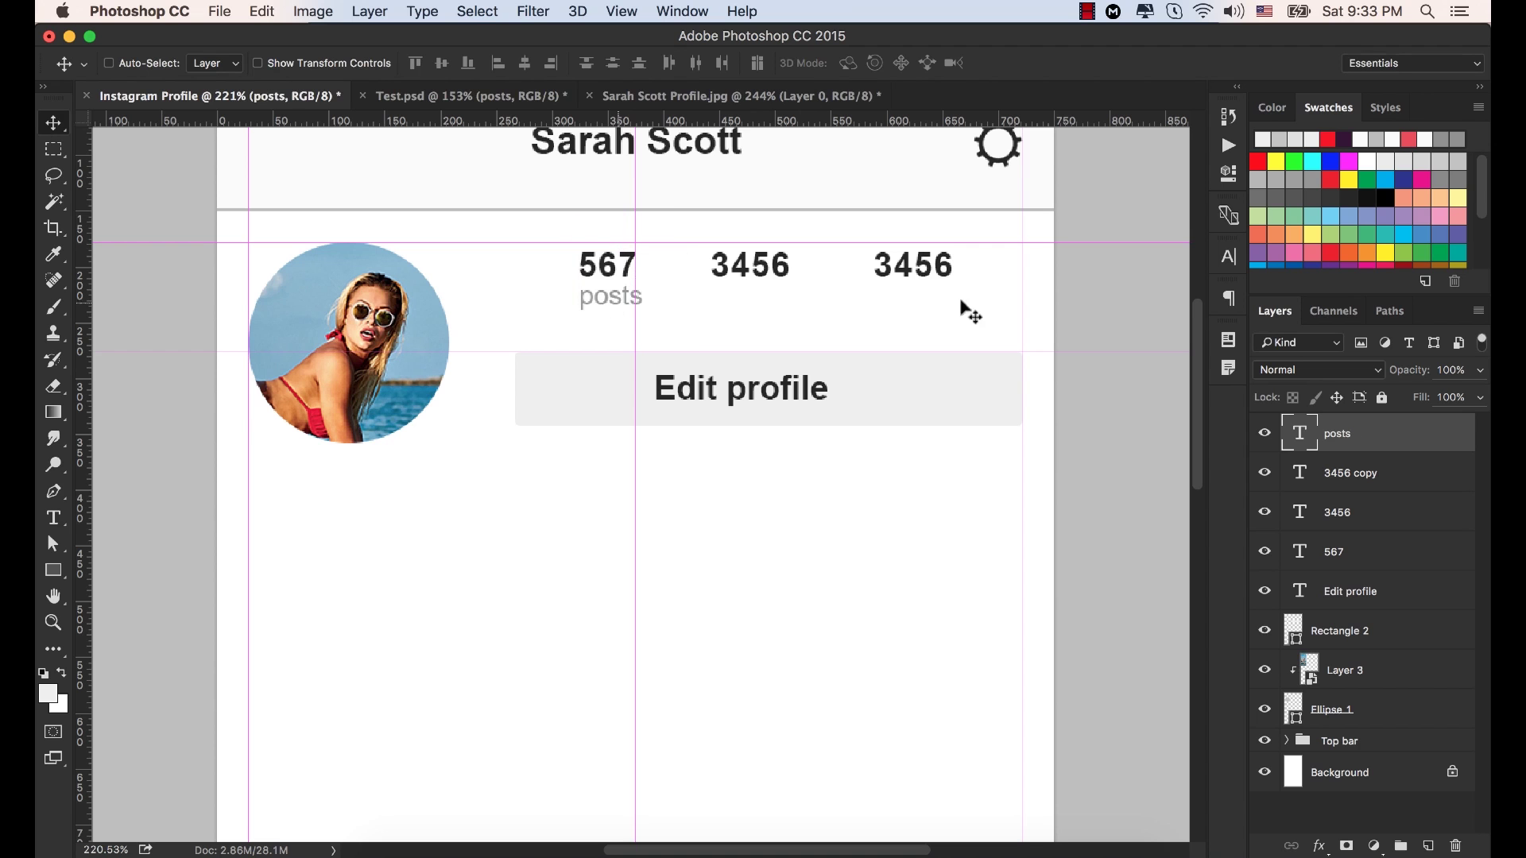
- Give the 'posts' label grey colour and a 24 px size, then re-centre it under 567
click(1228, 259)
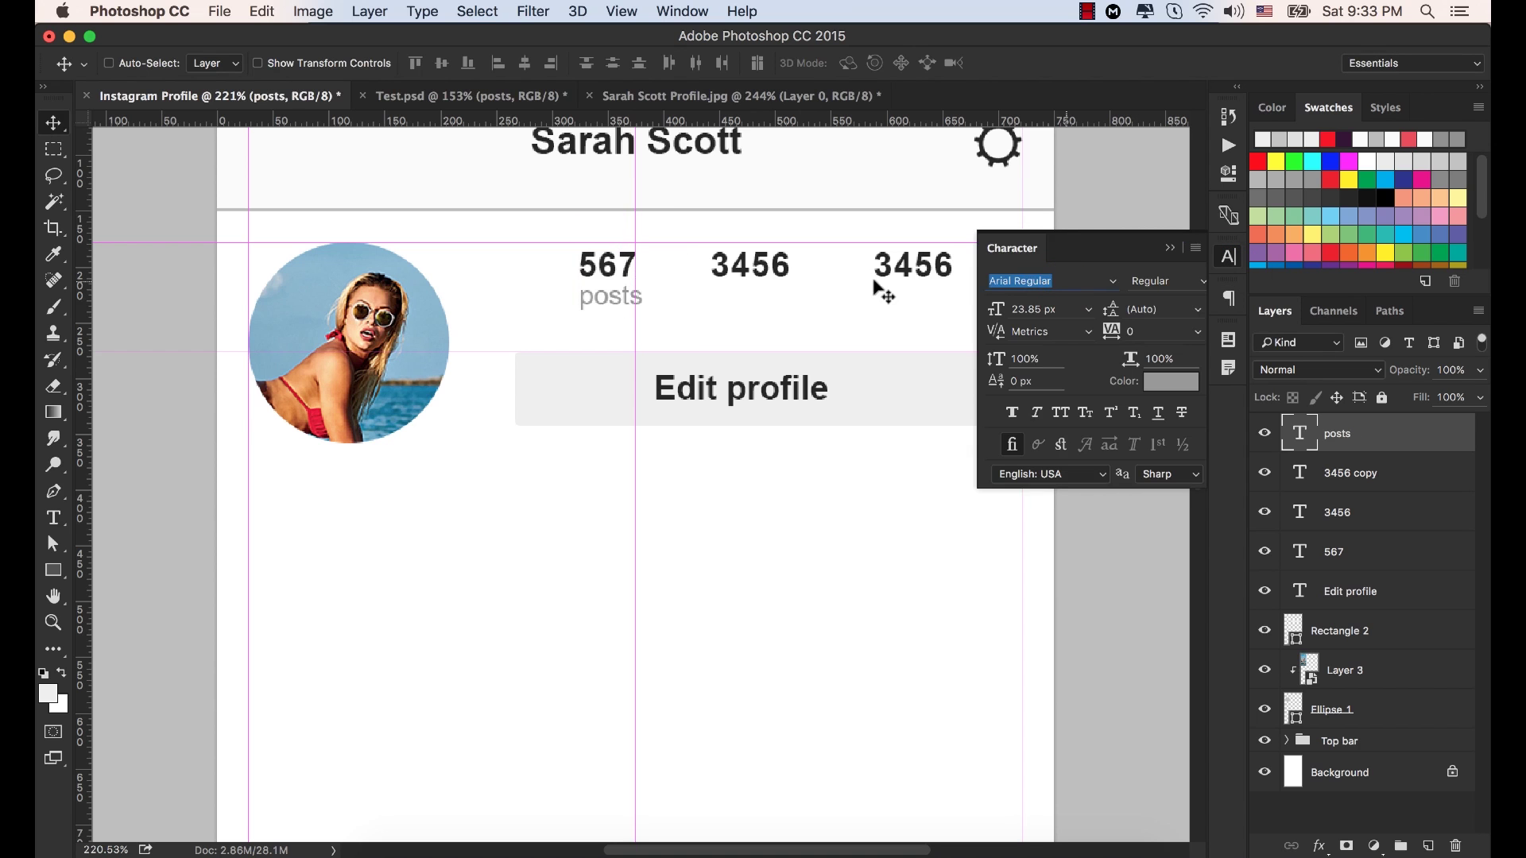
click(1066, 308)
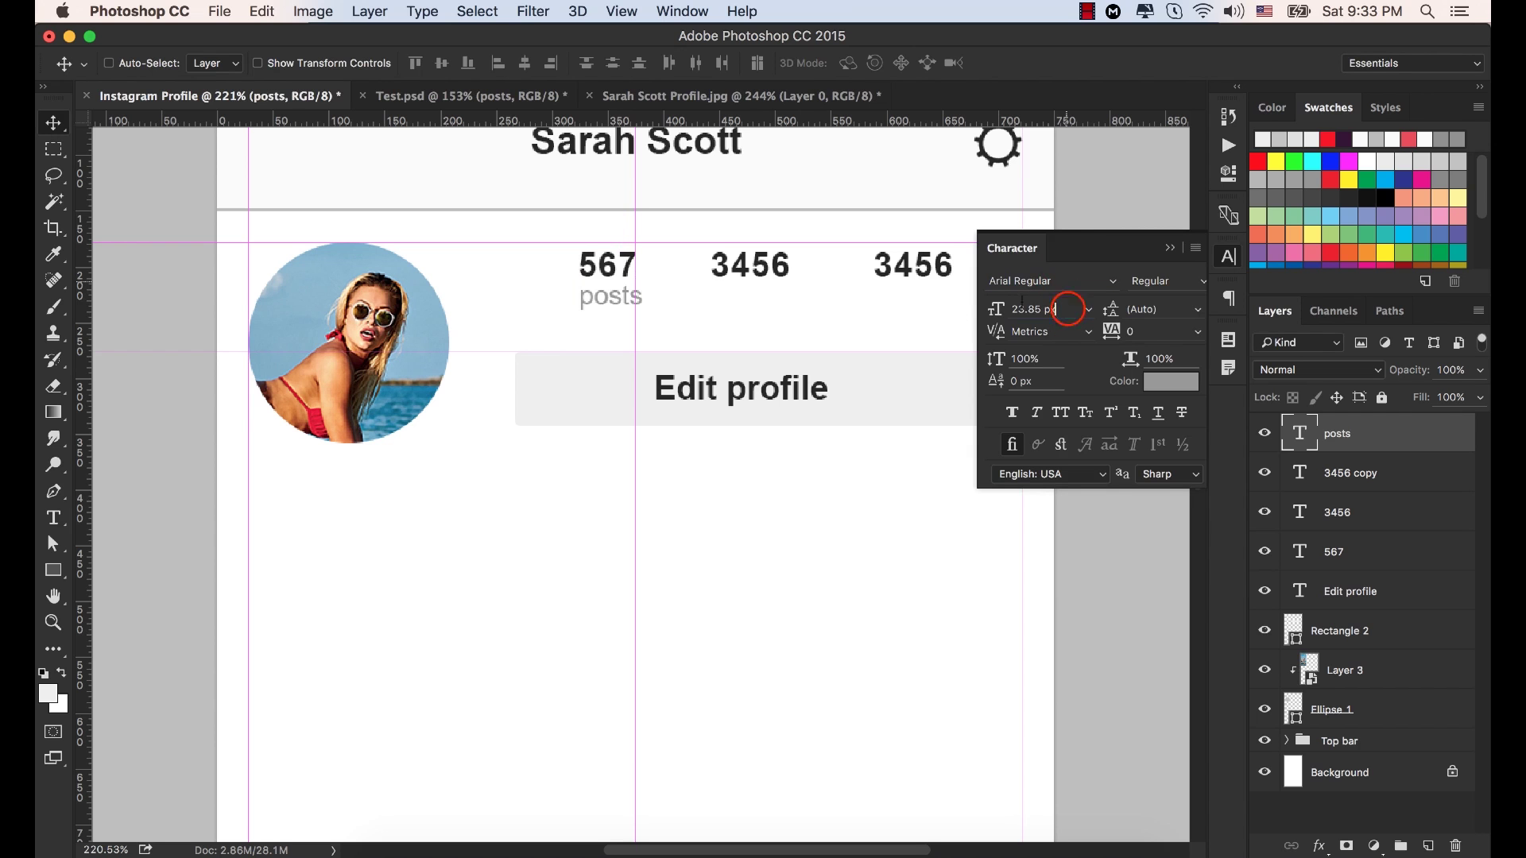
text(28)
key(Return)
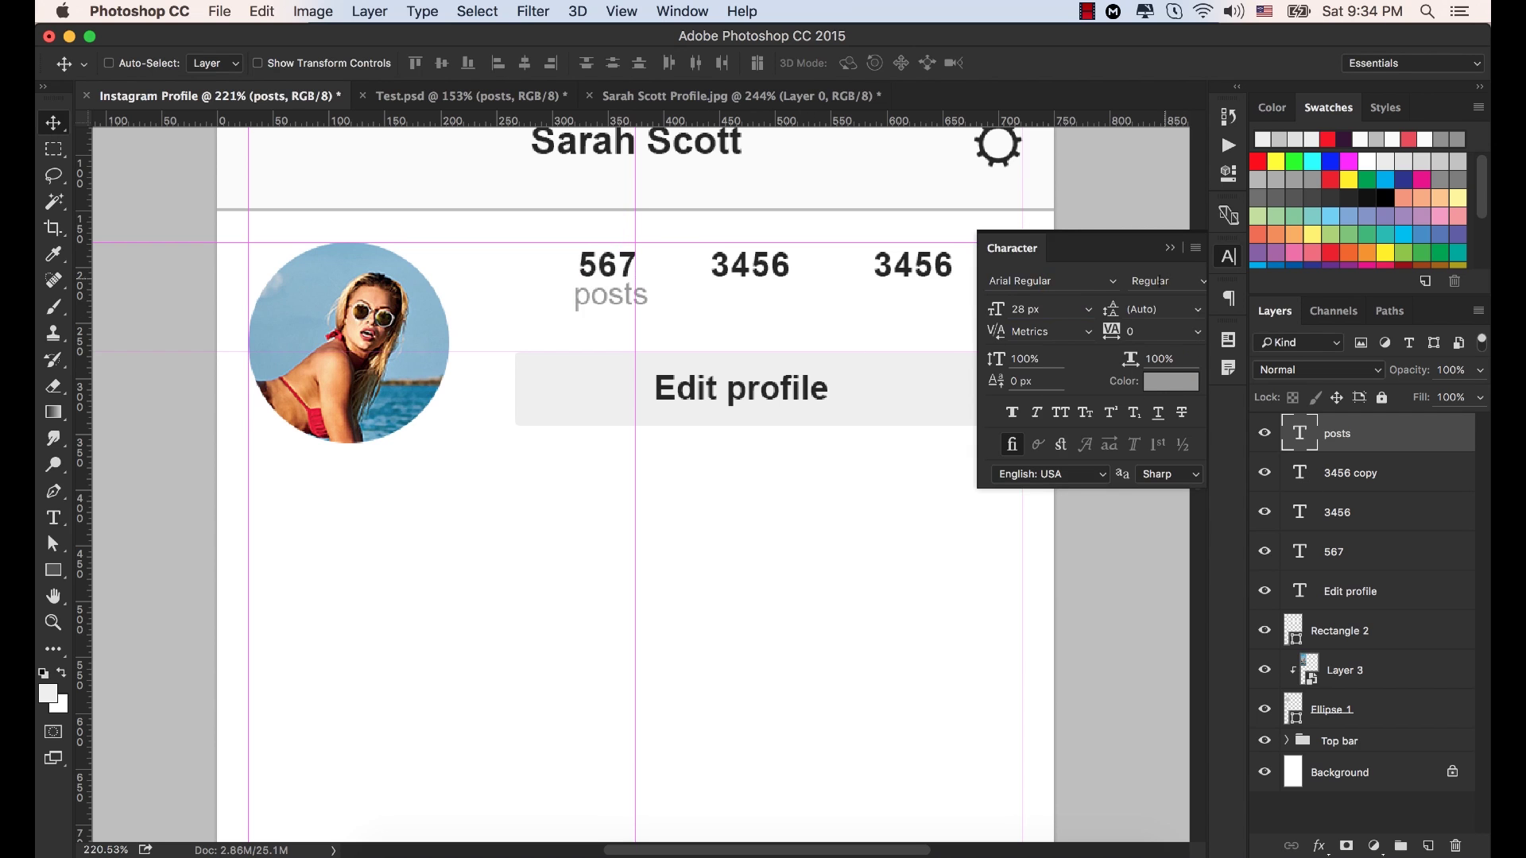
click(1170, 383)
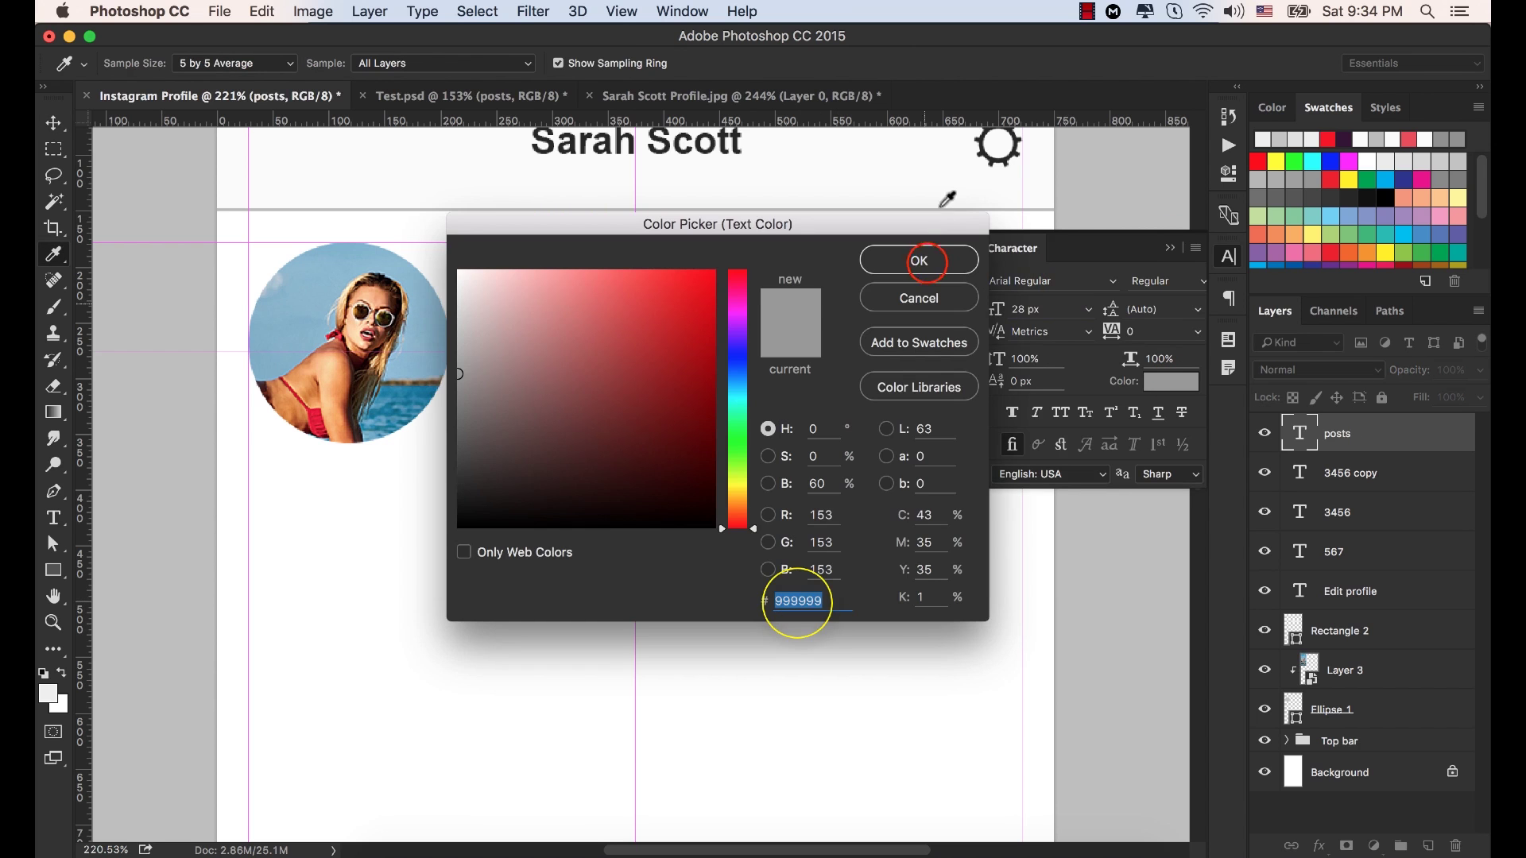
click(920, 260)
click(1171, 248)
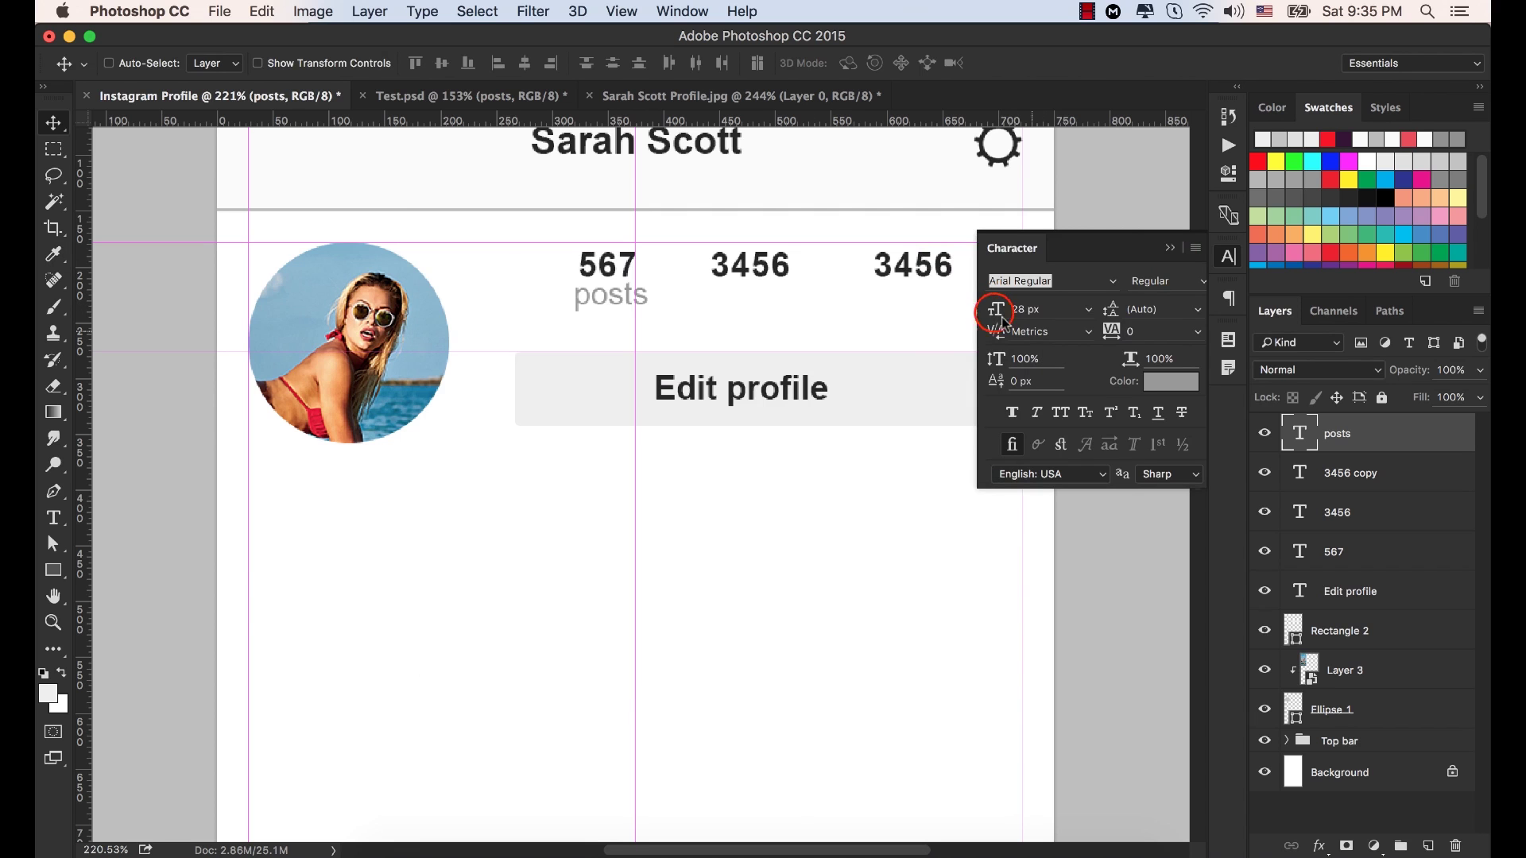
drag(992, 315, 992, 316)
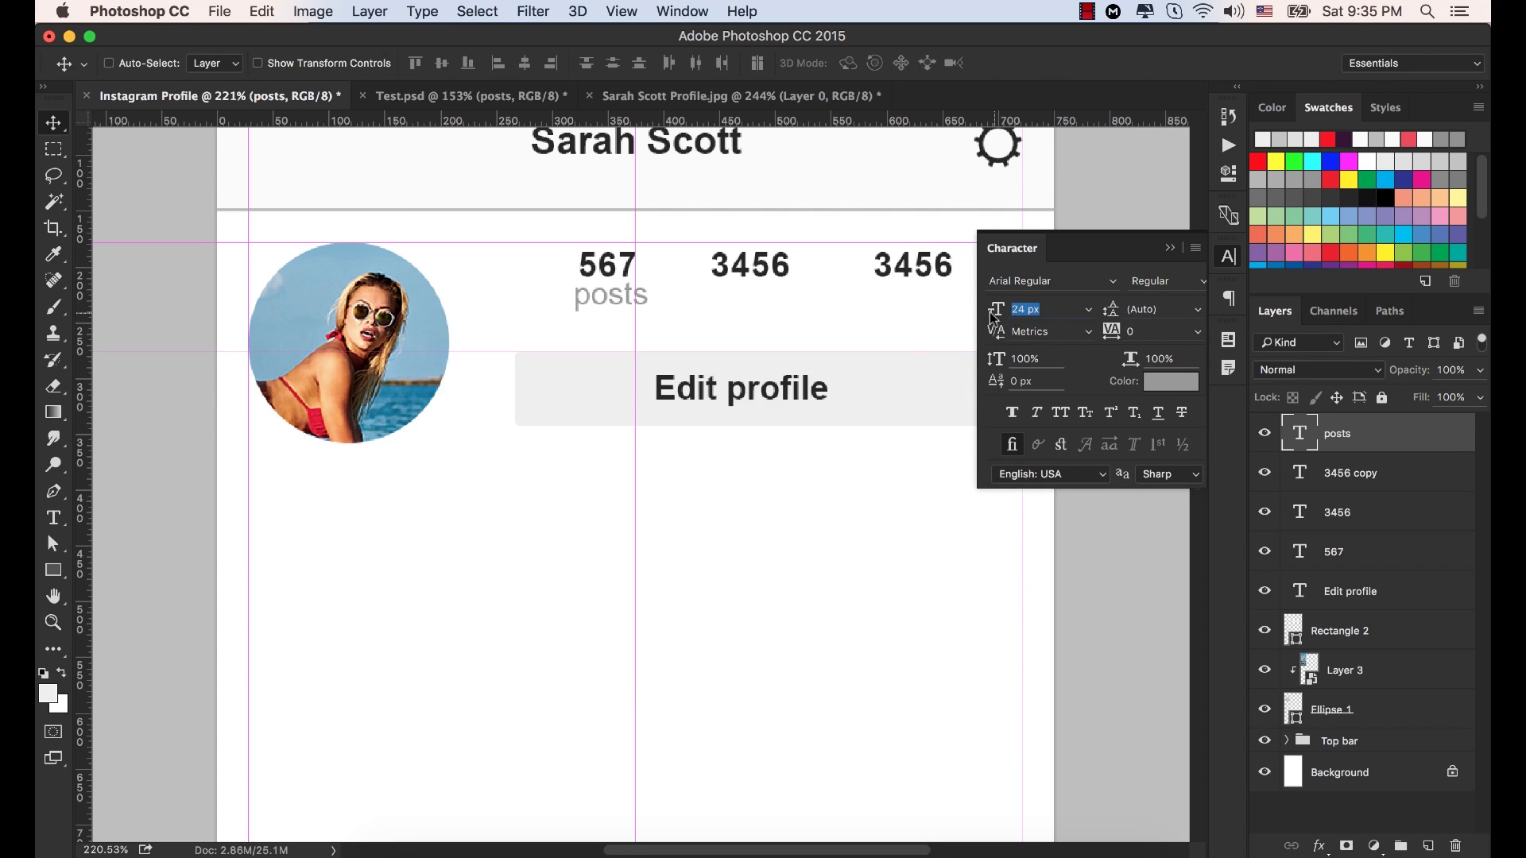
key(Return)
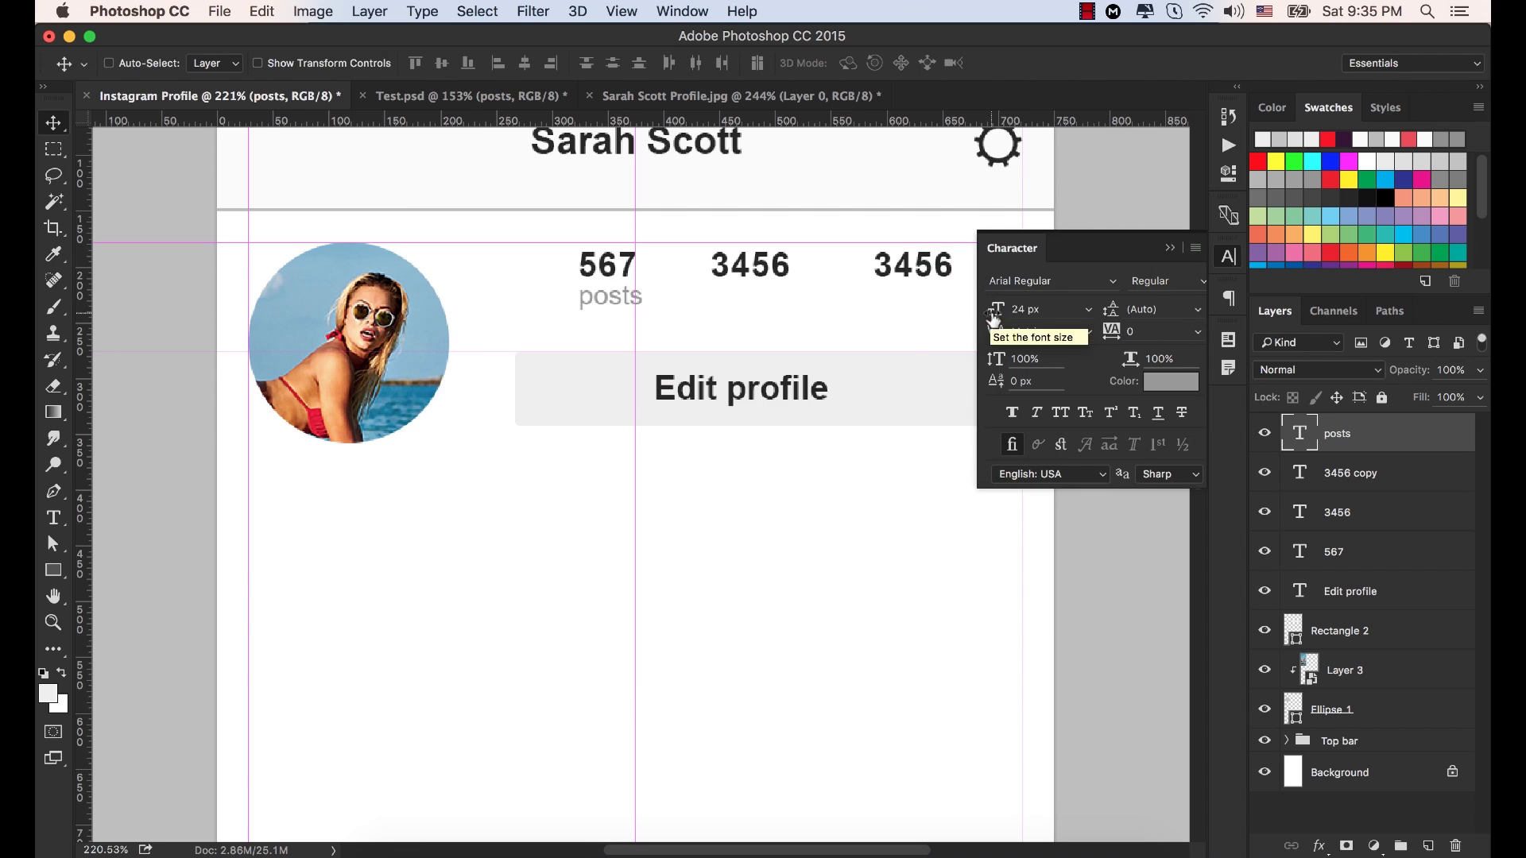
click(1169, 248)
drag(612, 300, 612, 298)
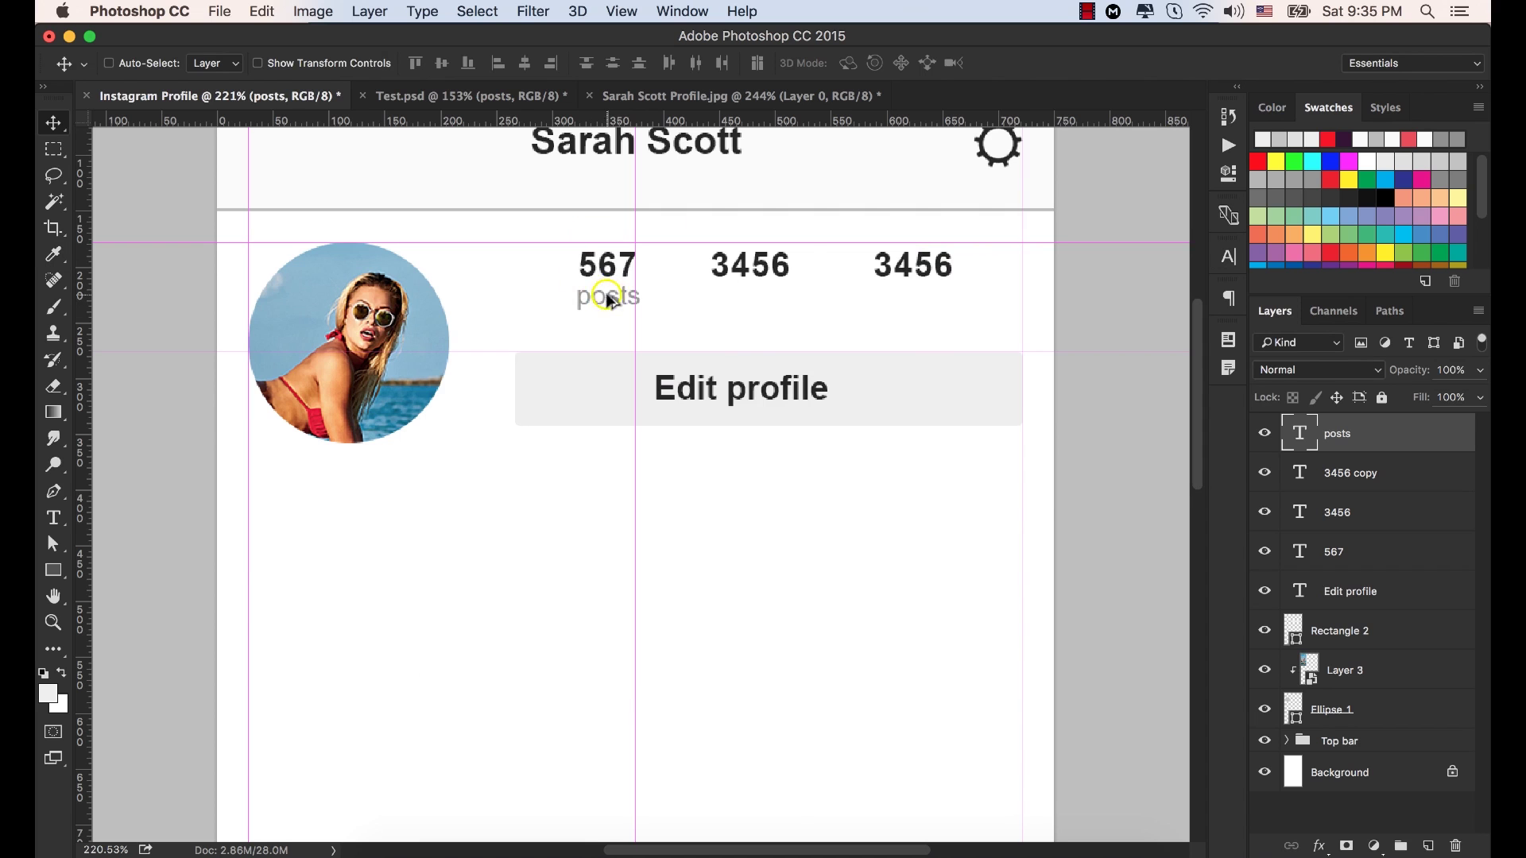
- Copy the 'posts' label under the middle 3456 and change its text to 'Followers'
drag(613, 308, 748, 301)
click(1292, 432)
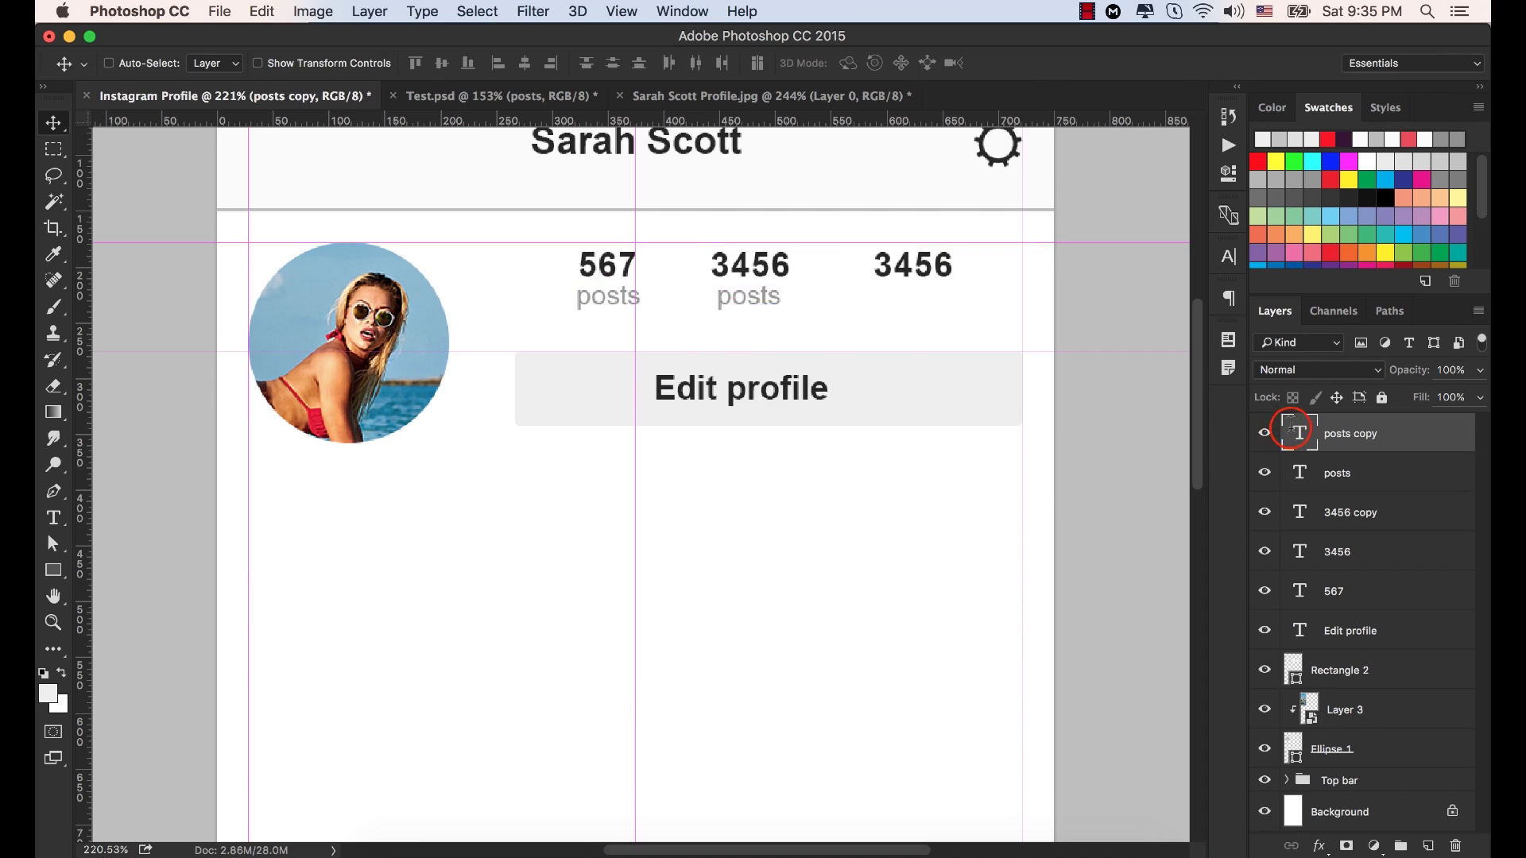
double_click(1292, 432)
text(F)
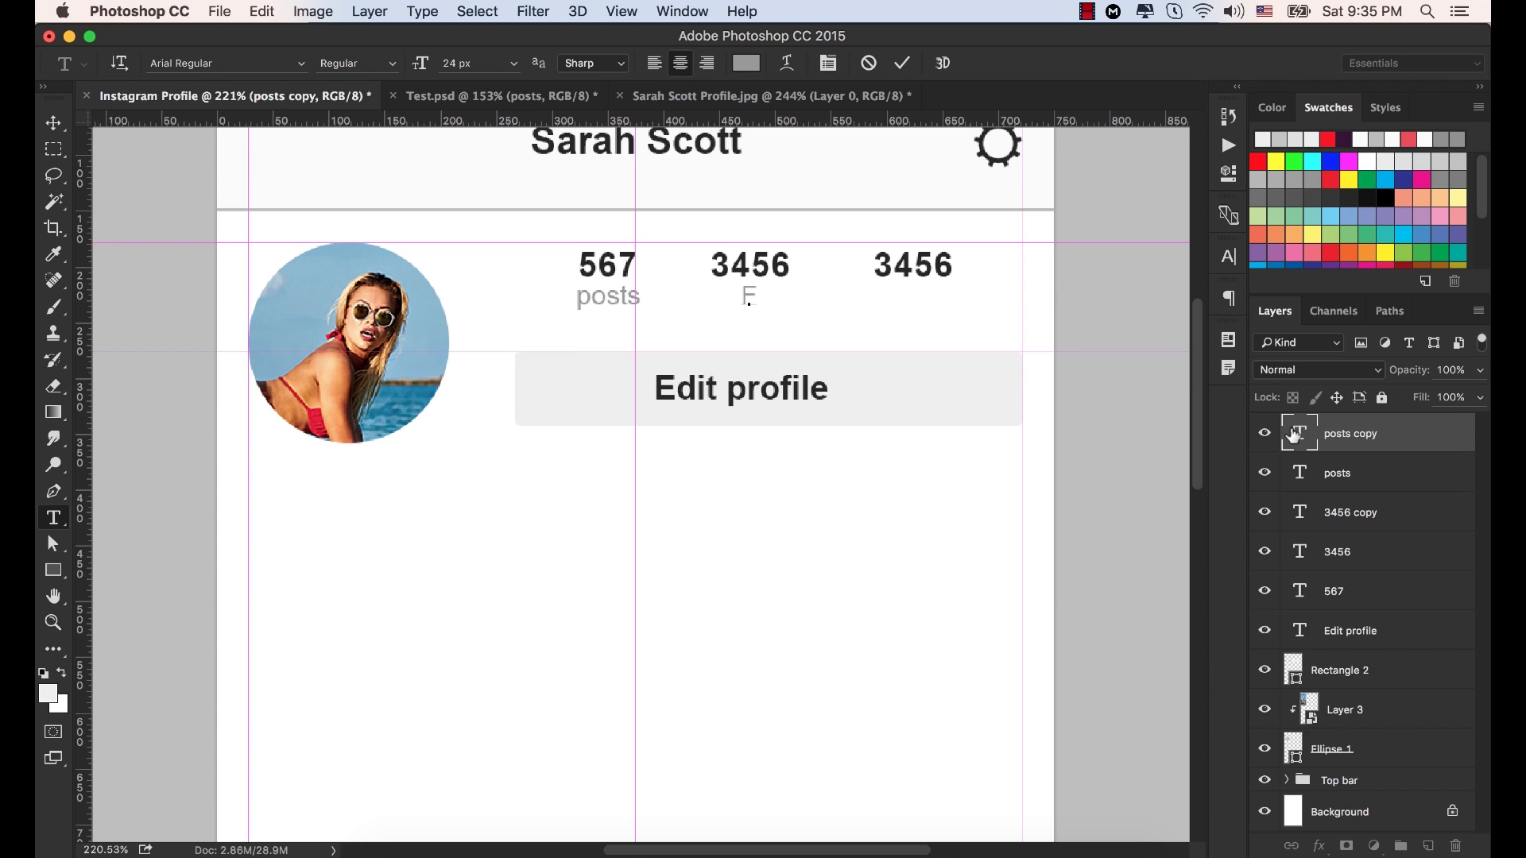
text(ollowers)
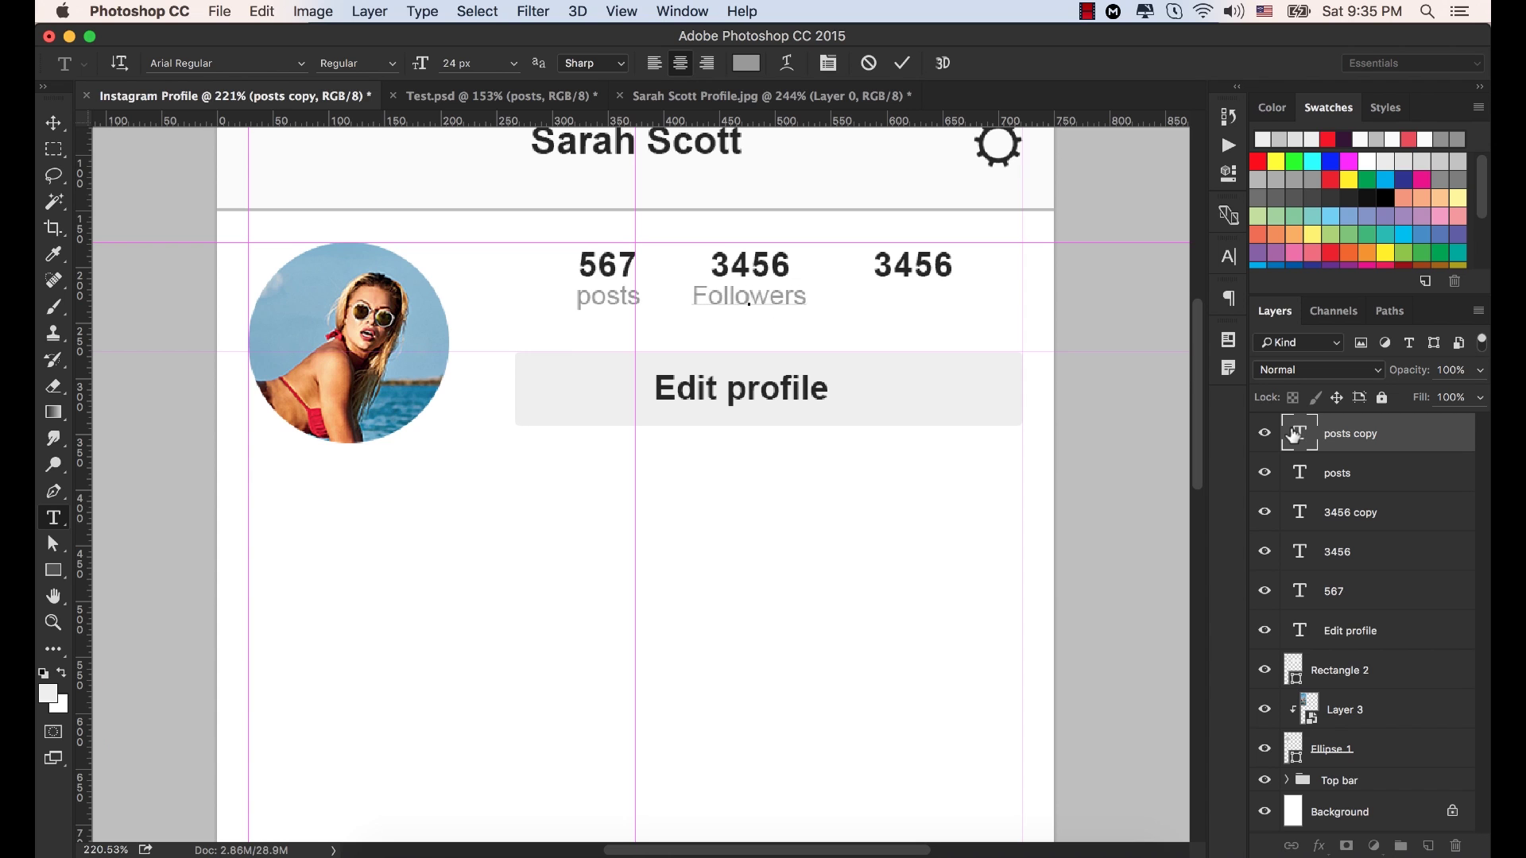
key(super+Return)
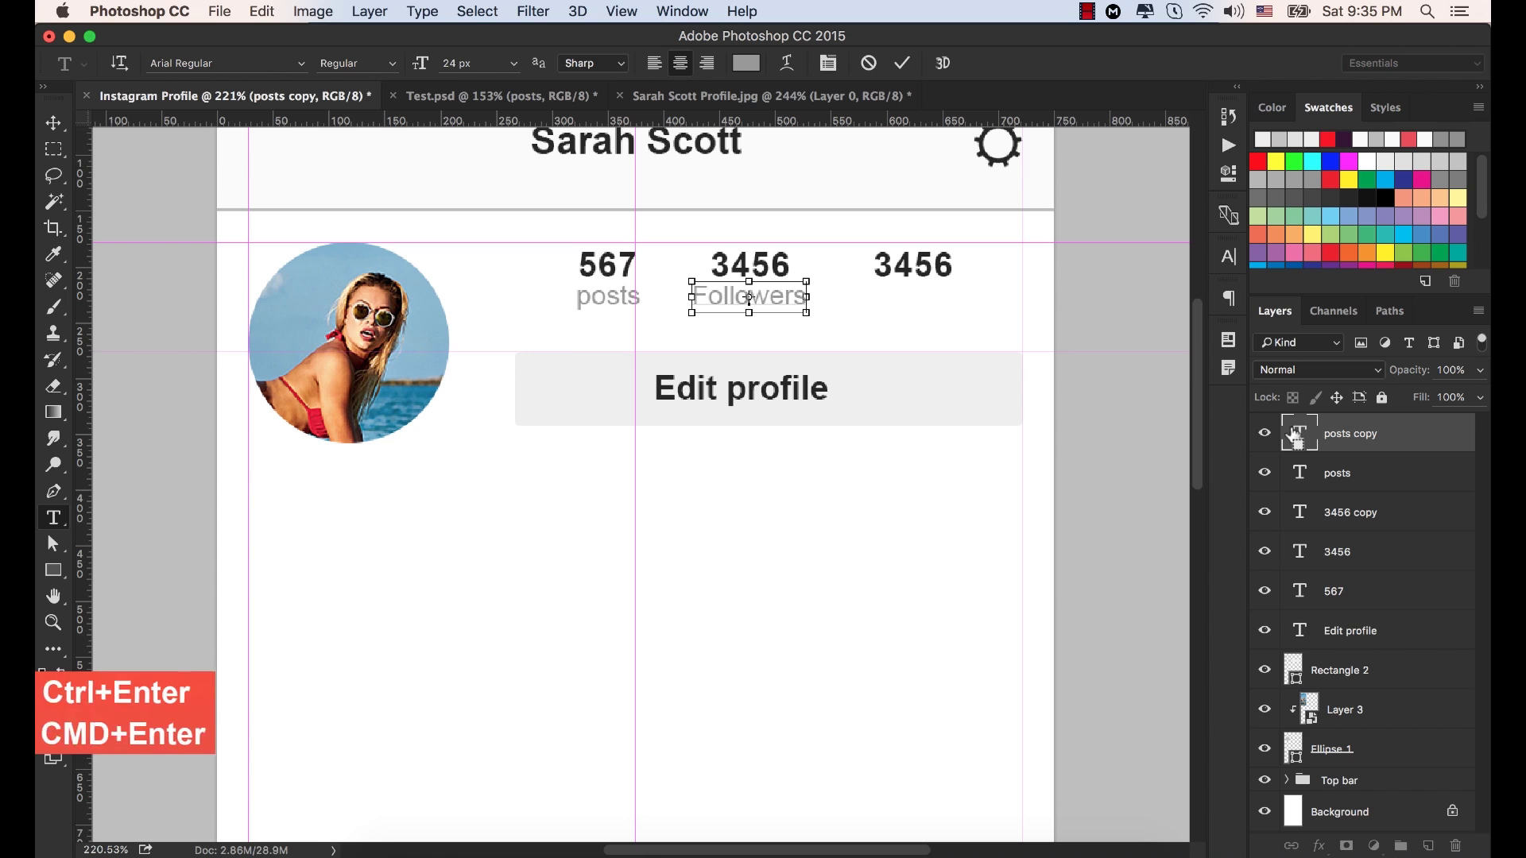
key(v)
click(839, 462)
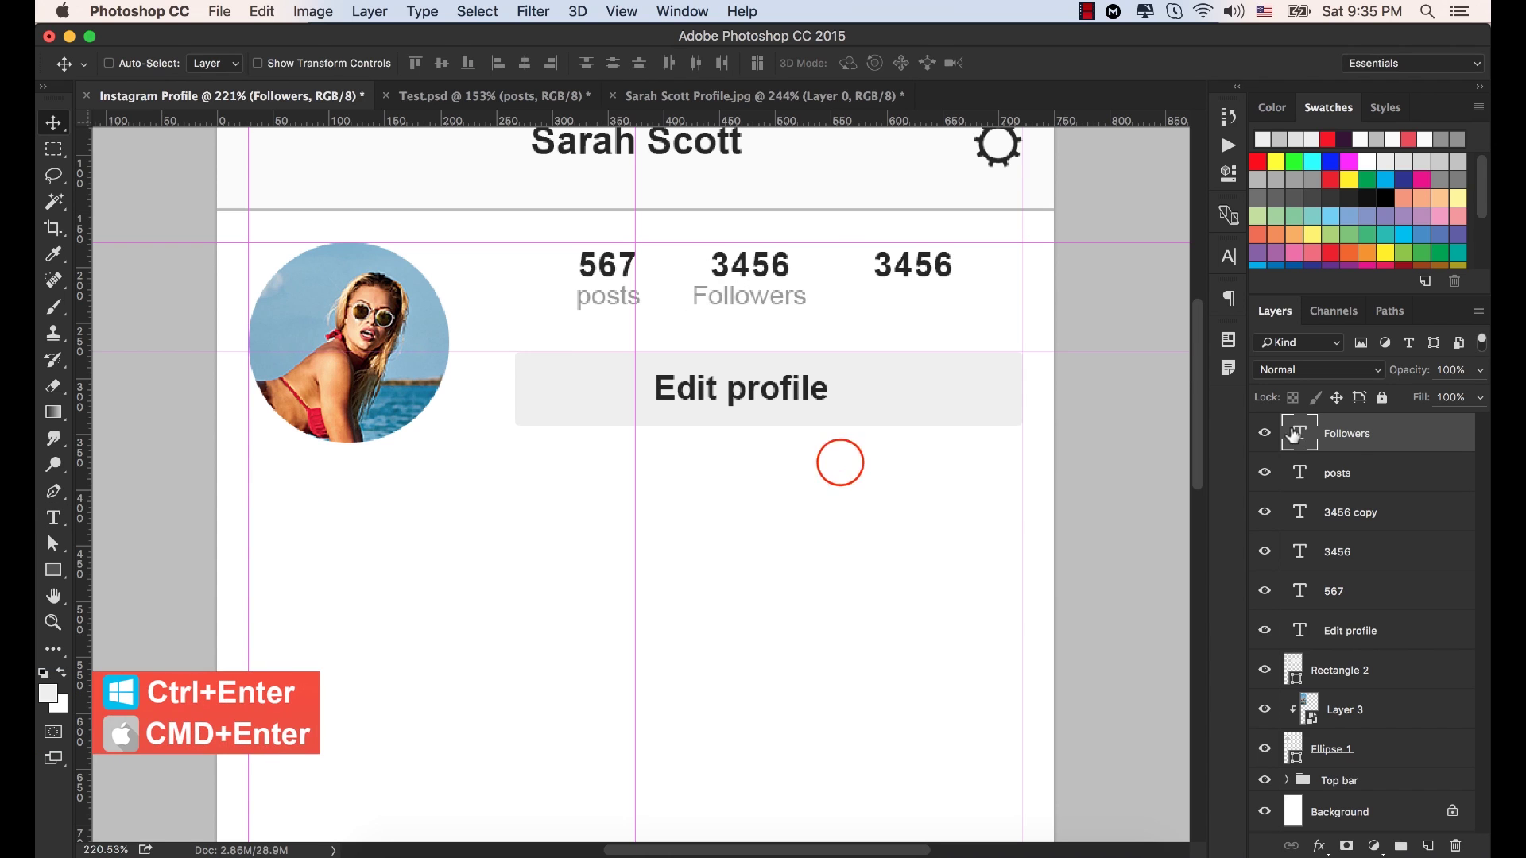
- Copy 'Followers' under the third 3456 and change its text to 'Following'
click(751, 296)
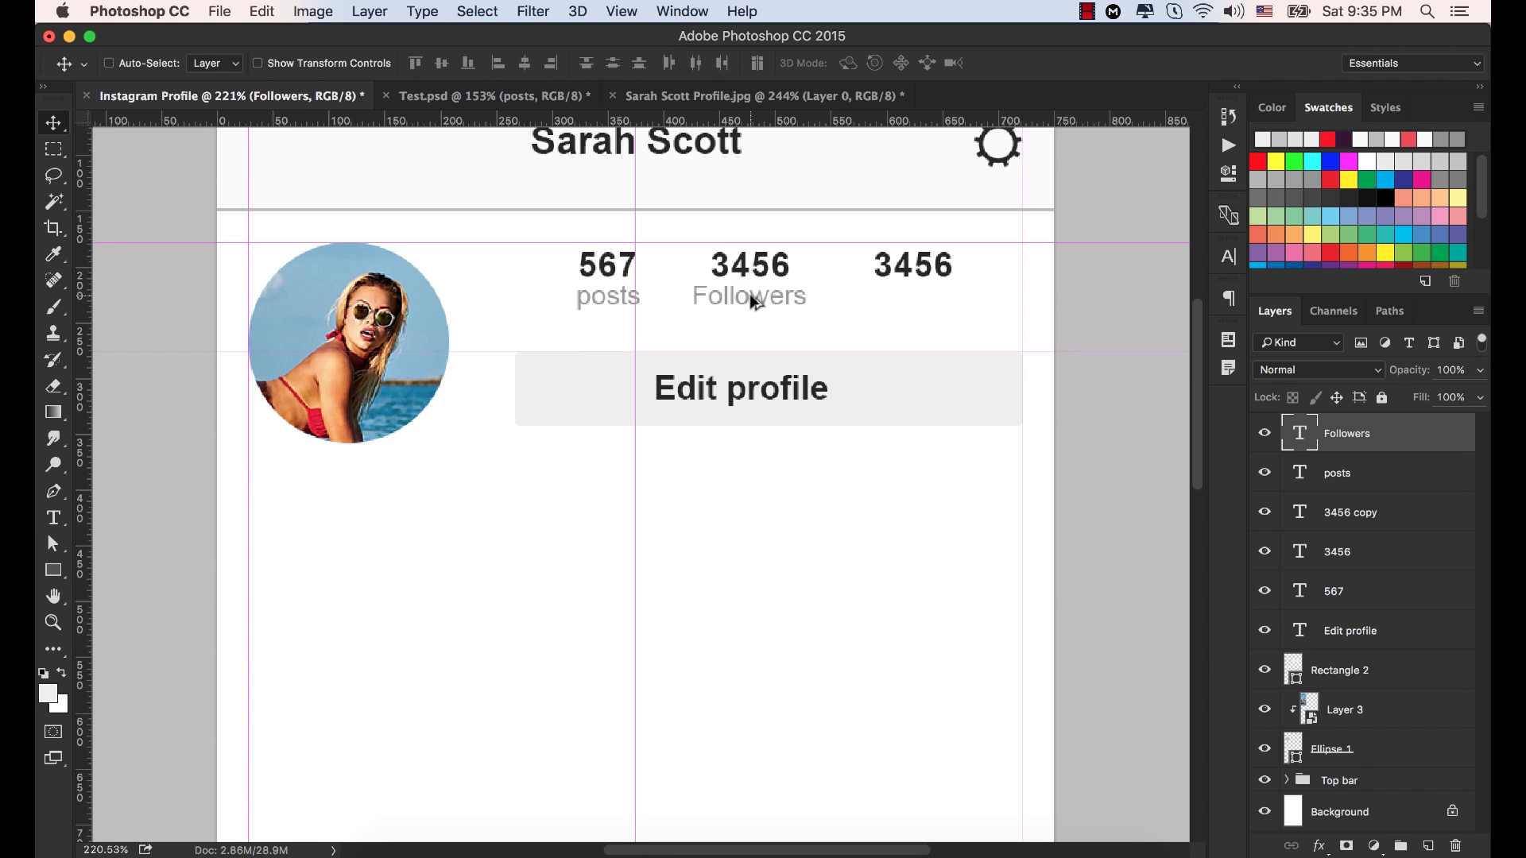
drag(752, 296, 914, 300)
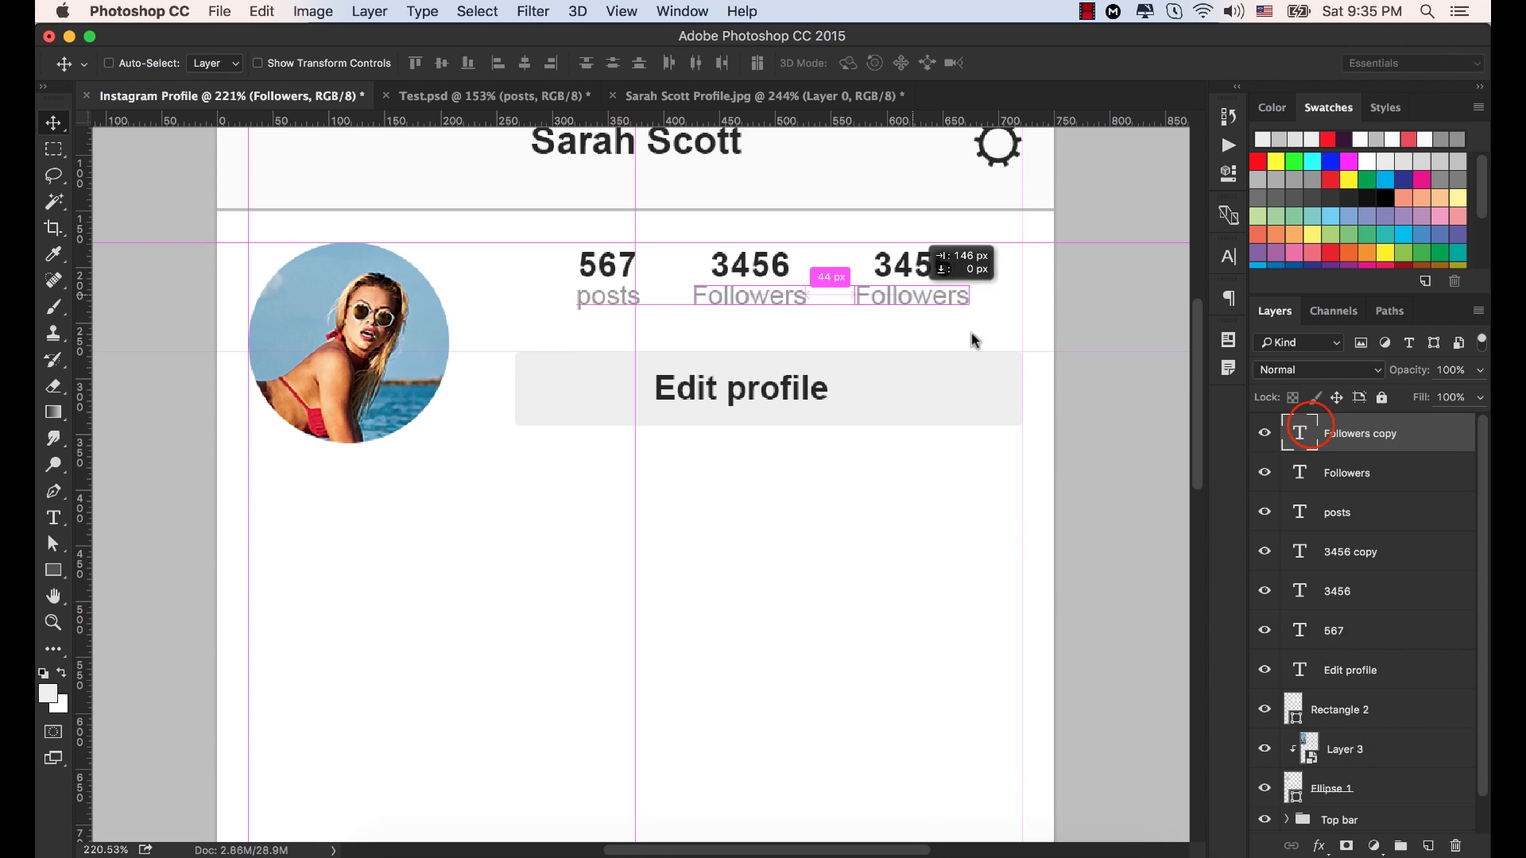
double_click(1301, 433)
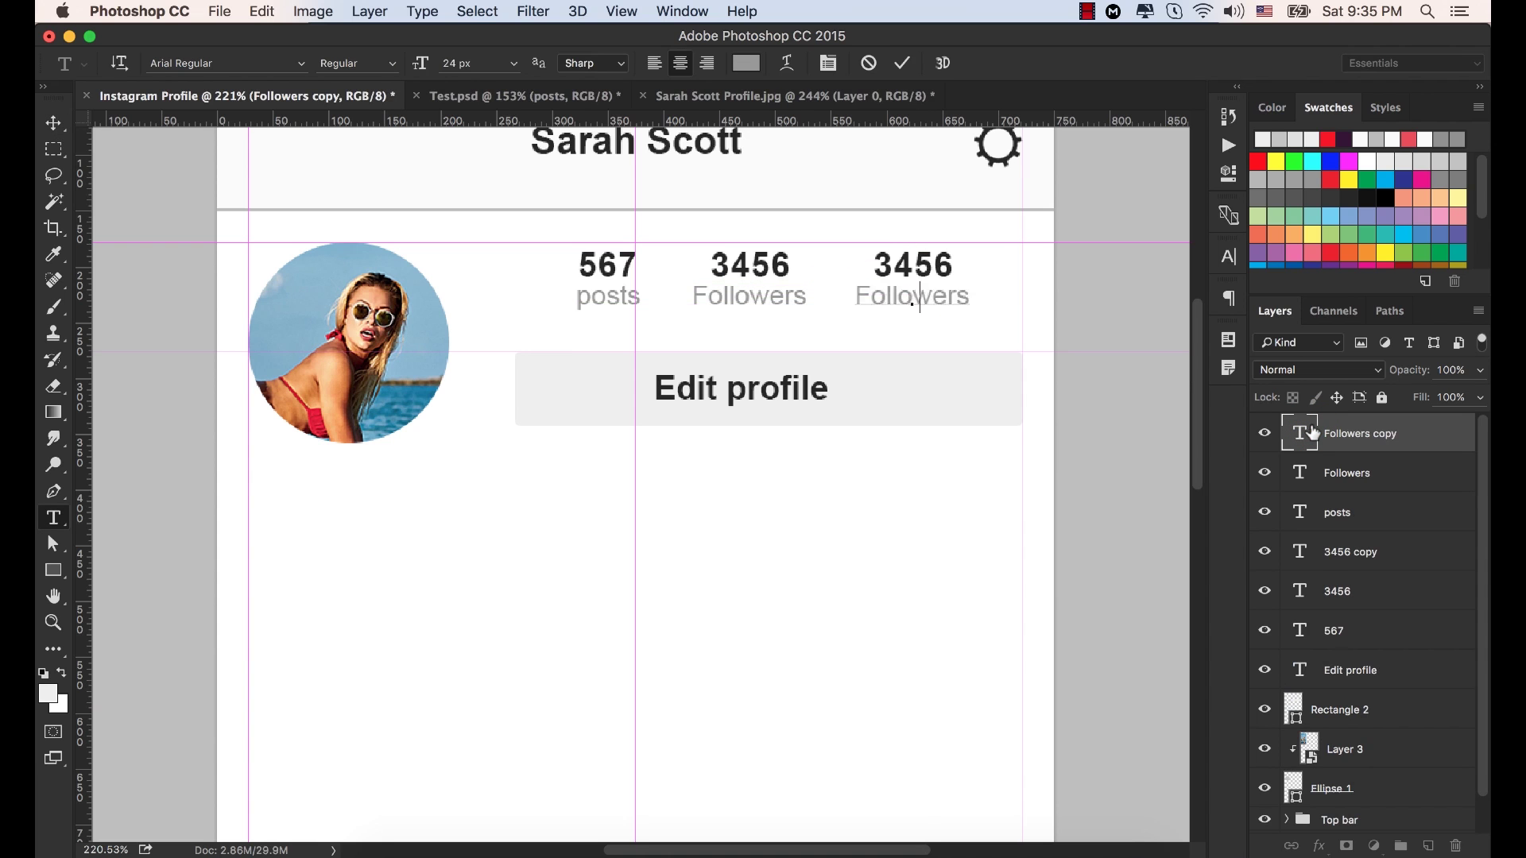
text(Followings)
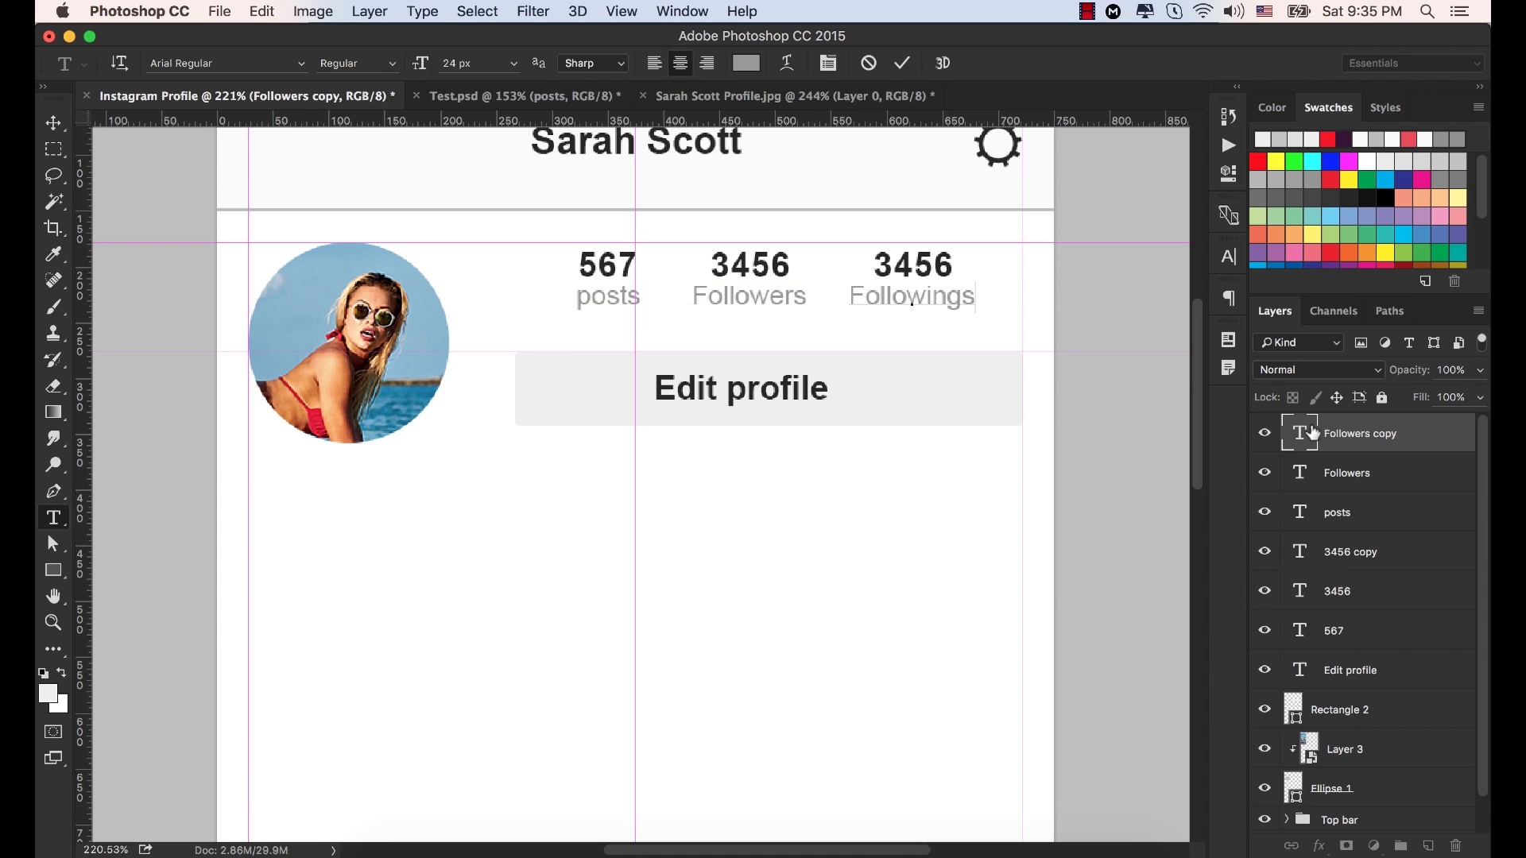
click(831, 549)
key(v)
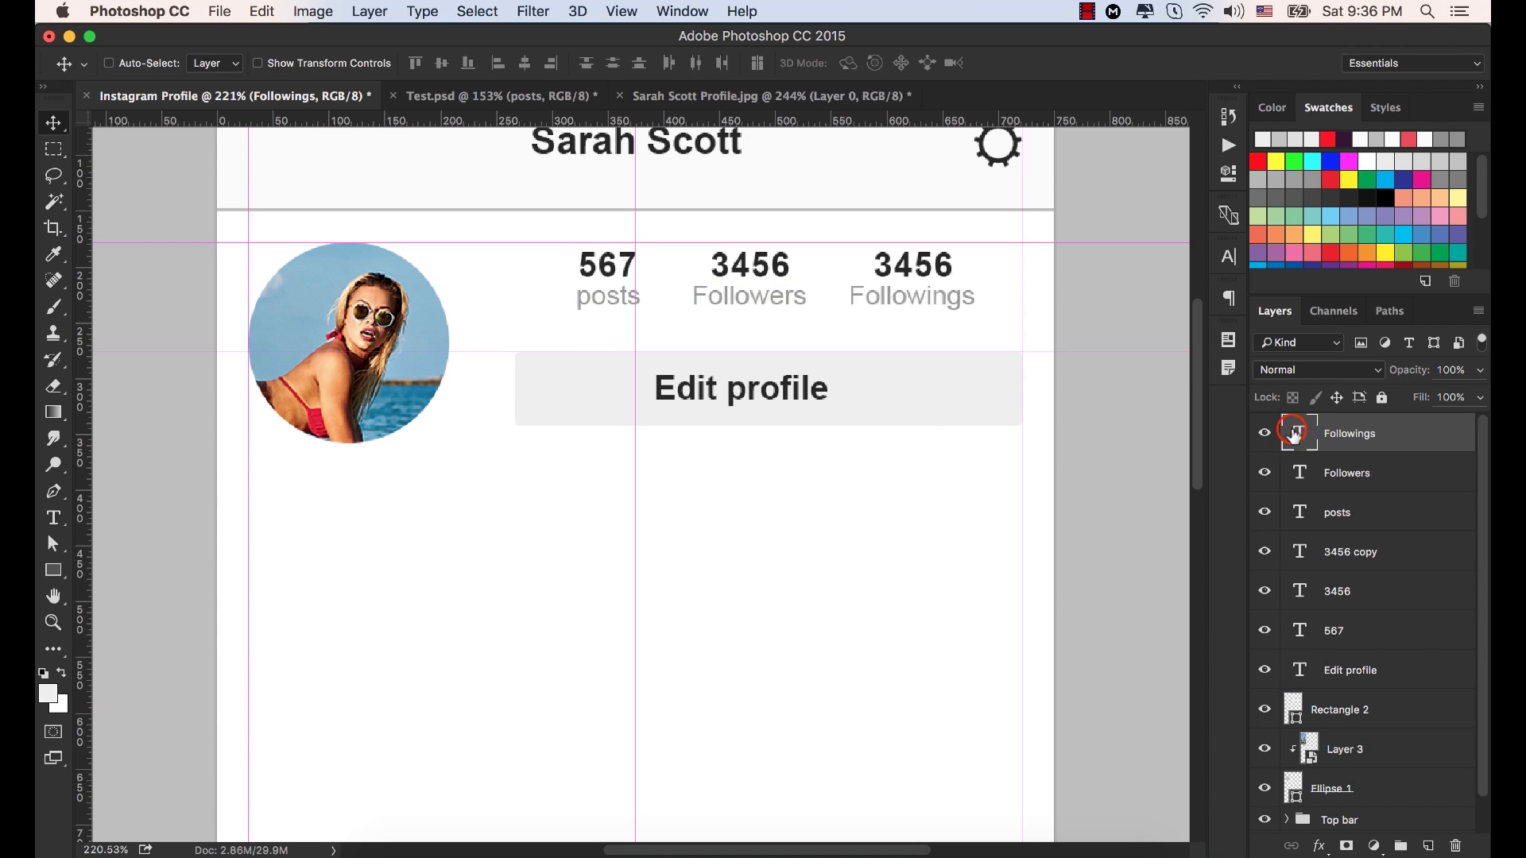
double_click(1299, 433)
key(Right)
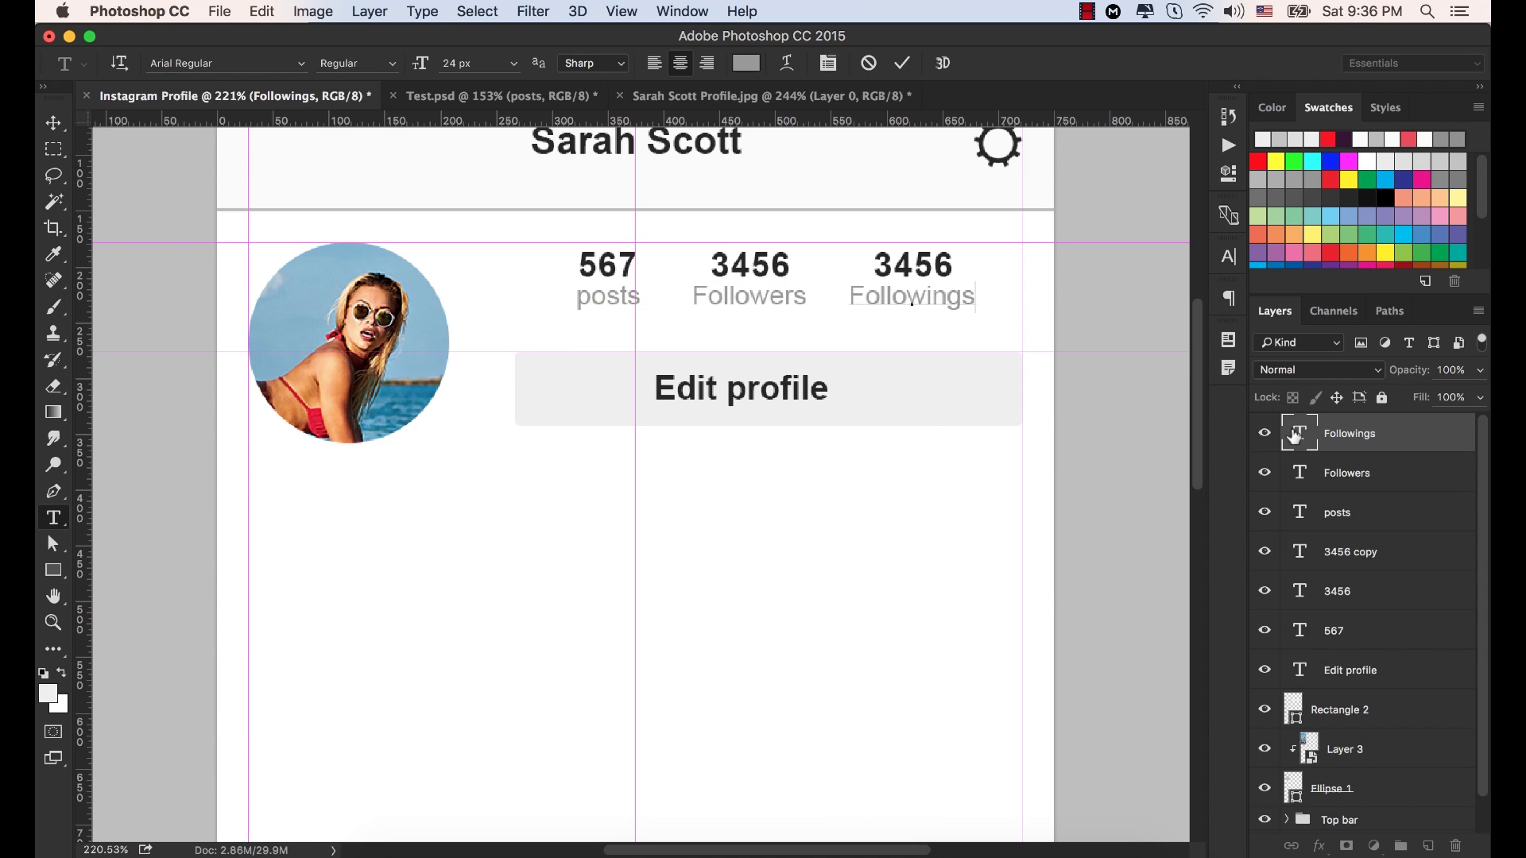
key(BackSpace)
key(super+Return)
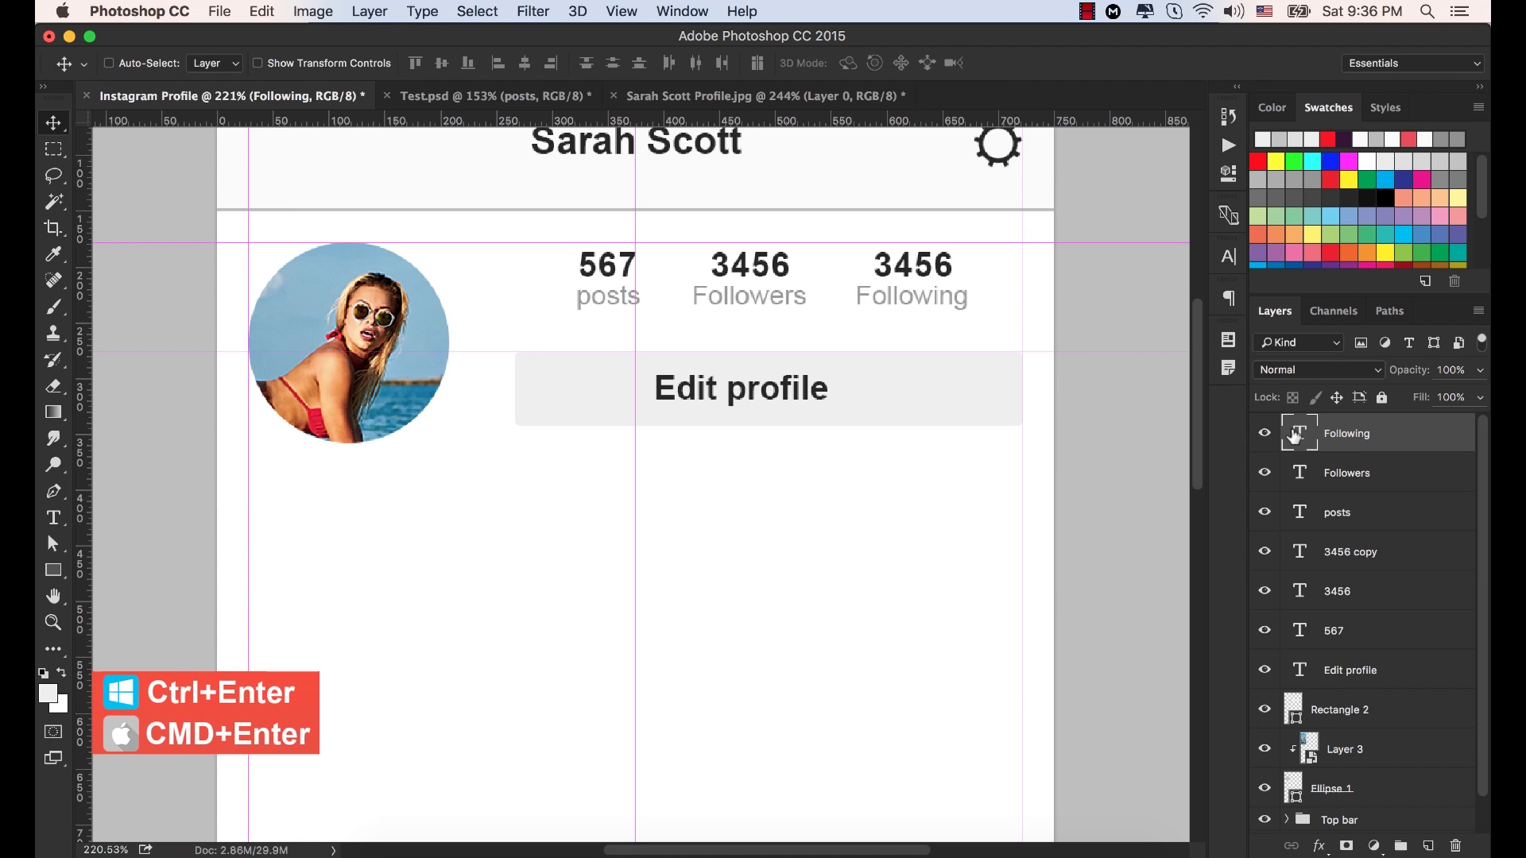
scroll(735, 410, down, 6)
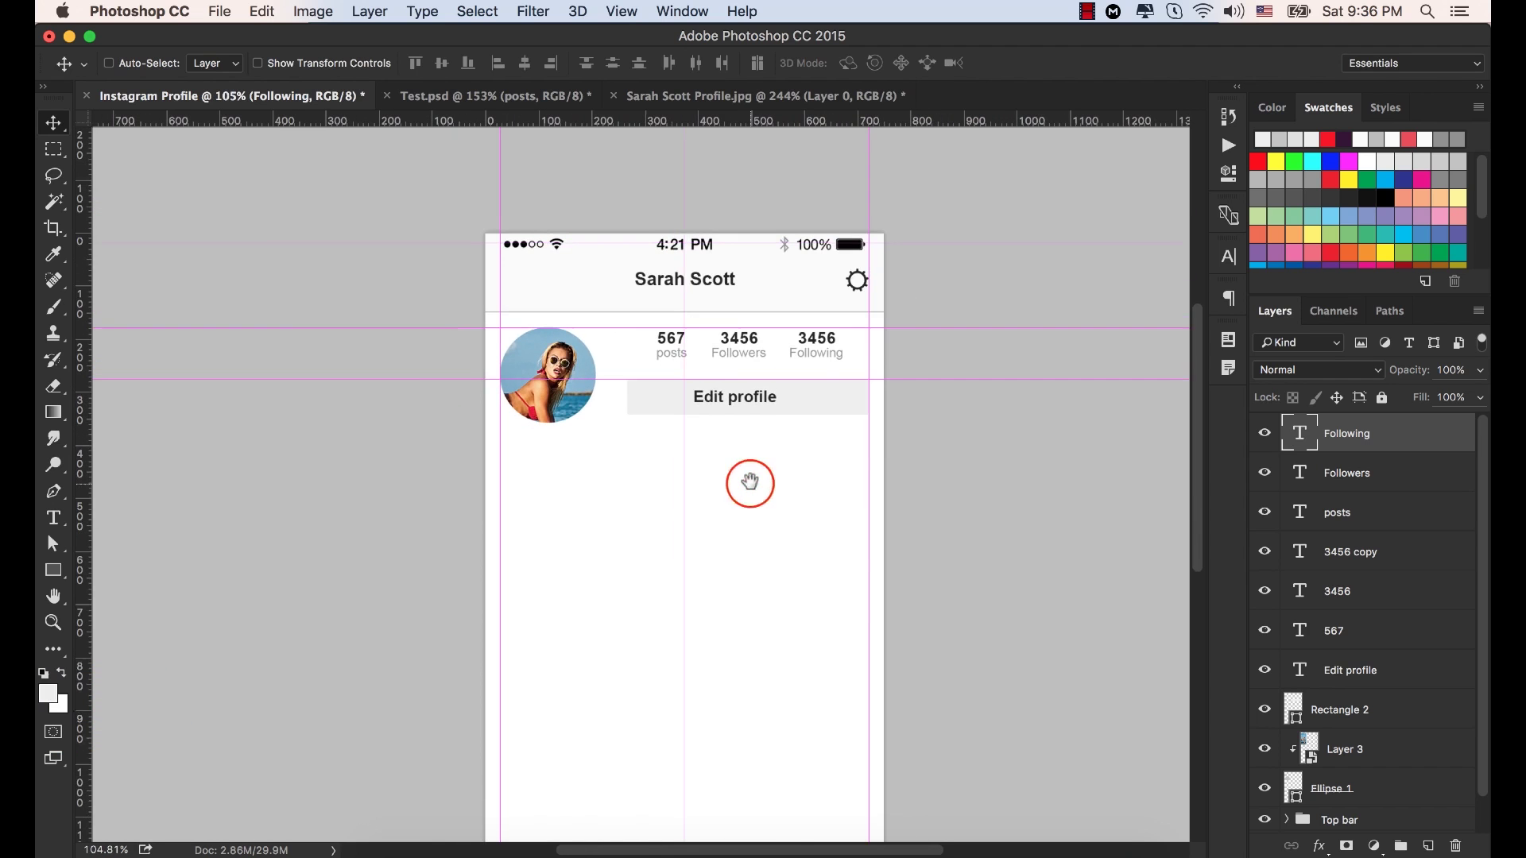
drag(749, 481, 748, 390)
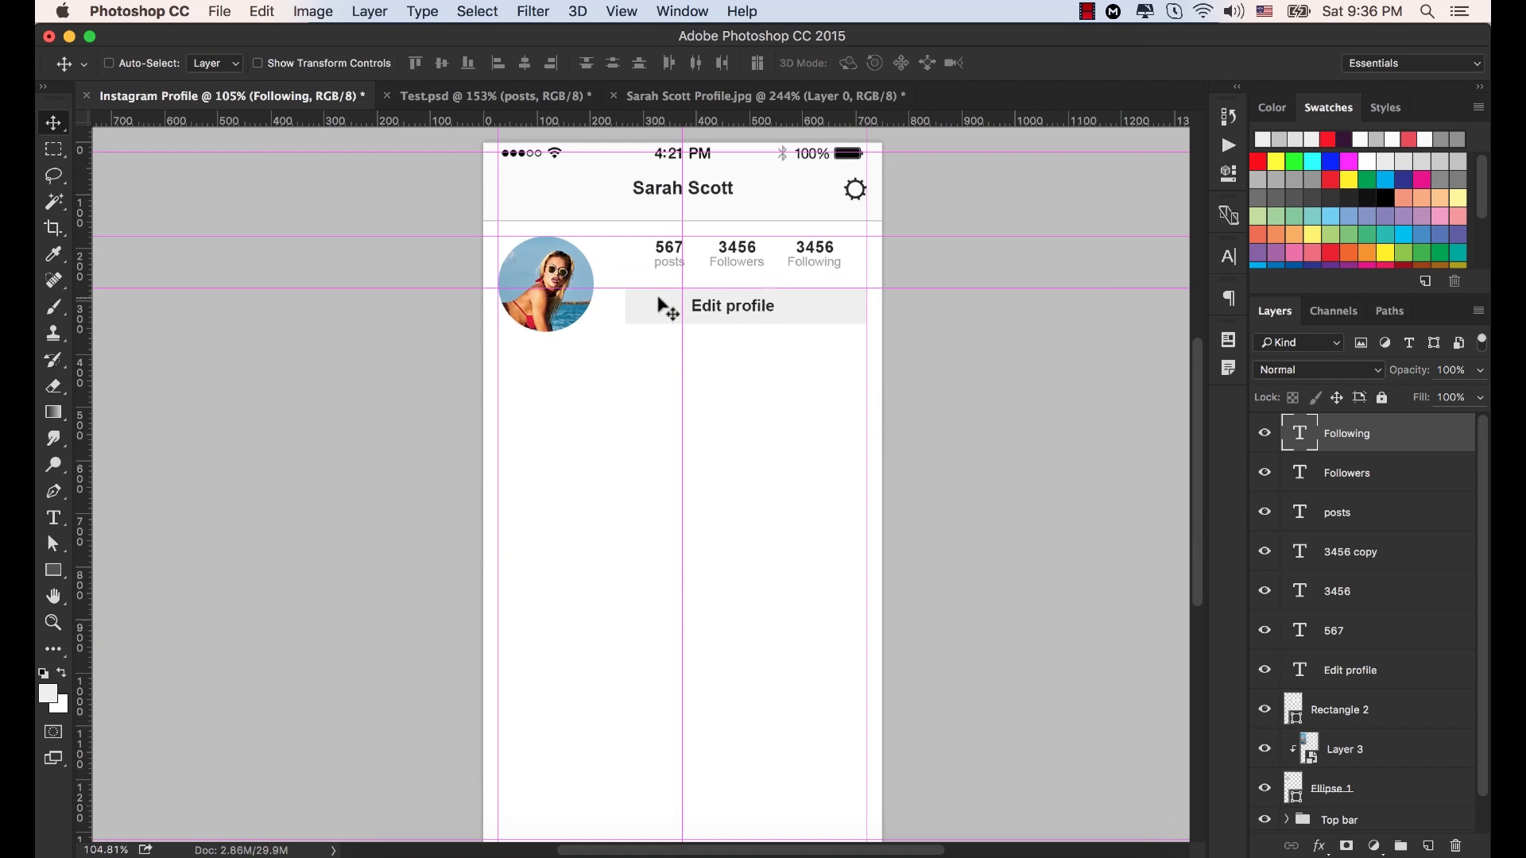